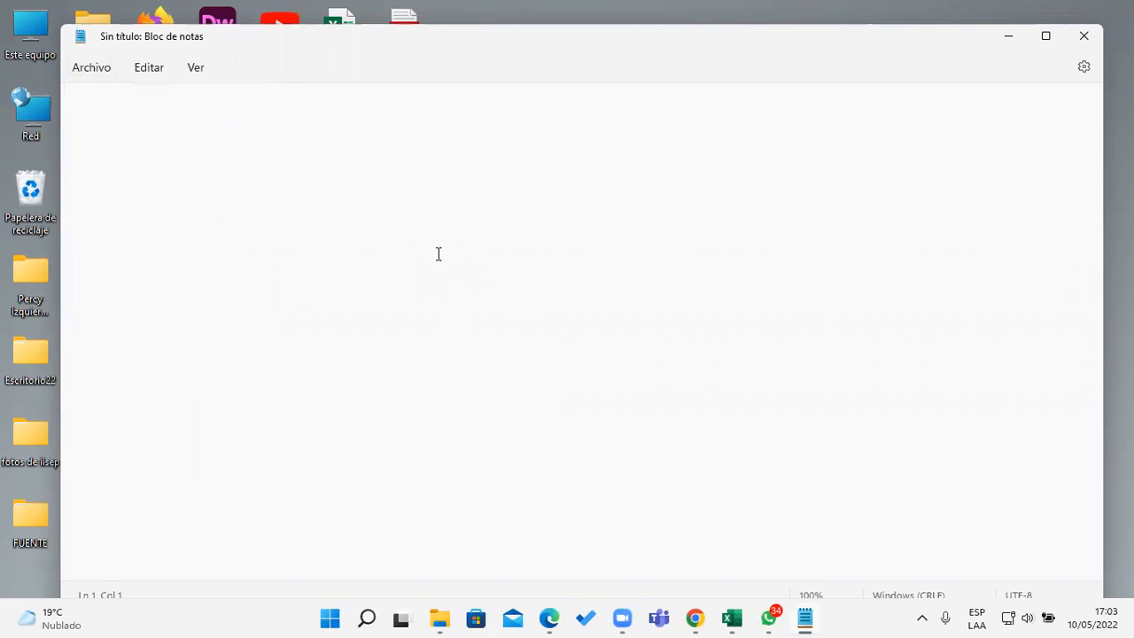
- Write the heading FUNCION LOGICA in the blank note with a row of dashes beneath it
{"action": "type", "text": "FU"}
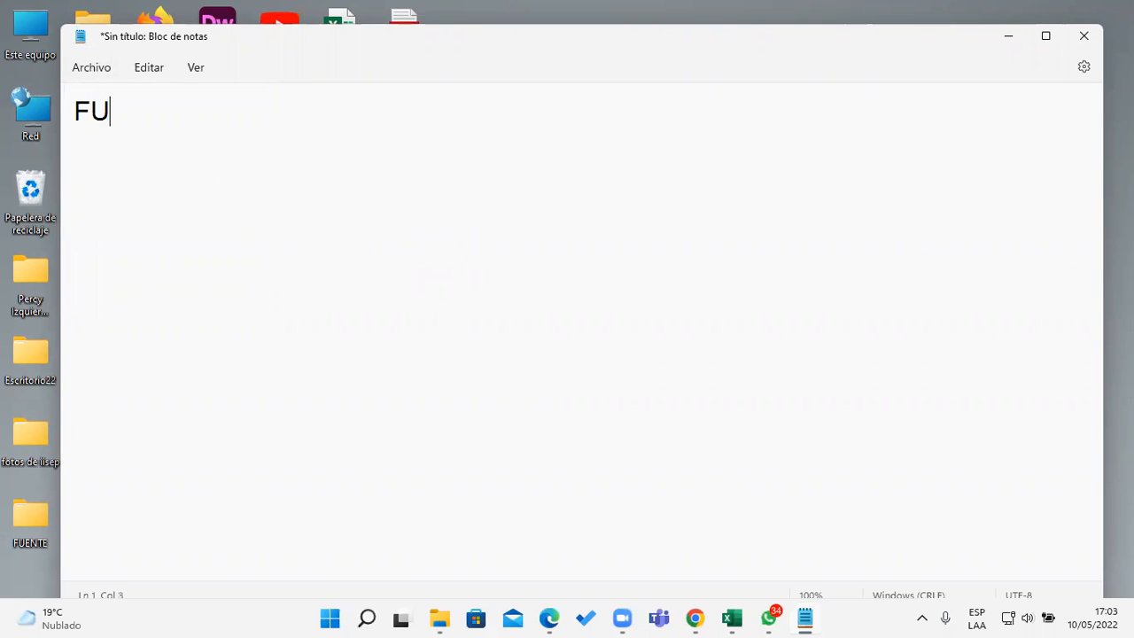
{"action": "type", "text": "NCIONES"}
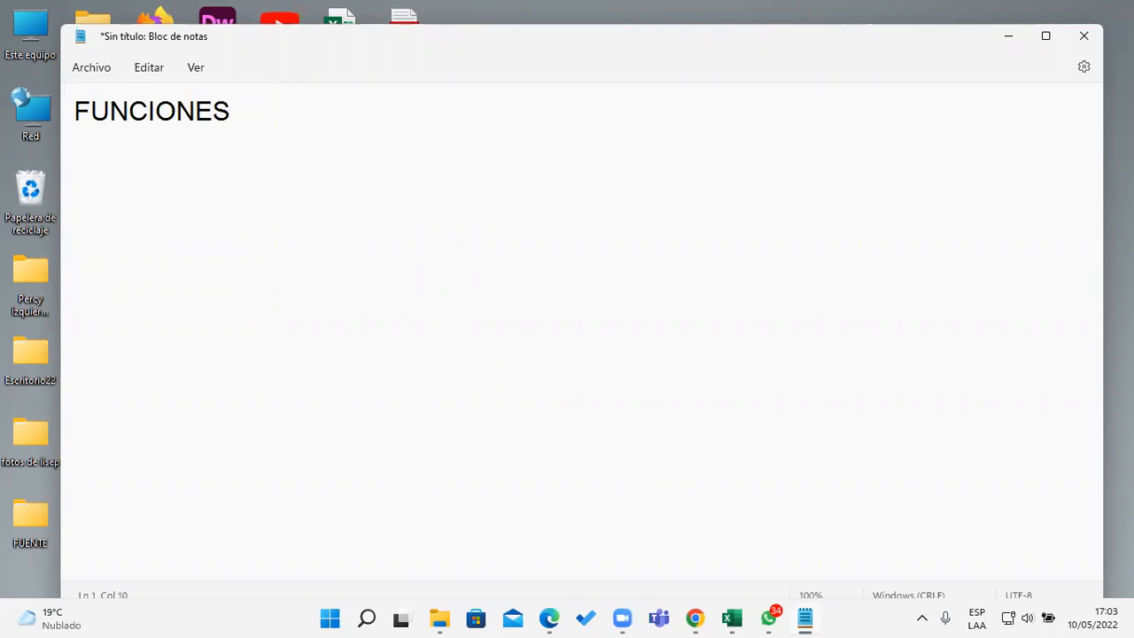
{"action": "key", "text": "BackSpace"}
{"action": "key", "text": "BackSpace"}
{"action": "type", "text": "LOGICA"}
{"action": "key", "text": "Return"}
{"action": "type", "text": "------------------------"}
{"action": "key", "text": "Return"}
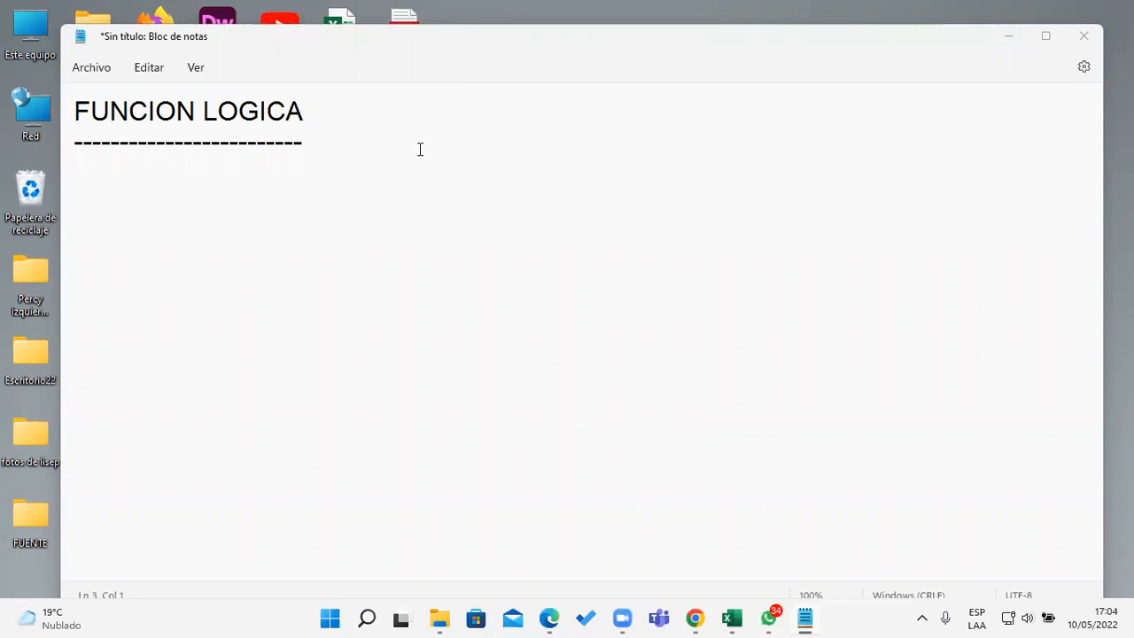
{"action": "left_click_drag", "start_coordinate": [435, 154], "coordinate": [70, 98]}
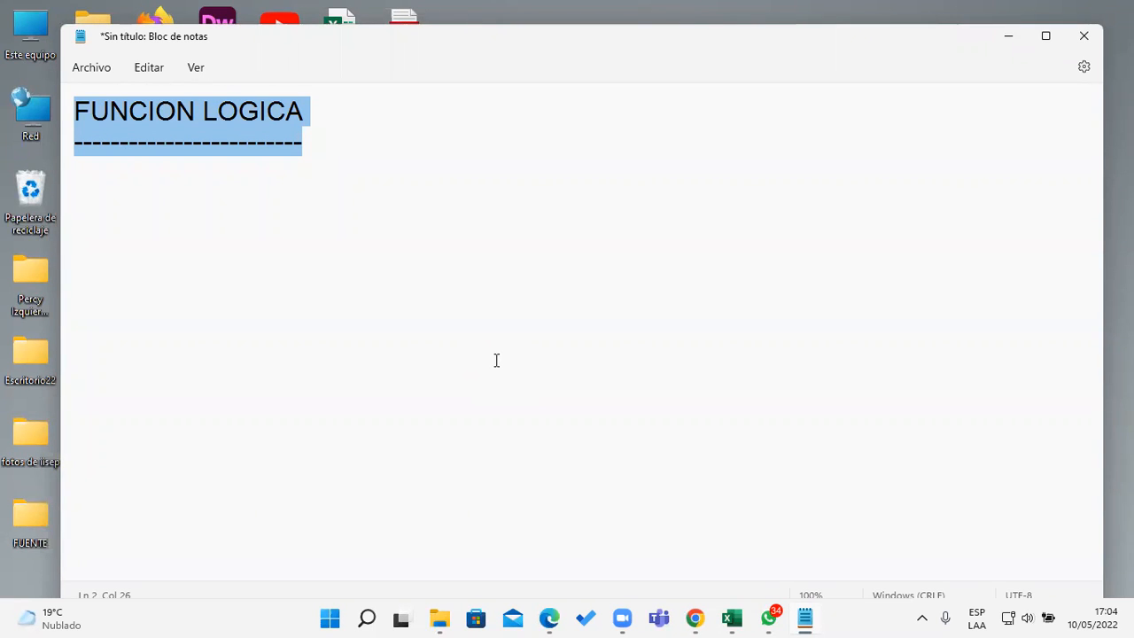
- Switch to the Excel workbook Libro1 and add a blank worksheet after Hoja1
{"action": "left_click", "coordinate": [1007, 44]}
{"action": "left_click", "coordinate": [732, 617]}
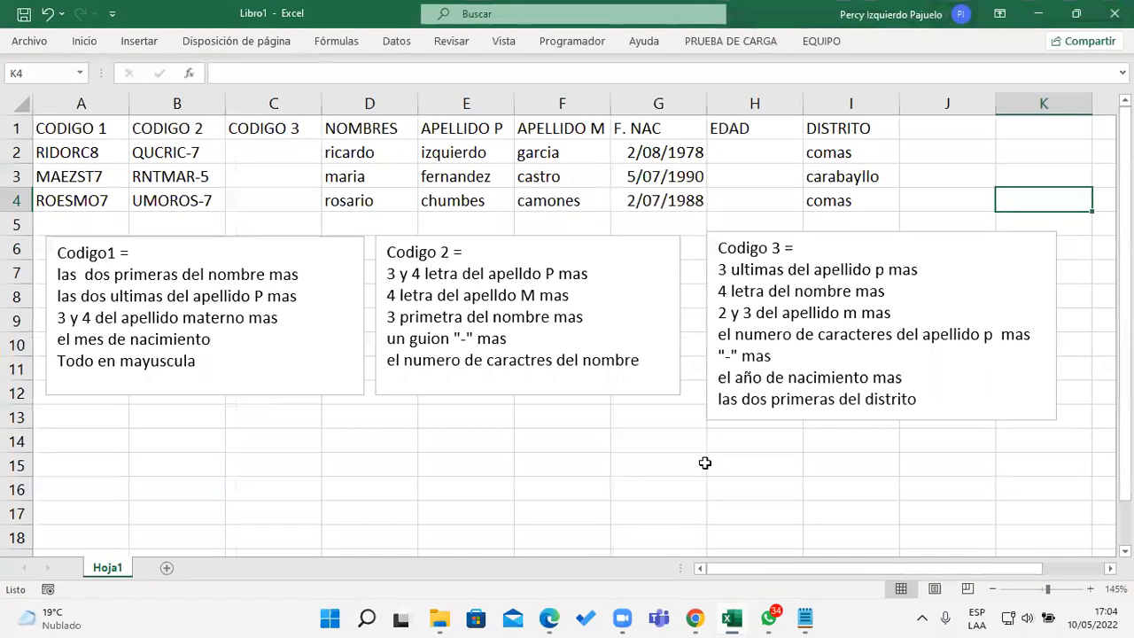
{"action": "left_click", "coordinate": [167, 568]}
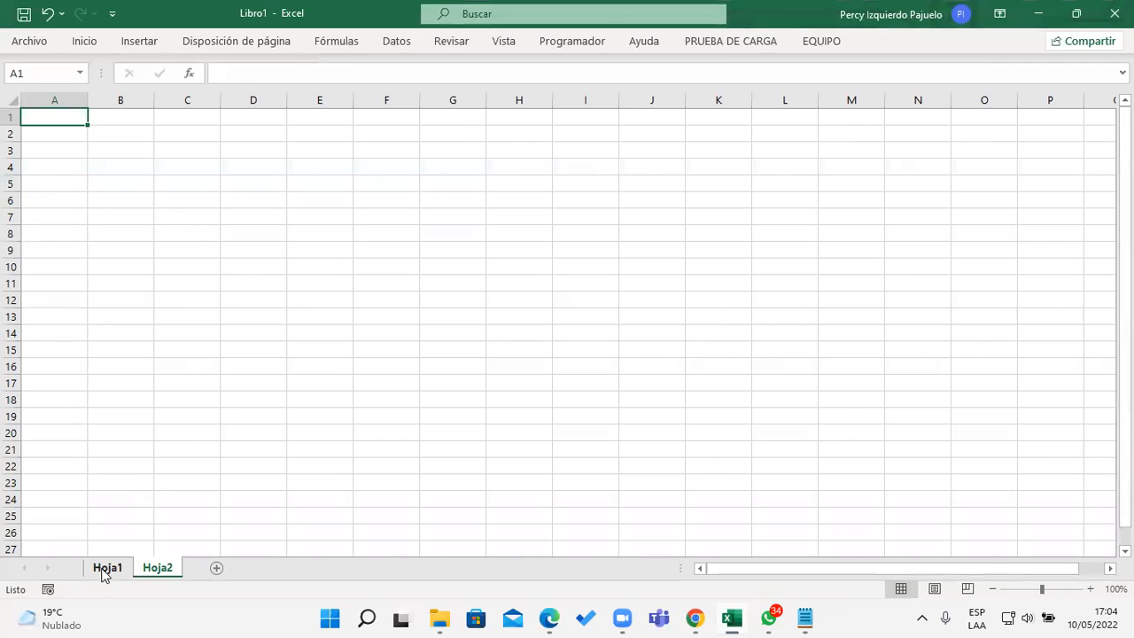
{"action": "left_click", "coordinate": [102, 574]}
{"action": "left_click", "coordinate": [749, 291]}
{"action": "left_click", "coordinate": [749, 233]}
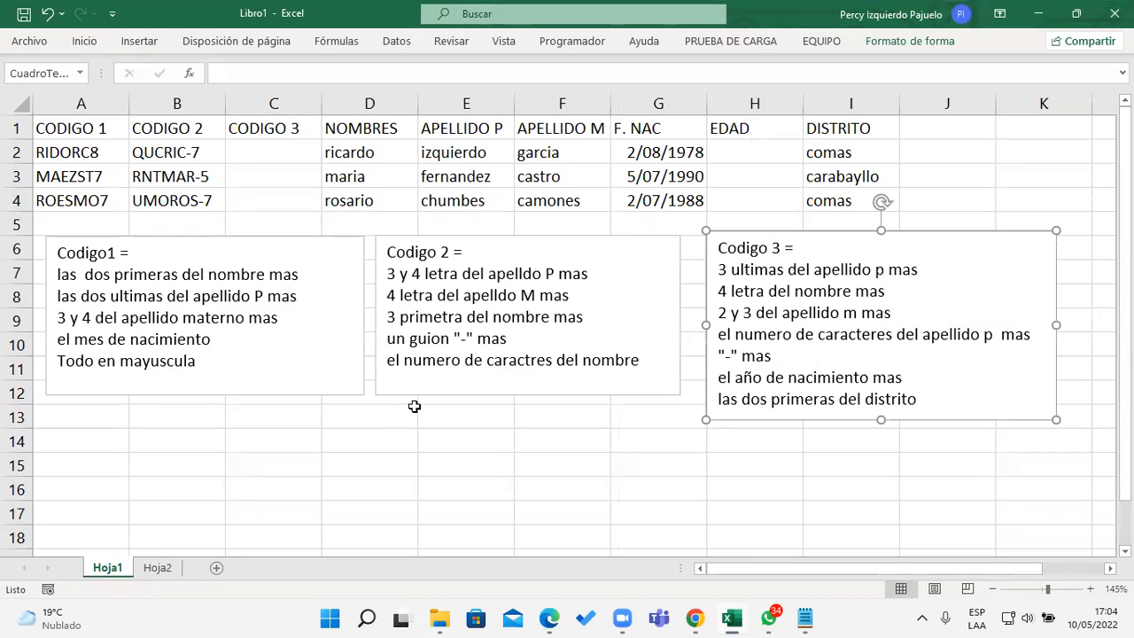
{"action": "left_click", "coordinate": [150, 568]}
{"action": "scroll", "coordinate": [91, 162], "scroll_direction": "up", "scroll_amount": 1}
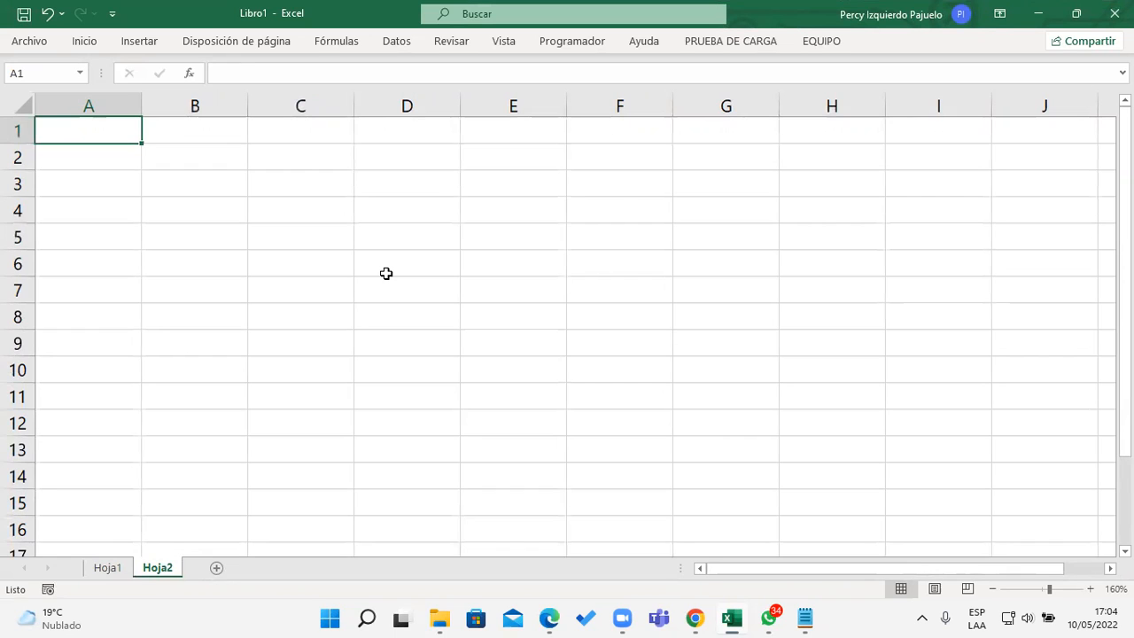
- Enter the title BOLETA DE VENTA in cell A1 of the new sheet
{"action": "type", "text": "BOLETA D"}
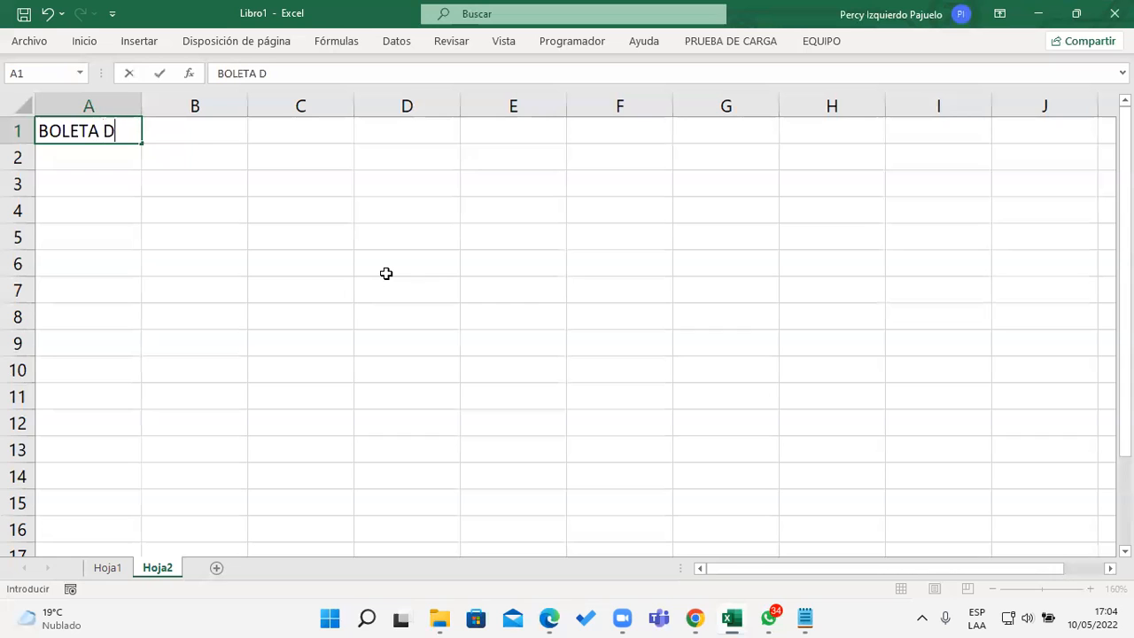
{"action": "type", "text": "E VENTA"}
{"action": "key", "text": "Return"}
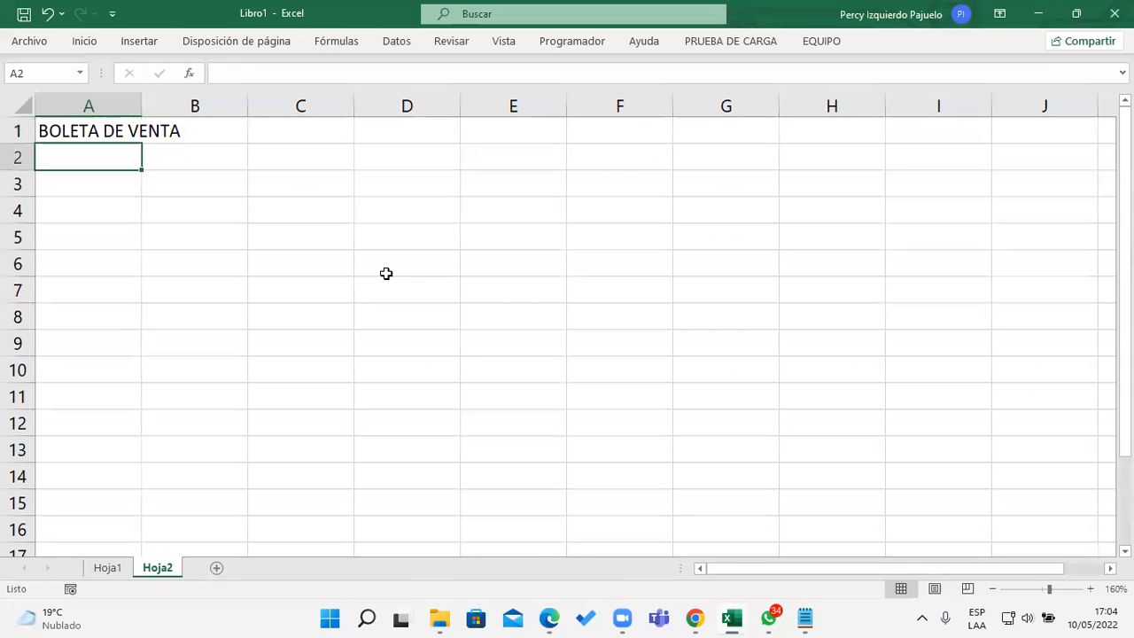
- Enter the column headers N°, PRODUCTO, CANTIDAD and PRECIO in cells A2 to D2
{"action": "type", "text": "N°"}
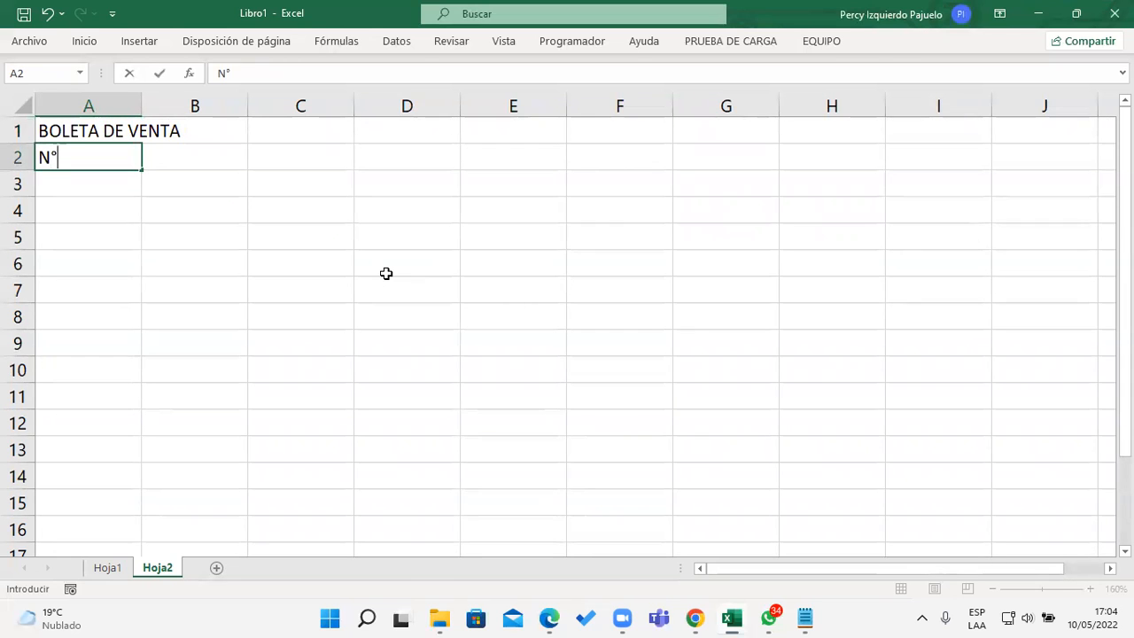
{"action": "key", "text": "Tab"}
{"action": "type", "text": "PR"}
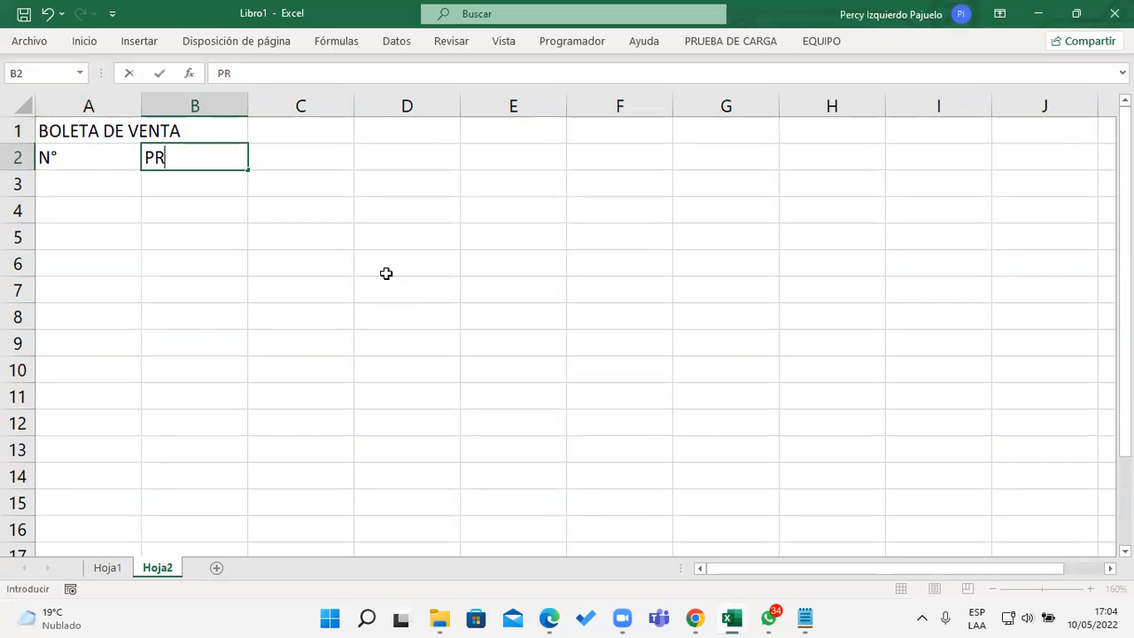
{"action": "type", "text": "ODUCTO"}
{"action": "key", "text": "Tab"}
{"action": "type", "text": "CANTIDAD"}
{"action": "key", "text": "Tab"}
{"action": "type", "text": "PRECIO"}
{"action": "key", "text": "Tab"}
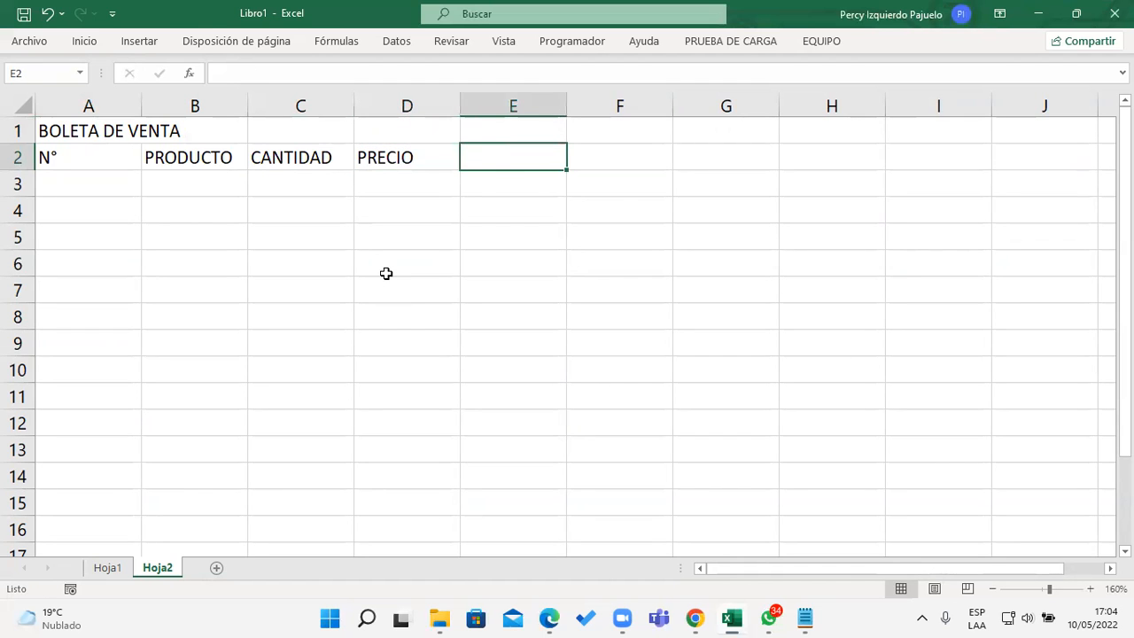
- Complete the header row with IMPORTE, DESCUENTO and T. IMPORTE in cells E2 to G2
{"action": "type", "text": "IMPORTE"}
{"action": "key", "text": "Tab"}
{"action": "type", "text": "D"}
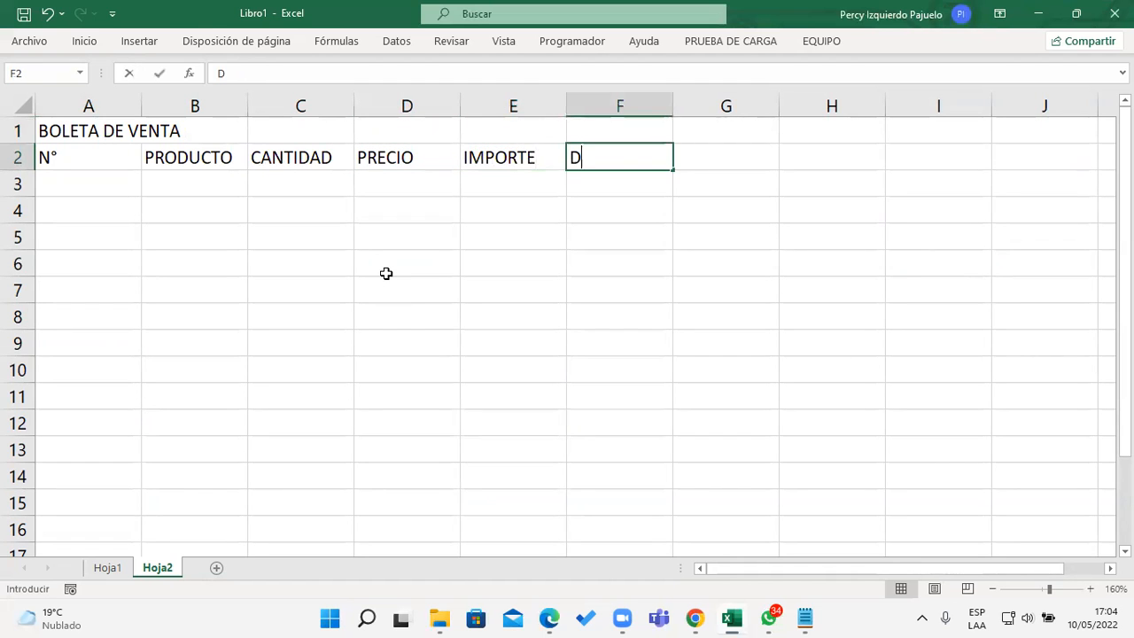
{"action": "type", "text": "ESCUENTO"}
{"action": "key", "text": "Return"}
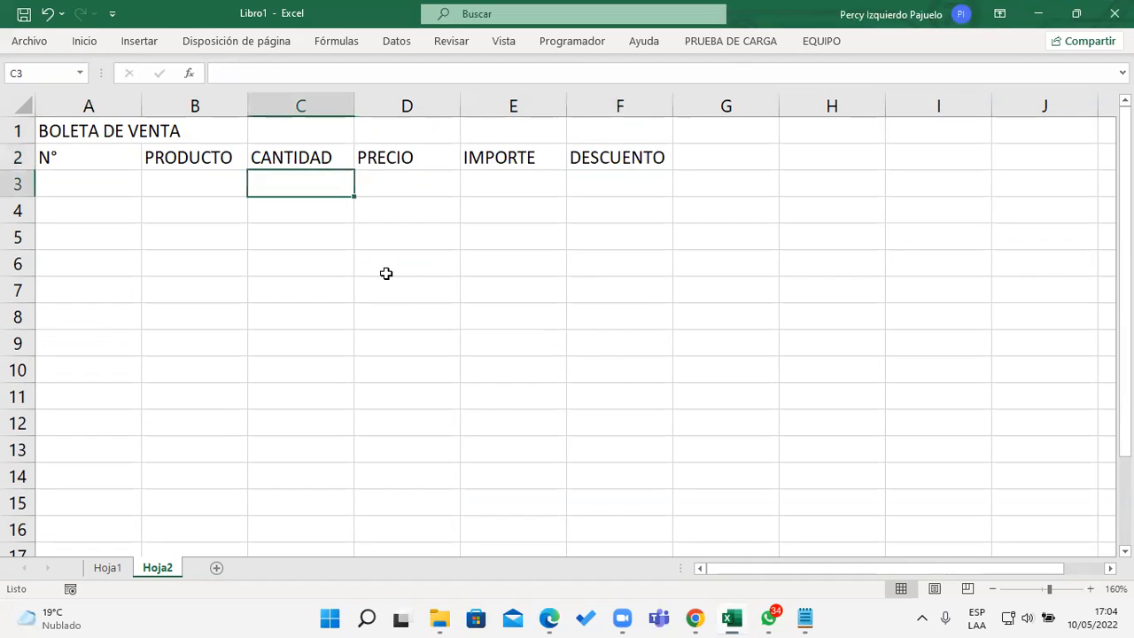
{"action": "left_click", "coordinate": [727, 170]}
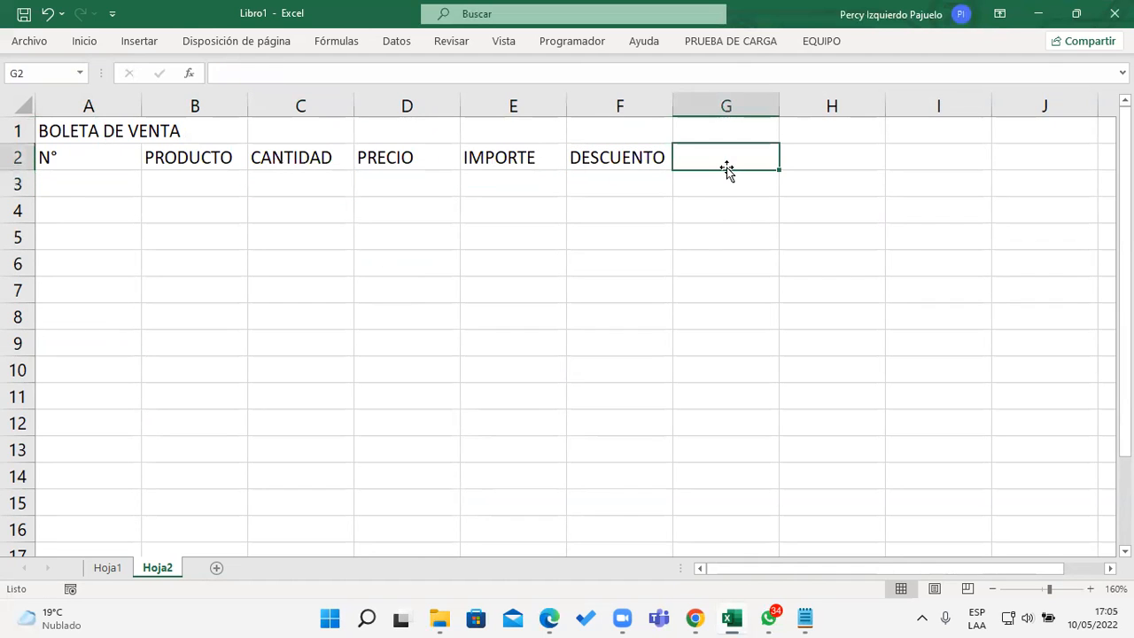
{"action": "type", "text": "T. IMPORTE"}
{"action": "key", "text": "Return"}
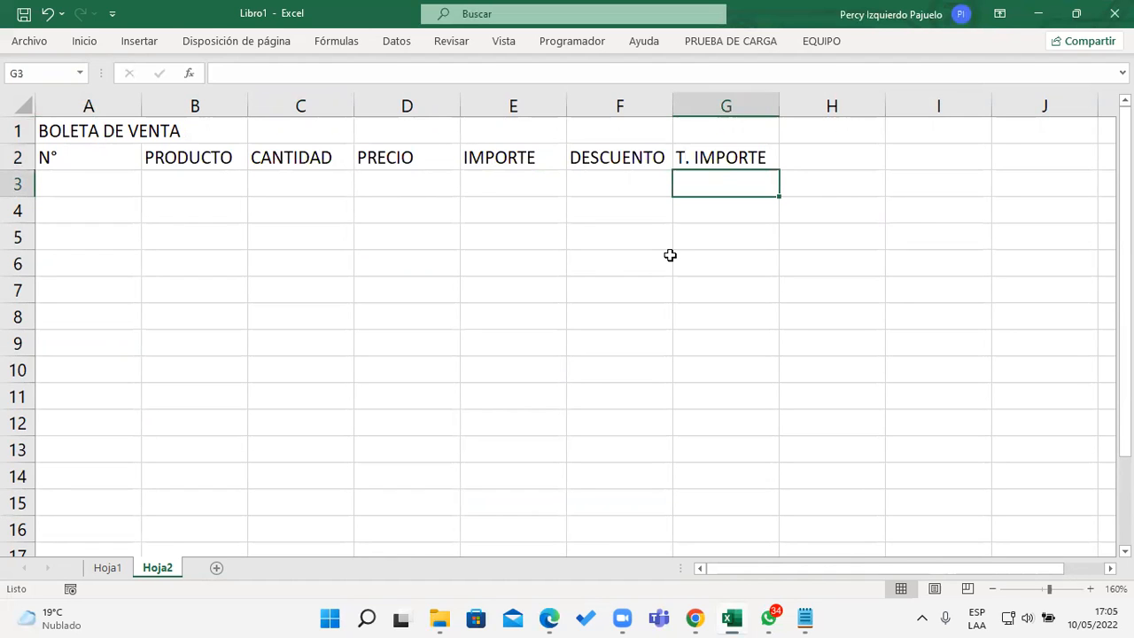
- Narrow column A and fill cells A3 to A9 with the number series 1 to 7
{"action": "left_click_drag", "start_coordinate": [140, 108], "coordinate": [86, 112]}
{"action": "left_click", "coordinate": [133, 182]}
{"action": "left_click", "coordinate": [70, 177]}
{"action": "type", "text": "1"}
{"action": "key", "text": "Return"}
{"action": "type", "text": "2"}
{"action": "key", "text": "Return"}
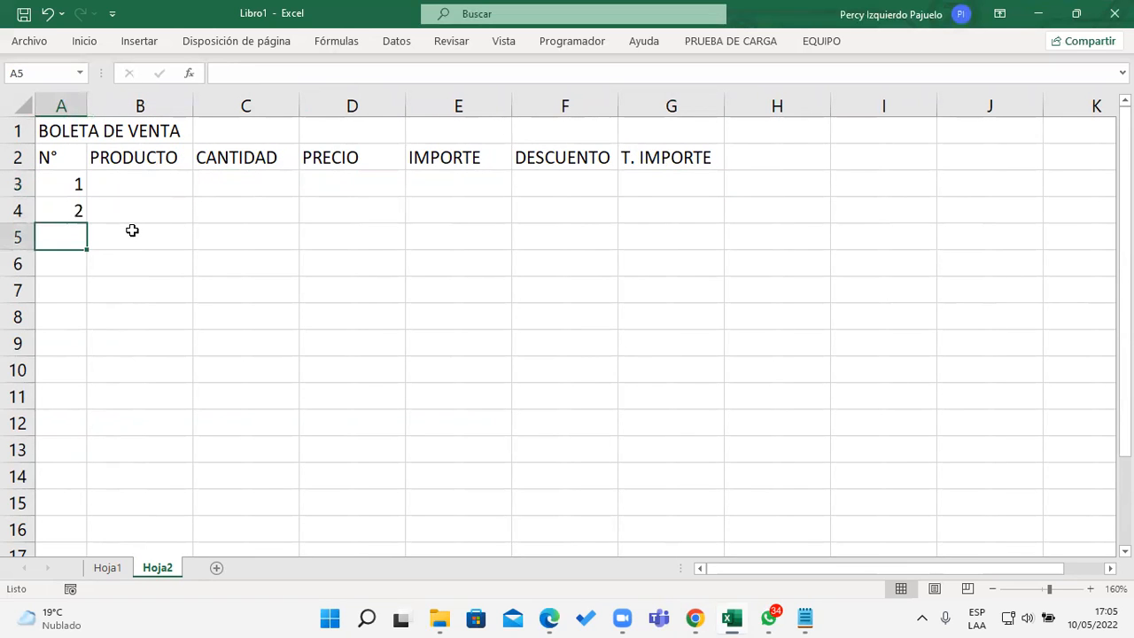
{"action": "left_click", "coordinate": [70, 180]}
{"action": "left_click_drag", "start_coordinate": [69, 182], "coordinate": [84, 358]}
{"action": "left_click", "coordinate": [82, 227]}
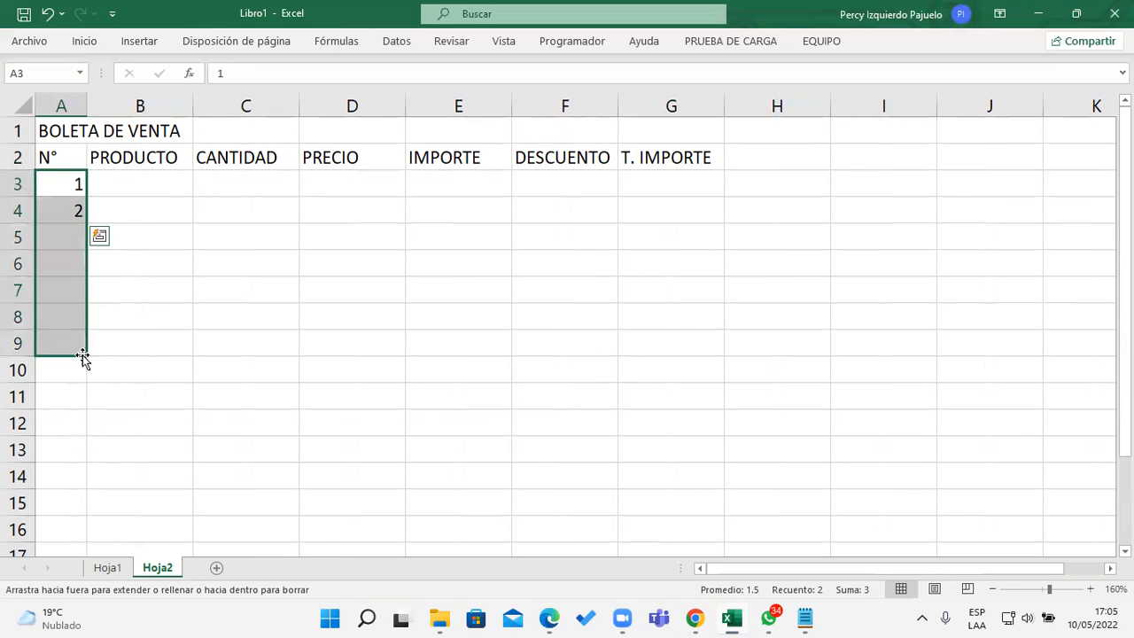
- Widen column B and enter the products Disco duro and Memoria RAM in cells B3 and B4
{"action": "left_click", "coordinate": [164, 193]}
{"action": "left_click_drag", "start_coordinate": [195, 107], "coordinate": [235, 111]}
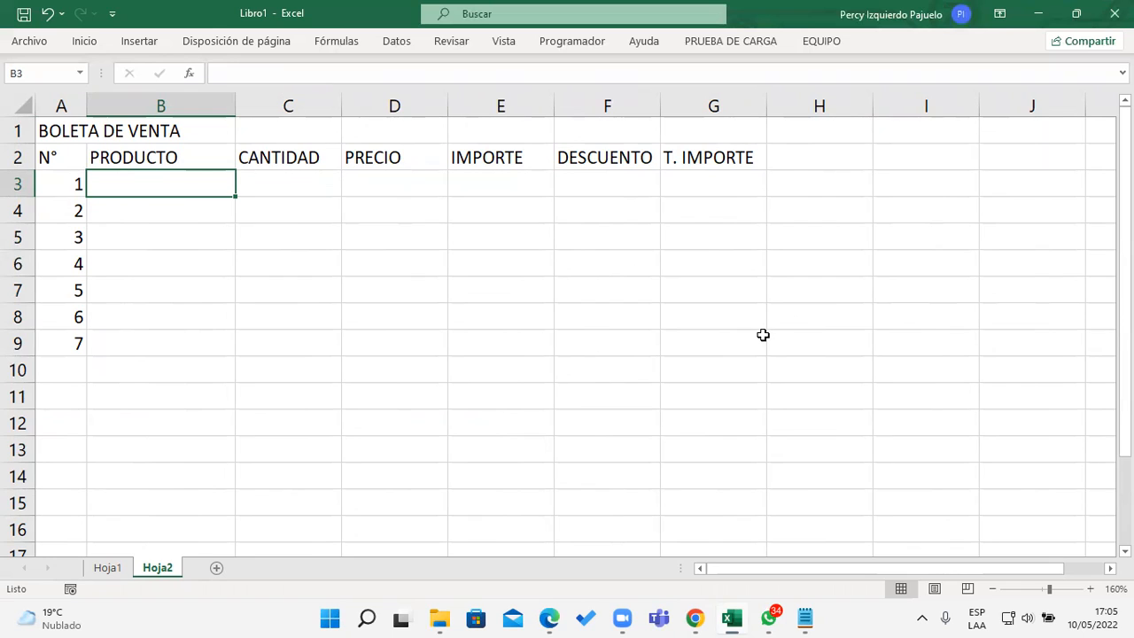
{"action": "type", "text": "Disco duro"}
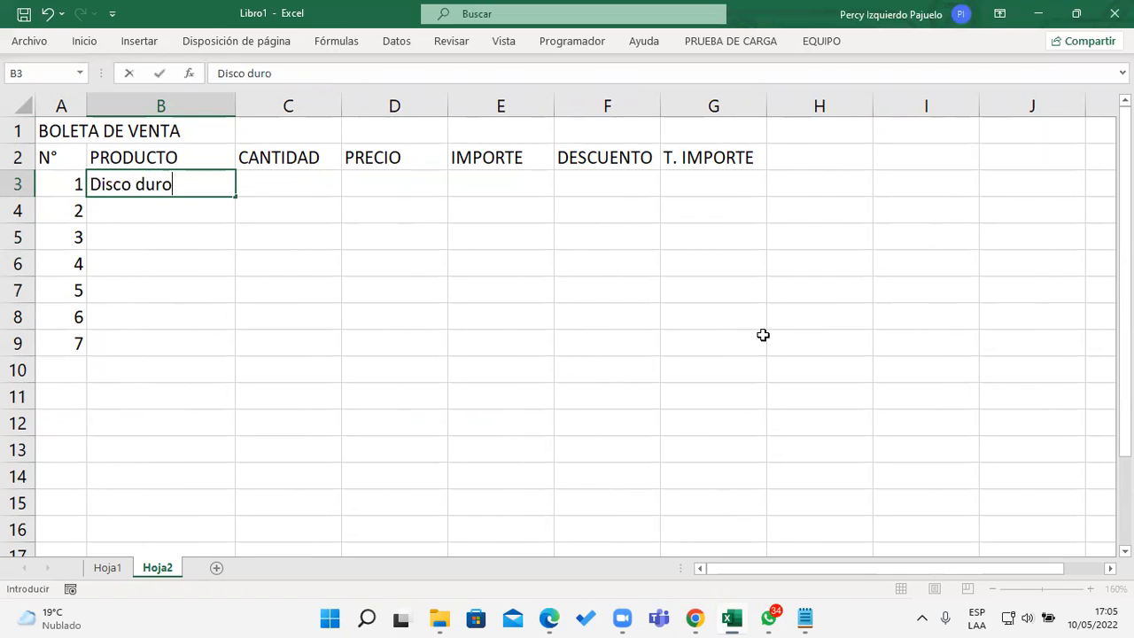
{"action": "key", "text": "Return"}
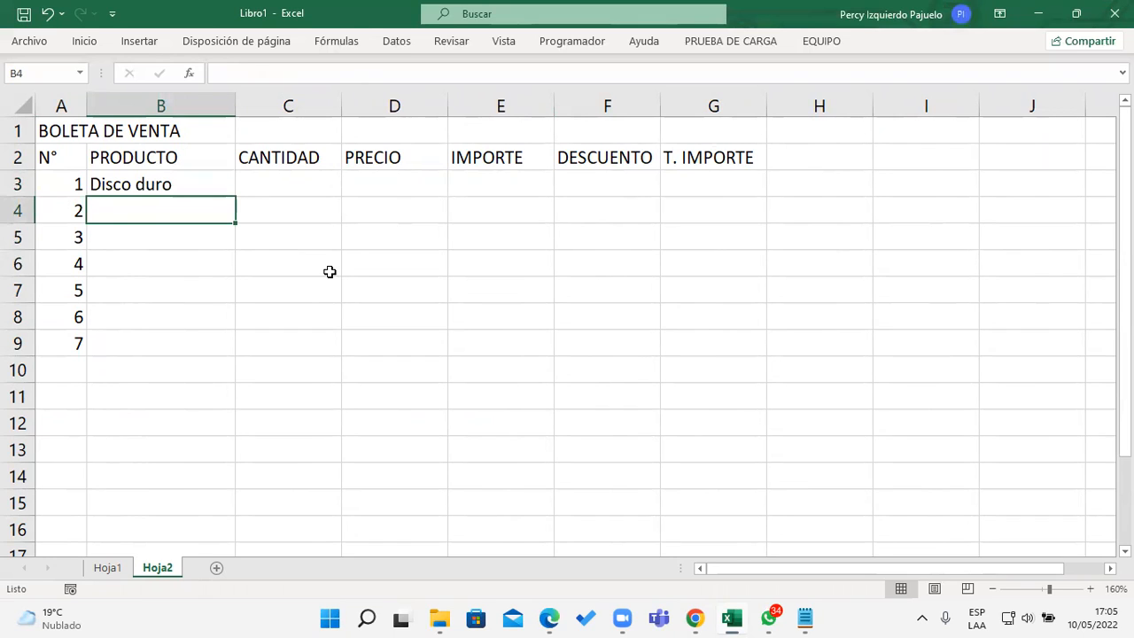
{"action": "type", "text": "Memoria RAM"}
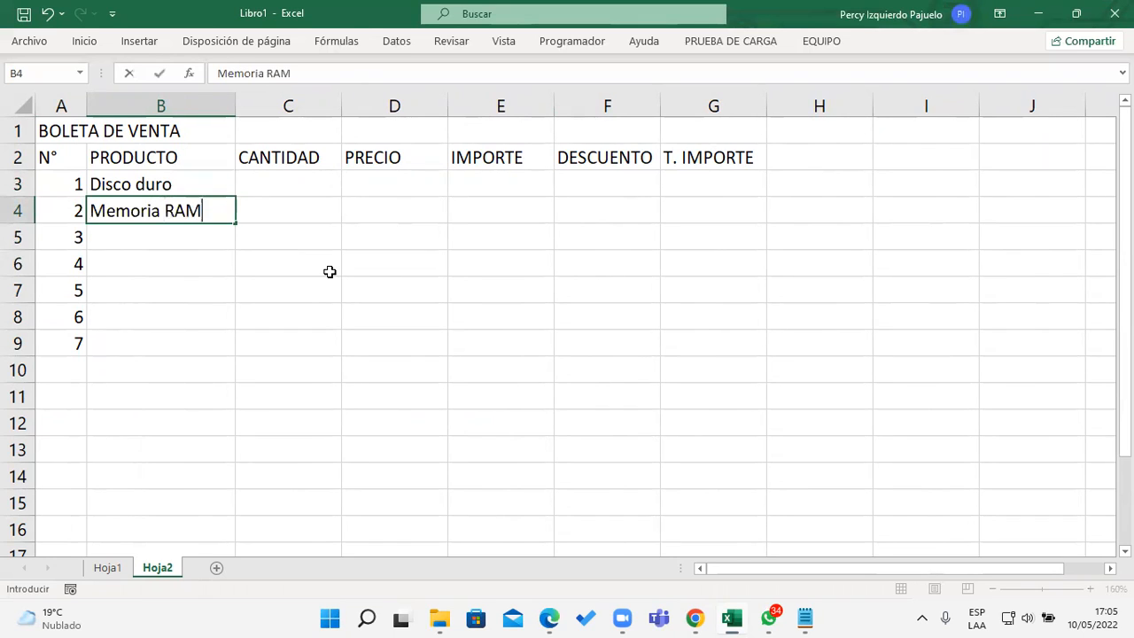
{"action": "key", "text": "Return"}
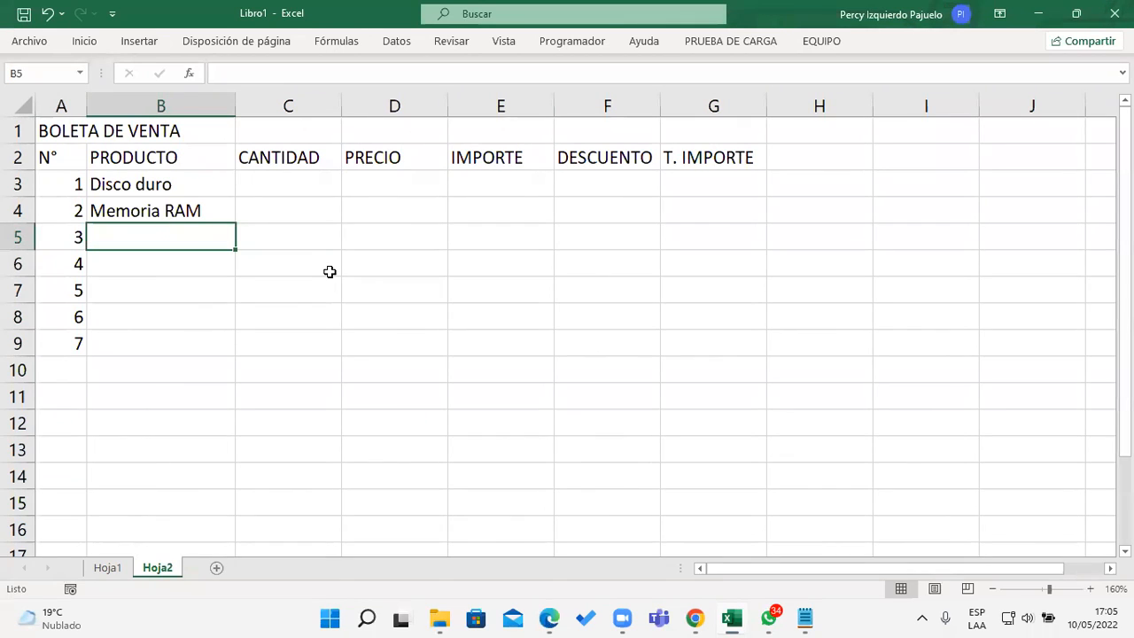
- Enter the products Mose and Teclado in cells B5 and B6
{"action": "type", "text": "mOUSE"}
{"action": "key", "text": "BackSpace"}
{"action": "key", "text": "BackSpace"}
{"action": "key", "text": "BackSpace"}
{"action": "key", "text": "BackSpace"}
{"action": "key", "text": "BackSpace"}
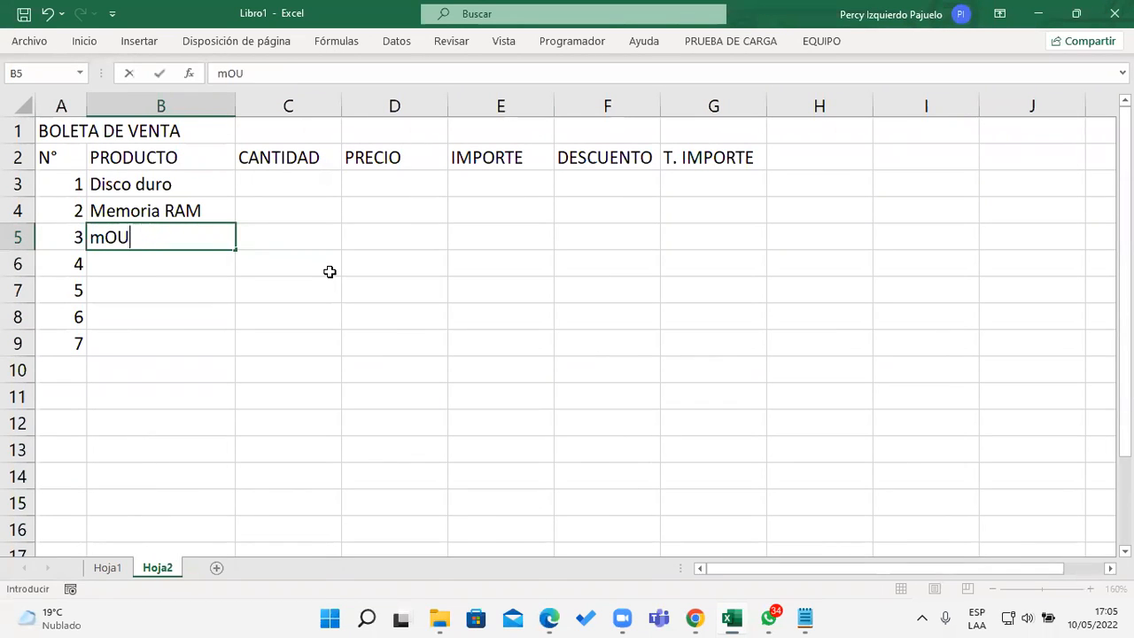
{"action": "type", "text": "Moseu"}
{"action": "key", "text": "BackSpace"}
{"action": "key", "text": "Return"}
{"action": "type", "text": "Teclado"}
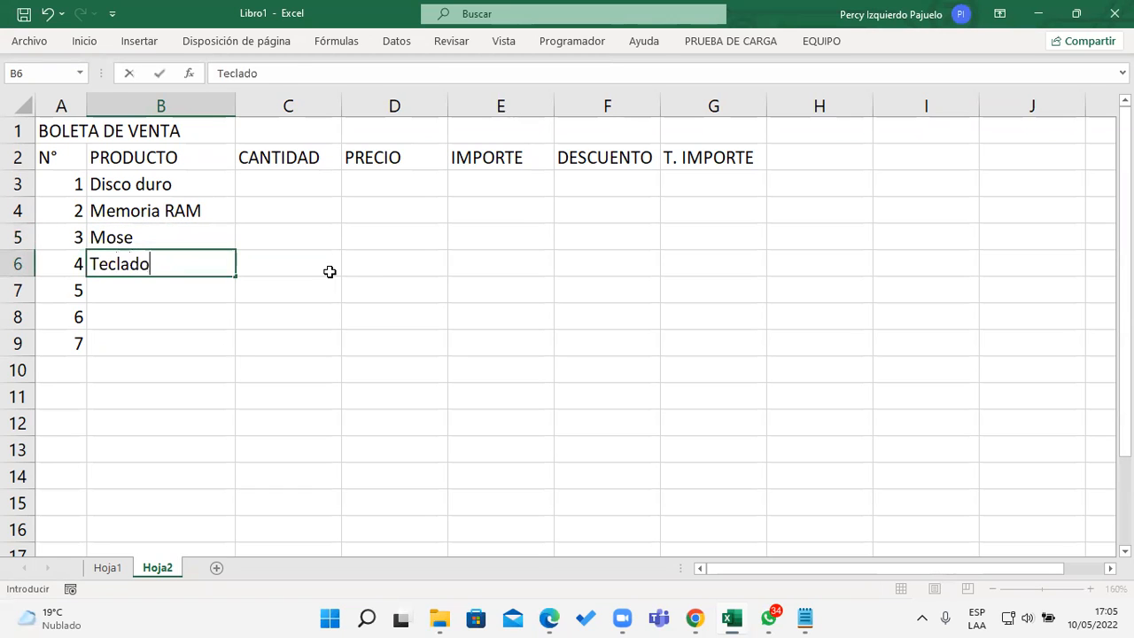
{"action": "key", "text": "Return"}
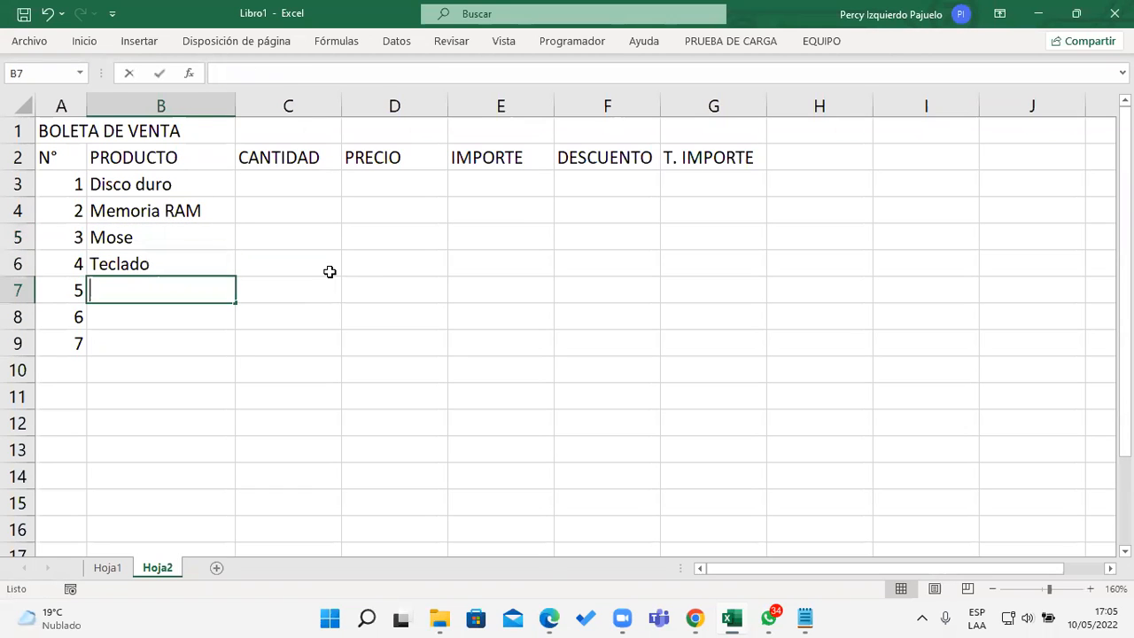
- Enter the products Pendrive, Placa Madre and Tarjeta de video in cells B7 to B9
{"action": "type", "text": "Pendrive"}
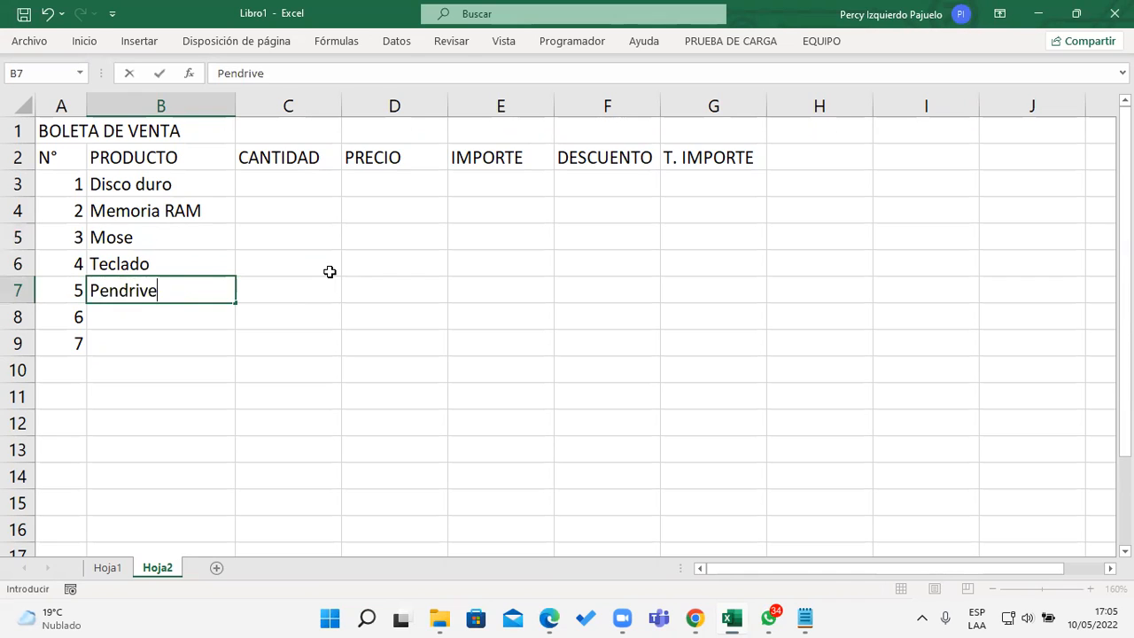
{"action": "key", "text": "Return"}
{"action": "type", "text": "Placa Madre"}
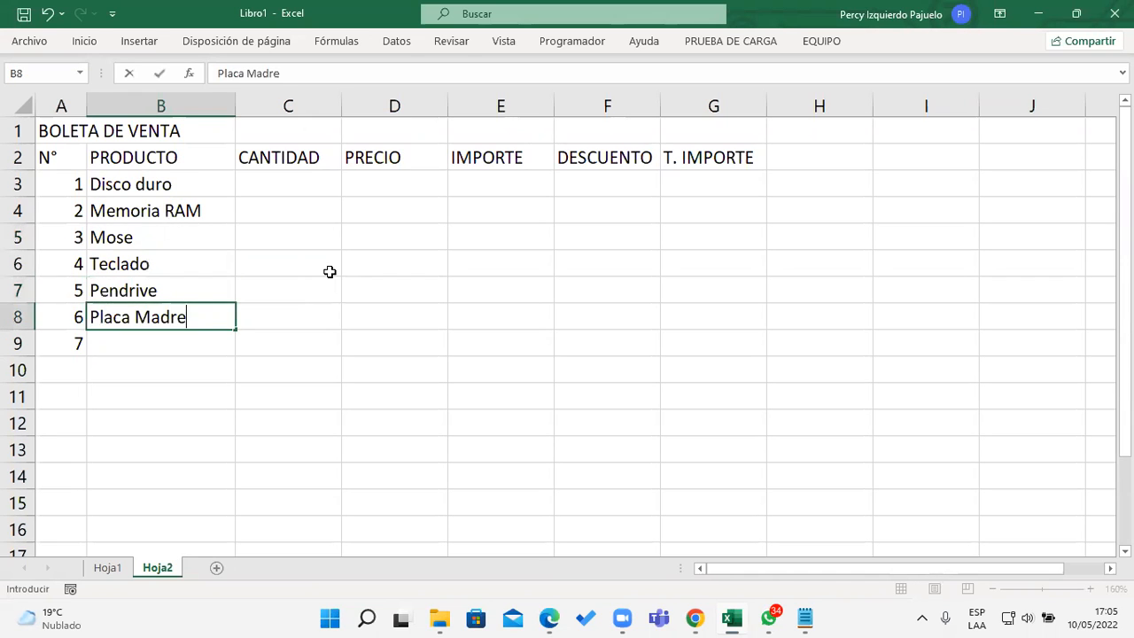
{"action": "key", "text": "Return"}
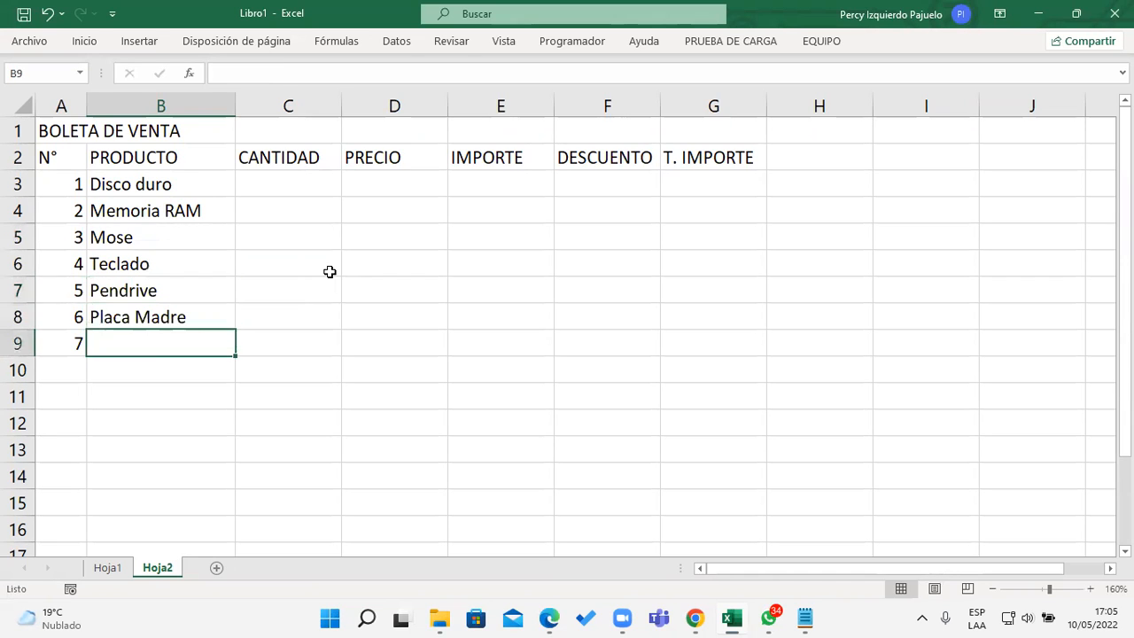
{"action": "type", "text": "Tarjeta de video"}
{"action": "key", "text": "Return"}
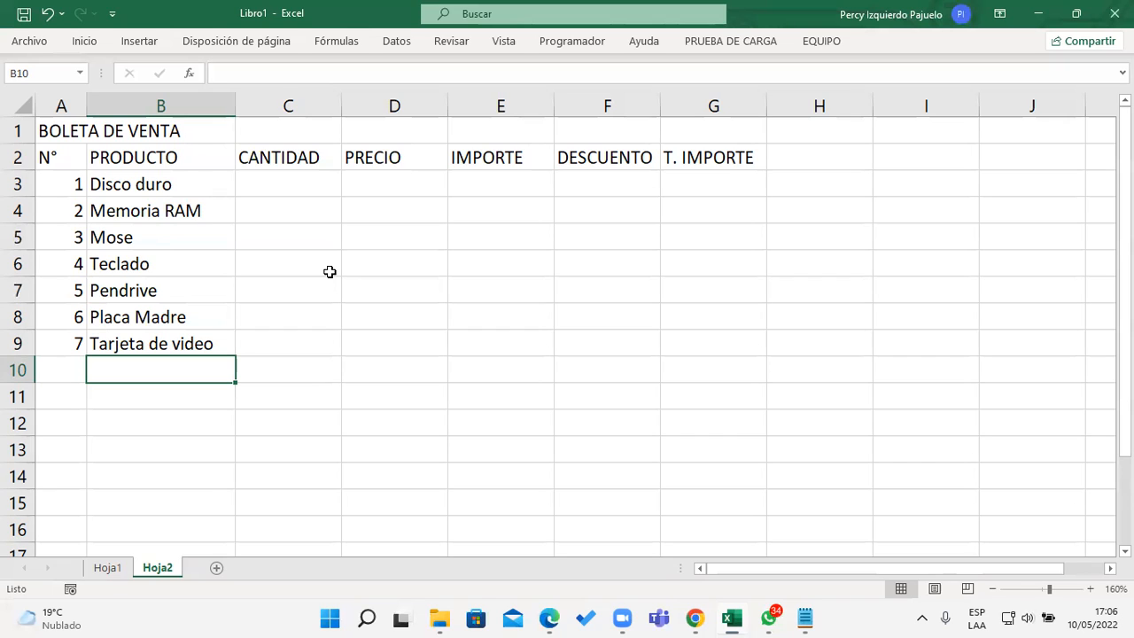
- Enter the quantities 12, 10, 15 and 10 for the first four products in cells C3 to C6
{"action": "left_click", "coordinate": [312, 186]}
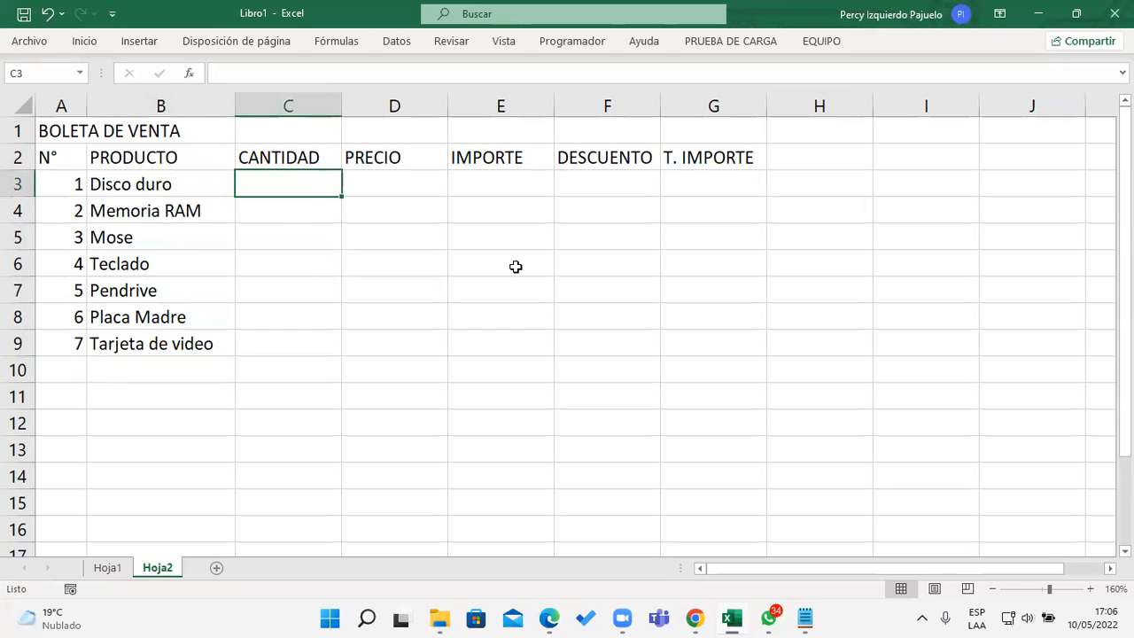
{"action": "type", "text": "12"}
{"action": "key", "text": "Return"}
{"action": "type", "text": "10"}
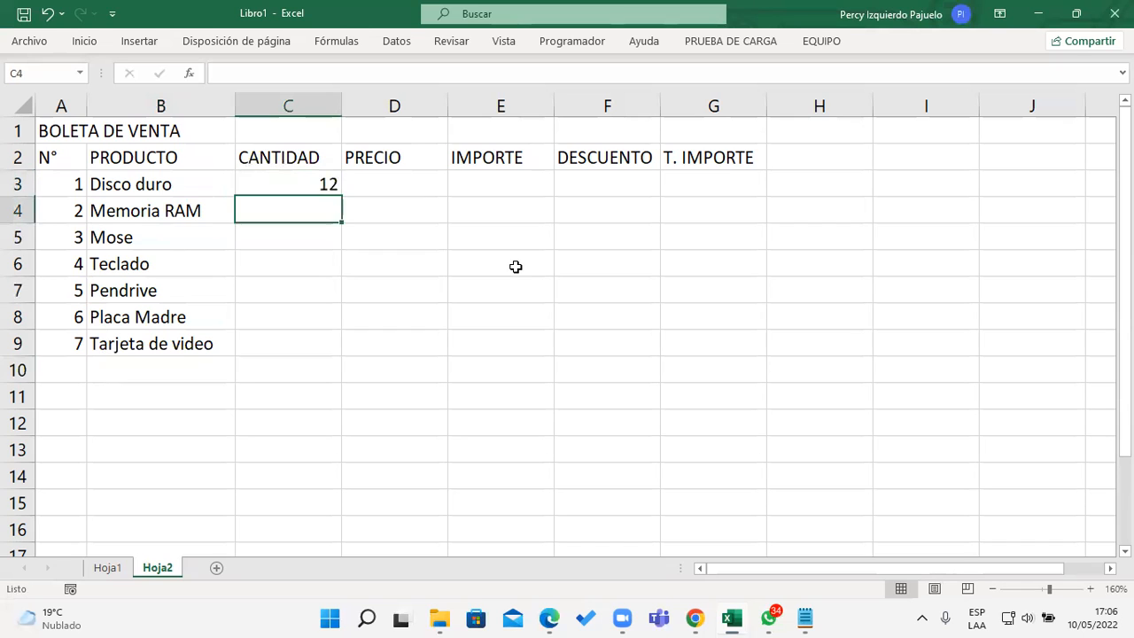
{"action": "key", "text": "Return"}
{"action": "type", "text": "15"}
{"action": "key", "text": "Return"}
{"action": "type", "text": "10"}
{"action": "key", "text": "Return"}
- Enter the quantities 5, 8 and 13 for the last three products in cells C7 to C9
{"action": "type", "text": "5"}
{"action": "key", "text": "Return"}
{"action": "type", "text": "8"}
{"action": "key", "text": "Return"}
{"action": "type", "text": "12"}
{"action": "key", "text": "BackSpace"}
{"action": "type", "text": "3"}
{"action": "key", "text": "Return"}
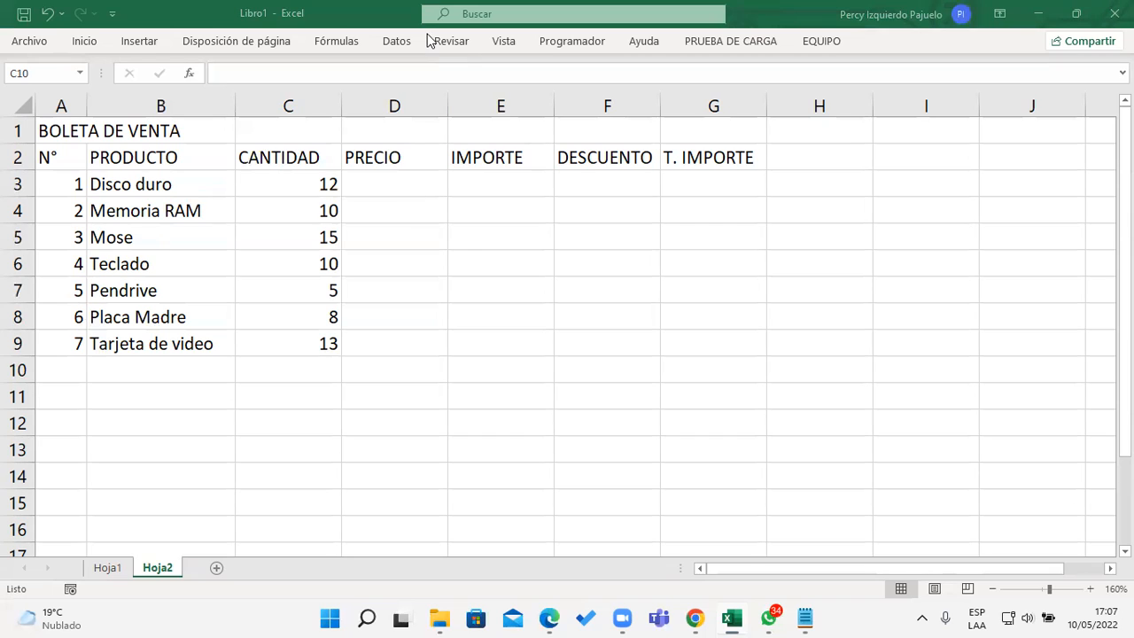
- Enter the prices 120, 100, 25 and 35 for the first four products in cells D3 to D6
{"action": "left_click", "coordinate": [394, 178]}
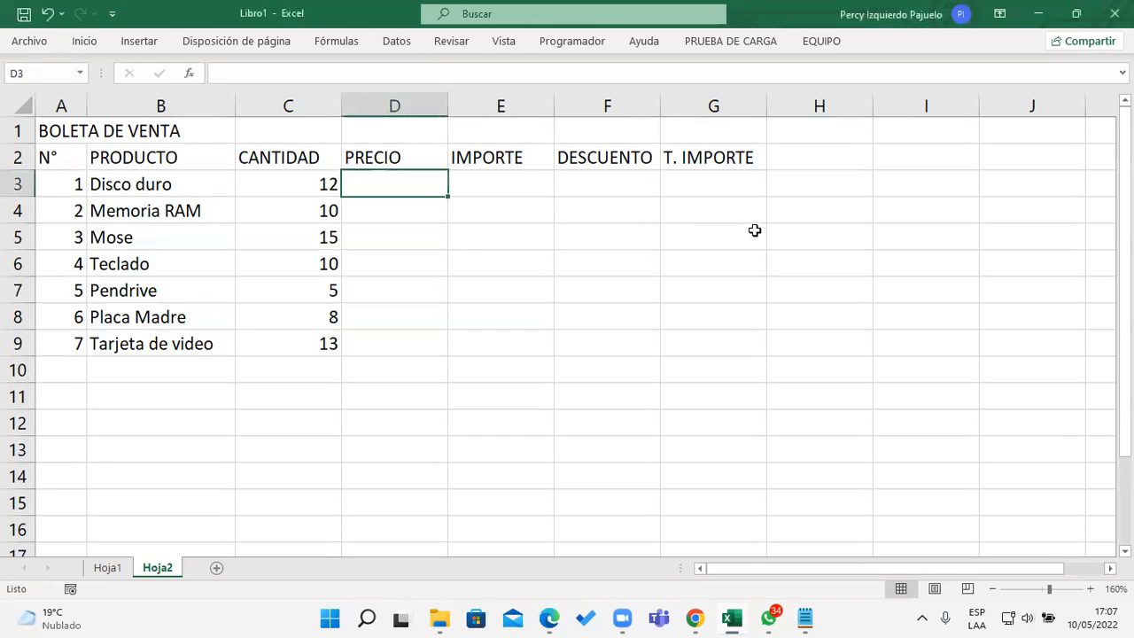
{"action": "type", "text": "120"}
{"action": "key", "text": "Return"}
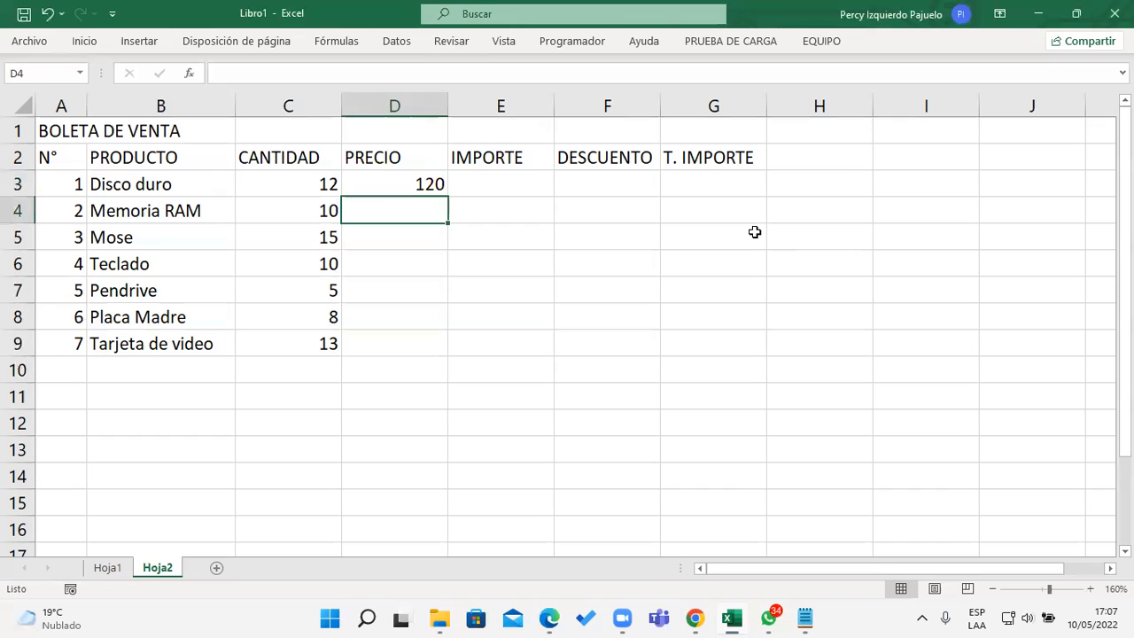
{"action": "type", "text": "100"}
{"action": "key", "text": "Return"}
{"action": "type", "text": "25"}
{"action": "key", "text": "Return"}
{"action": "type", "text": "35"}
{"action": "key", "text": "Return"}
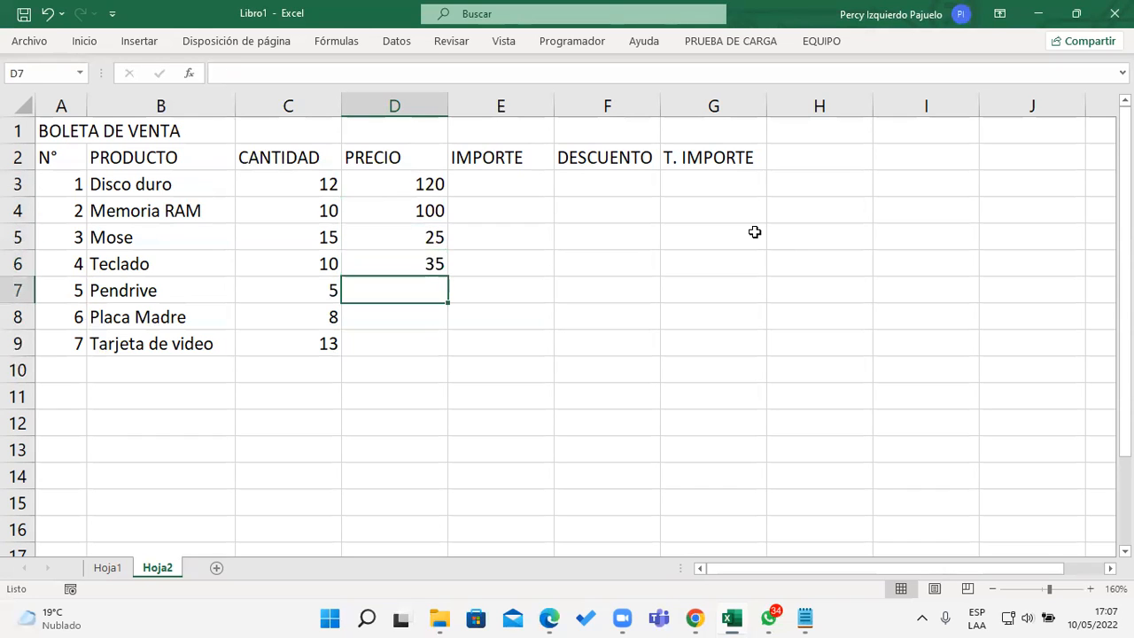
- Enter the prices 25, 150 and 350 in cells D7 to D9, and narrow the CANTIDAD column to fit its heading
{"action": "type", "text": "25"}
{"action": "key", "text": "Return"}
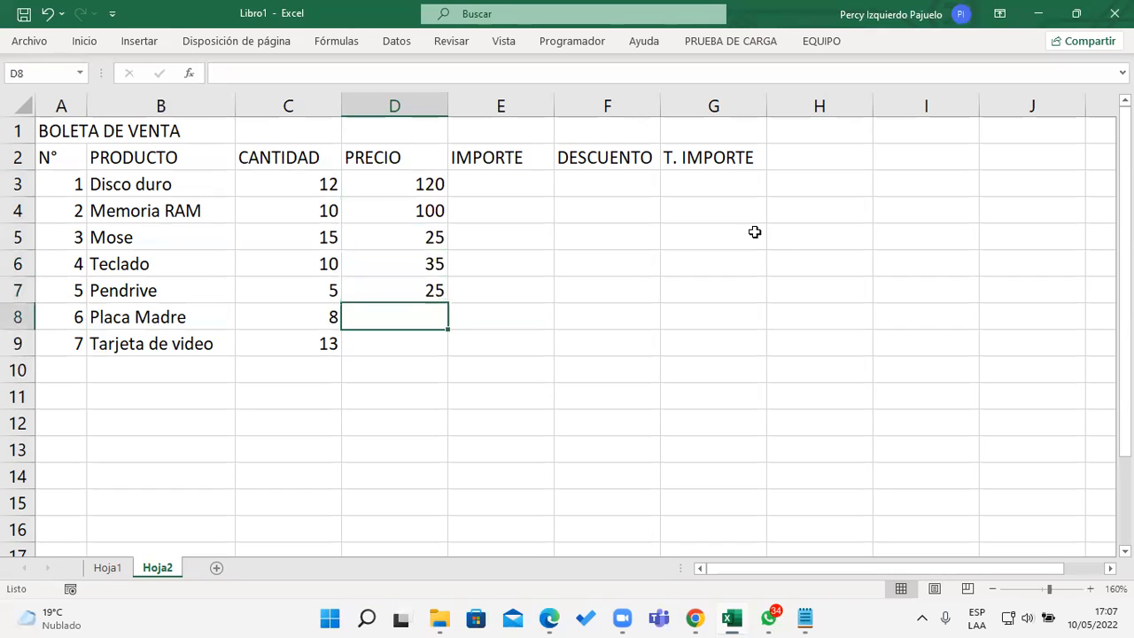
{"action": "type", "text": "150"}
{"action": "key", "text": "Return"}
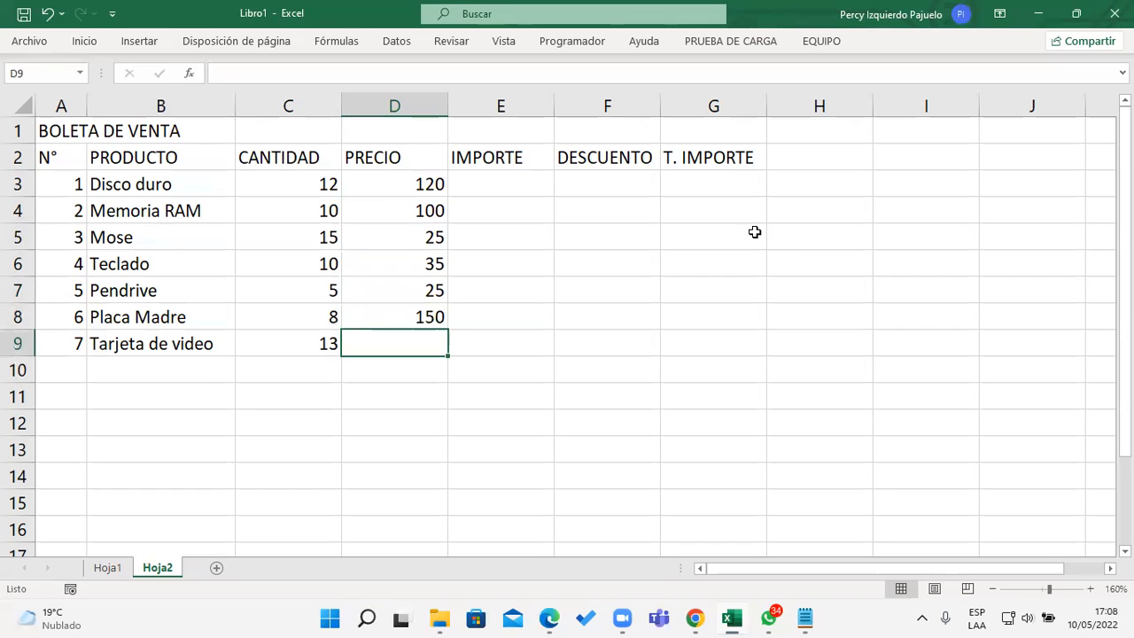
{"action": "type", "text": "350"}
{"action": "key", "text": "Return"}
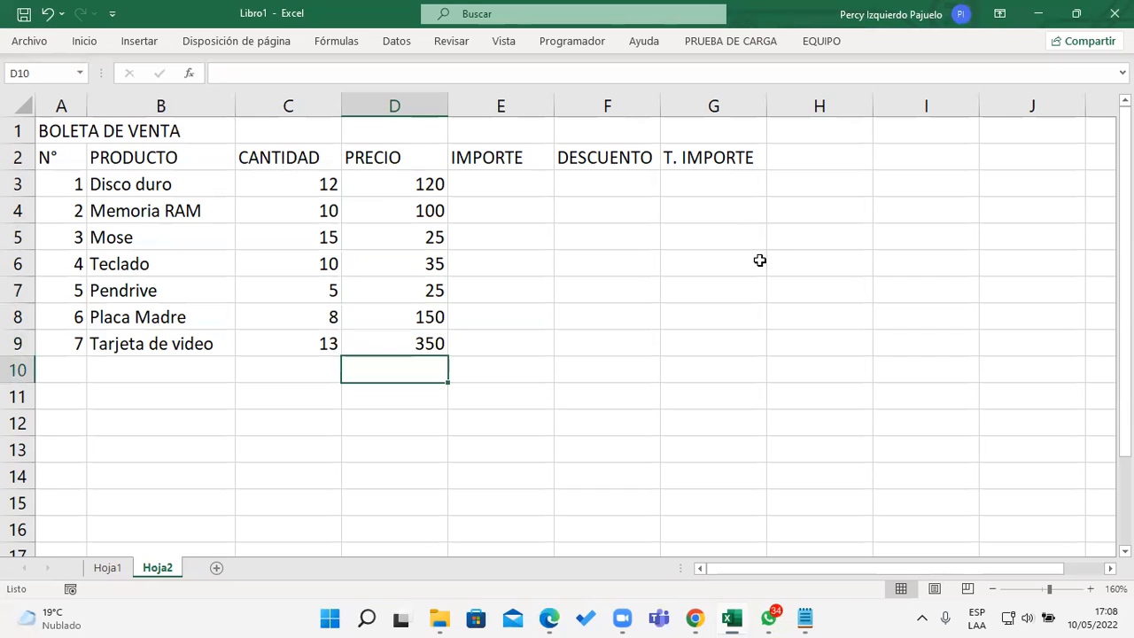
{"action": "left_click_drag", "start_coordinate": [341, 106], "coordinate": [323, 106]}
{"action": "left_click", "coordinate": [646, 448]}
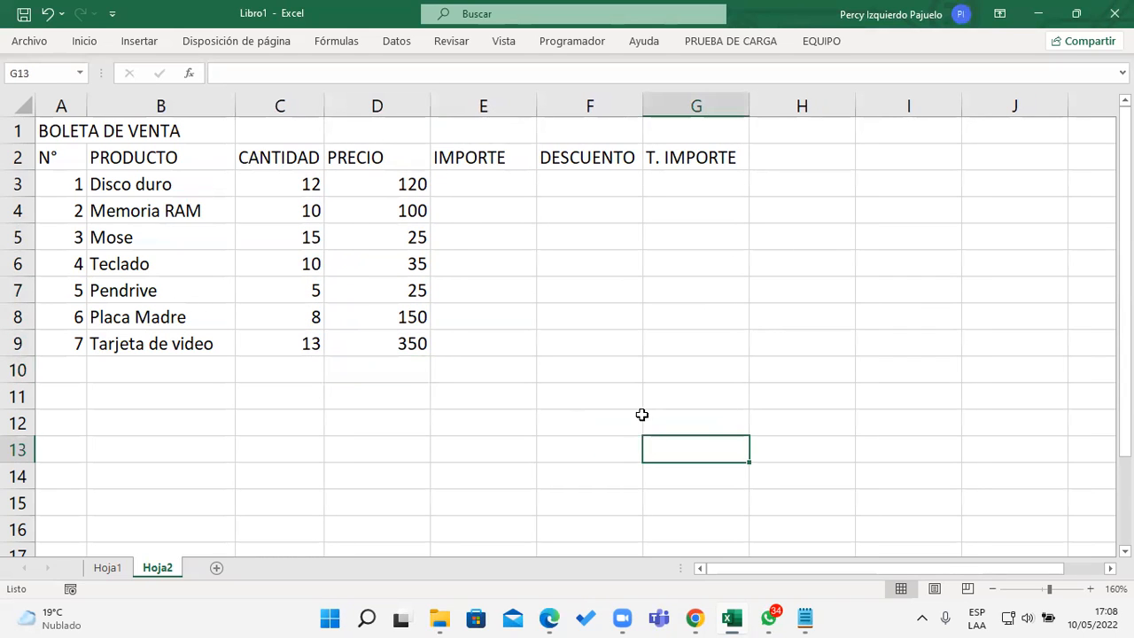
- Enter the label % Desc in cell F11 and the discount rate 3% below it in F12
{"action": "left_click", "coordinate": [586, 402]}
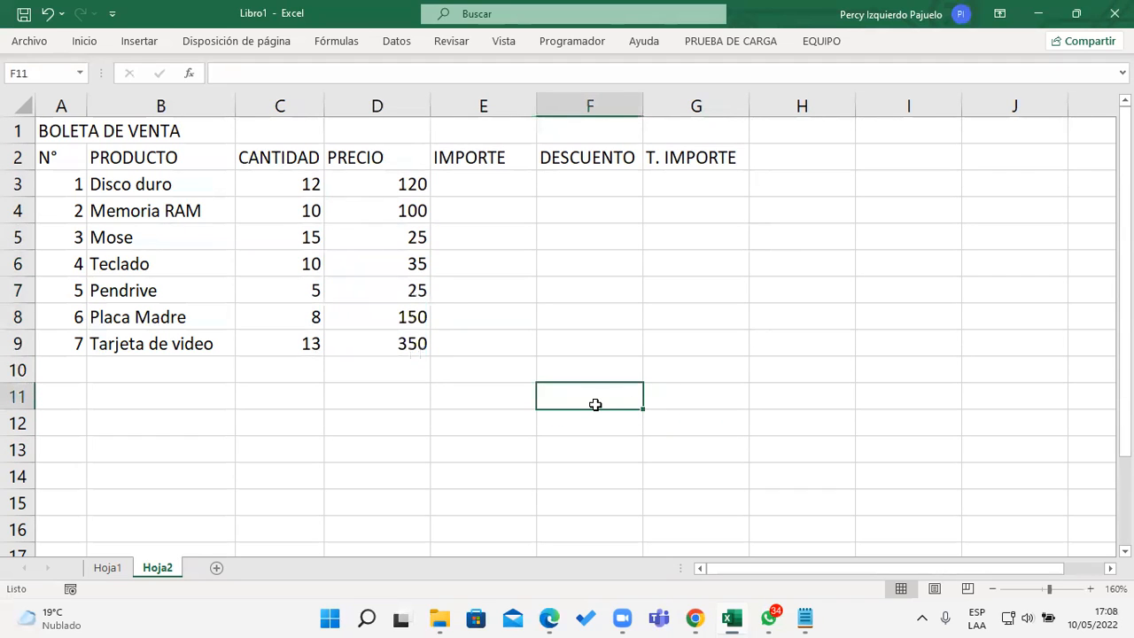
{"action": "type", "text": "% des"}
{"action": "key", "text": "BackSpace"}
{"action": "key", "text": "BackSpace"}
{"action": "key", "text": "BackSpace"}
{"action": "type", "text": "Desc"}
{"action": "key", "text": "Return"}
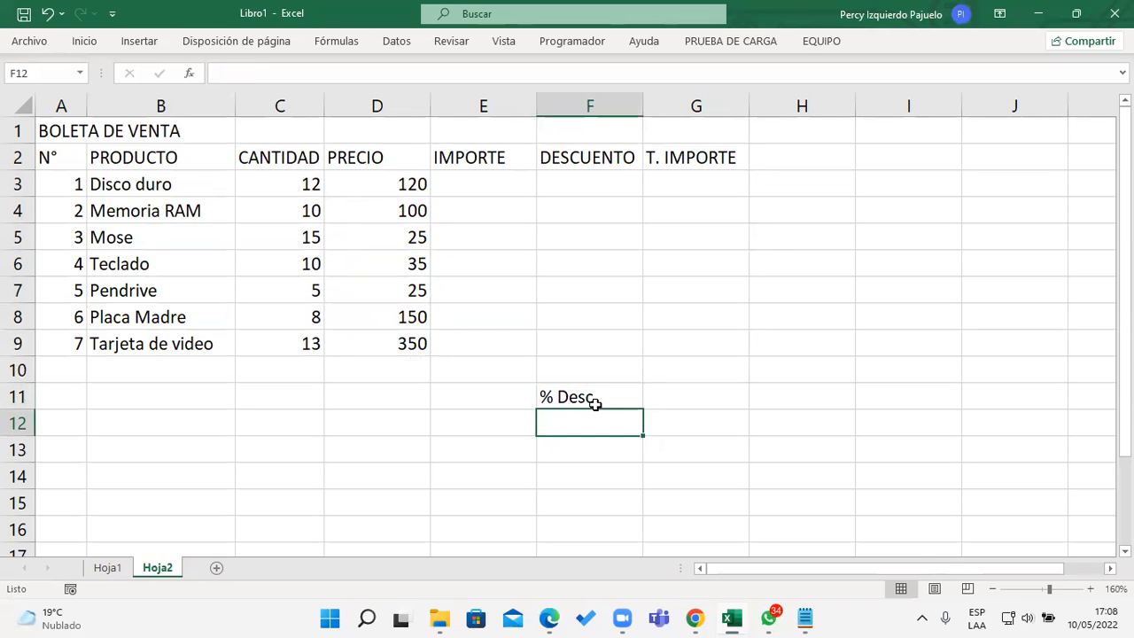
{"action": "type", "text": "3%"}
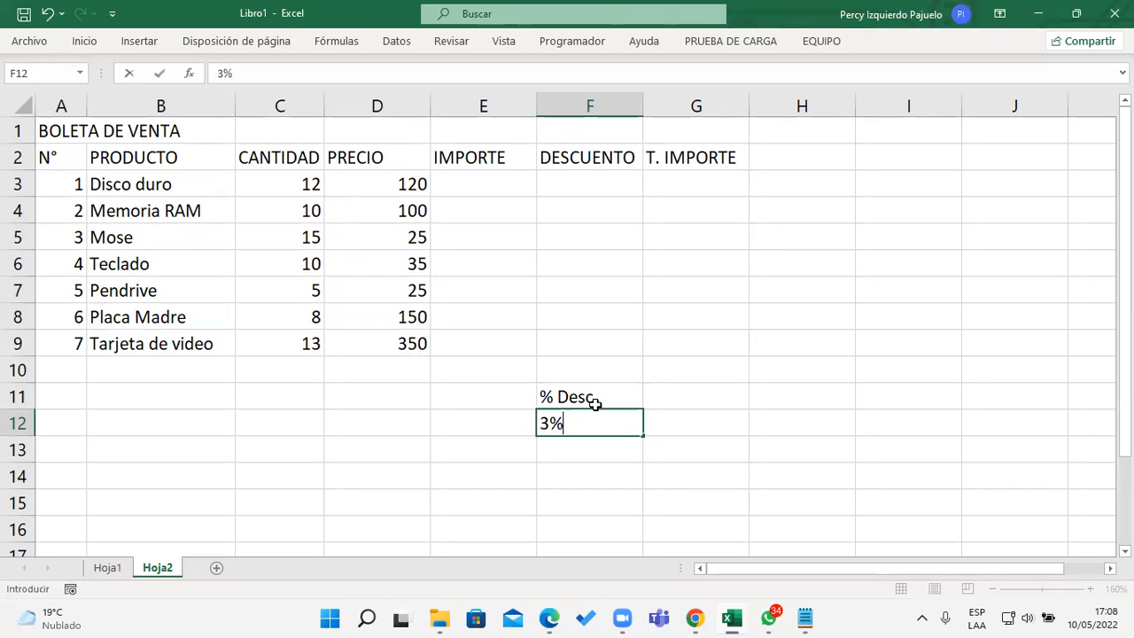
{"action": "key", "text": "Return"}
{"action": "left_click_drag", "start_coordinate": [594, 403], "coordinate": [596, 418]}
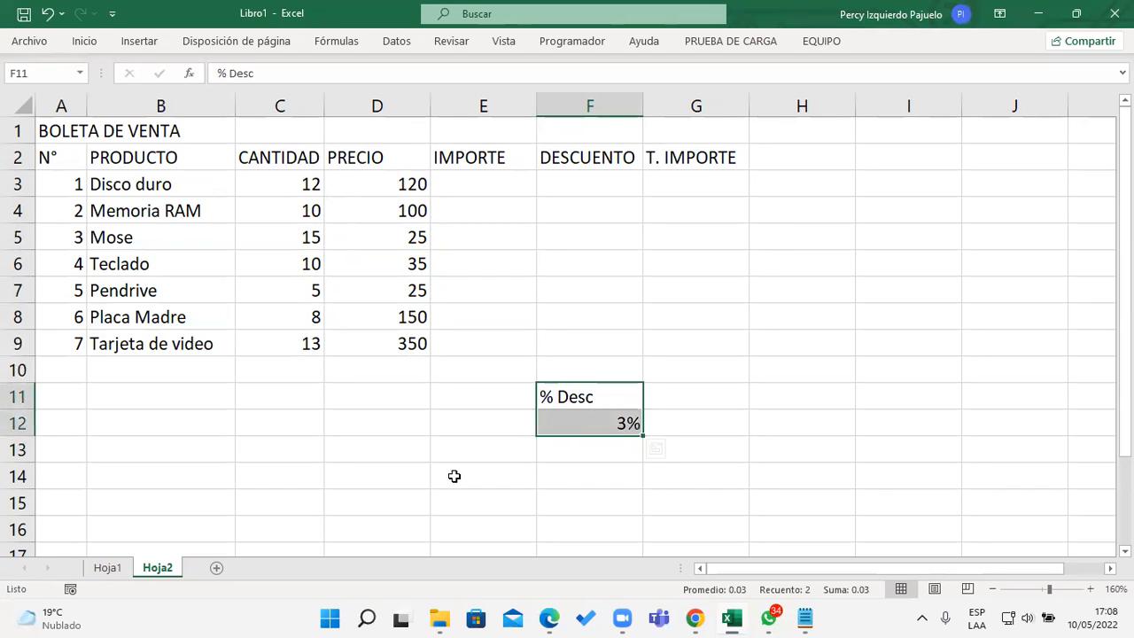
{"action": "left_click", "coordinate": [454, 476]}
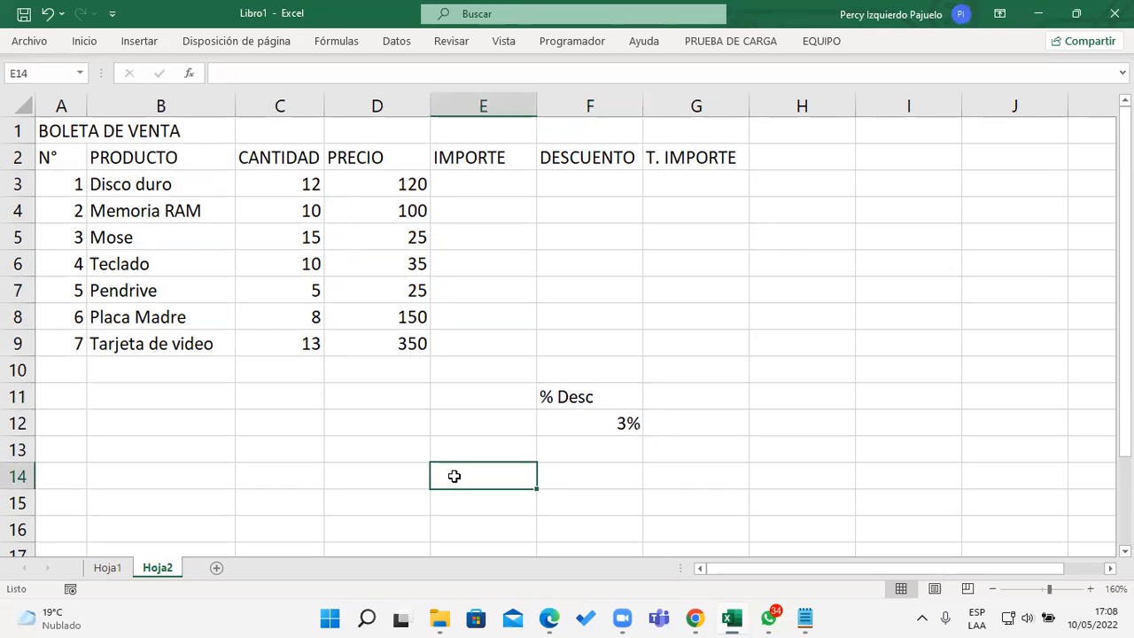
- Write the note "Importe = Cantidad * Precio" in cell A11 below the table
{"action": "left_click", "coordinate": [129, 404]}
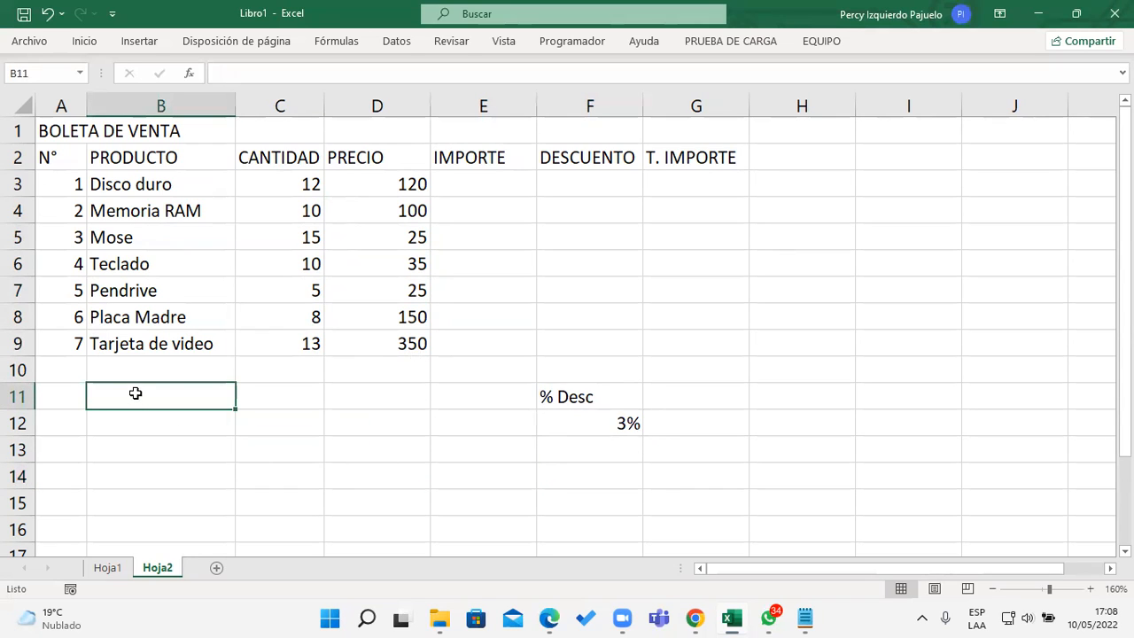
{"action": "left_click", "coordinate": [79, 398]}
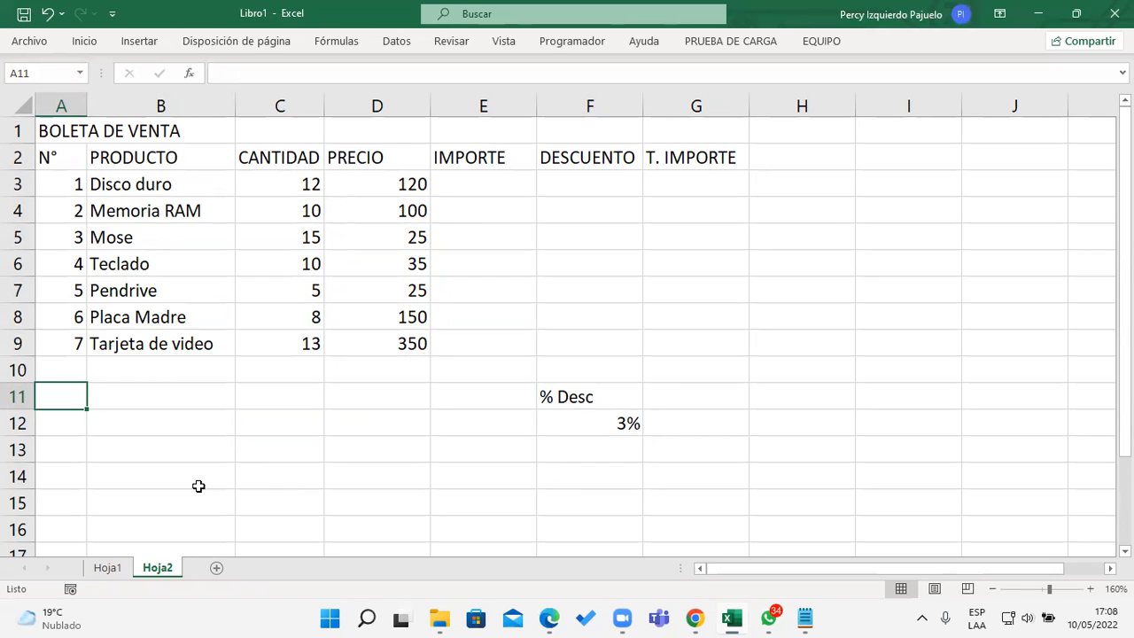
{"action": "type", "text": "Importe "}
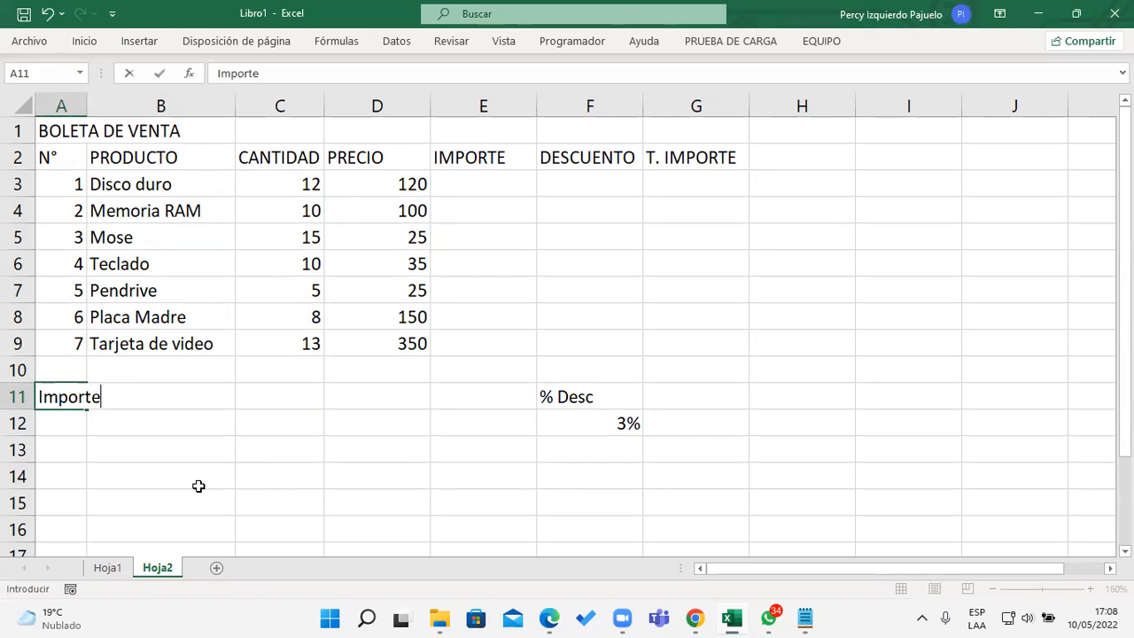
{"action": "type", "text": "= Cantidad * "}
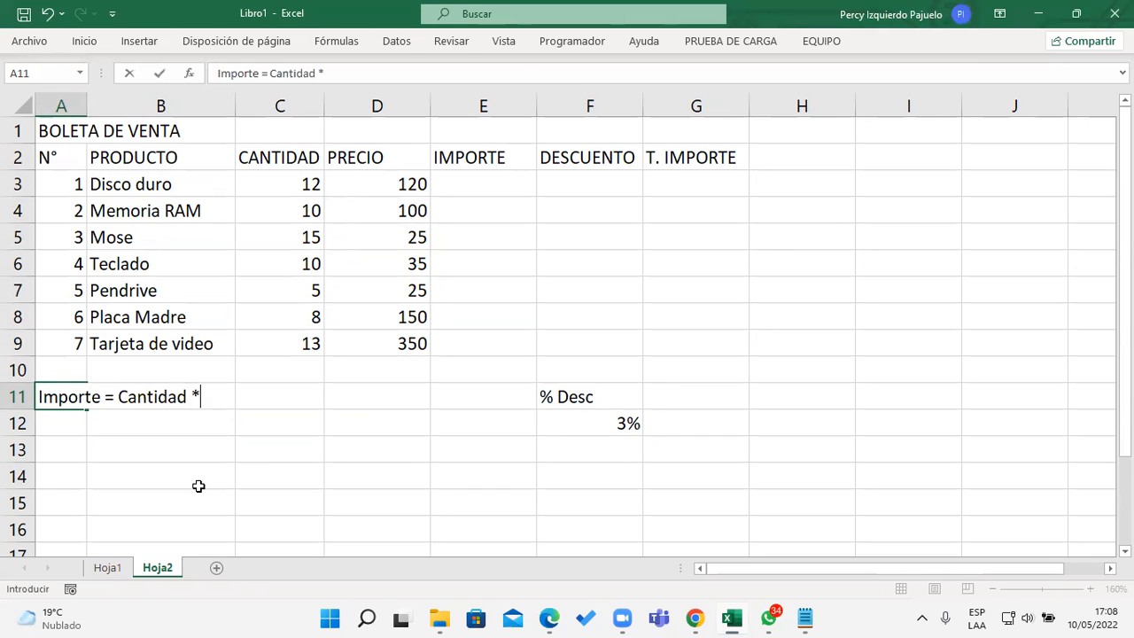
{"action": "type", "text": "Precio"}
{"action": "key", "text": "Return"}
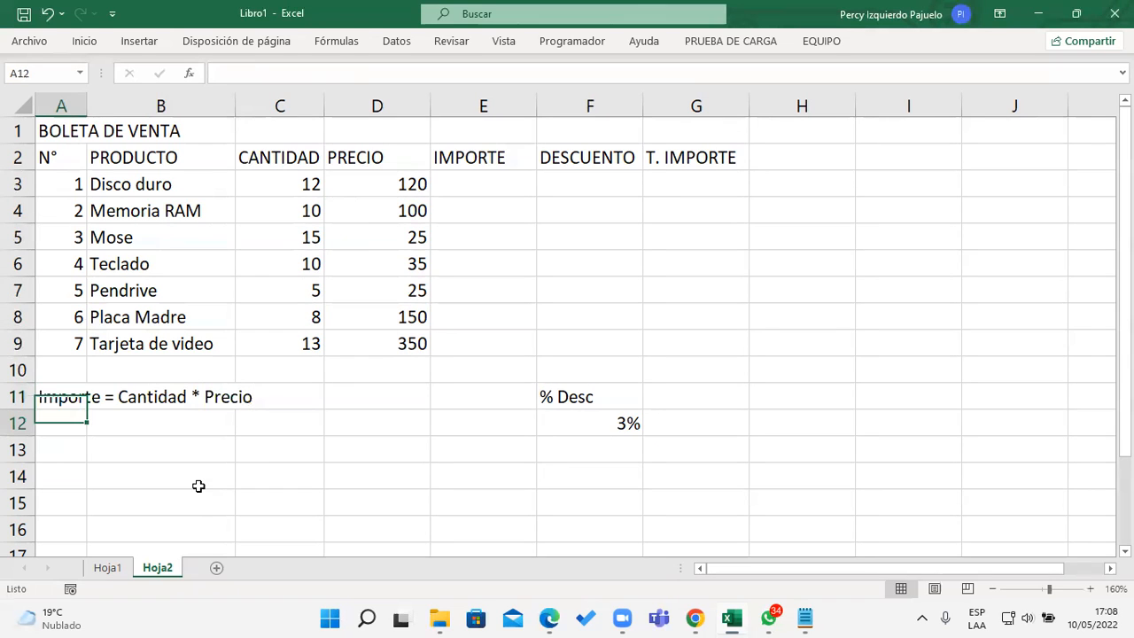
- Write the note "Descuento = Importe * % Desc" in cell A12
{"action": "type", "text": "Des"}
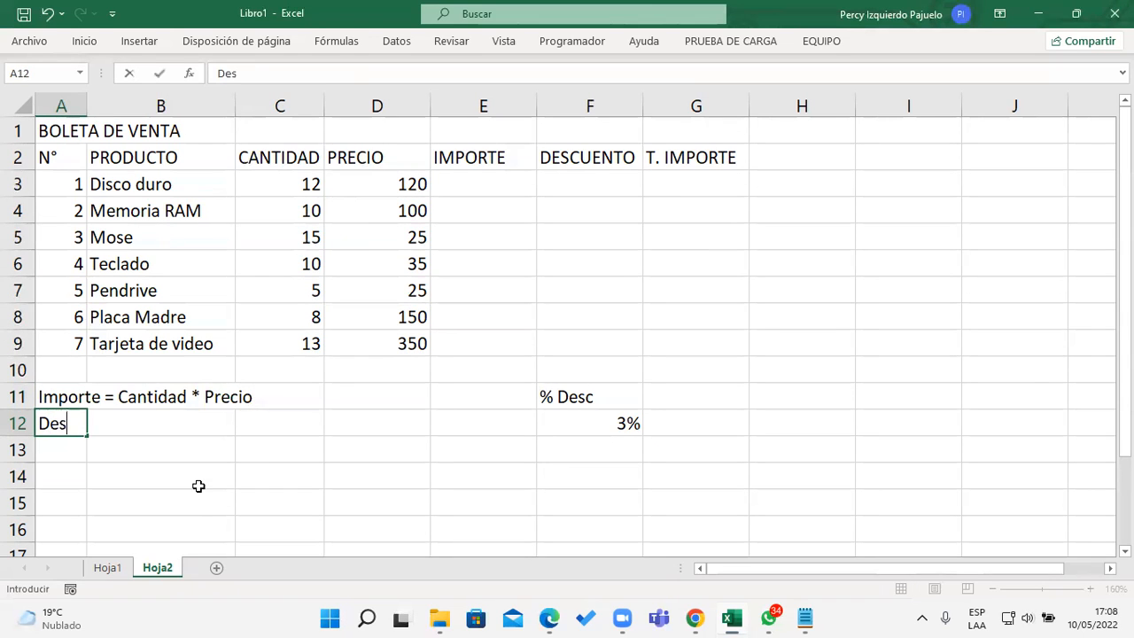
{"action": "type", "text": "cuento = "}
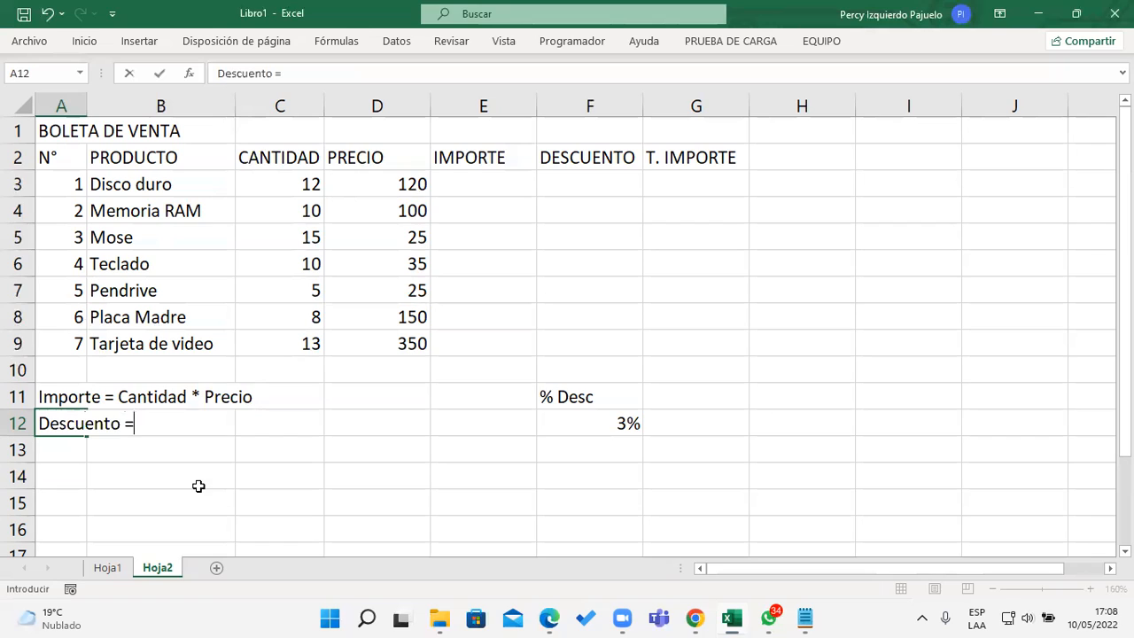
{"action": "type", "text": "Importe *"}
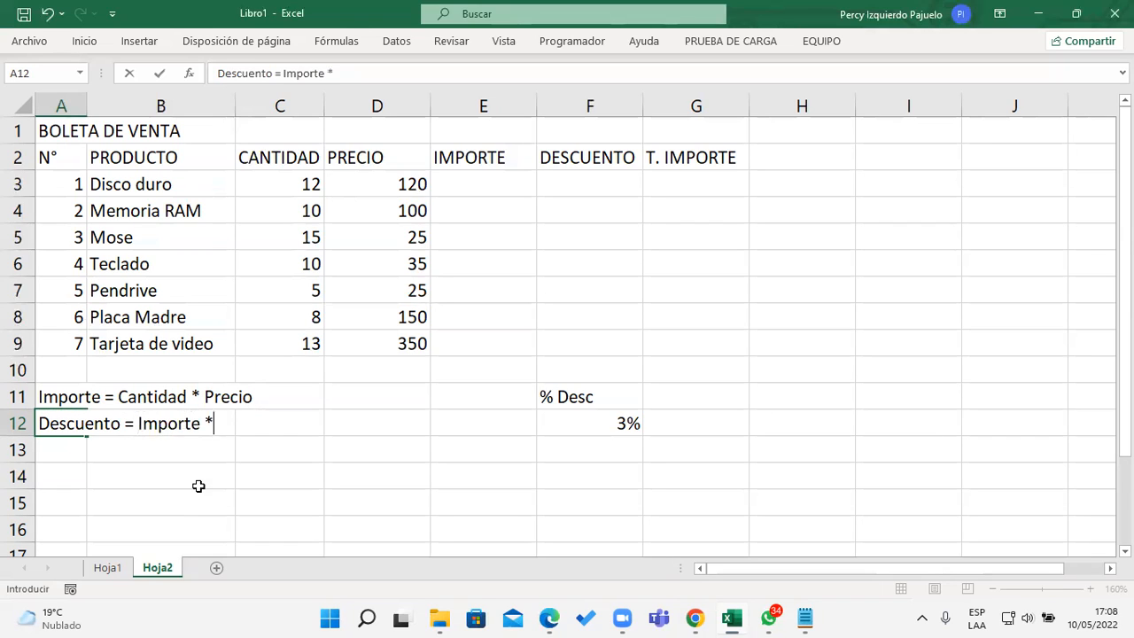
{"action": "type", "text": " % Desc"}
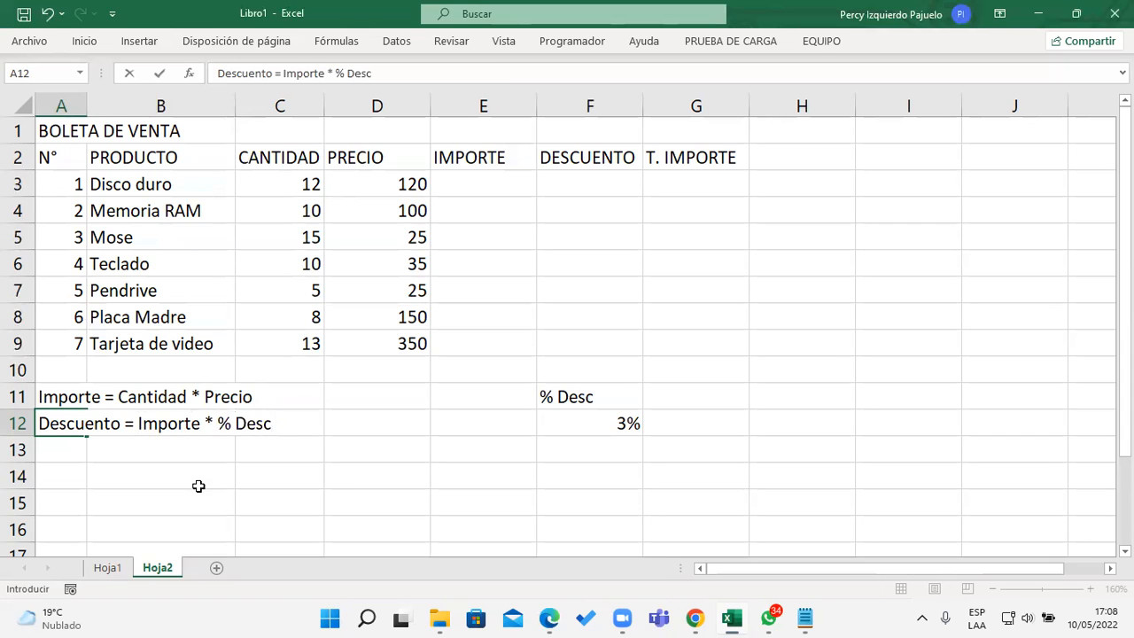
{"action": "key", "text": "Return"}
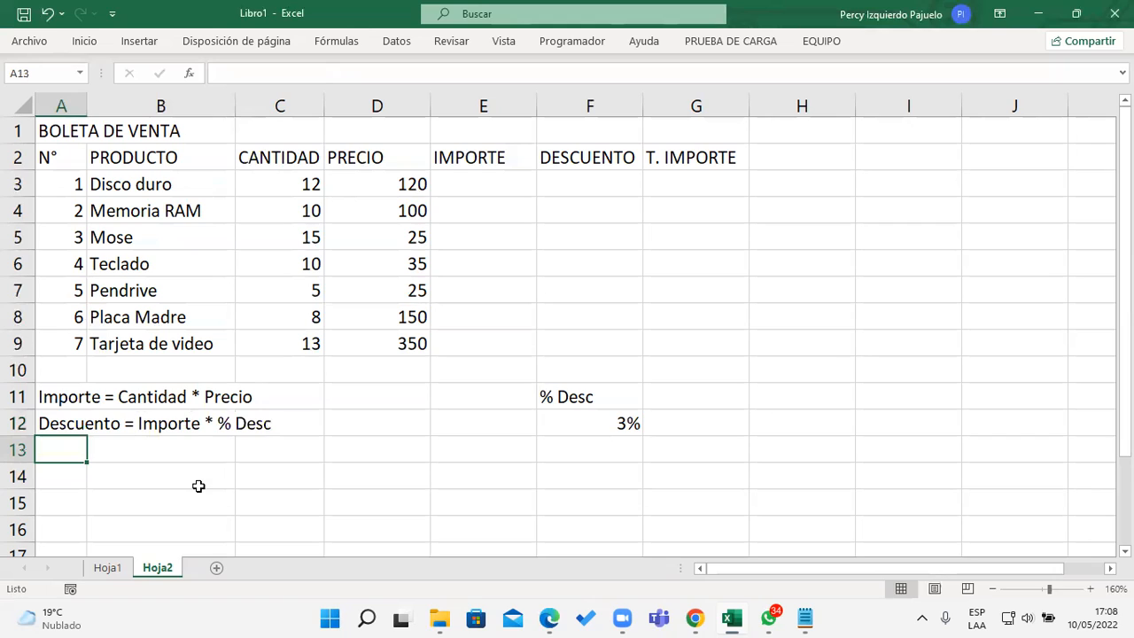
- Write the note "T. Importe = Importe - Descuento" in cell A13
{"action": "type", "text": "T. Importe ="}
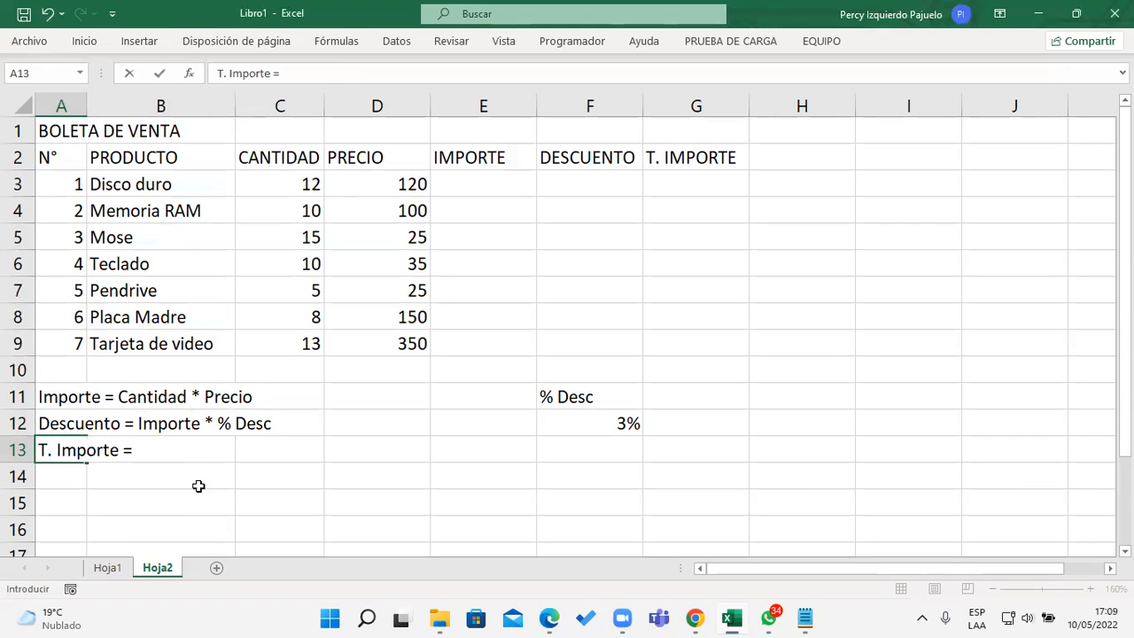
{"action": "type", "text": " Importe -"}
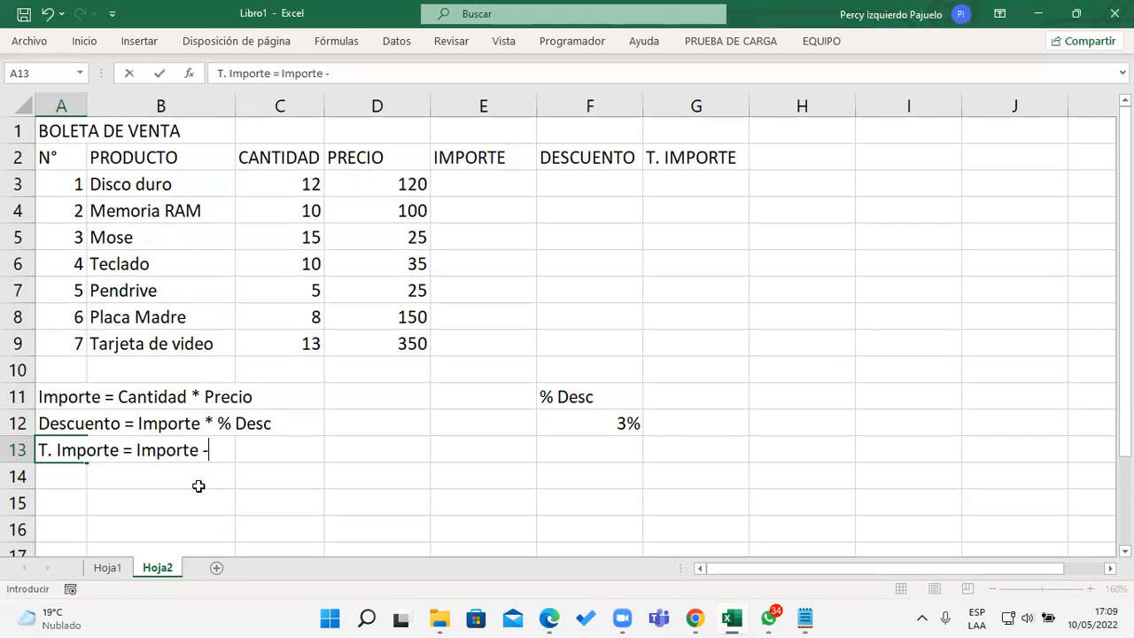
{"action": "type", "text": " Descuento"}
{"action": "key", "text": "Return"}
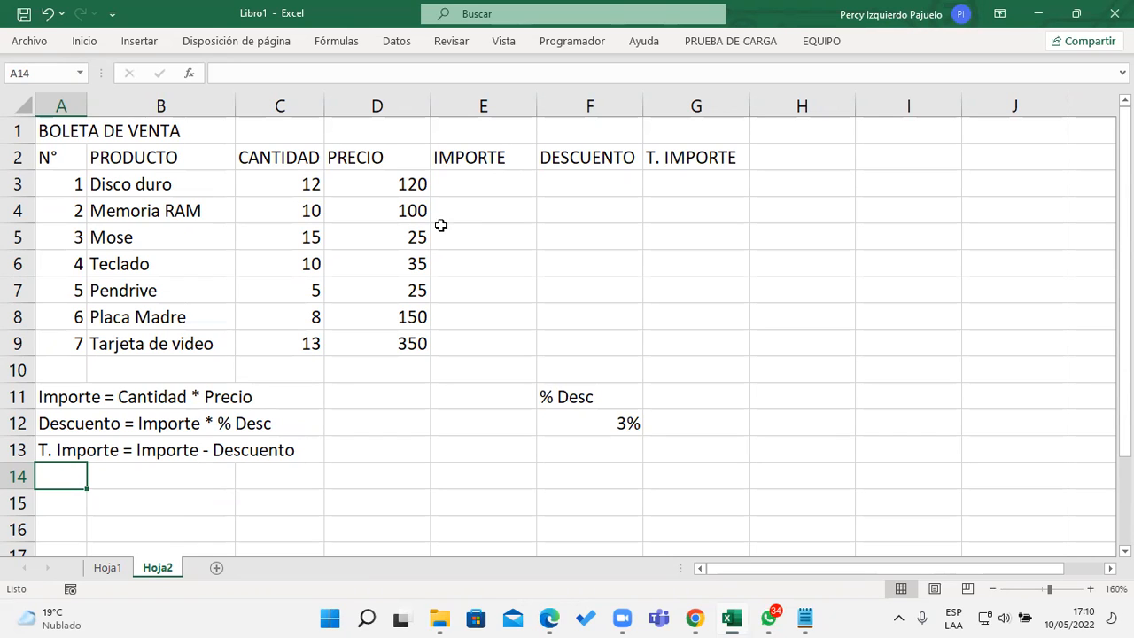
- Calculate the IMPORTE in cell E3 with the formula =C3*D3 and fill it down to E9
{"action": "left_click", "coordinate": [470, 202]}
{"action": "left_click", "coordinate": [482, 187]}
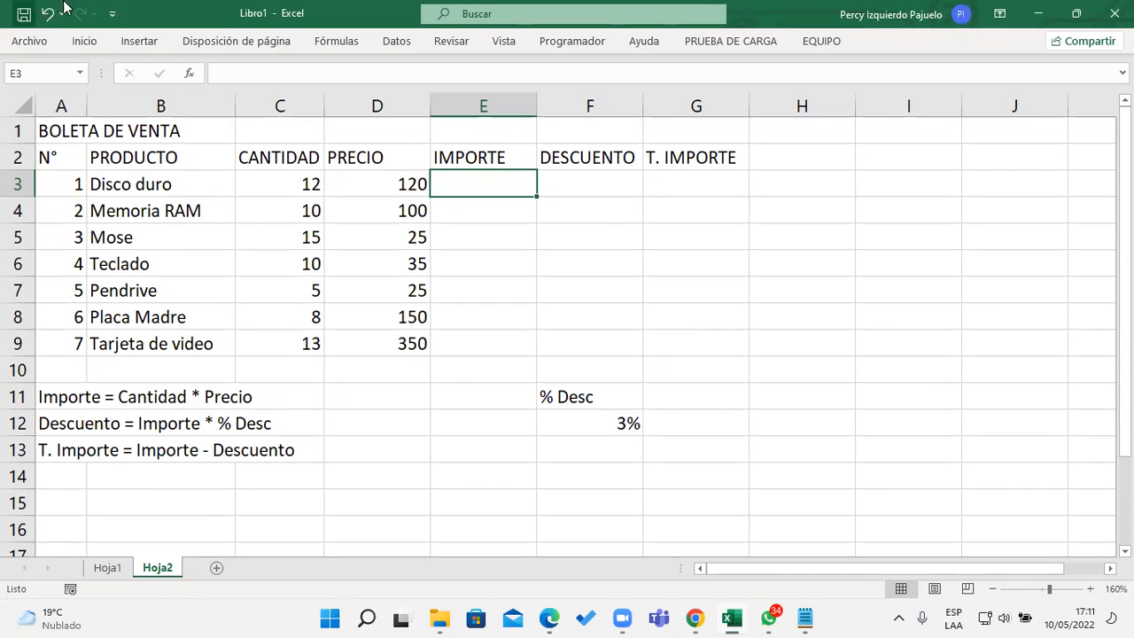
{"action": "left_click", "coordinate": [122, 7]}
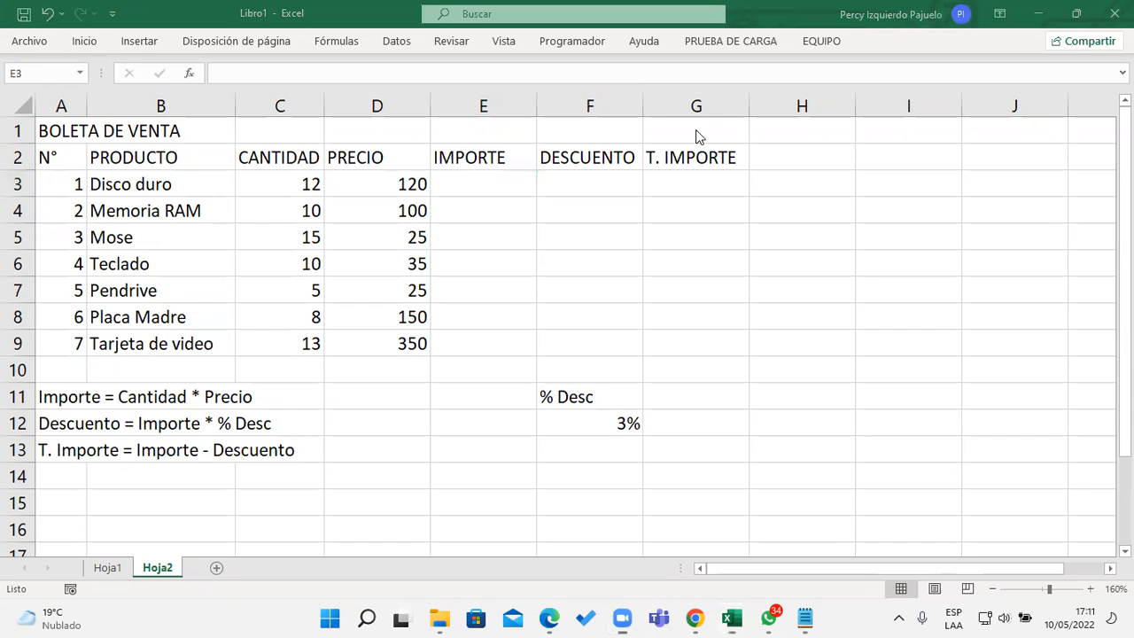
{"action": "left_click", "coordinate": [501, 180]}
{"action": "type", "text": "="}
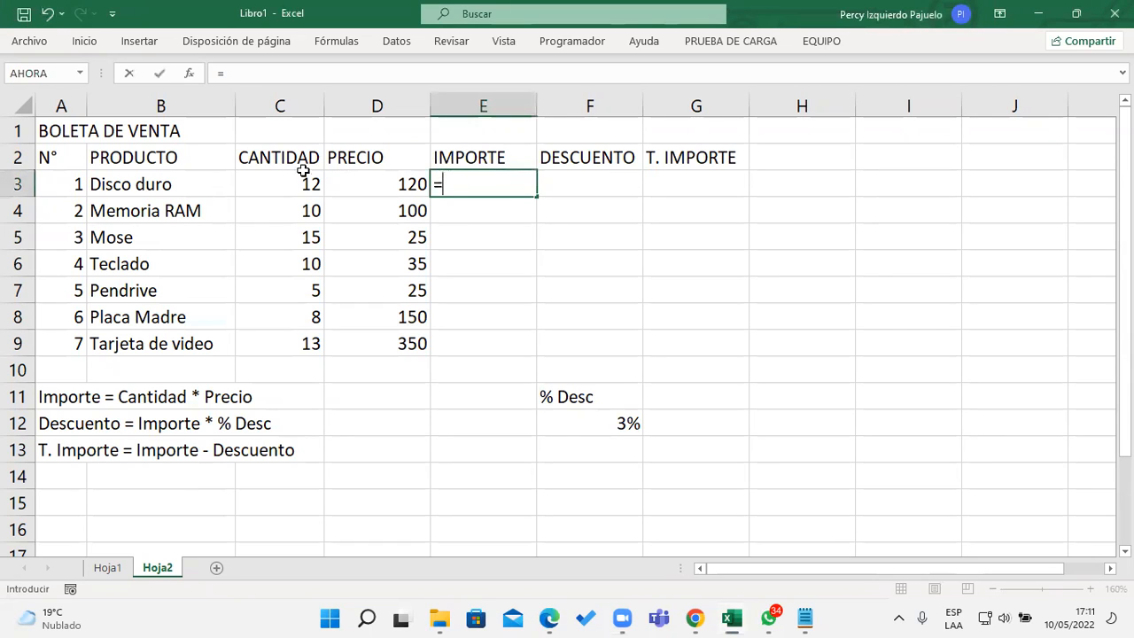
{"action": "left_click", "coordinate": [295, 204]}
{"action": "left_click", "coordinate": [286, 183]}
{"action": "type", "text": "*"}
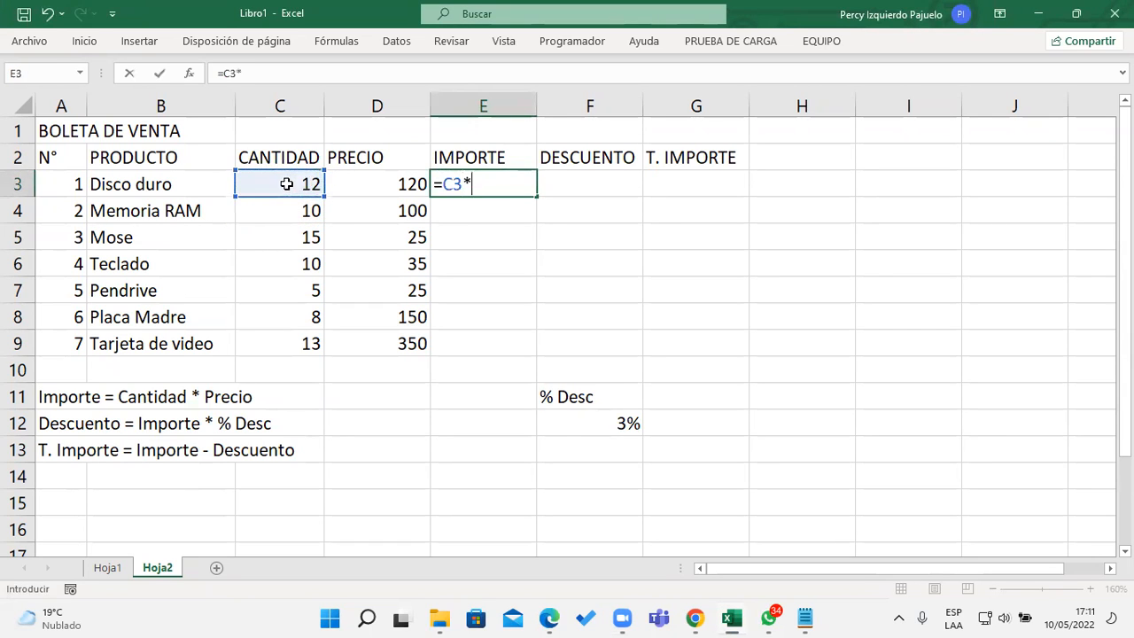
{"action": "left_click", "coordinate": [377, 182]}
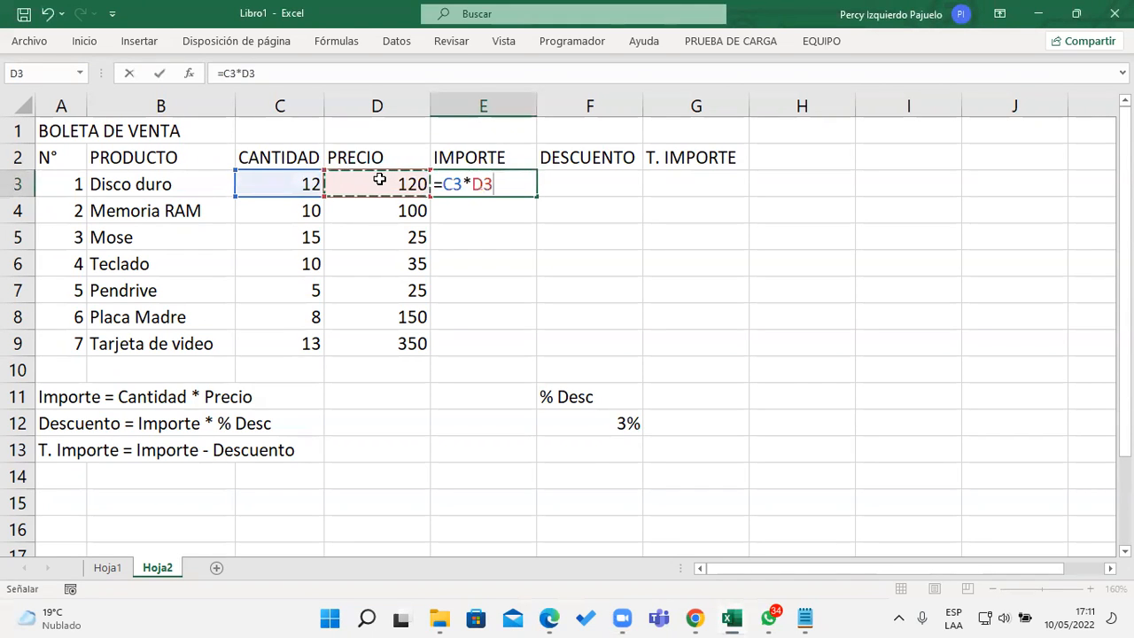
{"action": "key", "text": "Return"}
{"action": "left_click", "coordinate": [514, 183]}
{"action": "left_click_drag", "start_coordinate": [535, 192], "coordinate": [535, 353]}
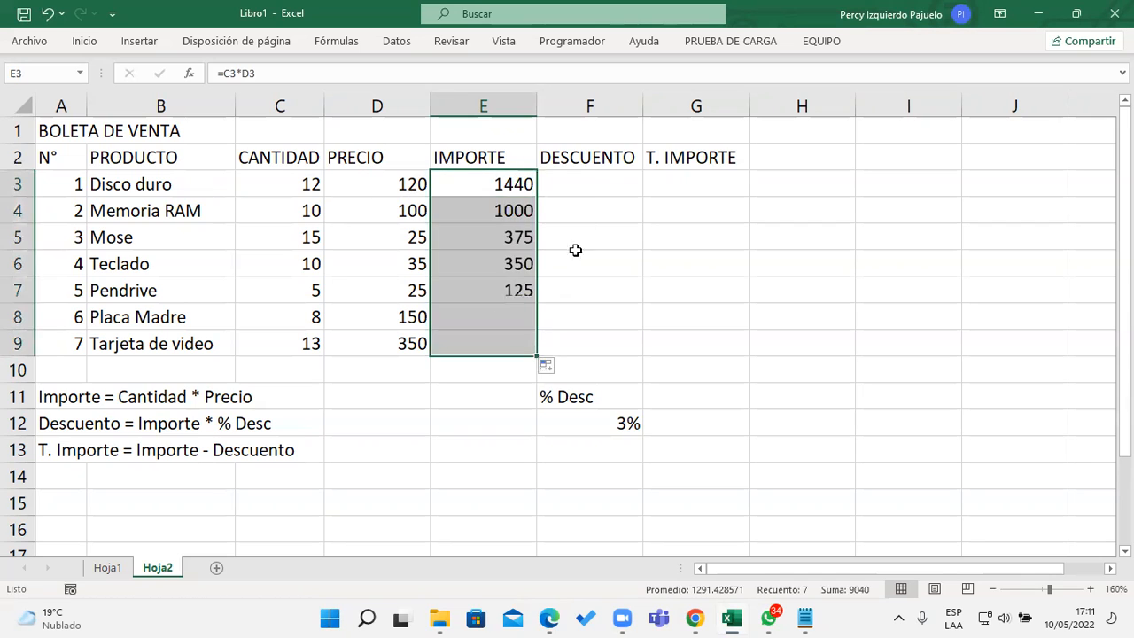
- Calculate the DESCUENTO in cell F3 with the formula =E3*F12 and fill it down to F9
{"action": "left_click", "coordinate": [592, 180]}
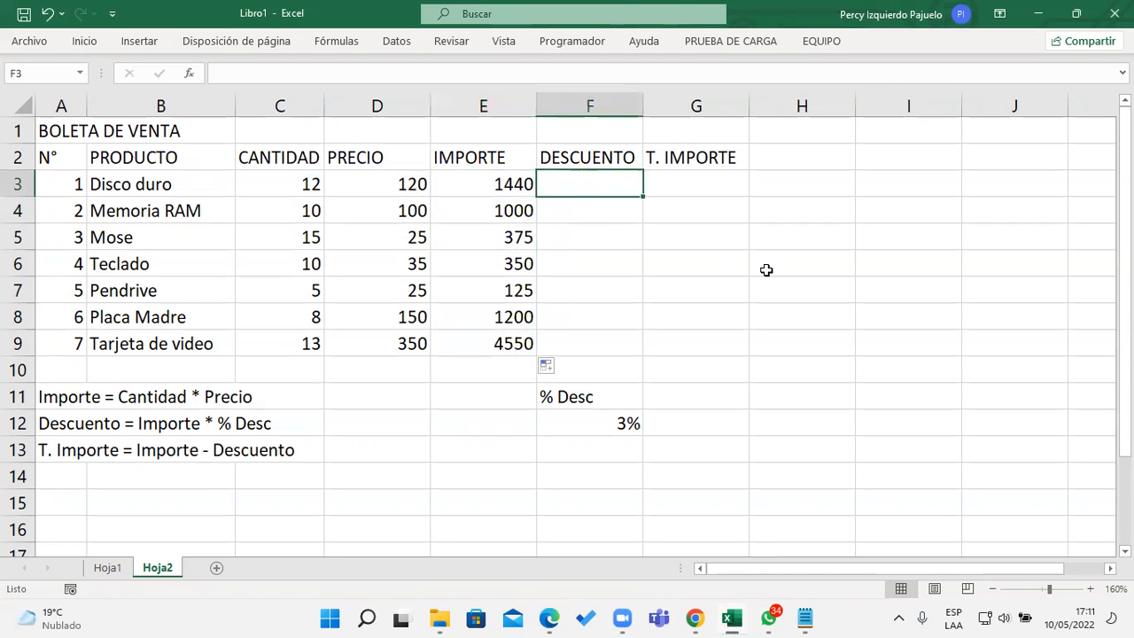
{"action": "type", "text": "="}
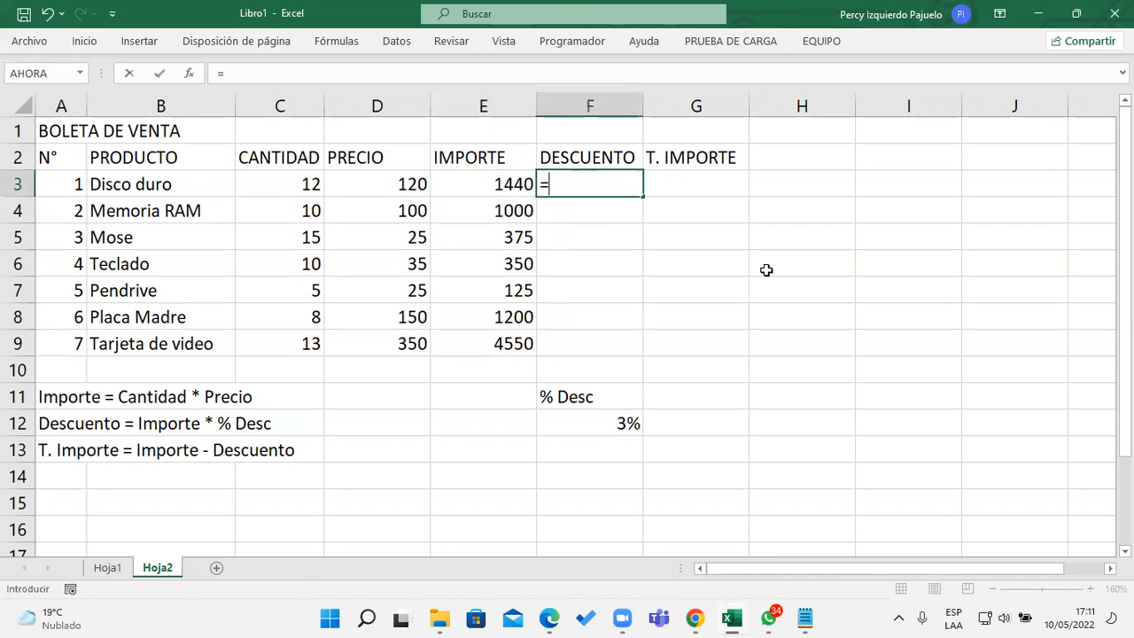
{"action": "left_click", "coordinate": [499, 181]}
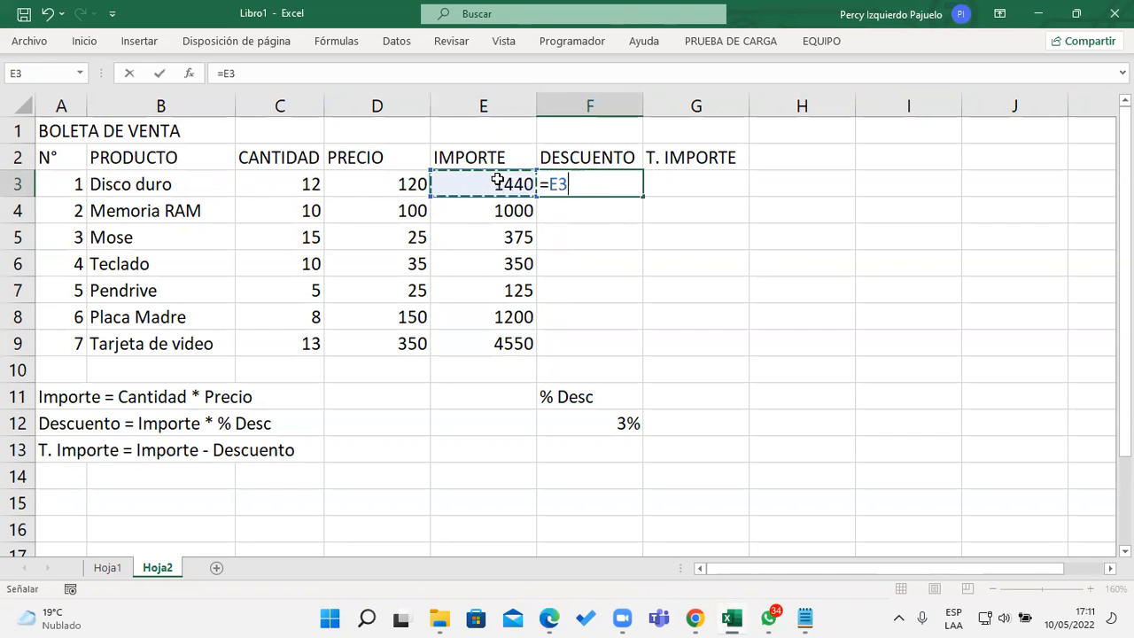
{"action": "type", "text": "*"}
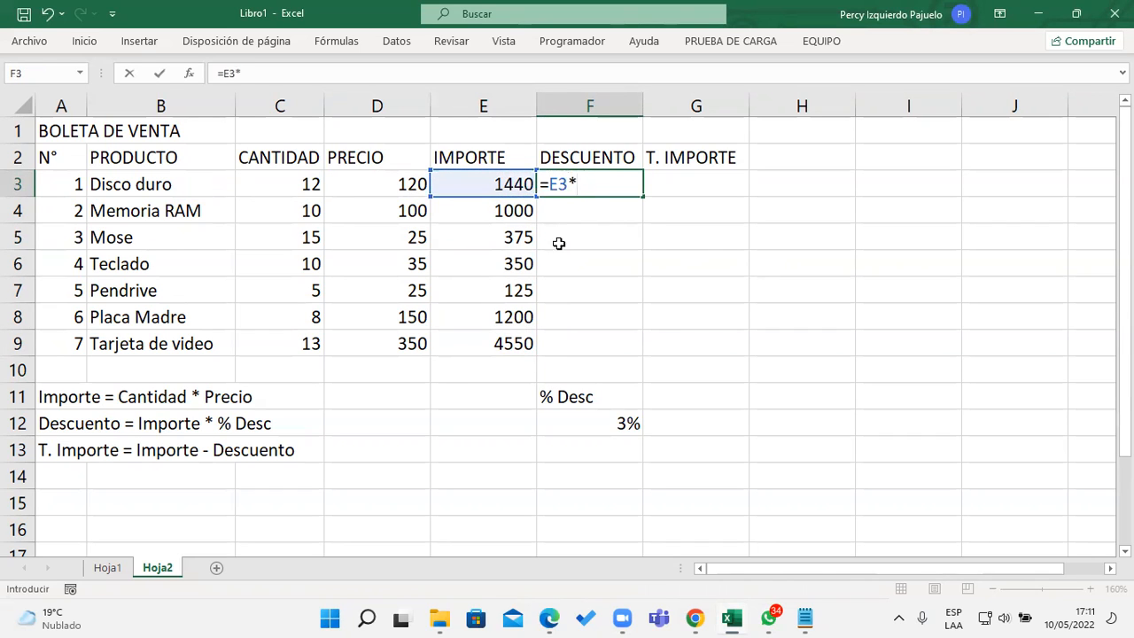
{"action": "left_click", "coordinate": [617, 418]}
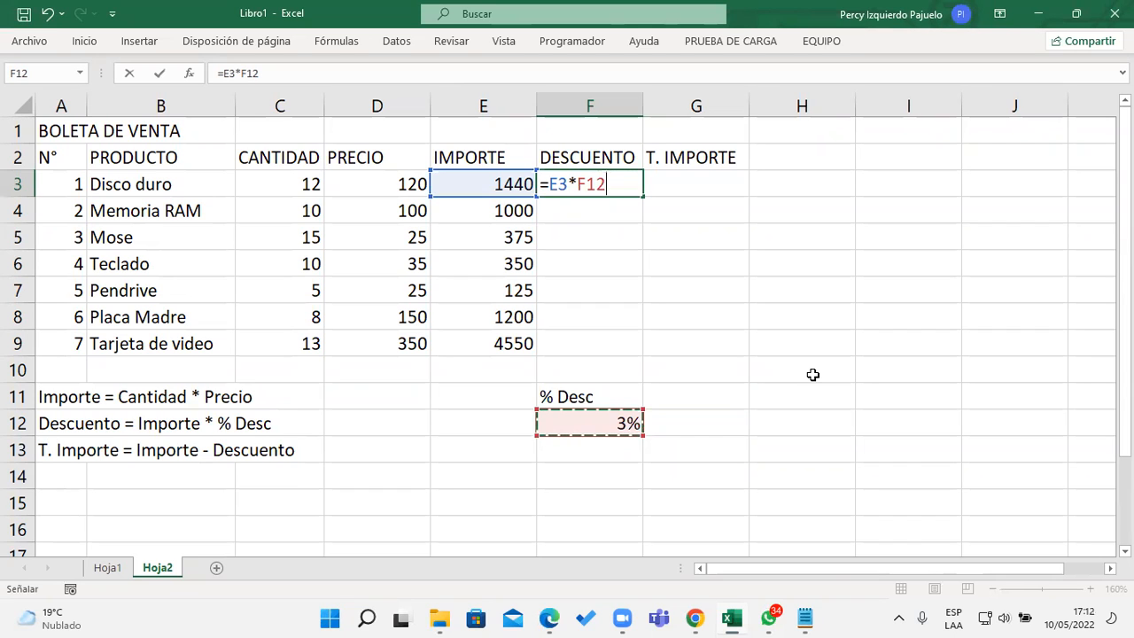
{"action": "key", "text": "Return"}
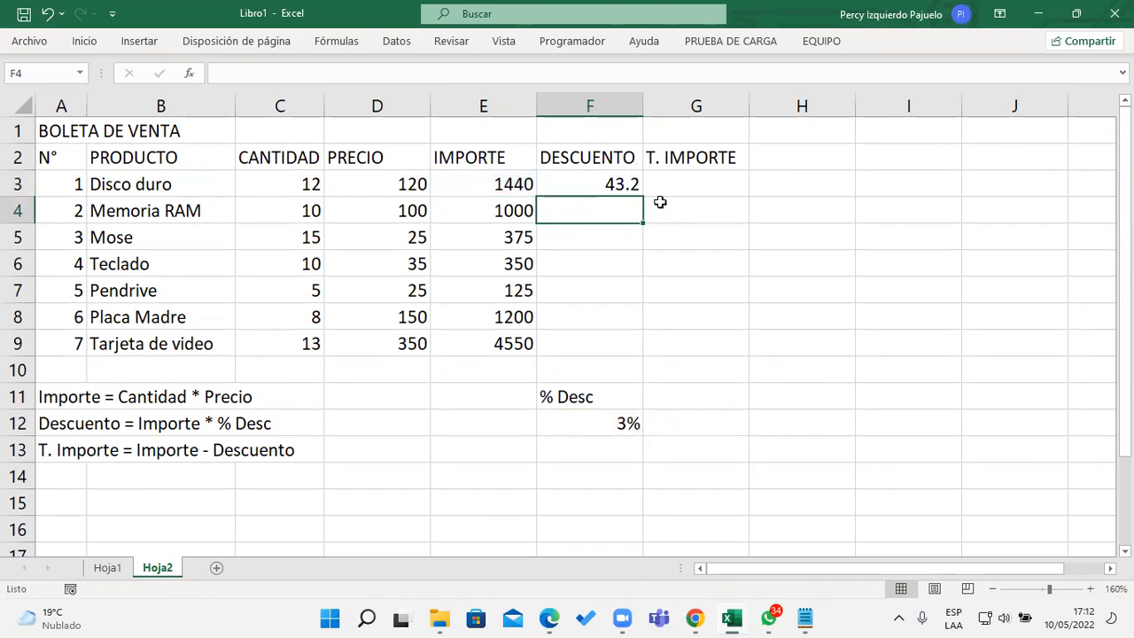
{"action": "left_click", "coordinate": [629, 184]}
{"action": "left_click_drag", "start_coordinate": [644, 197], "coordinate": [636, 355]}
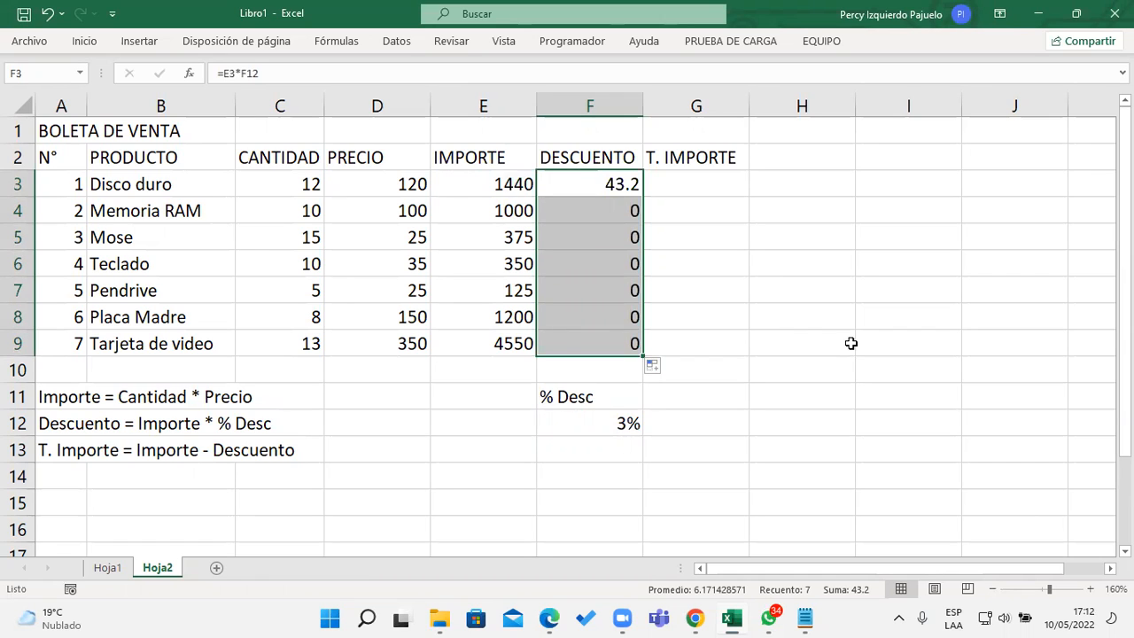
- Examine the cell references in the IMPORTE formula of E3, refill it down to E9, and inspect the references in E9
{"action": "left_click", "coordinate": [518, 188]}
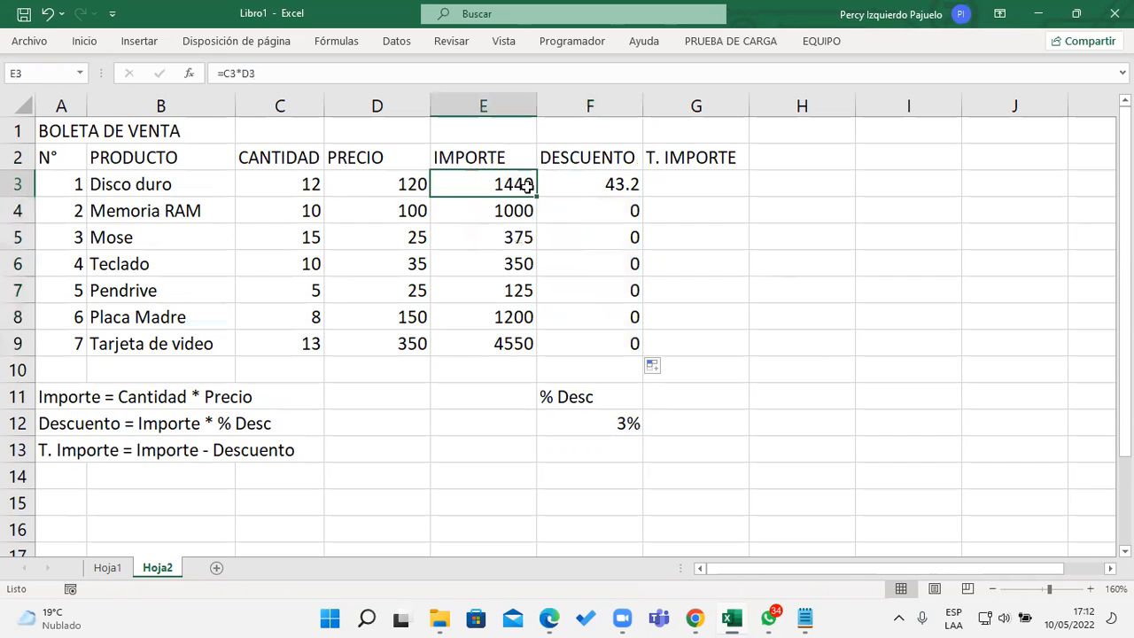
{"action": "double_click", "coordinate": [526, 186]}
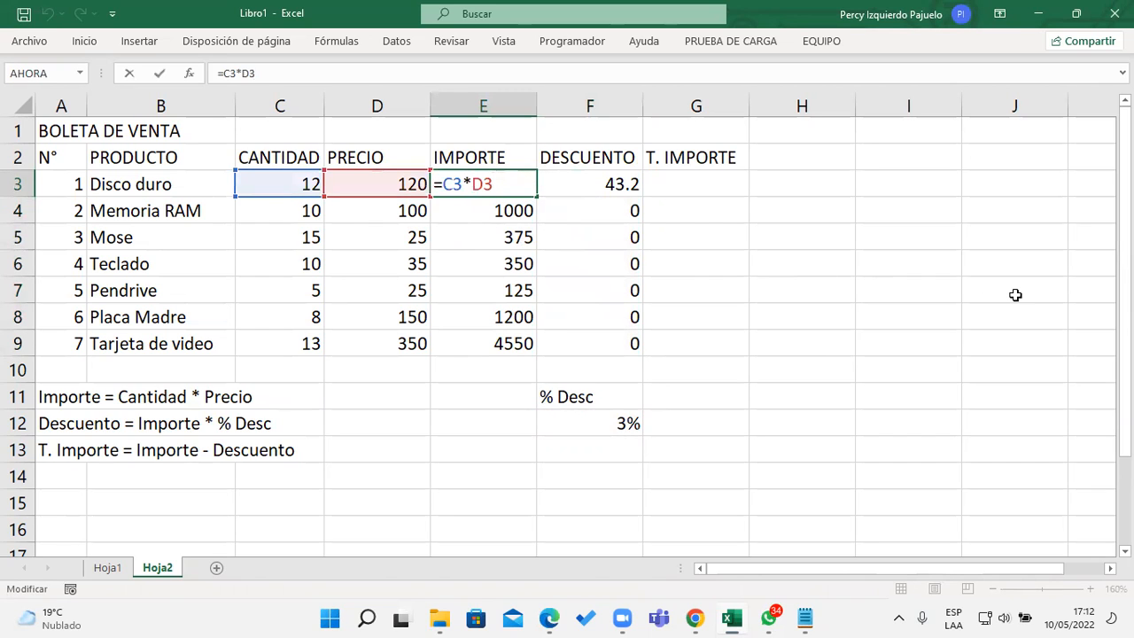
{"action": "key", "text": "Return"}
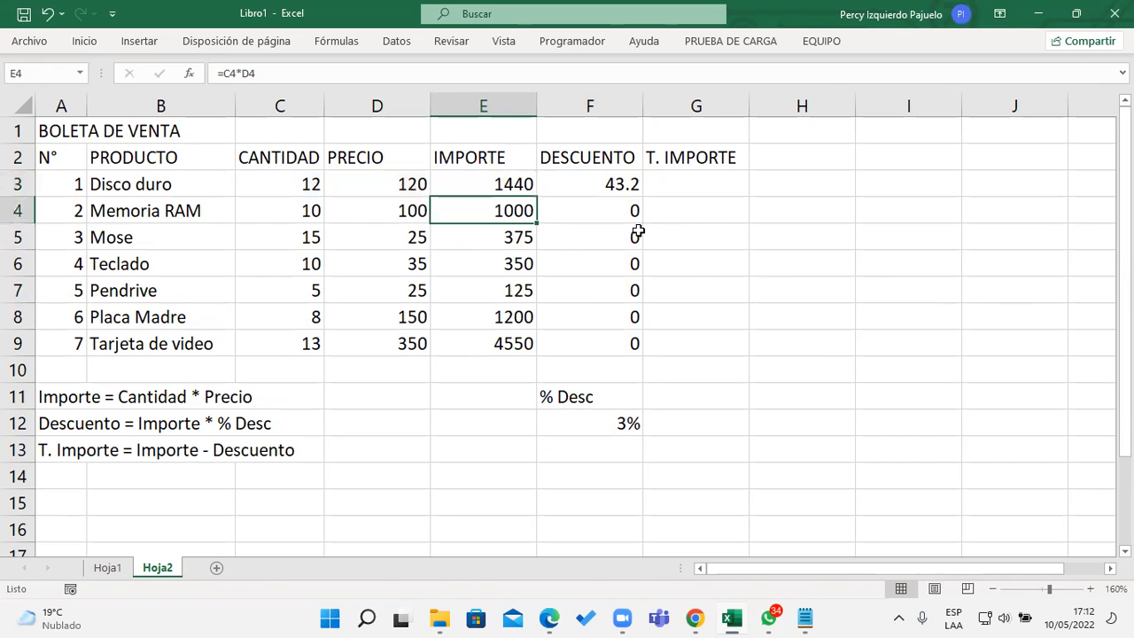
{"action": "left_click", "coordinate": [518, 183]}
{"action": "left_click_drag", "start_coordinate": [534, 197], "coordinate": [620, 359]}
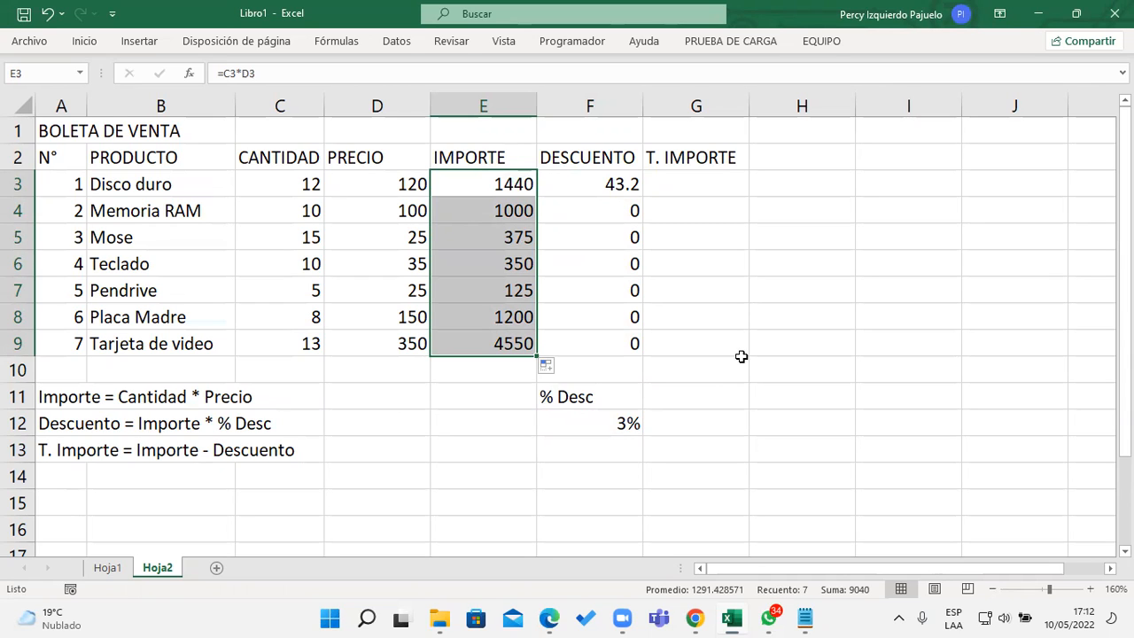
{"action": "left_click", "coordinate": [501, 343]}
{"action": "double_click", "coordinate": [502, 343]}
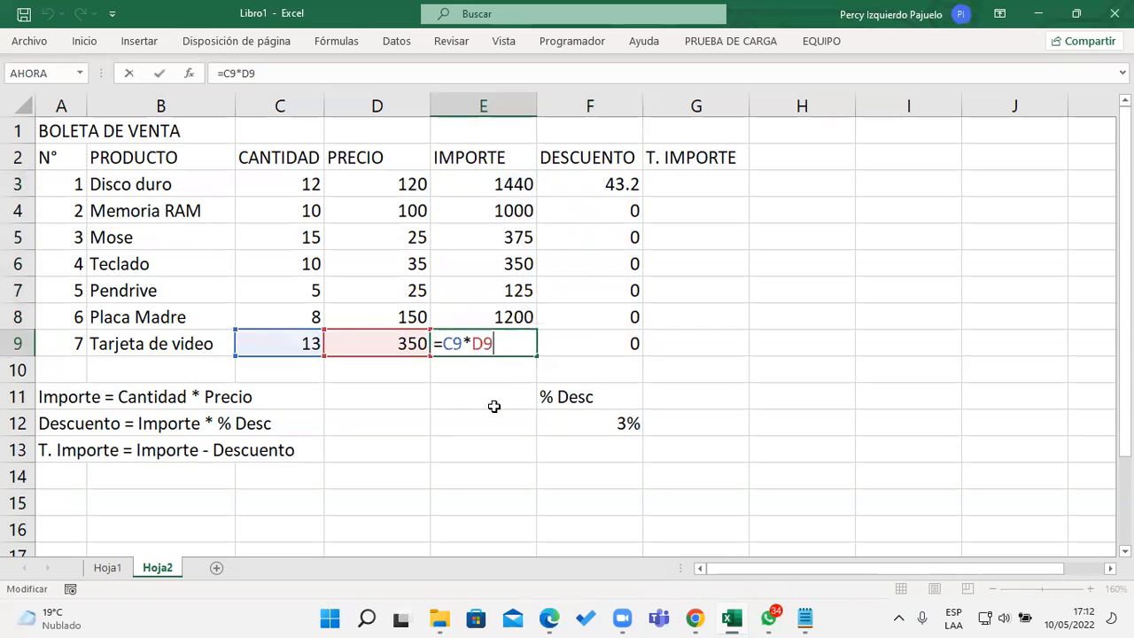
{"action": "double_click", "coordinate": [452, 343]}
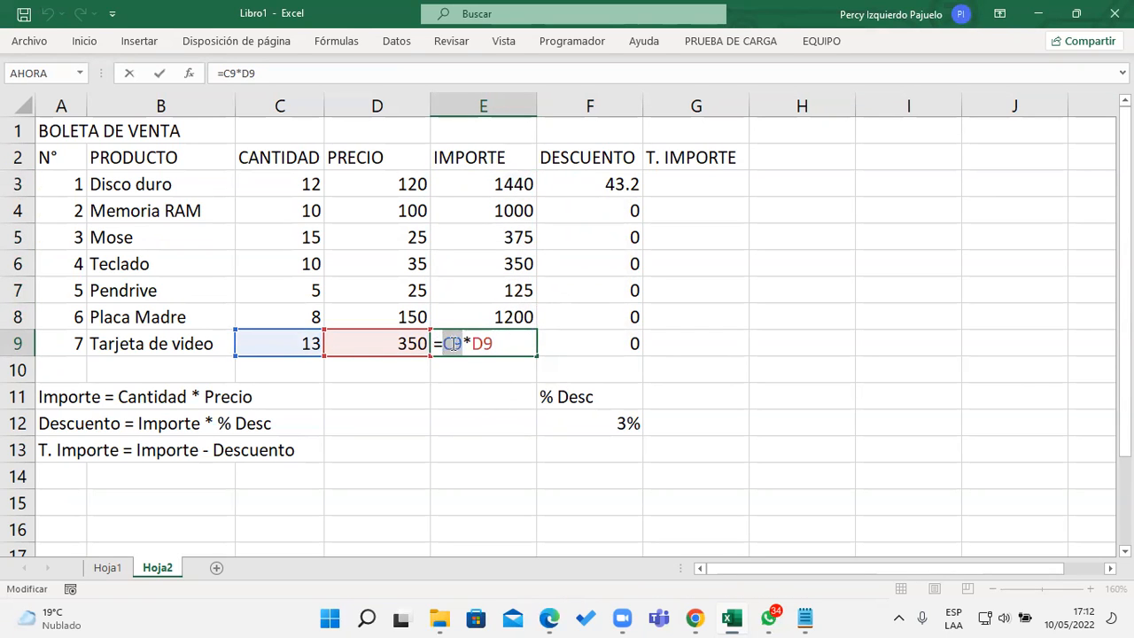
{"action": "key", "text": "Return"}
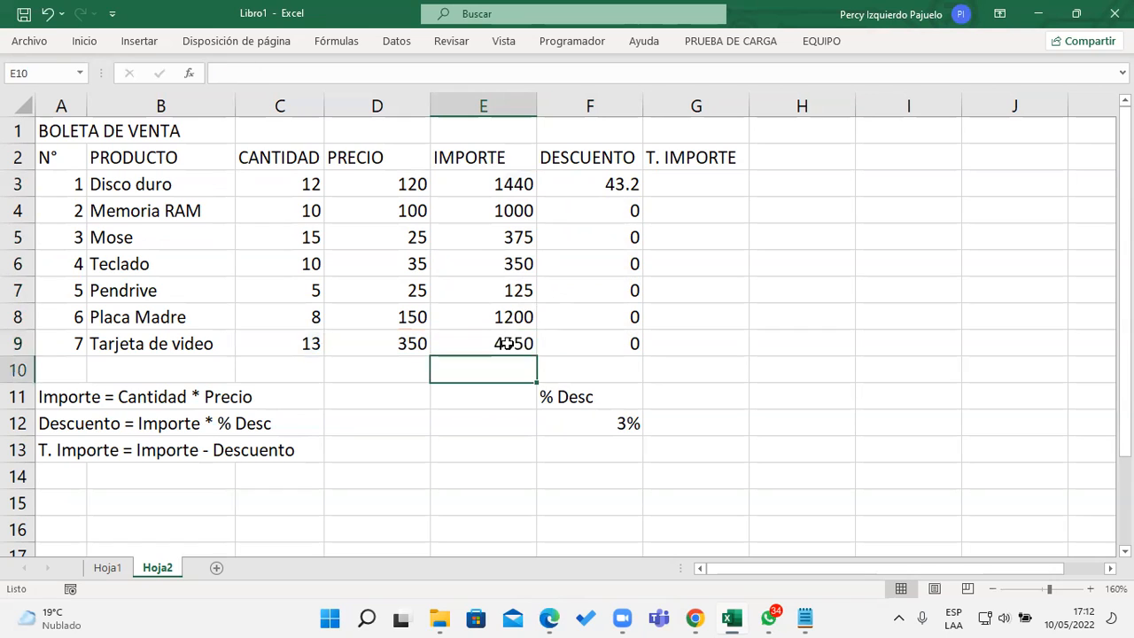
- Compare the IMPORTE formula in E3 with the one in E9 once more, repeating the fill from E3 down to E9
{"action": "double_click", "coordinate": [507, 184]}
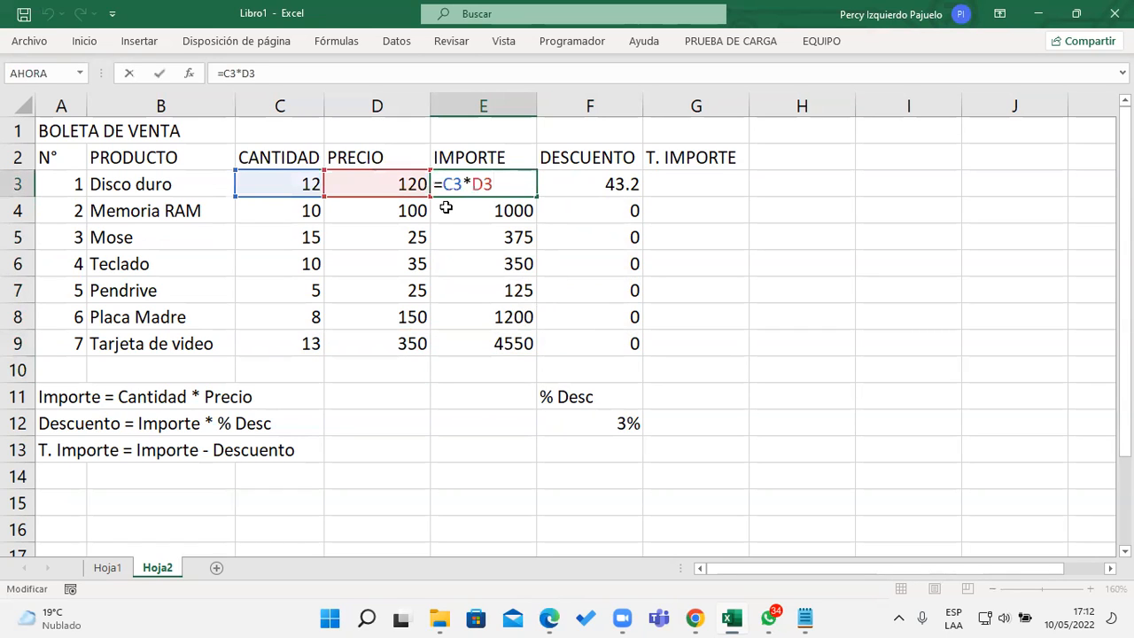
{"action": "key", "text": "Return"}
{"action": "left_click", "coordinate": [524, 188]}
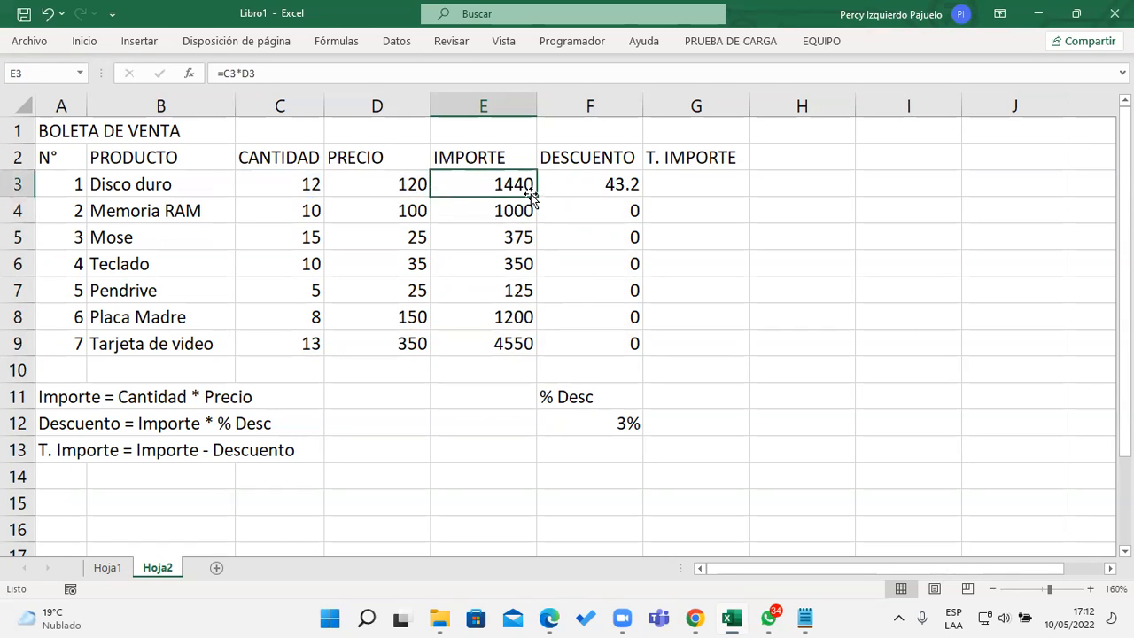
{"action": "left_click_drag", "start_coordinate": [537, 199], "coordinate": [514, 337]}
{"action": "double_click", "coordinate": [513, 340]}
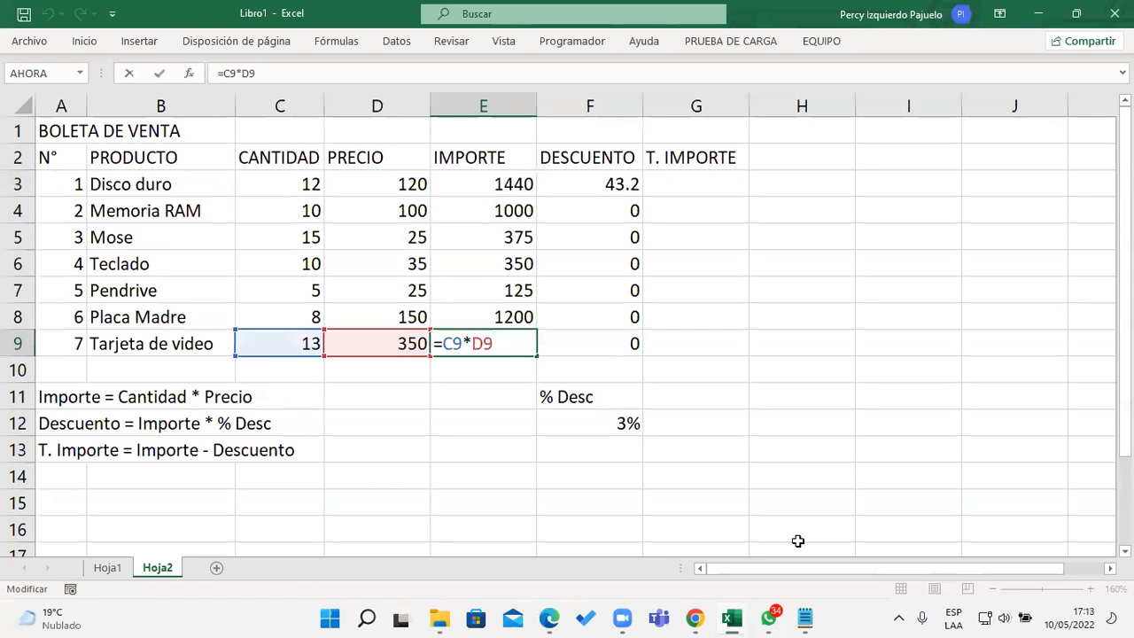
{"action": "key", "text": "Return"}
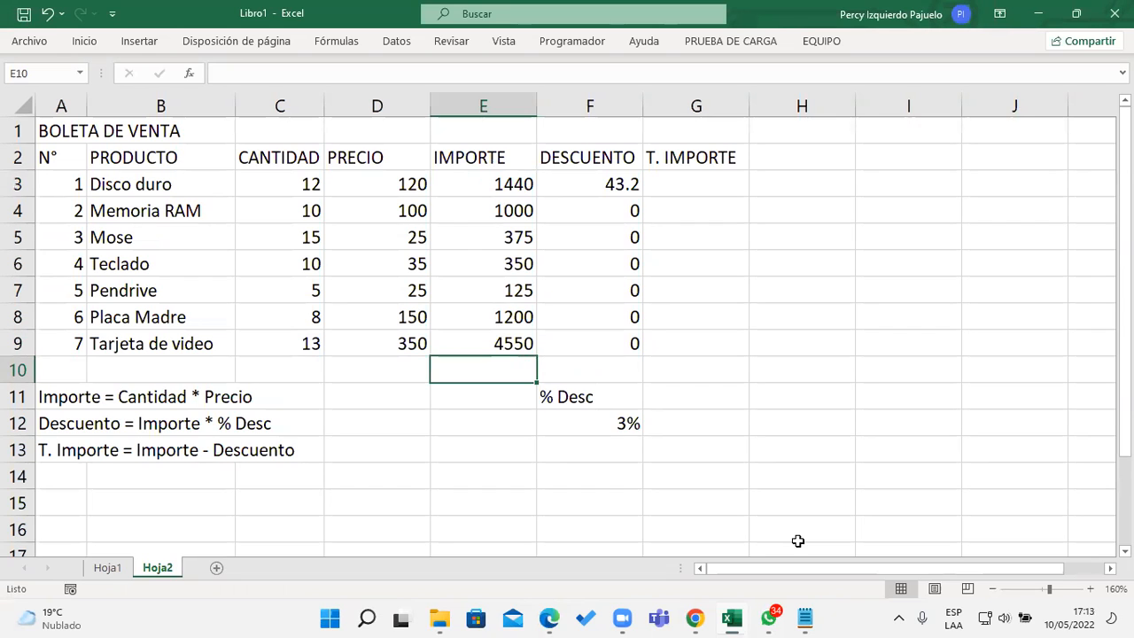
- Inspect which cells the DESCUENTO formula in F3 refers to
{"action": "left_click", "coordinate": [610, 182]}
{"action": "double_click", "coordinate": [609, 181]}
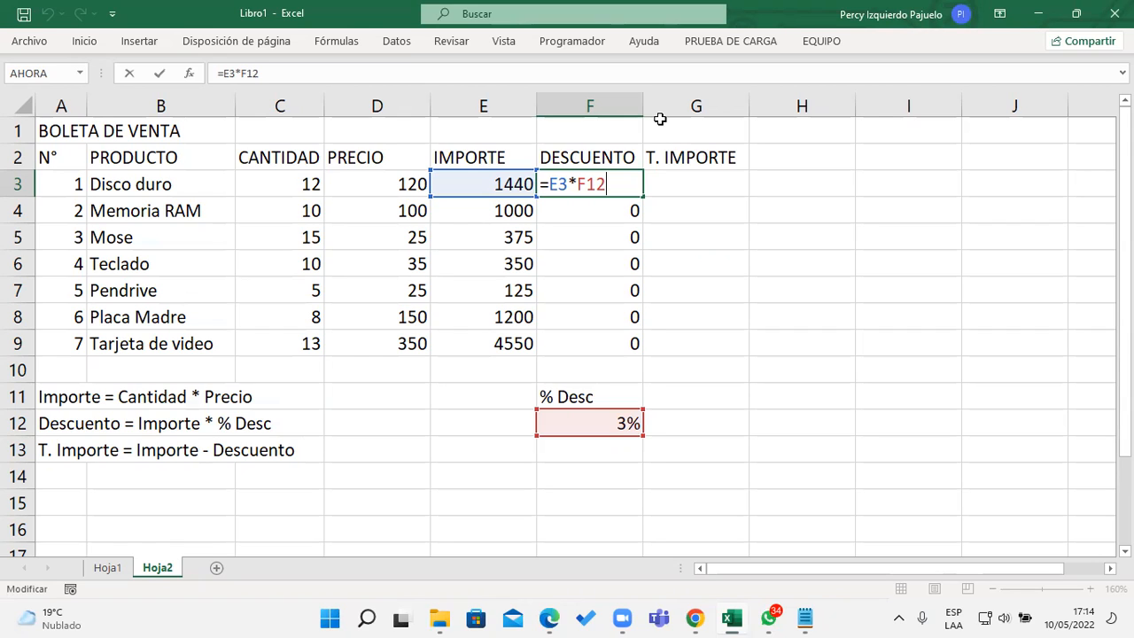
{"action": "left_click", "coordinate": [955, 184]}
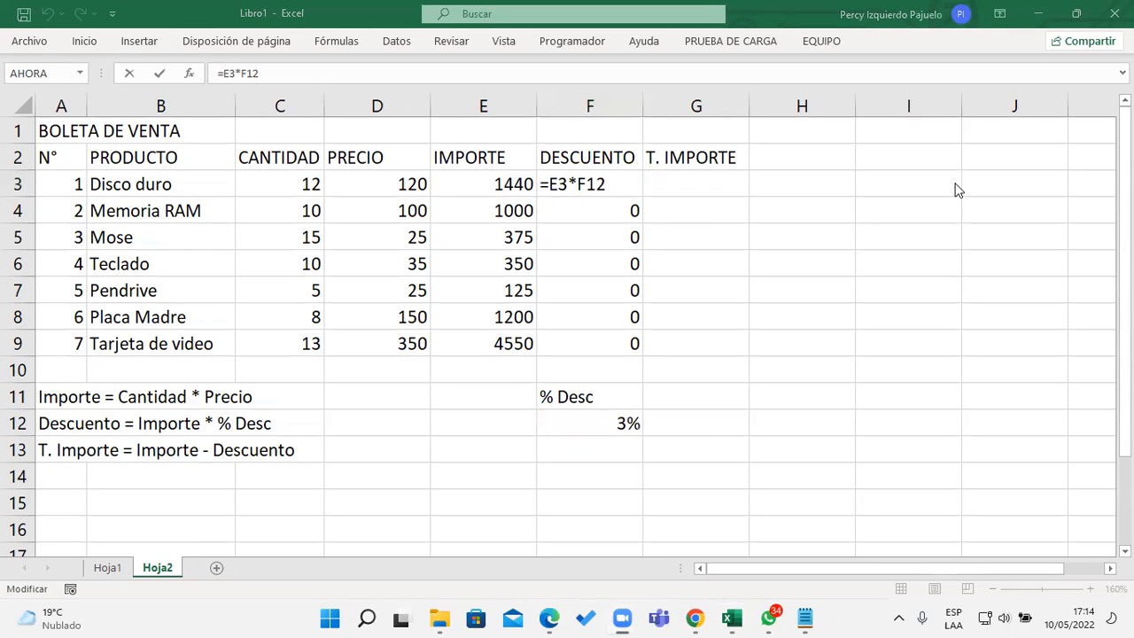
{"action": "left_click", "coordinate": [629, 181]}
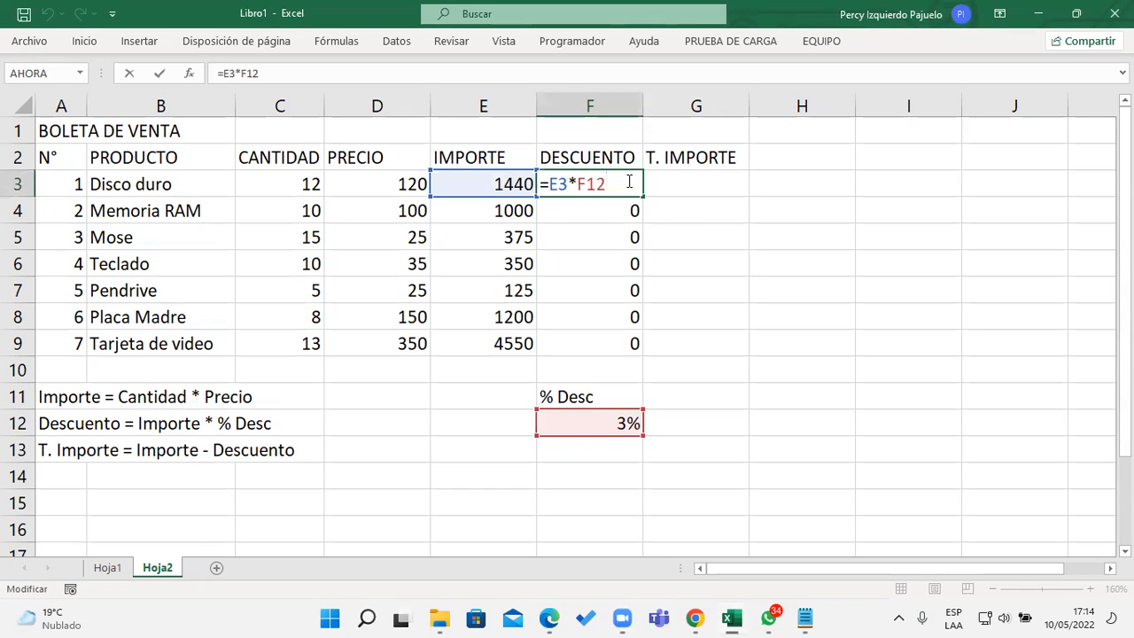
{"action": "key", "text": "Return"}
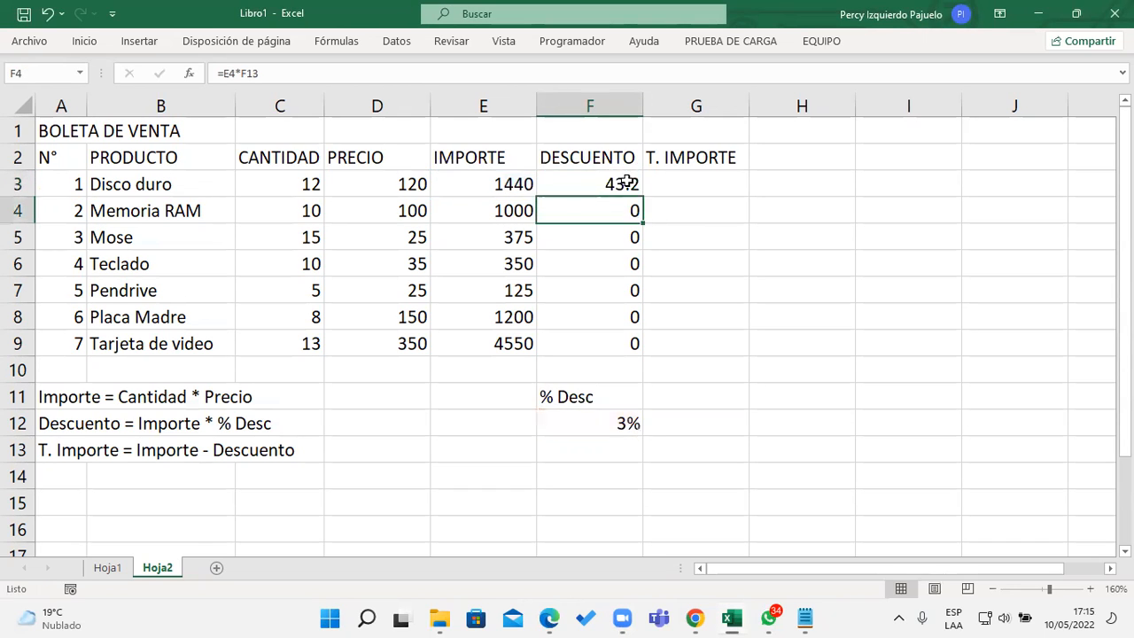
- Check how the row references change across the IMPORTE formulas in E3, E4 and E9, refilling the column from E3 to E9
{"action": "left_click", "coordinate": [489, 179]}
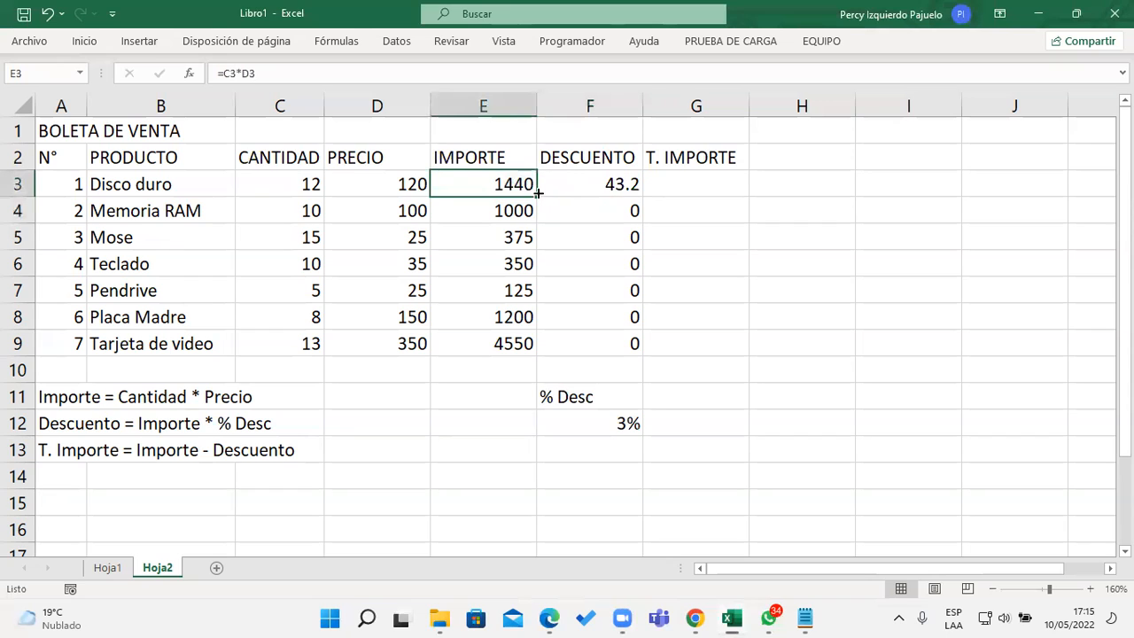
{"action": "key", "text": "F2"}
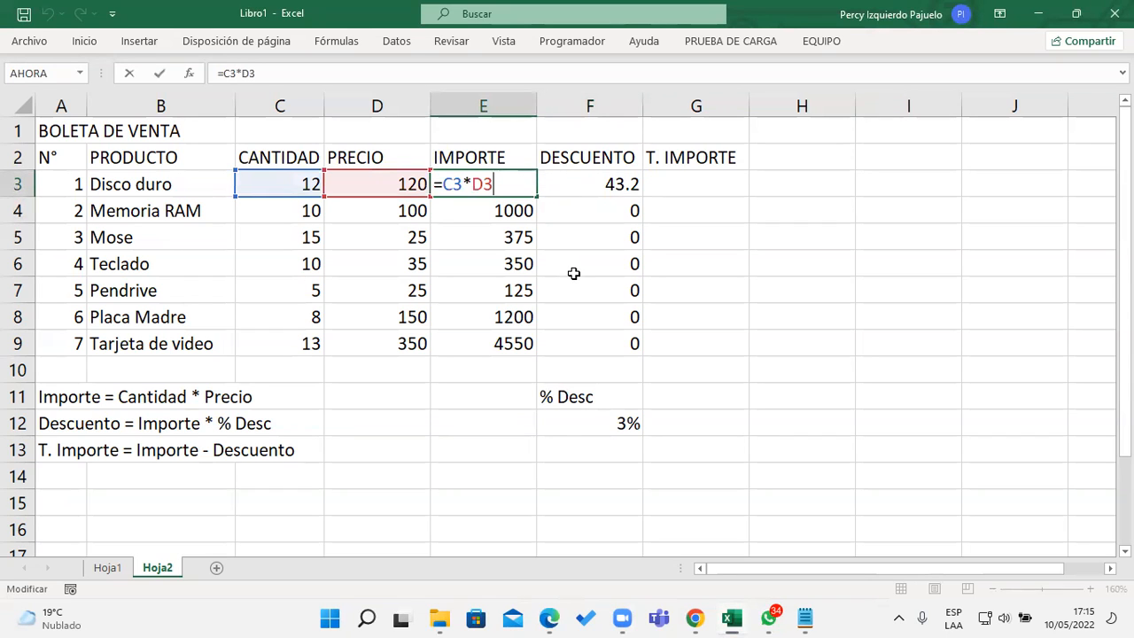
{"action": "key", "text": "Return"}
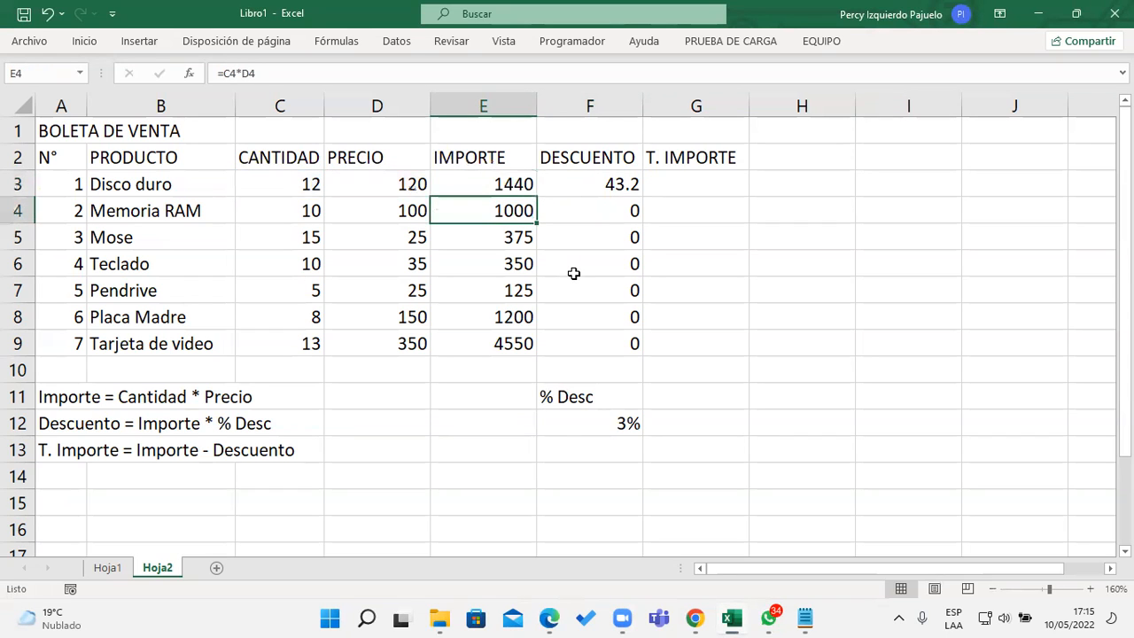
{"action": "left_click", "coordinate": [525, 186]}
{"action": "left_click_drag", "start_coordinate": [537, 197], "coordinate": [533, 350]}
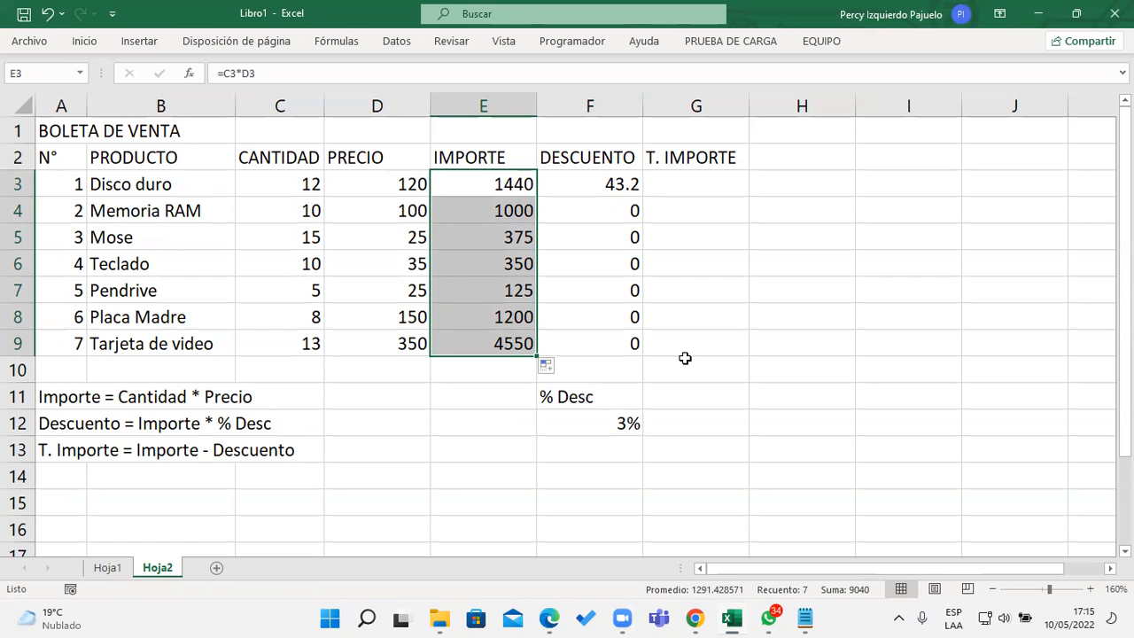
{"action": "double_click", "coordinate": [499, 190]}
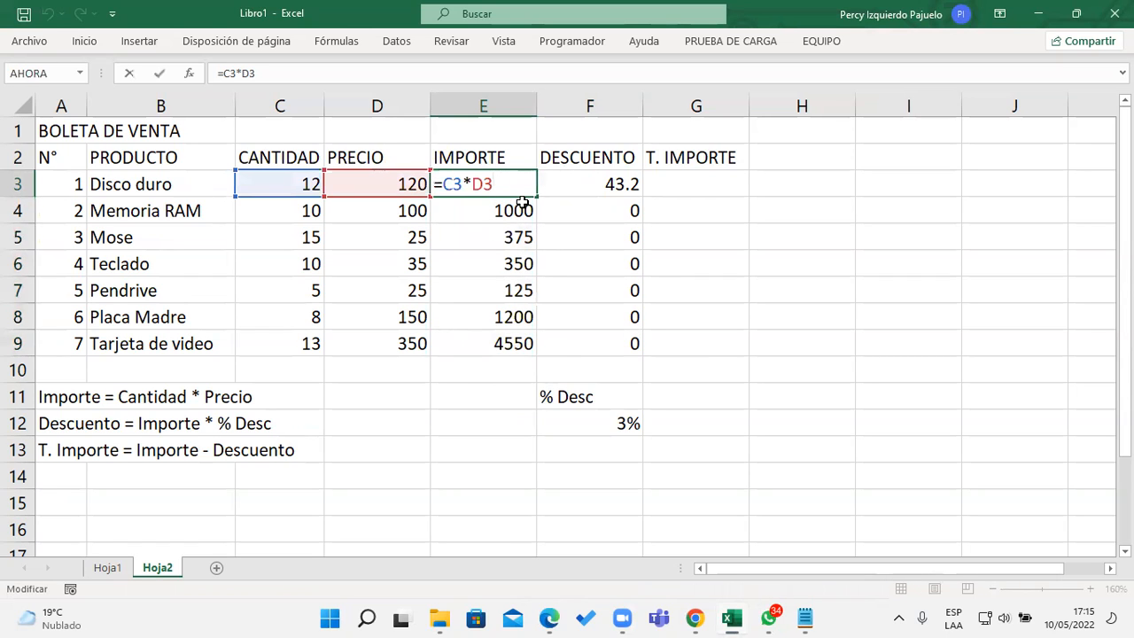
{"action": "key", "text": "Return"}
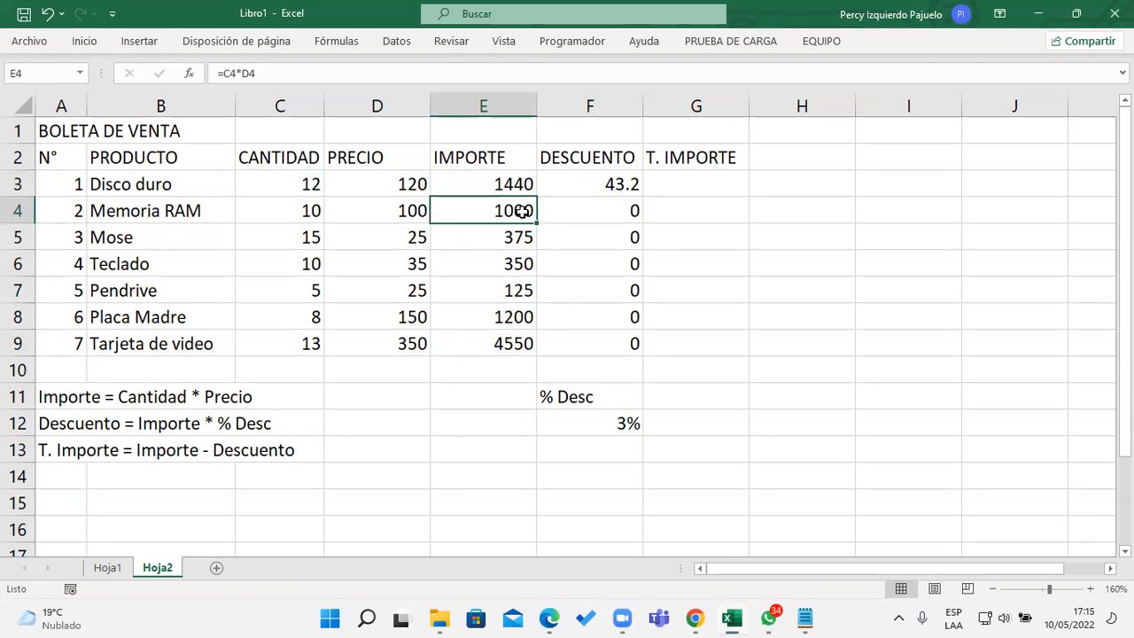
{"action": "double_click", "coordinate": [522, 211]}
{"action": "key", "text": "Return"}
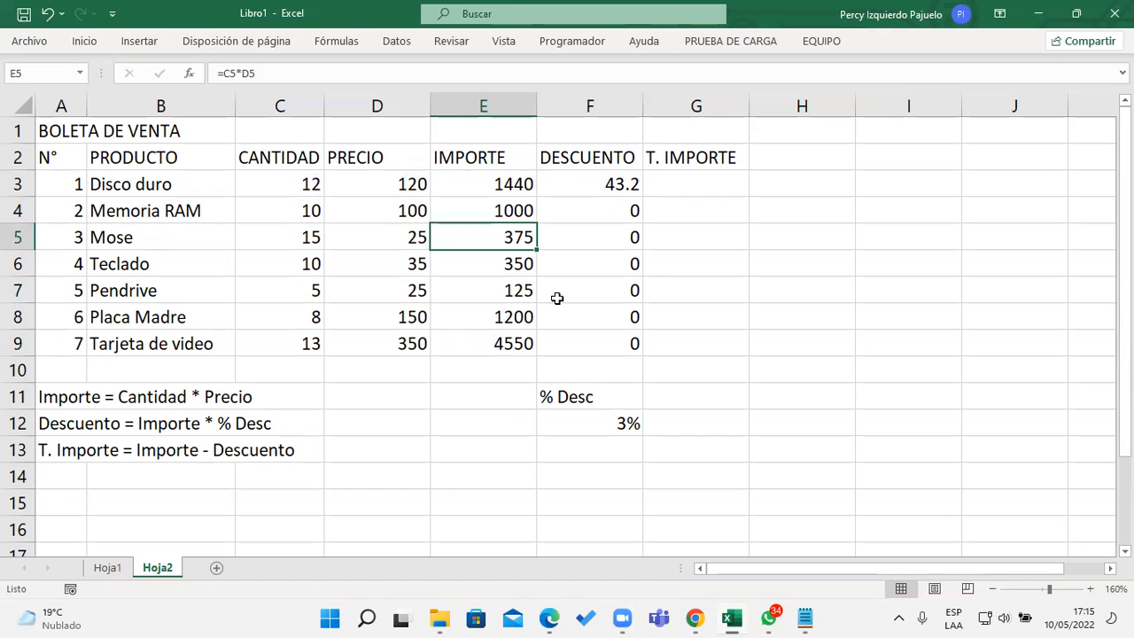
{"action": "double_click", "coordinate": [505, 342]}
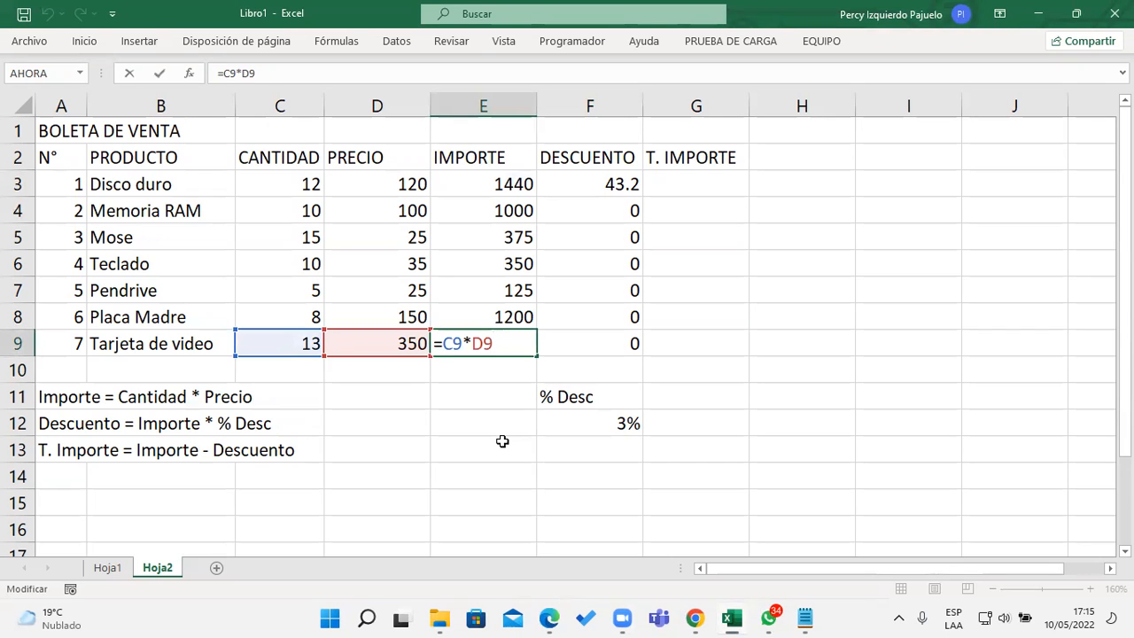
{"action": "key", "text": "Return"}
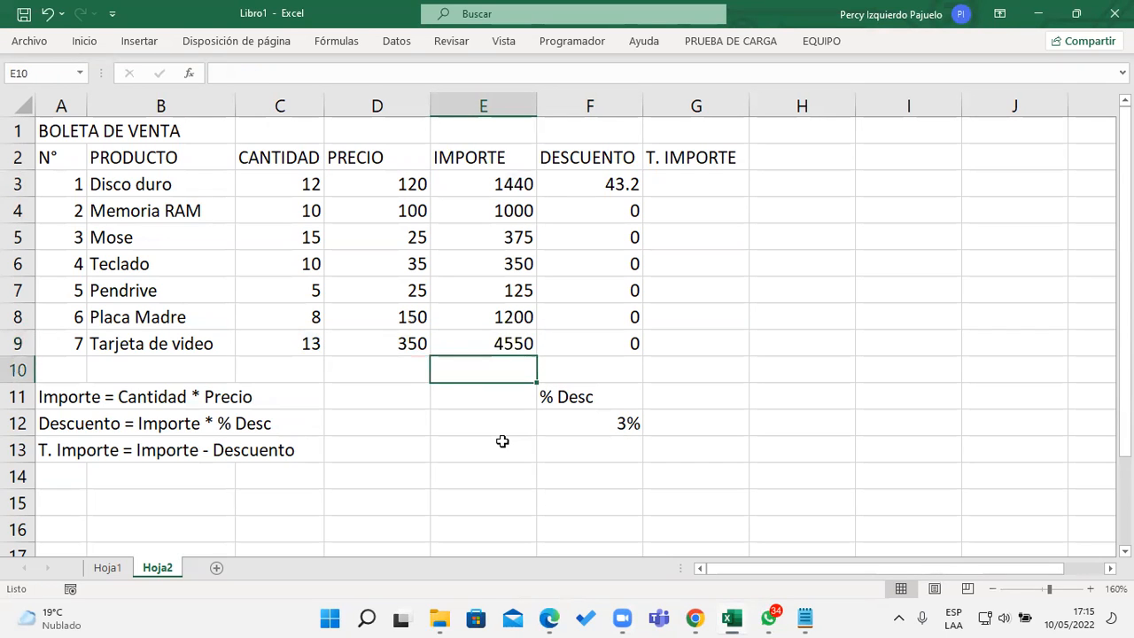
- Review the DESCUENTO formula in F3 and fill it down to F9 again
{"action": "double_click", "coordinate": [608, 183]}
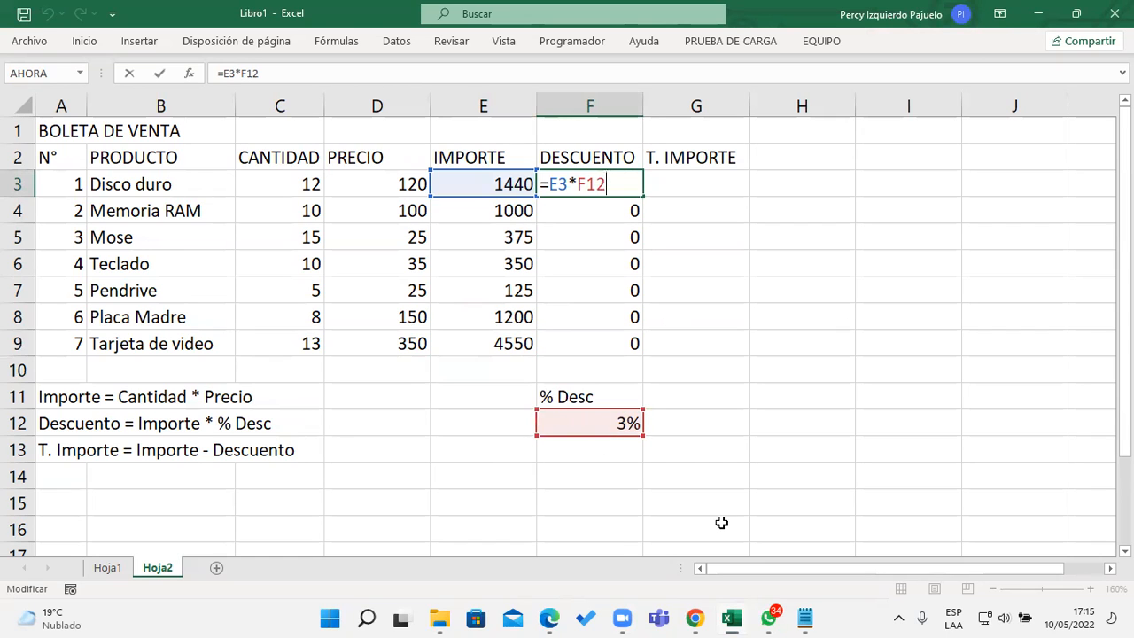
{"action": "key", "text": "Return"}
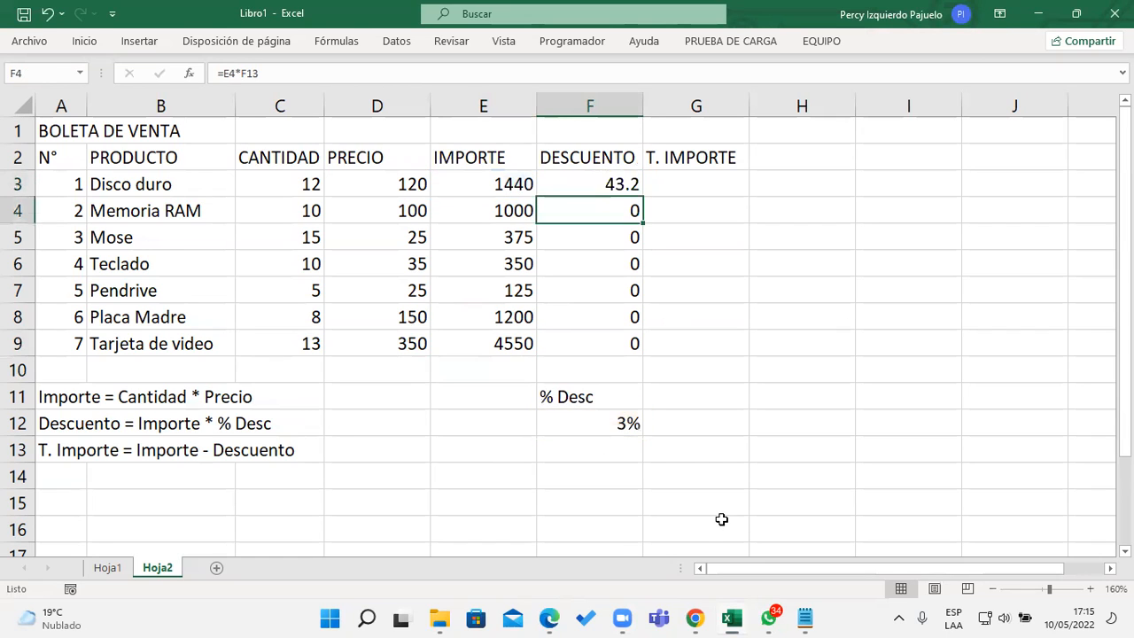
{"action": "left_click", "coordinate": [631, 188]}
{"action": "left_click_drag", "start_coordinate": [643, 196], "coordinate": [654, 349]}
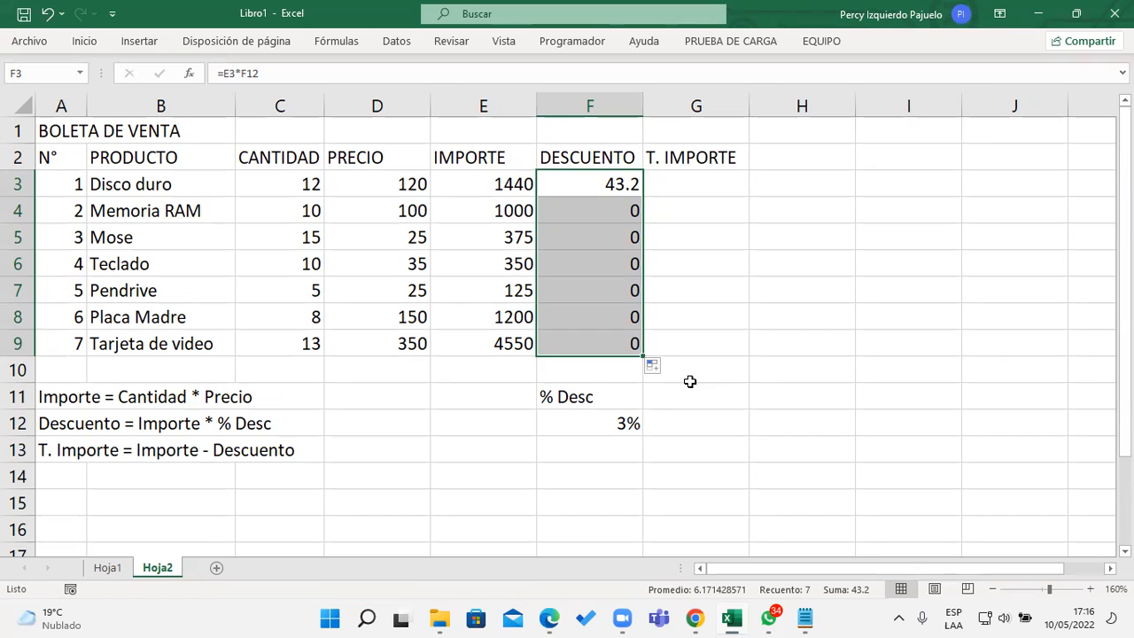
{"action": "left_click", "coordinate": [627, 182]}
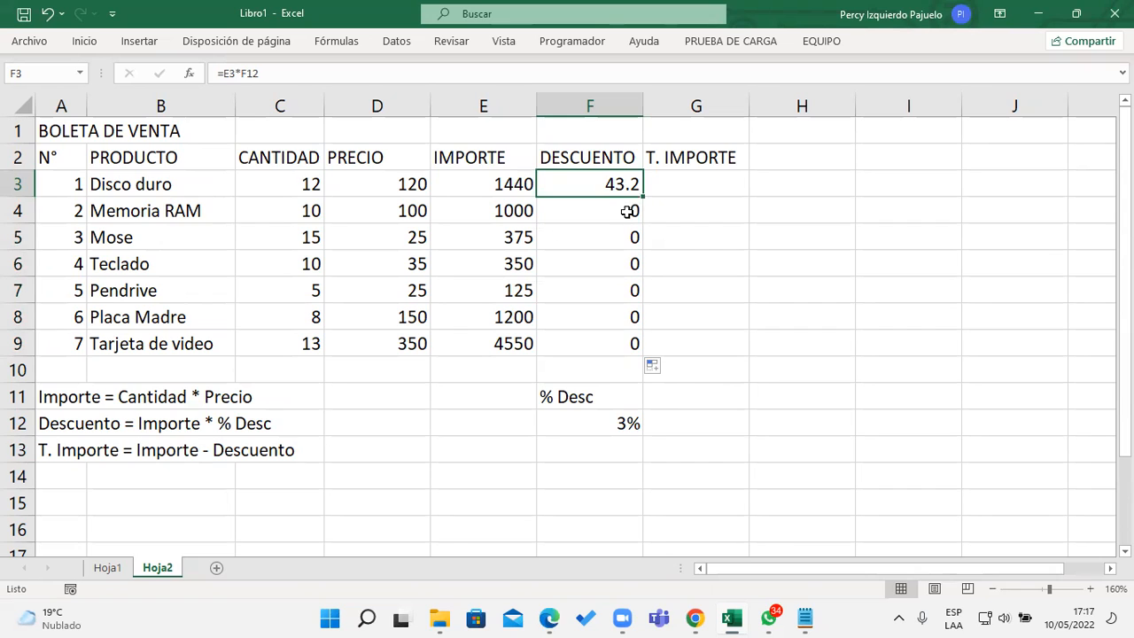
- Examine which cells the filled DESCUENTO formulas in F4, F5 and F9 refer to
{"action": "left_click", "coordinate": [628, 211]}
{"action": "double_click", "coordinate": [627, 211]}
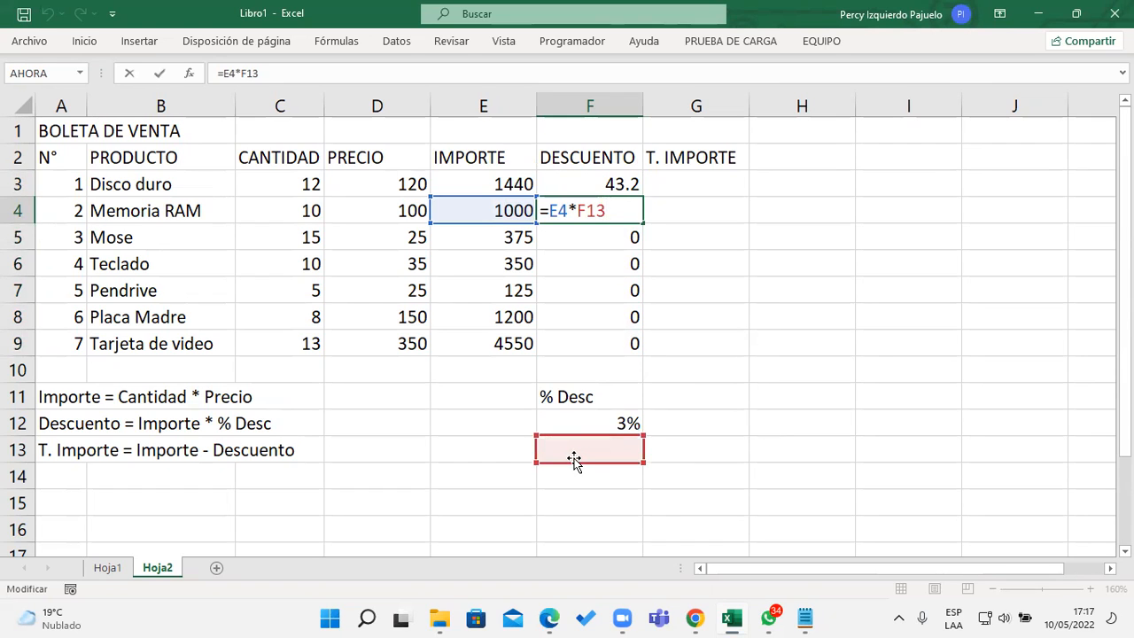
{"action": "key", "text": "Return"}
{"action": "double_click", "coordinate": [620, 236]}
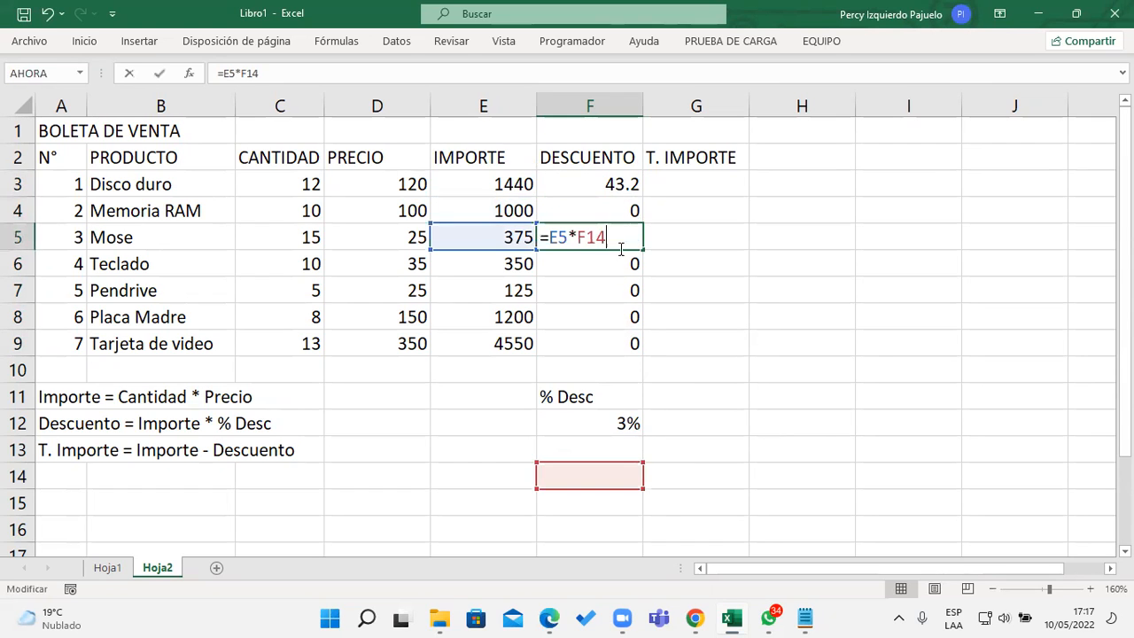
{"action": "key", "text": "Return"}
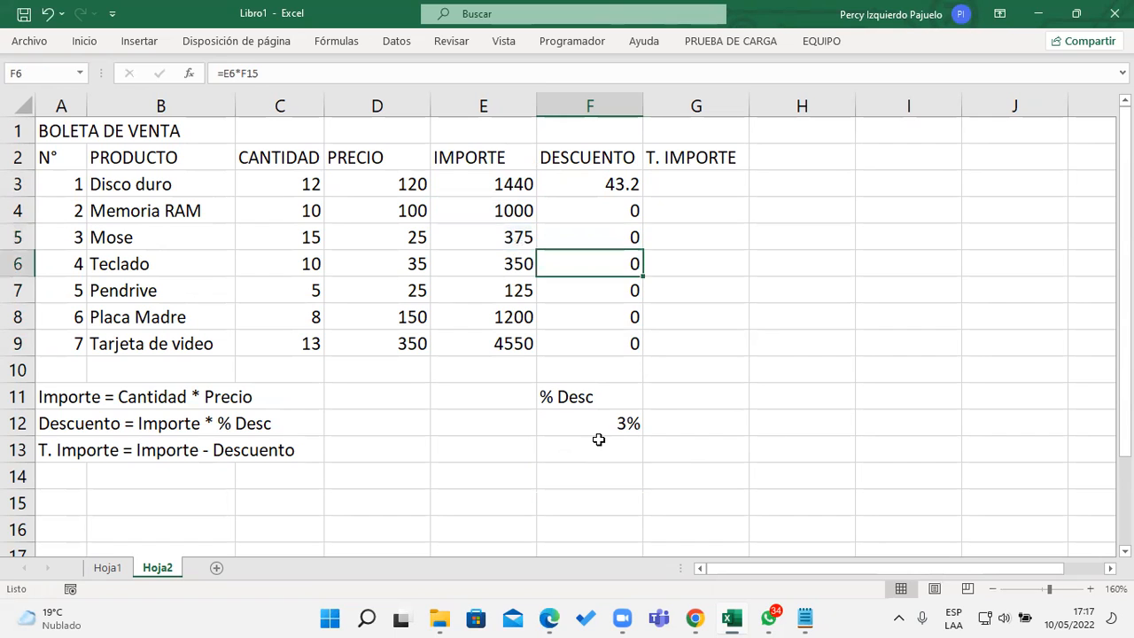
{"action": "double_click", "coordinate": [617, 346]}
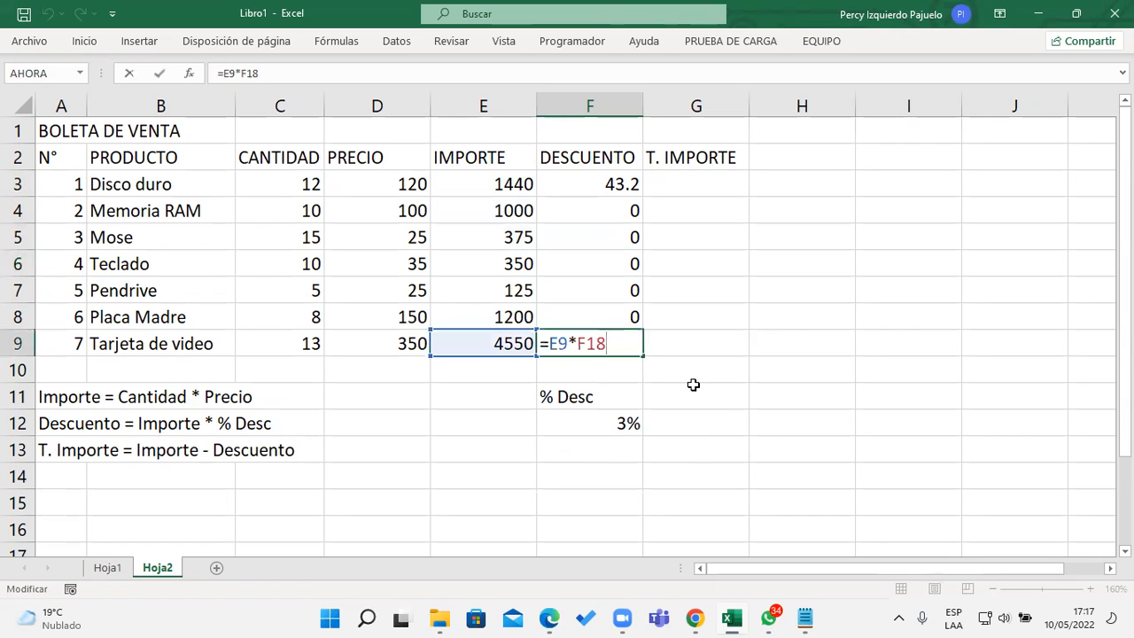
{"action": "scroll", "coordinate": [771, 411], "scroll_direction": "down", "scroll_amount": 1}
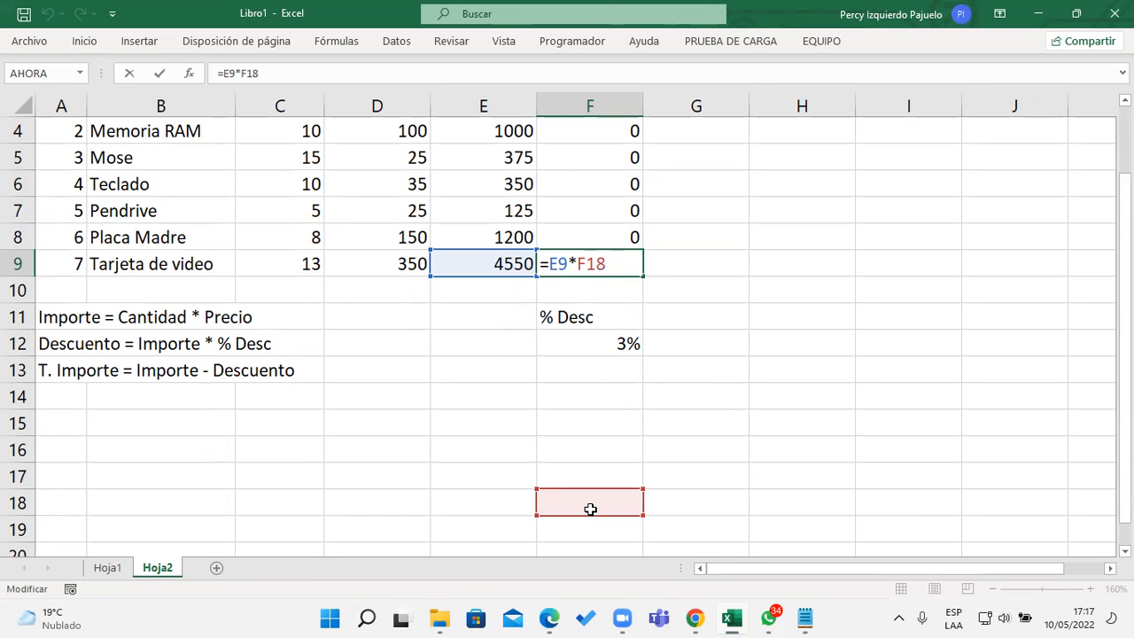
{"action": "key", "text": "Return"}
{"action": "scroll", "coordinate": [590, 509], "scroll_direction": "up", "scroll_amount": 1}
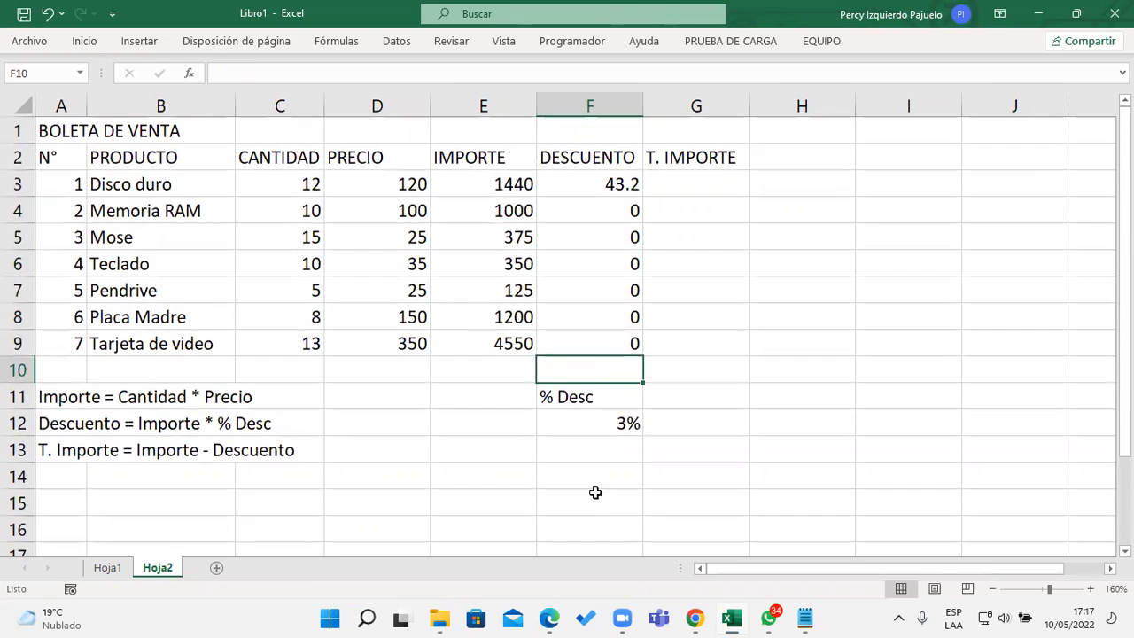
- Compare the cell references in the DESCUENTO formula in F3 with those in F9
{"action": "left_click", "coordinate": [622, 185]}
{"action": "double_click", "coordinate": [622, 184]}
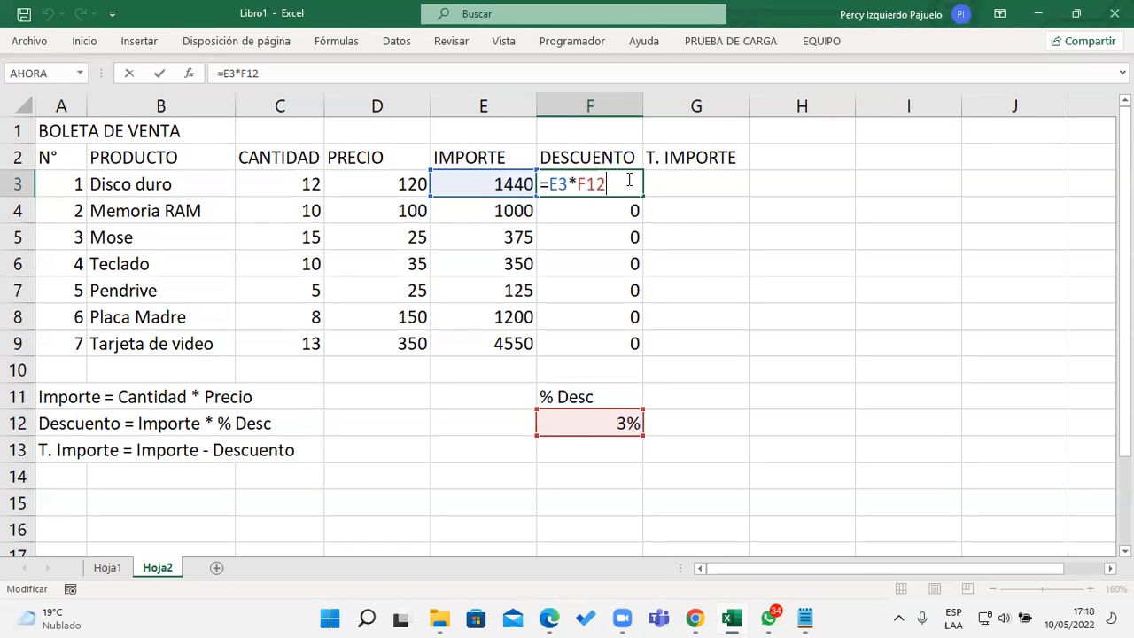
{"action": "left_click", "coordinate": [620, 86]}
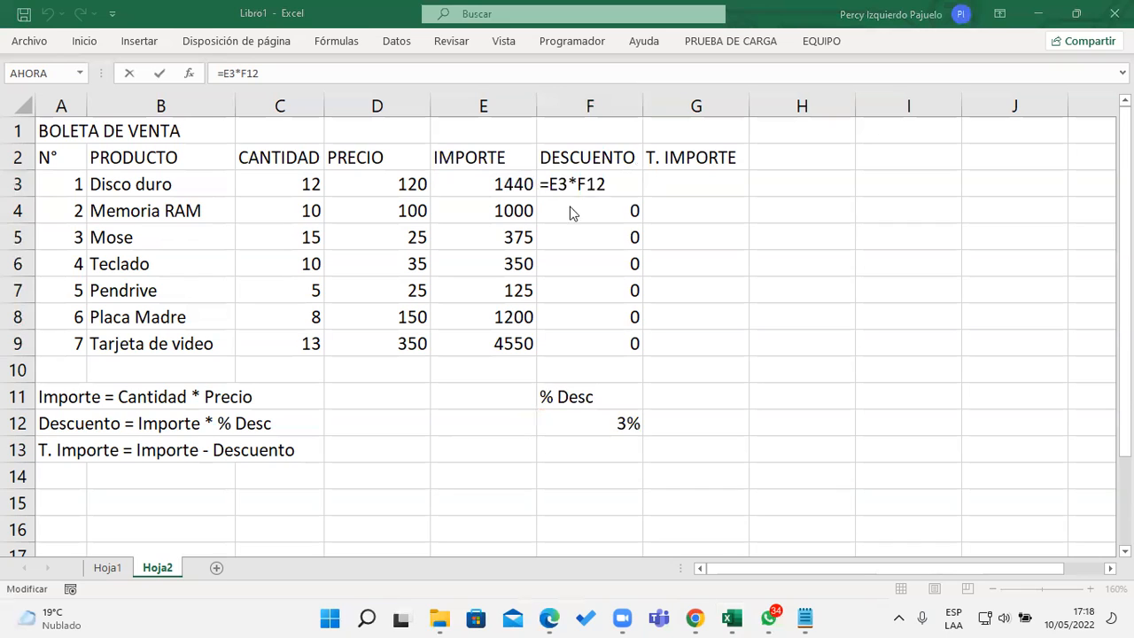
{"action": "left_click", "coordinate": [629, 182]}
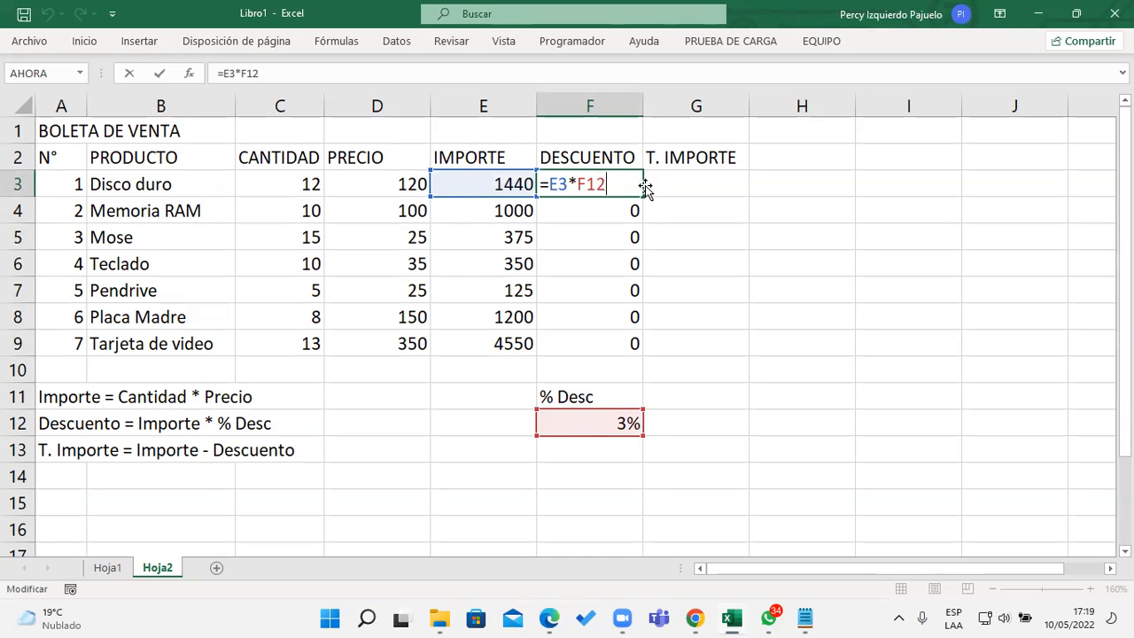
{"action": "key", "text": "Return"}
{"action": "double_click", "coordinate": [630, 344]}
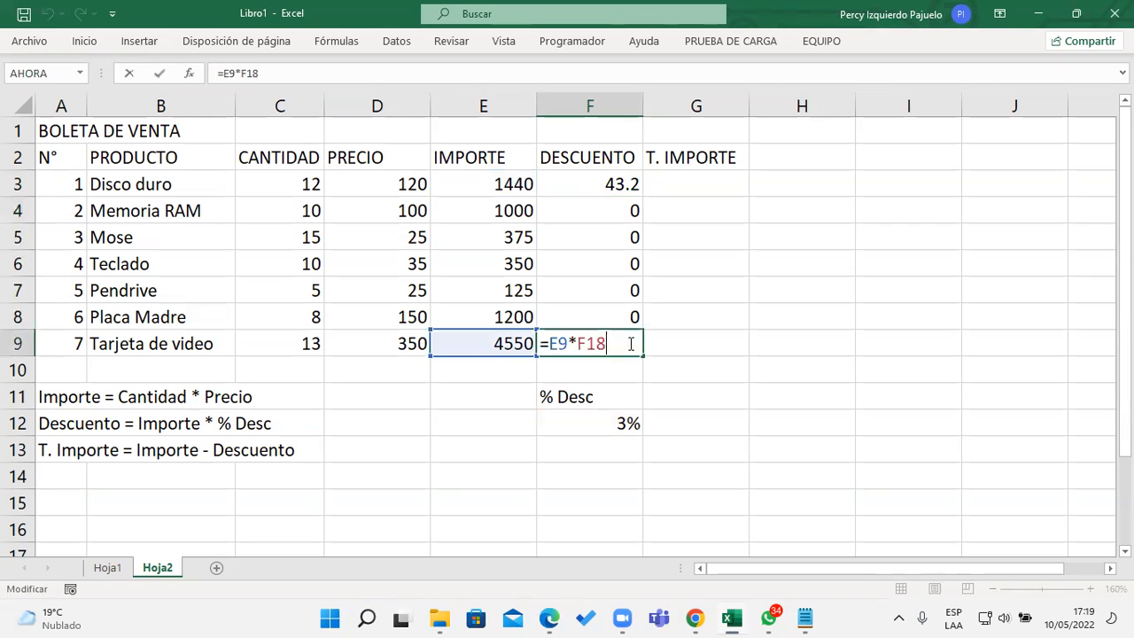
{"action": "scroll", "coordinate": [754, 372], "scroll_direction": "down", "scroll_amount": 1}
{"action": "scroll", "coordinate": [732, 346], "scroll_direction": "up", "scroll_amount": 1}
{"action": "scroll", "coordinate": [735, 335], "scroll_direction": "down", "scroll_amount": 1}
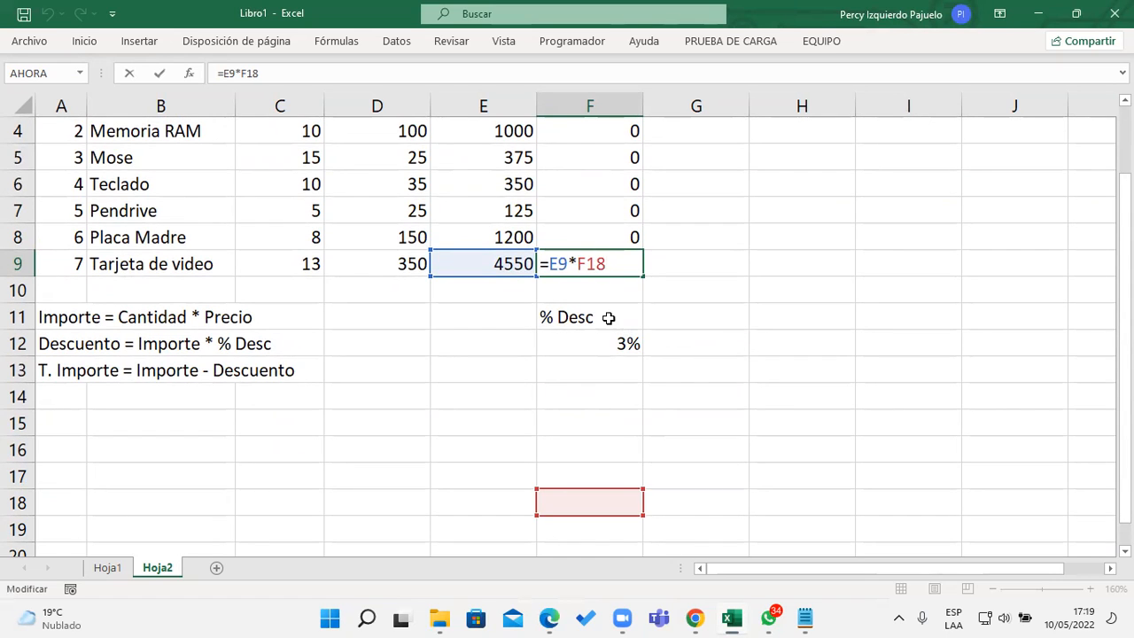
{"action": "key", "text": "Return"}
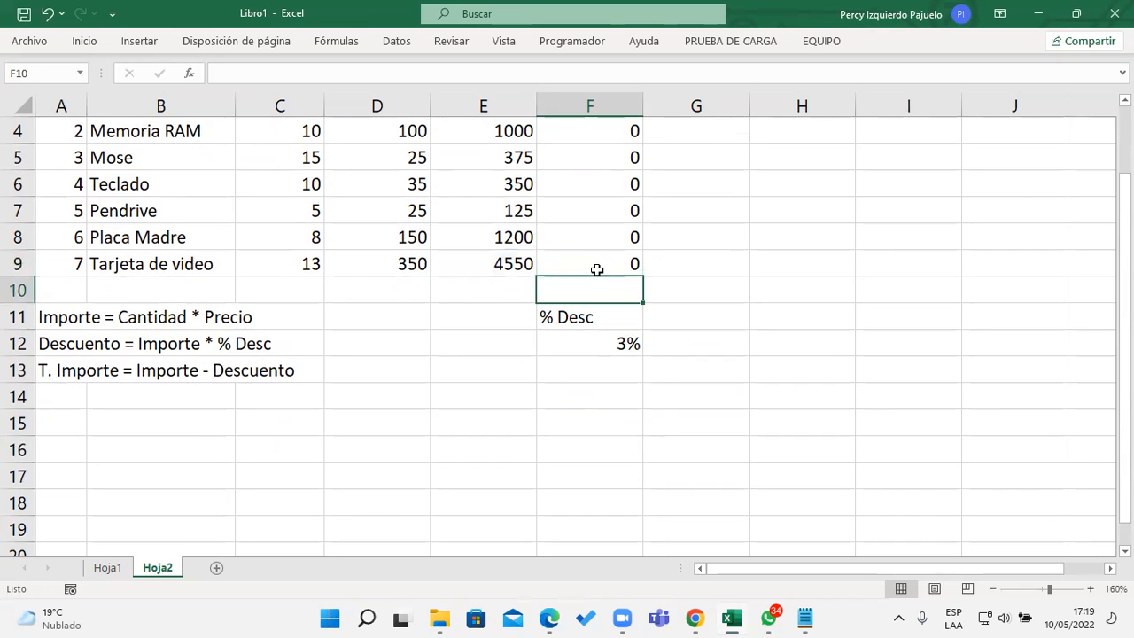
- Review the DESCUENTO formulas in F3 and F9 again, focusing on the IMPORTE reference E9 in the last row
{"action": "scroll", "coordinate": [598, 269], "scroll_direction": "up", "scroll_amount": 1}
{"action": "left_click", "coordinate": [597, 186]}
{"action": "double_click", "coordinate": [611, 192]}
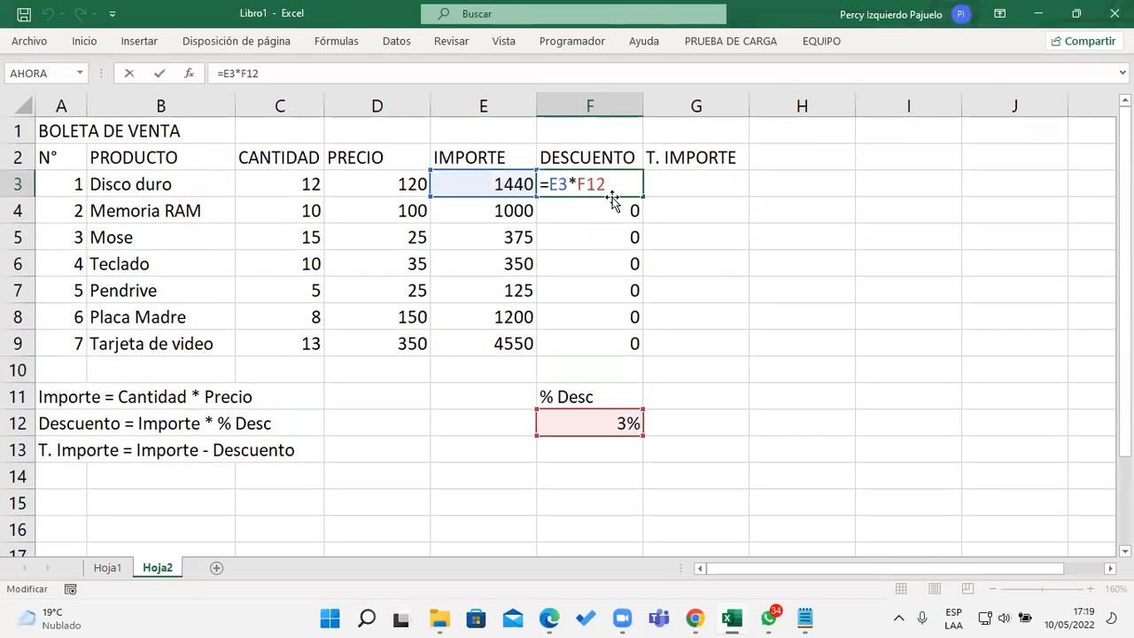
{"action": "left_click", "coordinate": [679, 239]}
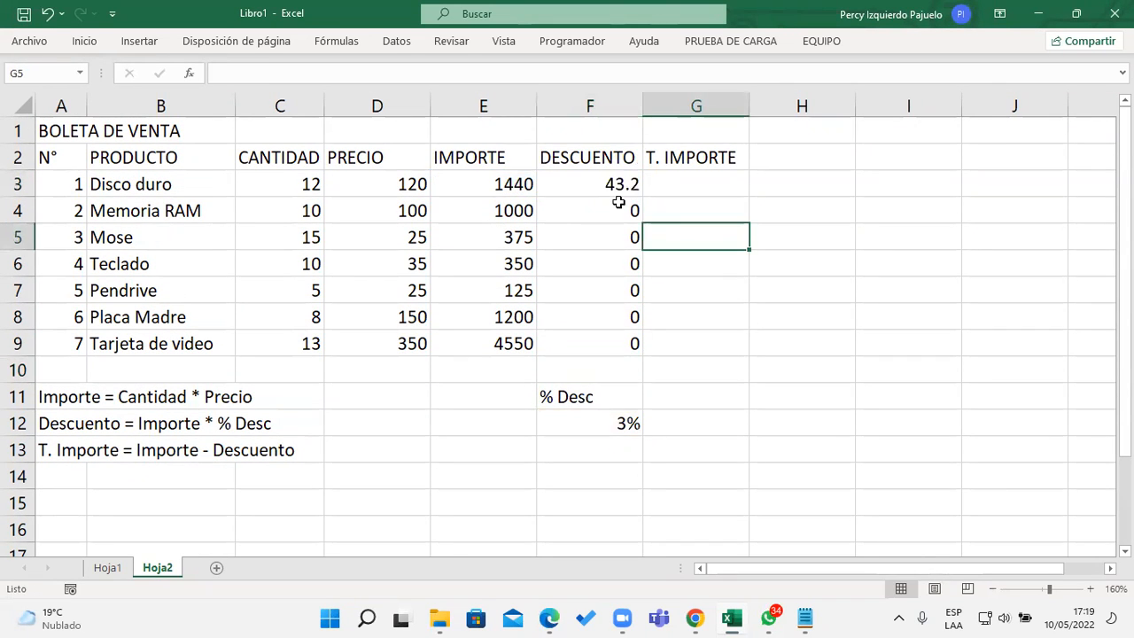
{"action": "double_click", "coordinate": [602, 337]}
{"action": "left_click_drag", "start_coordinate": [572, 343], "coordinate": [553, 342]}
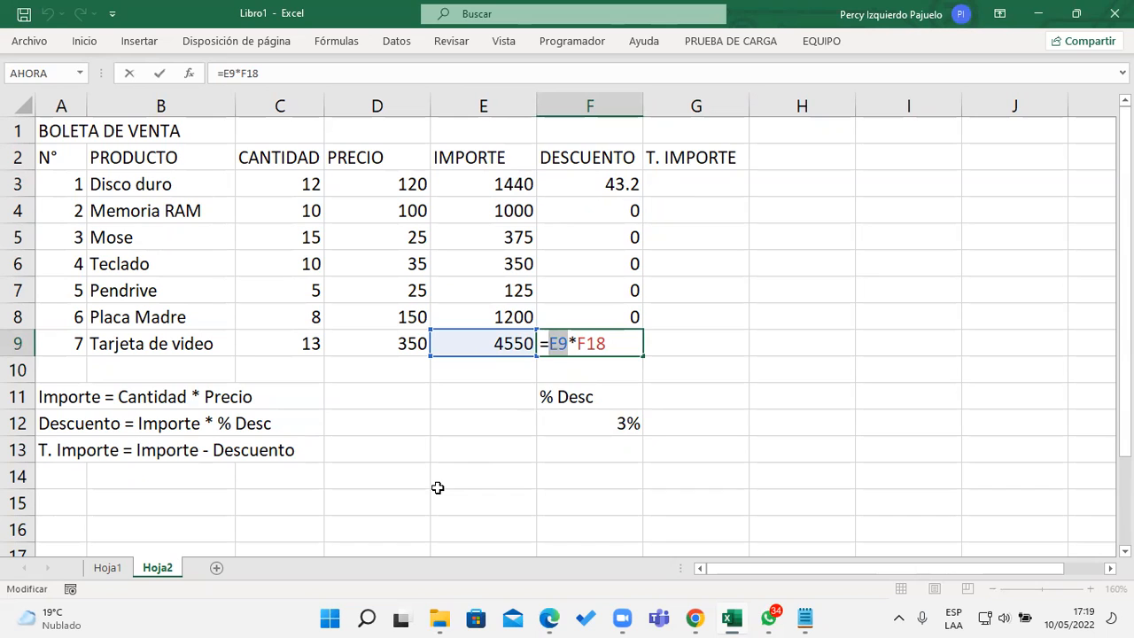
{"action": "key", "text": "Return"}
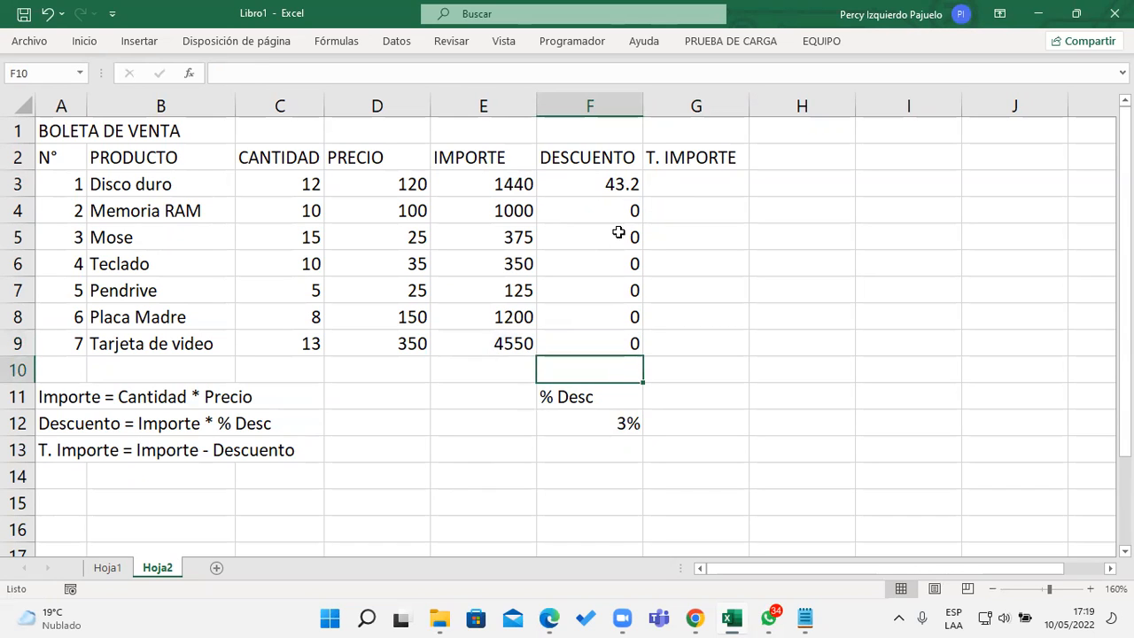
- Examine how the discount rate reference F12 in the F3 formula shifts in the F9 formula
{"action": "left_click", "coordinate": [623, 188]}
{"action": "double_click", "coordinate": [623, 188]}
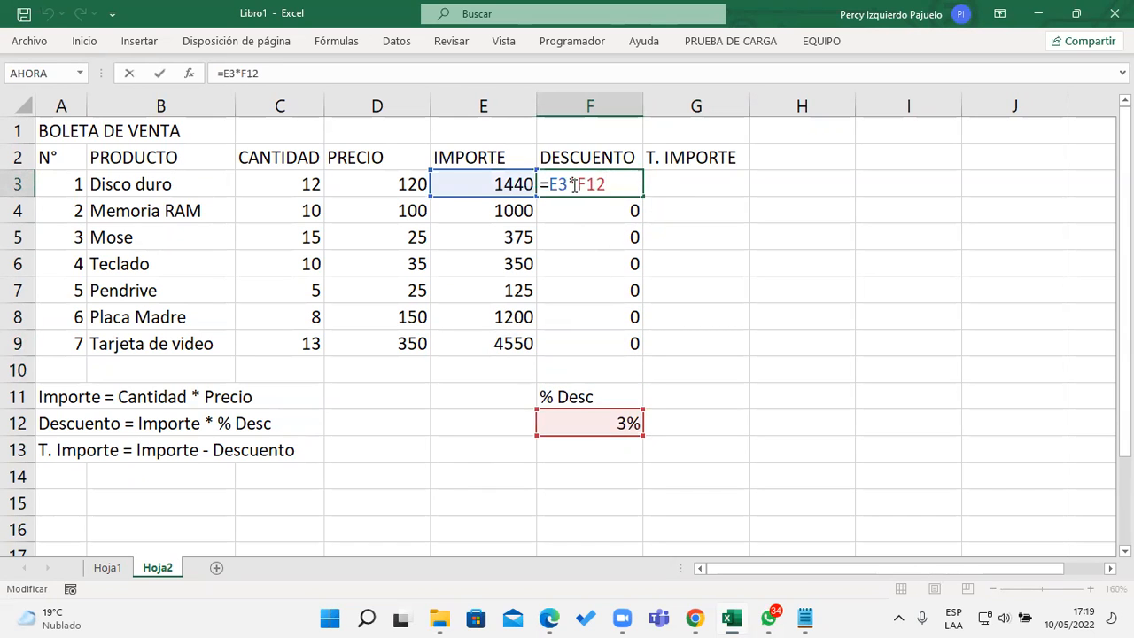
{"action": "left_click_drag", "start_coordinate": [574, 185], "coordinate": [607, 184]}
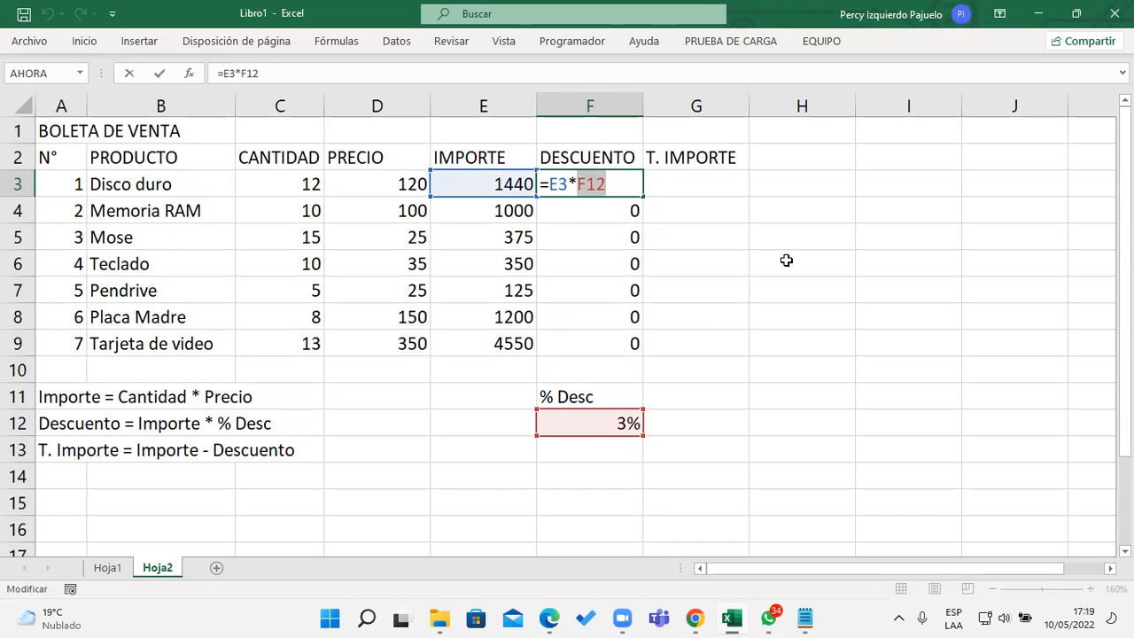
{"action": "key", "text": "Return"}
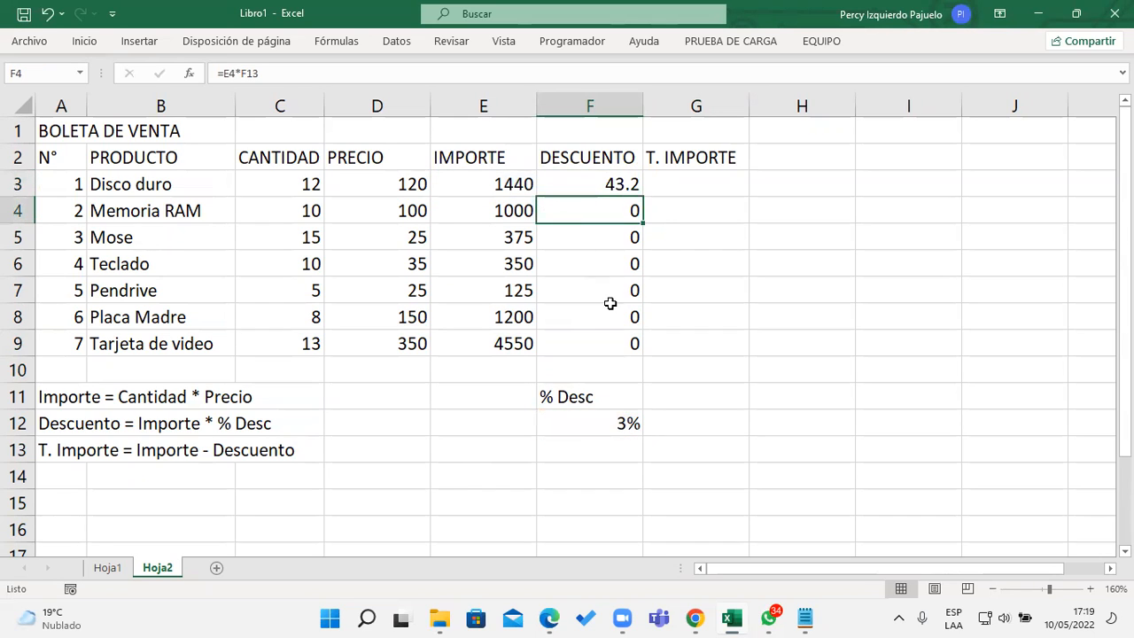
{"action": "key", "text": "Down"}
{"action": "double_click", "coordinate": [632, 336]}
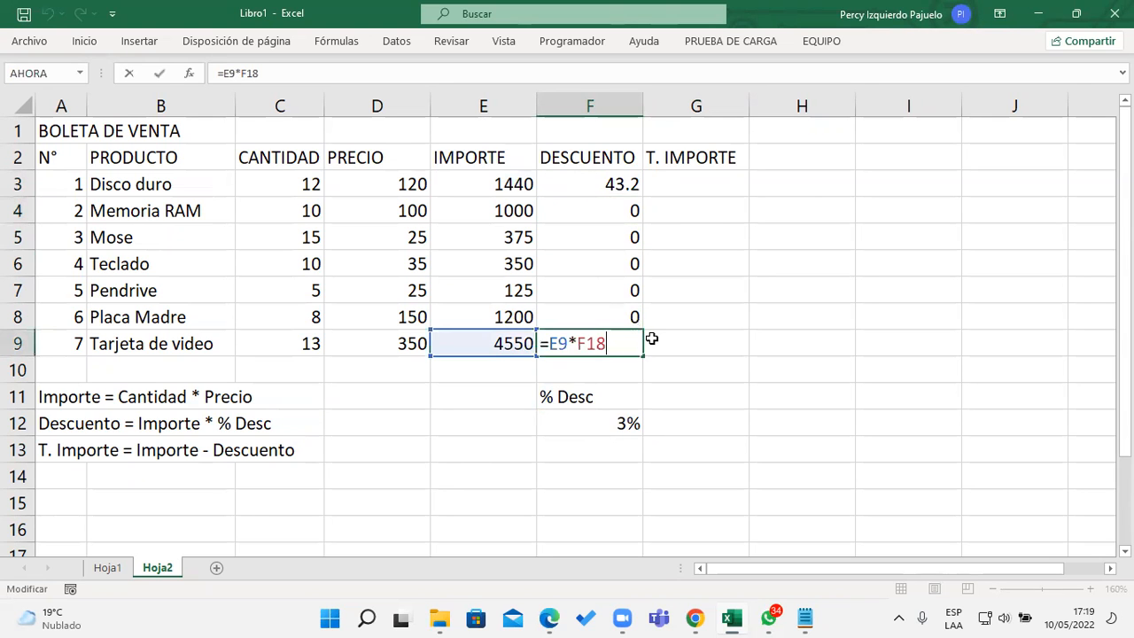
{"action": "scroll", "coordinate": [653, 336], "scroll_direction": "down", "scroll_amount": 2}
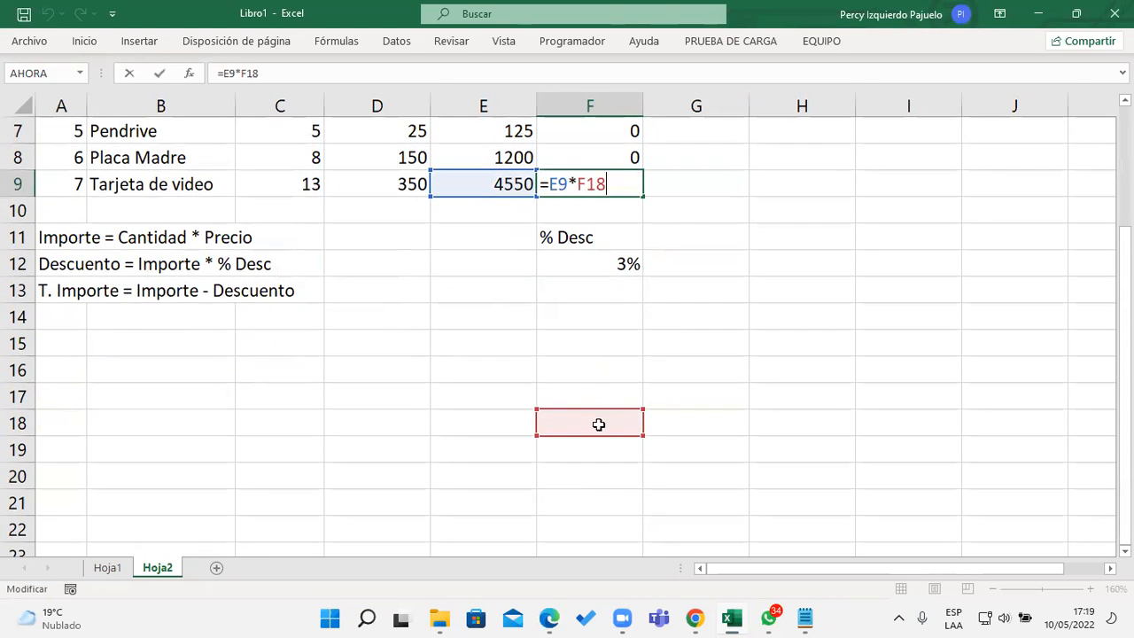
{"action": "scroll", "coordinate": [645, 355], "scroll_direction": "up", "scroll_amount": 1}
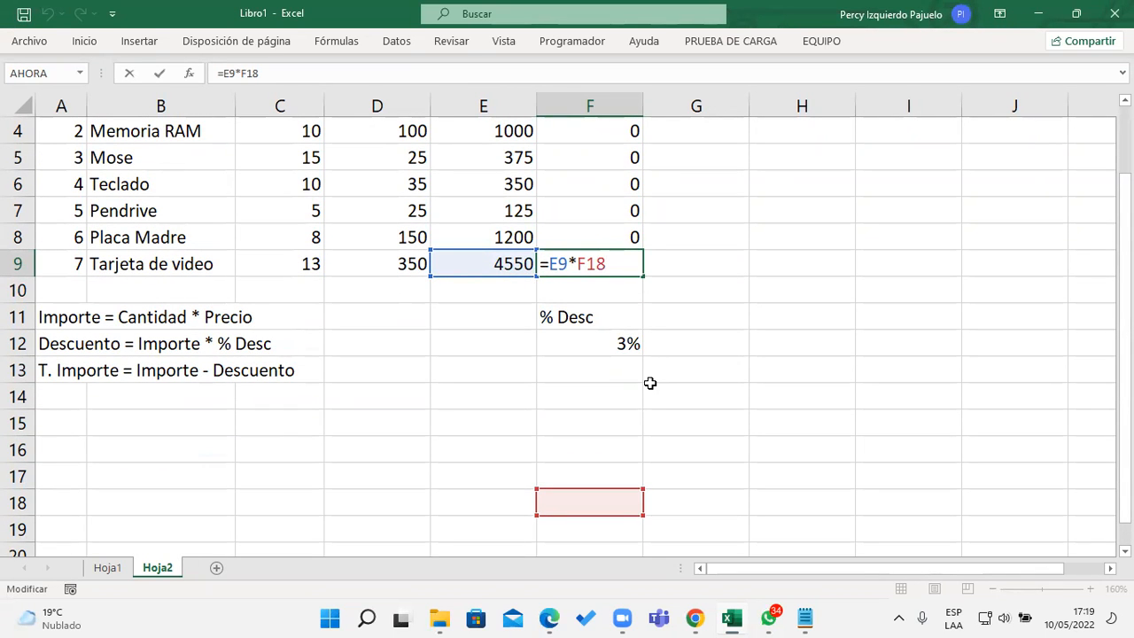
{"action": "key", "text": "Return"}
{"action": "scroll", "coordinate": [650, 383], "scroll_direction": "up", "scroll_amount": 1}
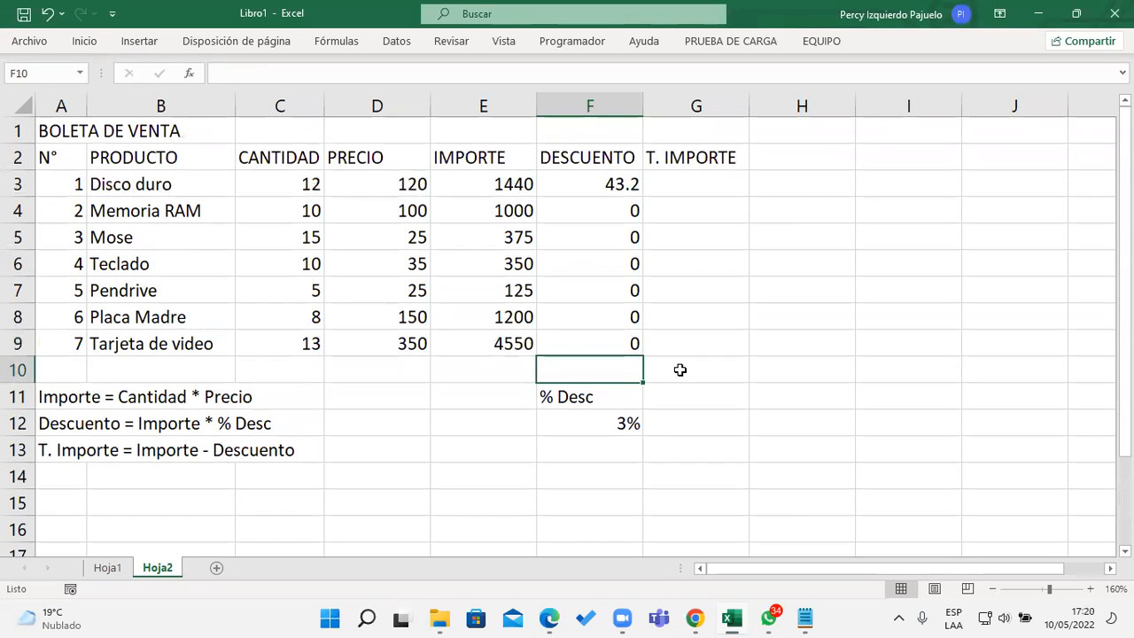
- Make the discount rate reference absolute in F3 with the formula =E3*$F$12 and fill it down to F9
{"action": "left_click", "coordinate": [611, 184]}
{"action": "double_click", "coordinate": [611, 184]}
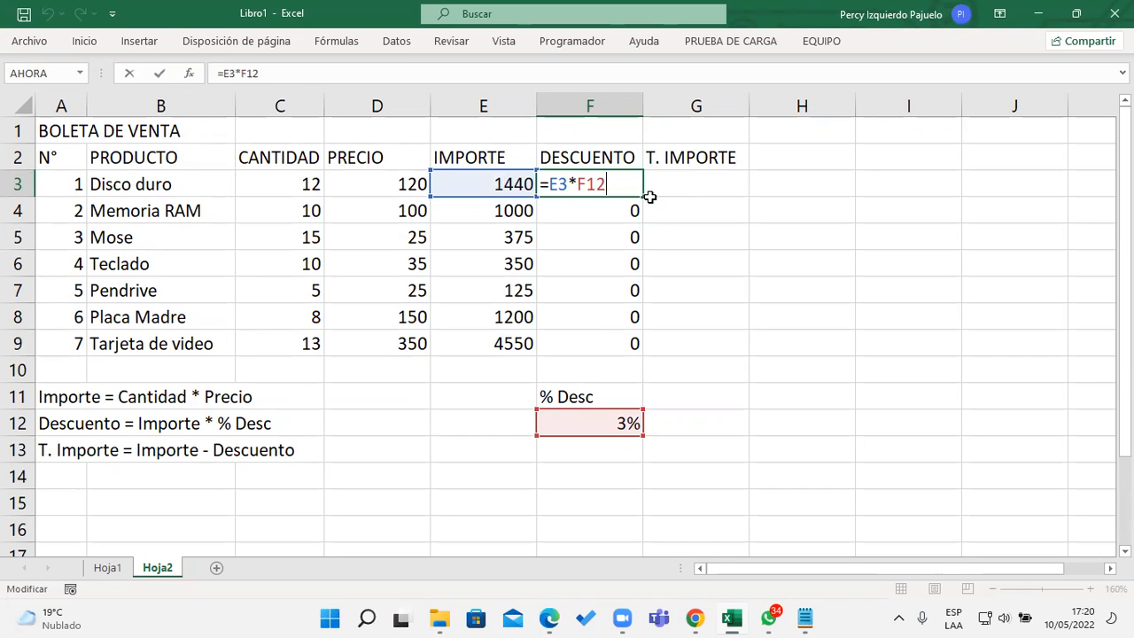
{"action": "key", "text": "Return"}
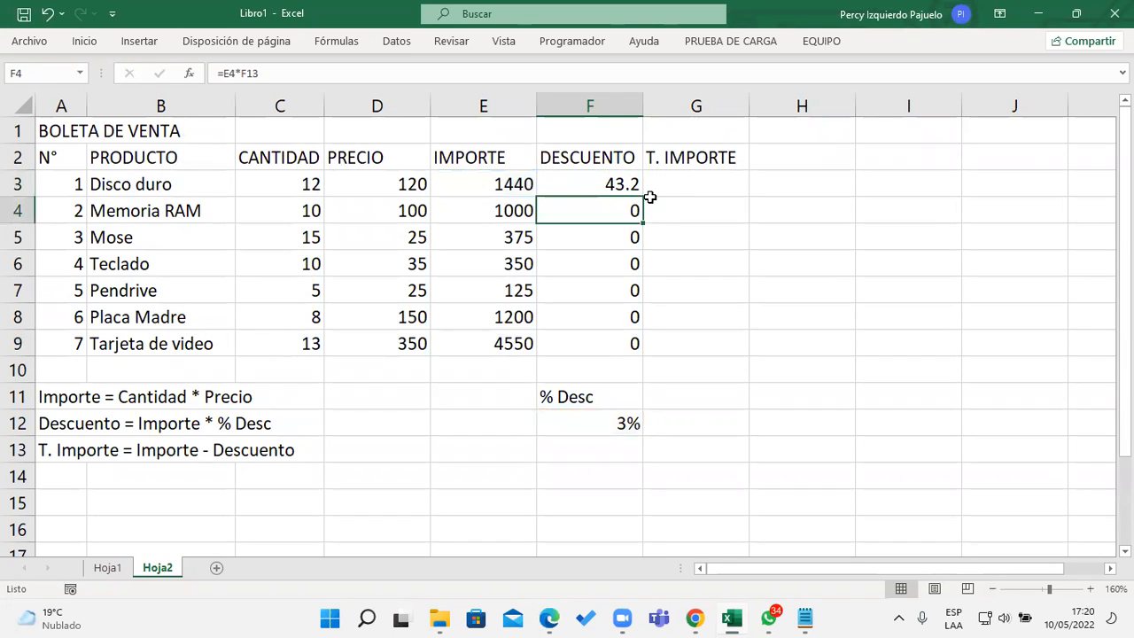
{"action": "left_click", "coordinate": [636, 184]}
{"action": "double_click", "coordinate": [635, 185]}
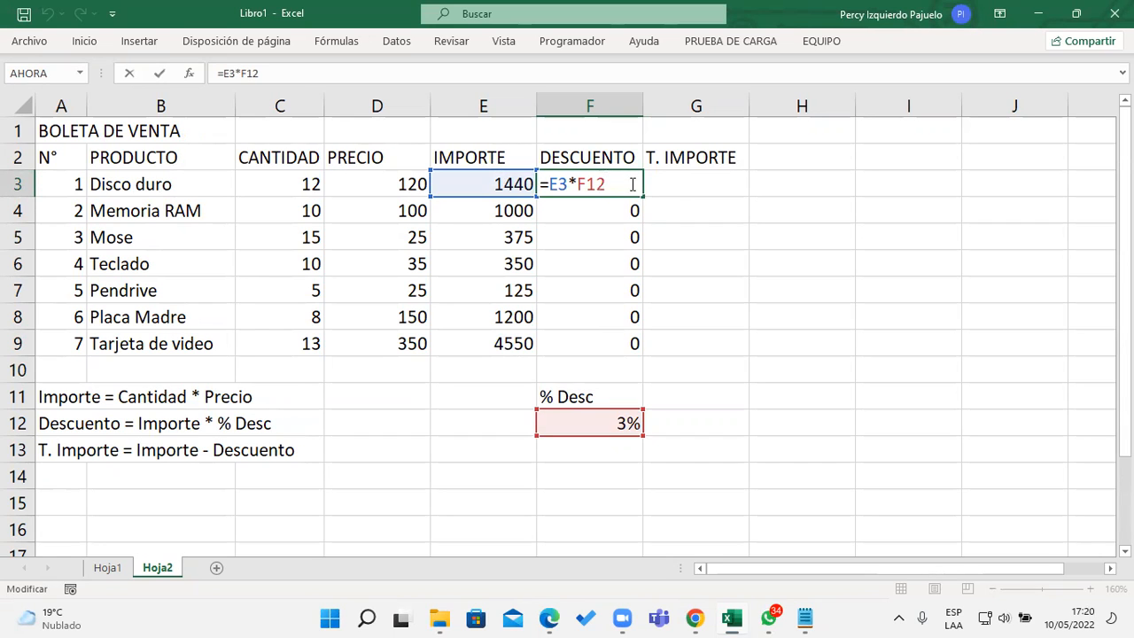
{"action": "left_click", "coordinate": [600, 184]}
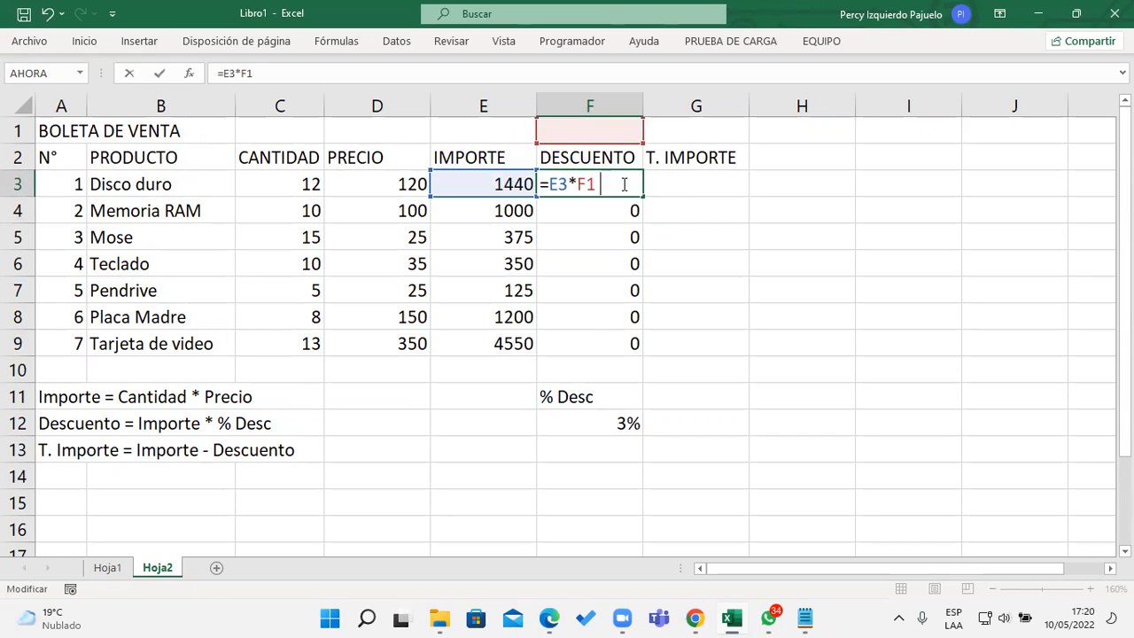
{"action": "type", "text": "2"}
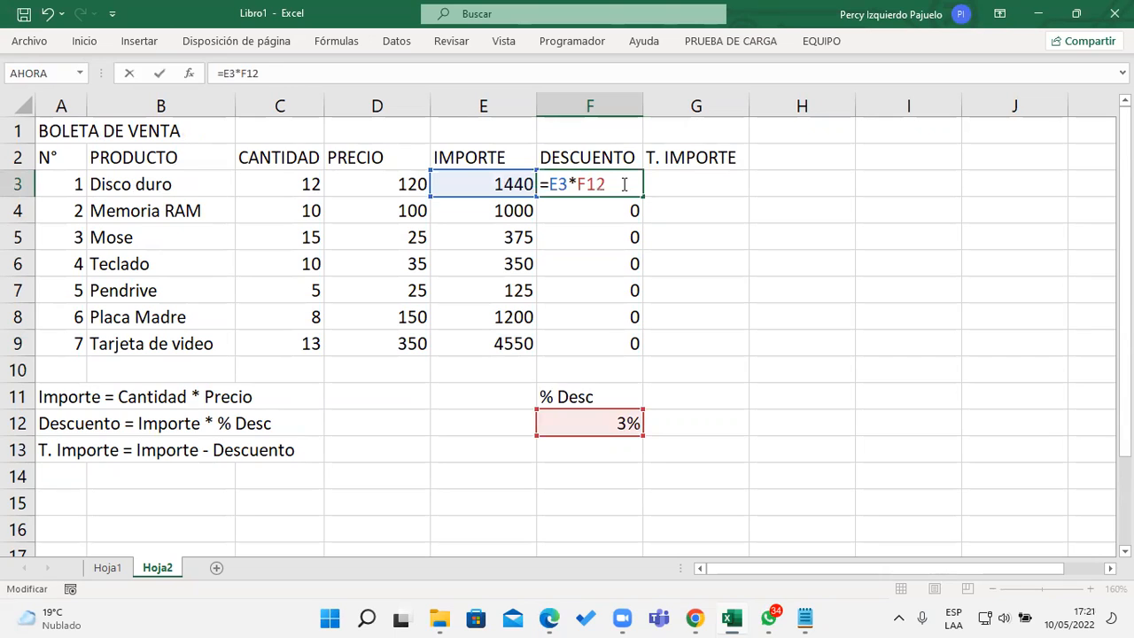
{"action": "key", "text": "F4"}
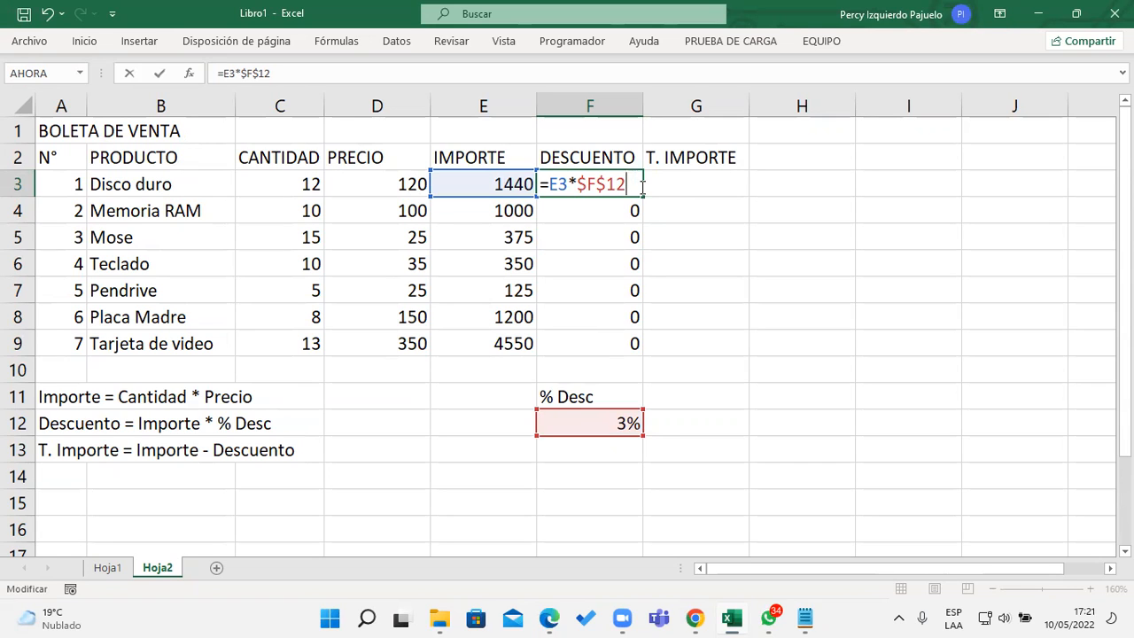
{"action": "key", "text": "Return"}
{"action": "left_click", "coordinate": [640, 187]}
{"action": "left_click_drag", "start_coordinate": [644, 196], "coordinate": [647, 353]}
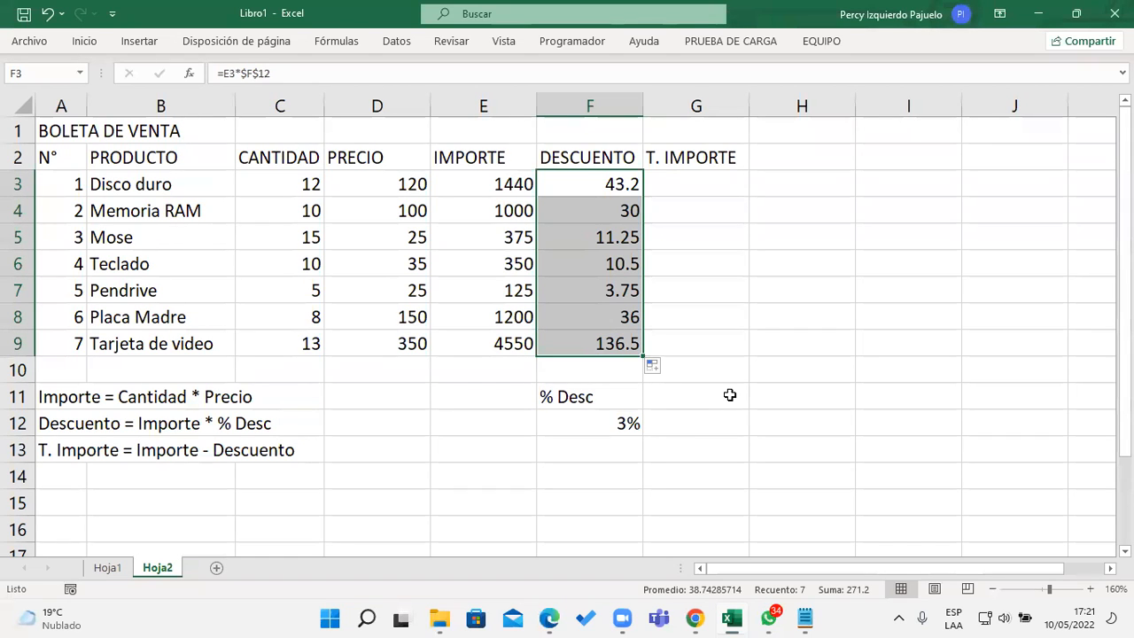
- Check the cell references in the refilled DESCUENTO formula in F9
{"action": "double_click", "coordinate": [616, 344]}
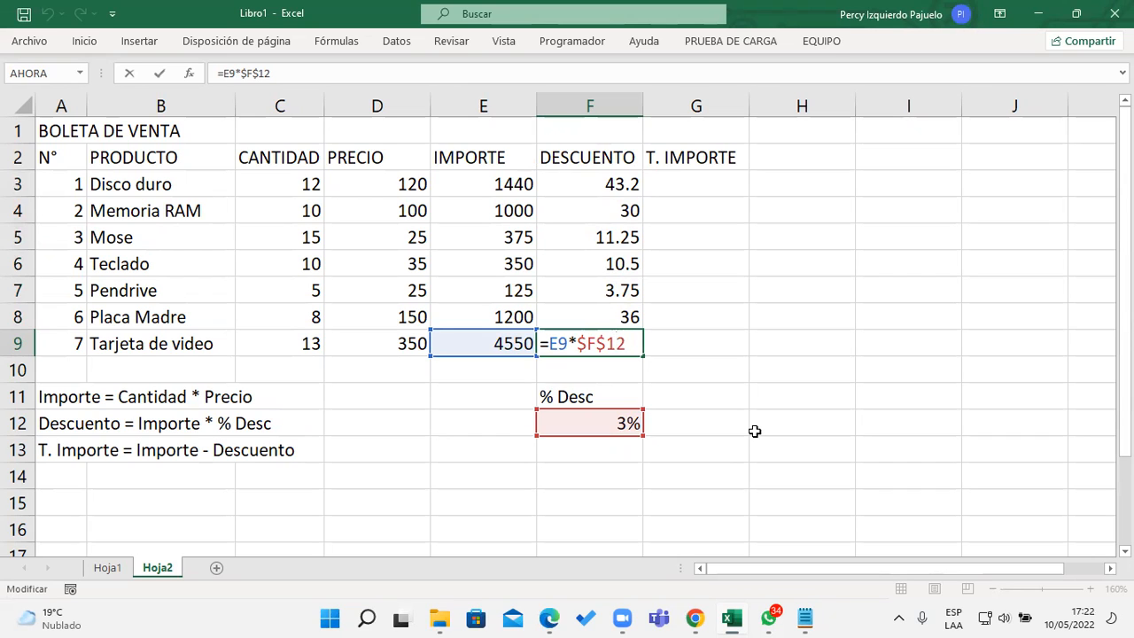
{"action": "key", "text": "Return"}
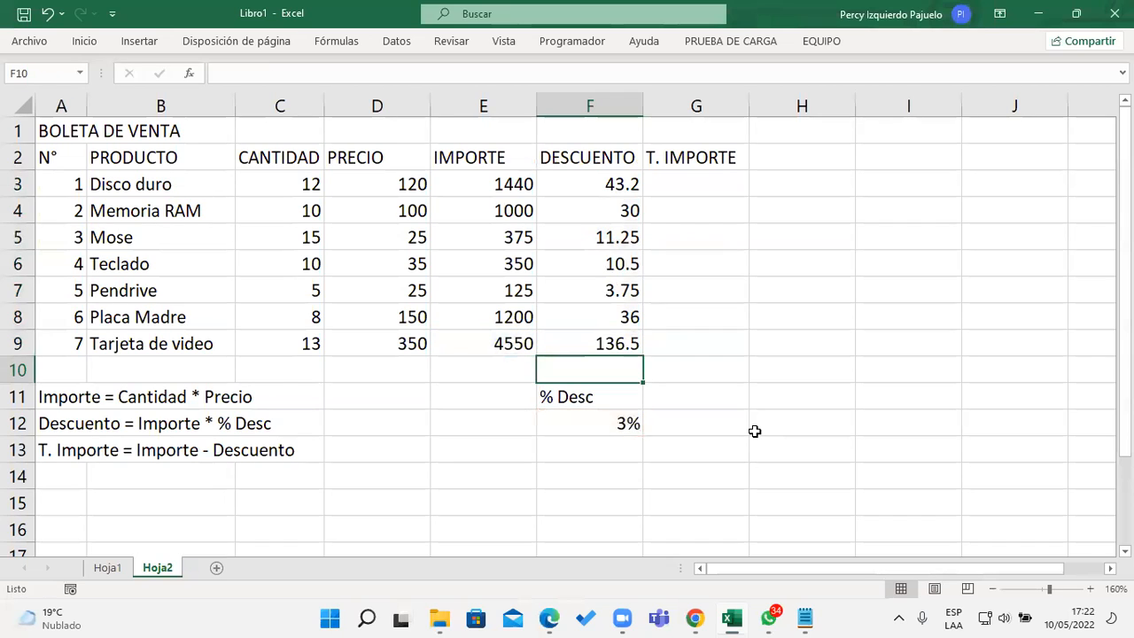
{"action": "left_click", "coordinate": [716, 466]}
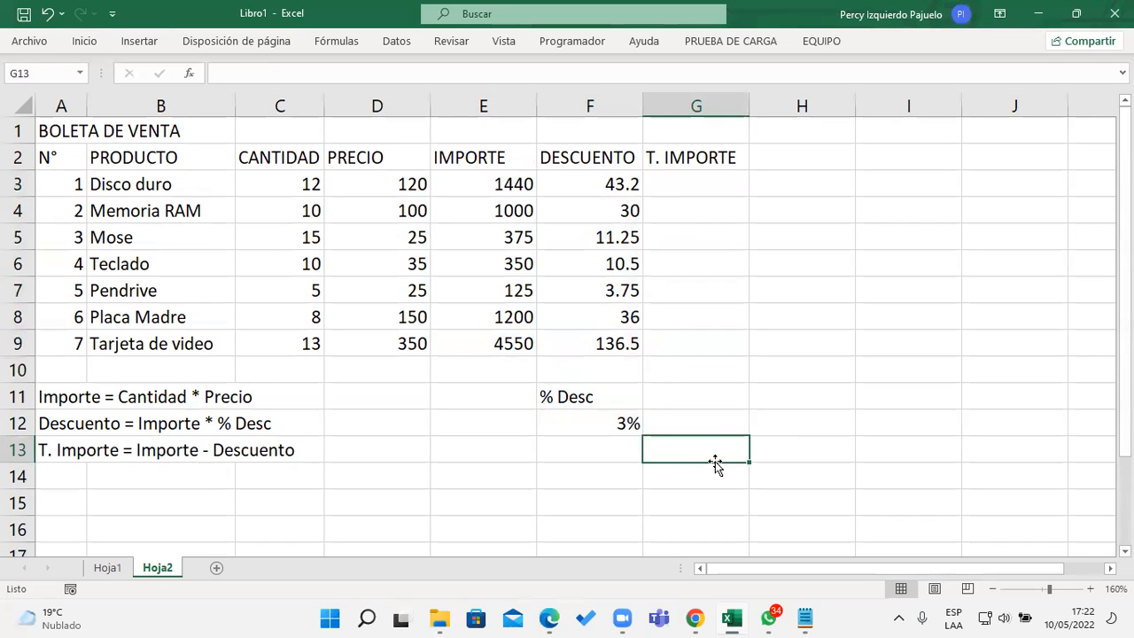
- Set the % Desc rate in F12 to 2%
{"action": "left_click", "coordinate": [630, 425]}
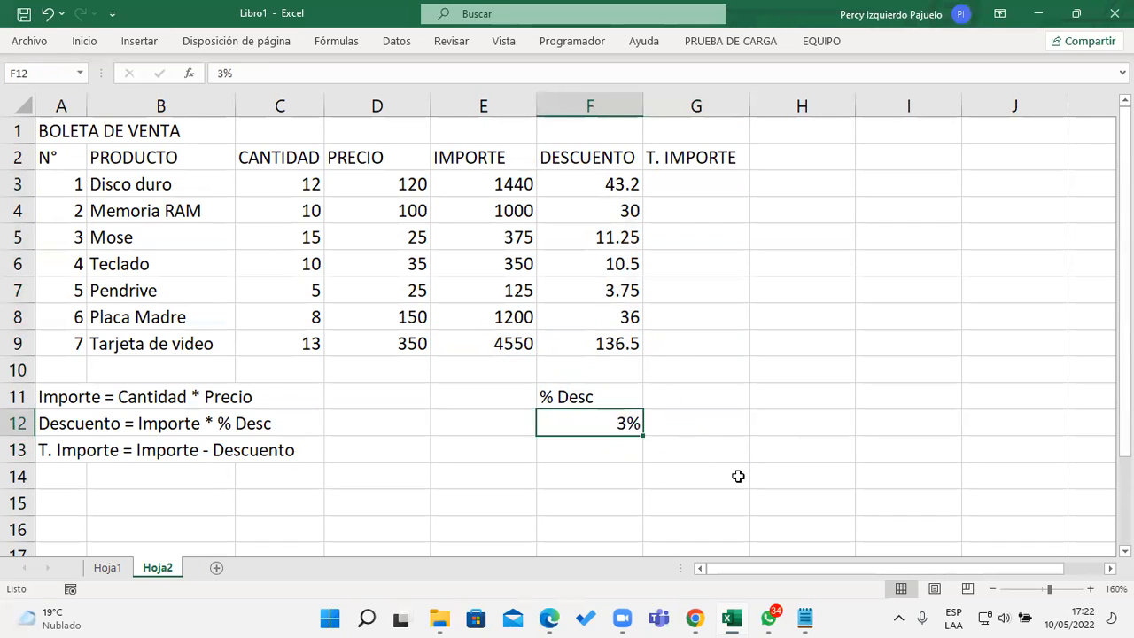
{"action": "type", "text": "2"}
{"action": "key", "text": "Return"}
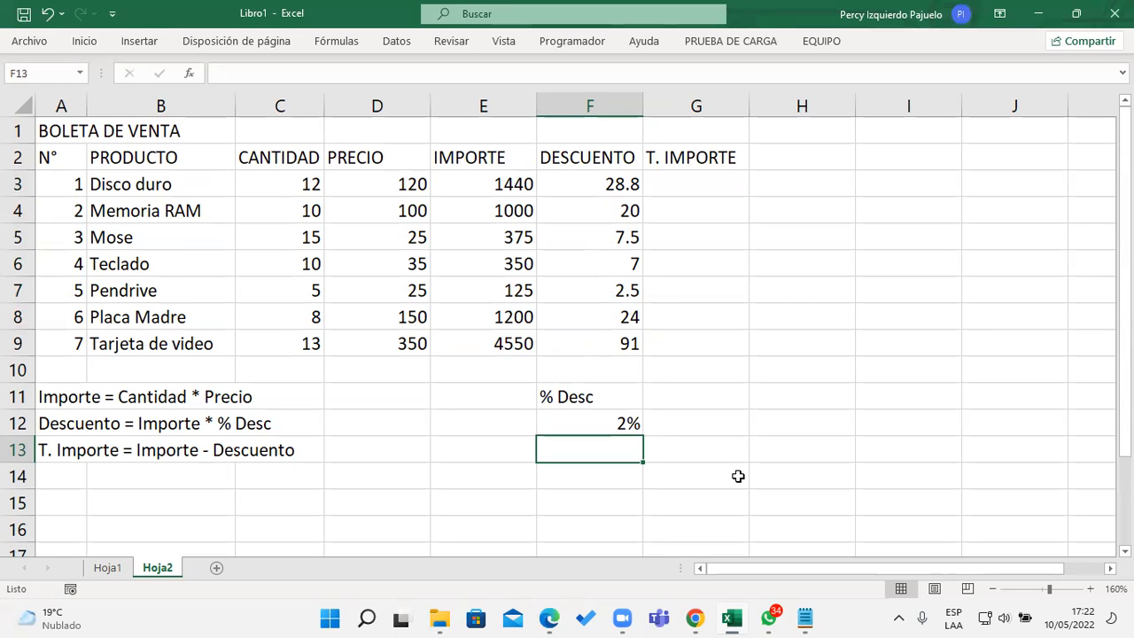
- Examine the absolute reference $F$12 in the DESCUENTO formula in F3
{"action": "left_click", "coordinate": [620, 184]}
{"action": "double_click", "coordinate": [620, 185]}
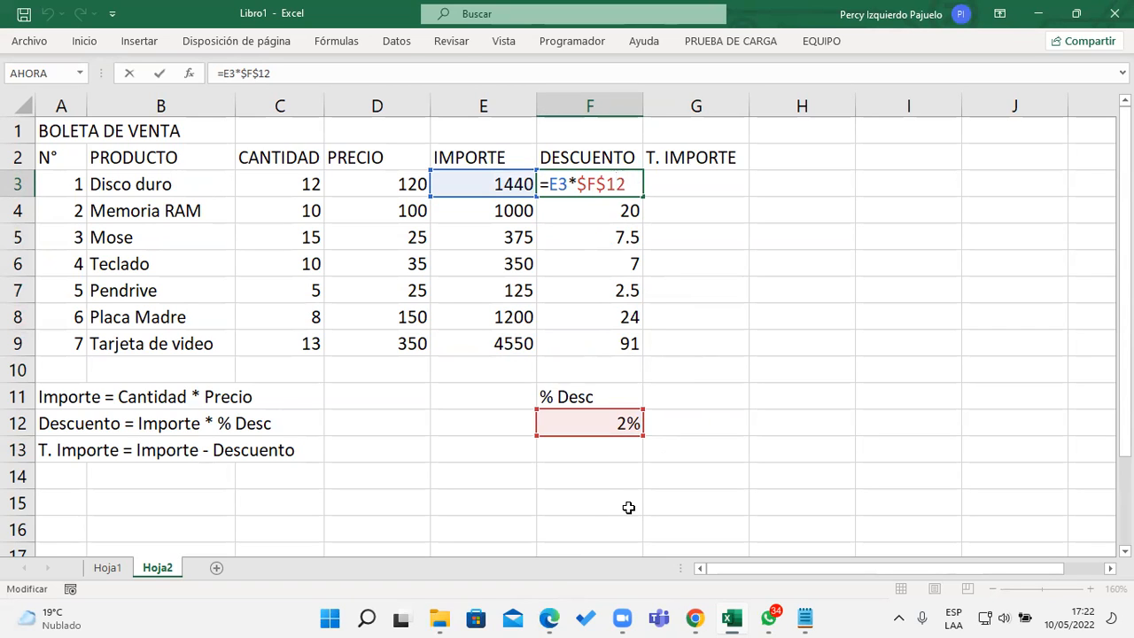
{"action": "left_click_drag", "start_coordinate": [579, 183], "coordinate": [629, 184]}
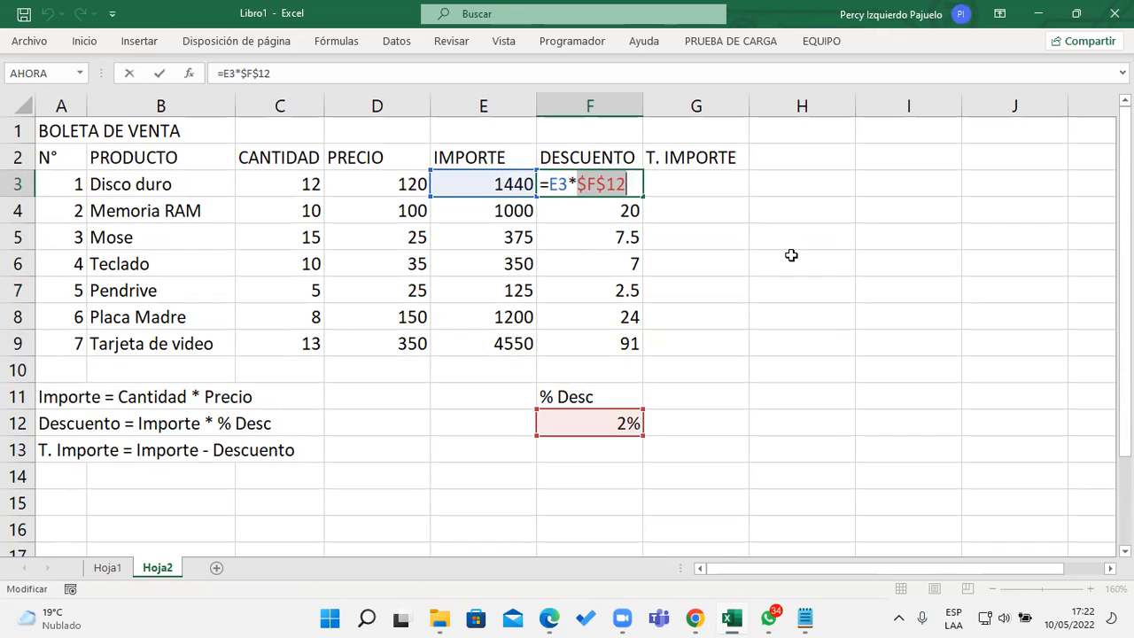
{"action": "key", "text": "Return"}
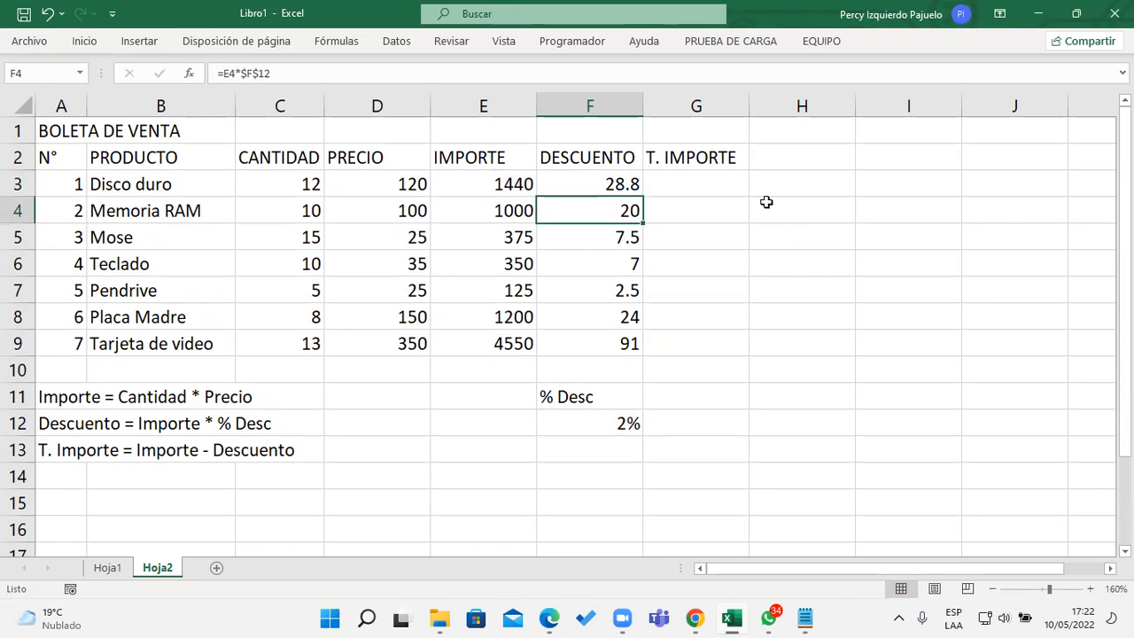
- Refill the DESCUENTO formula from F3 down to F9 and check that F9 still references the % Desc cell
{"action": "left_click", "coordinate": [635, 185]}
{"action": "left_click_drag", "start_coordinate": [643, 197], "coordinate": [631, 345]}
{"action": "double_click", "coordinate": [626, 346]}
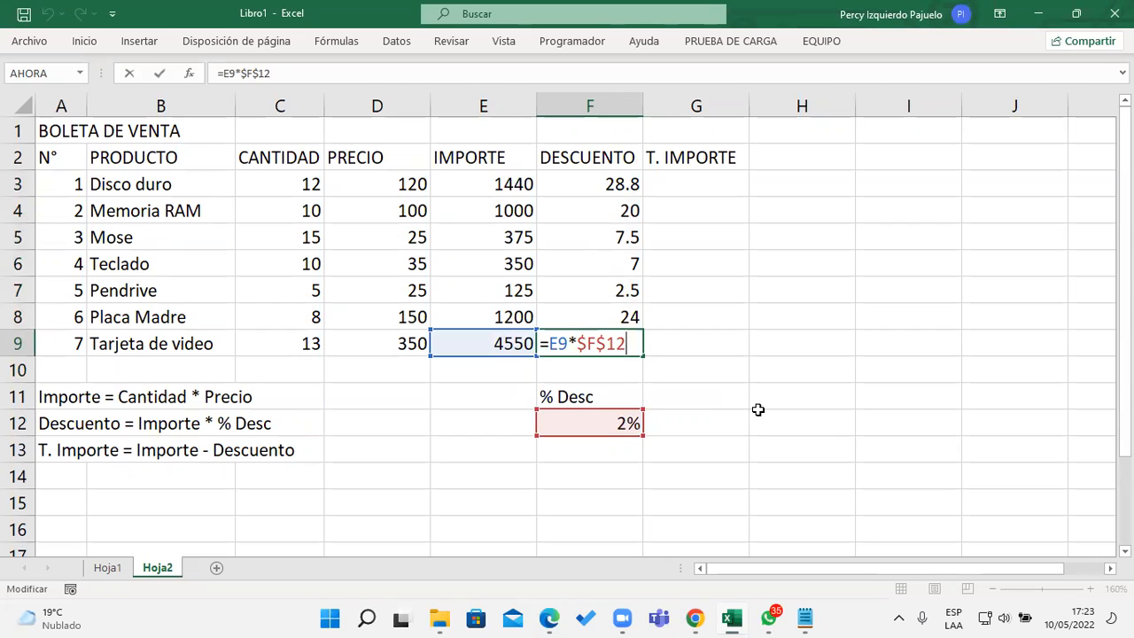
{"action": "key", "text": "Return"}
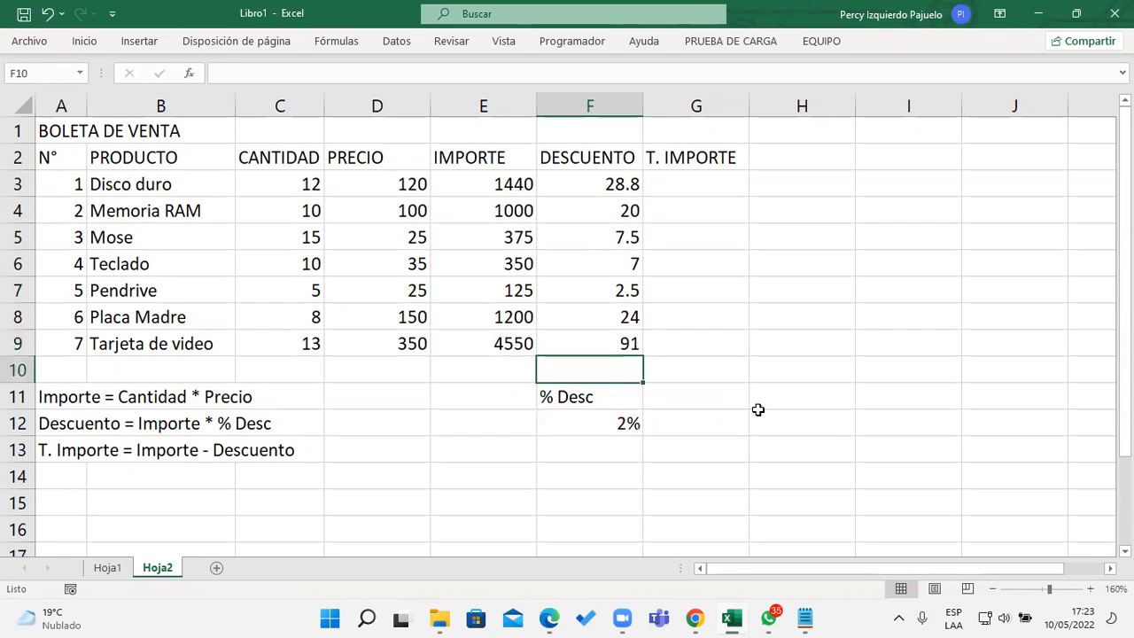
{"action": "left_click", "coordinate": [793, 311]}
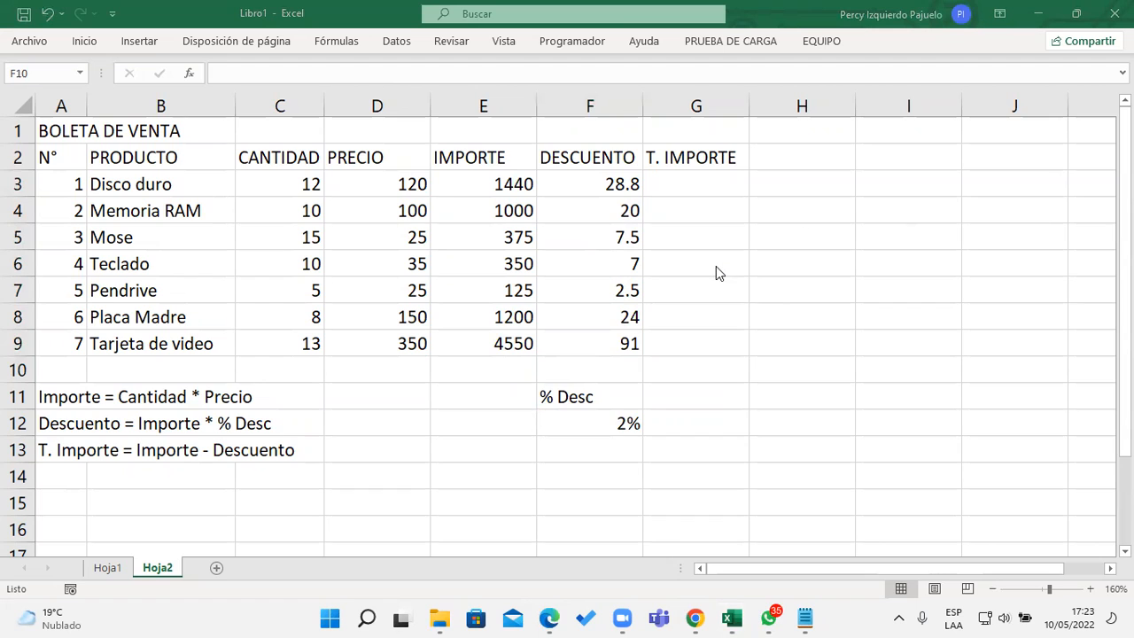
{"action": "left_click_drag", "start_coordinate": [585, 394], "coordinate": [603, 416]}
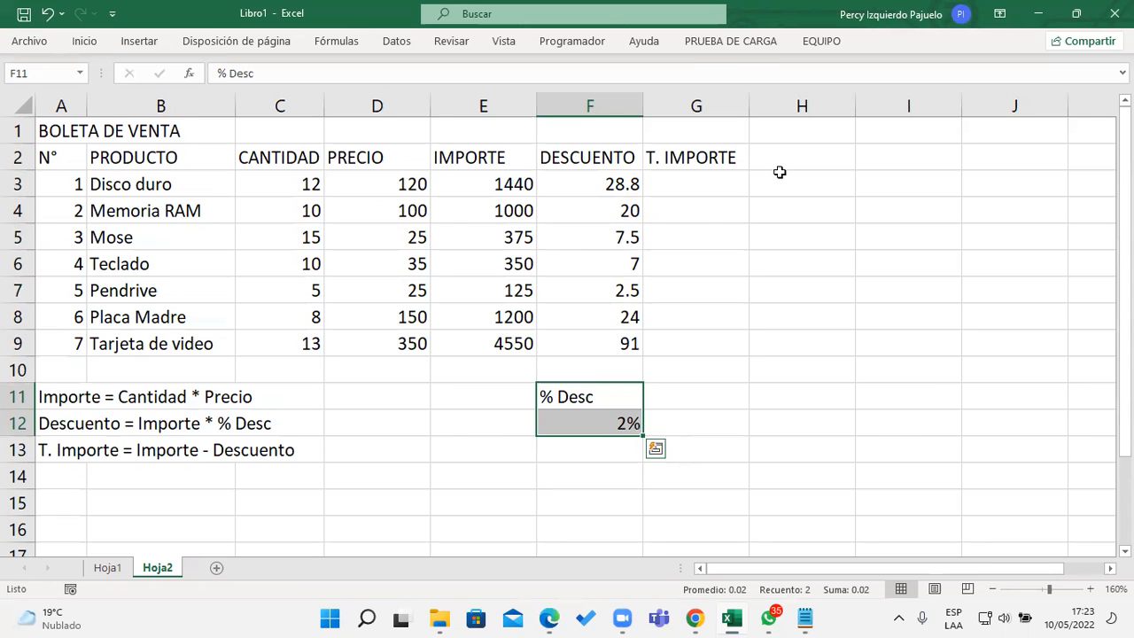
- Calculate T. IMPORTE in G3 with the formula =E3-F3 and fill it down to G9
{"action": "left_click", "coordinate": [699, 200]}
{"action": "left_click", "coordinate": [701, 186]}
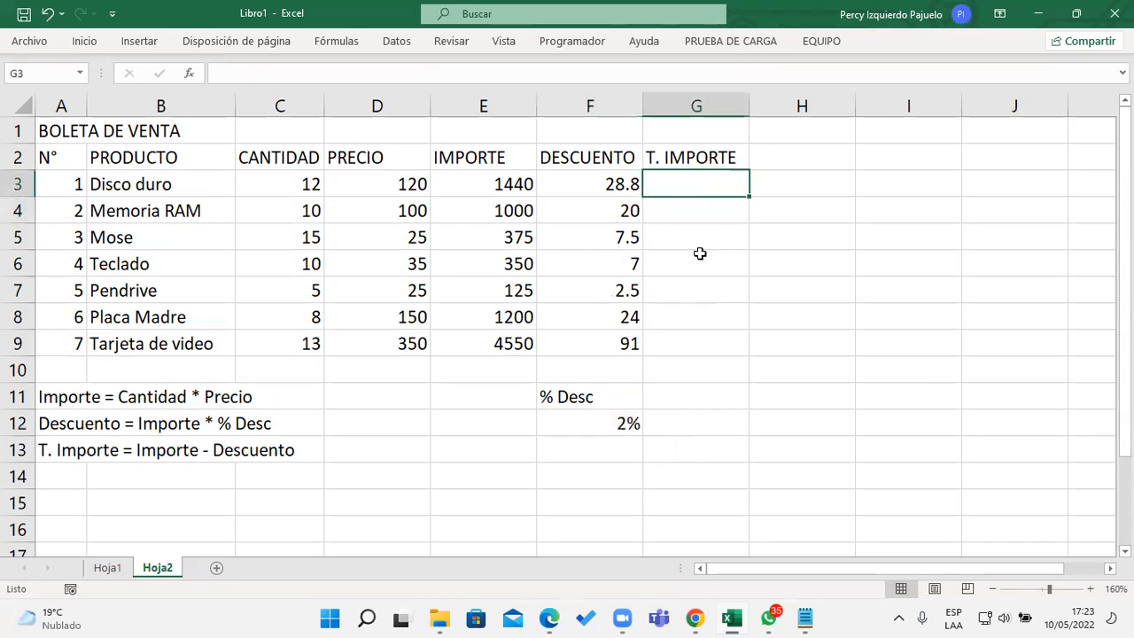
{"action": "type", "text": "="}
{"action": "left_click", "coordinate": [485, 183]}
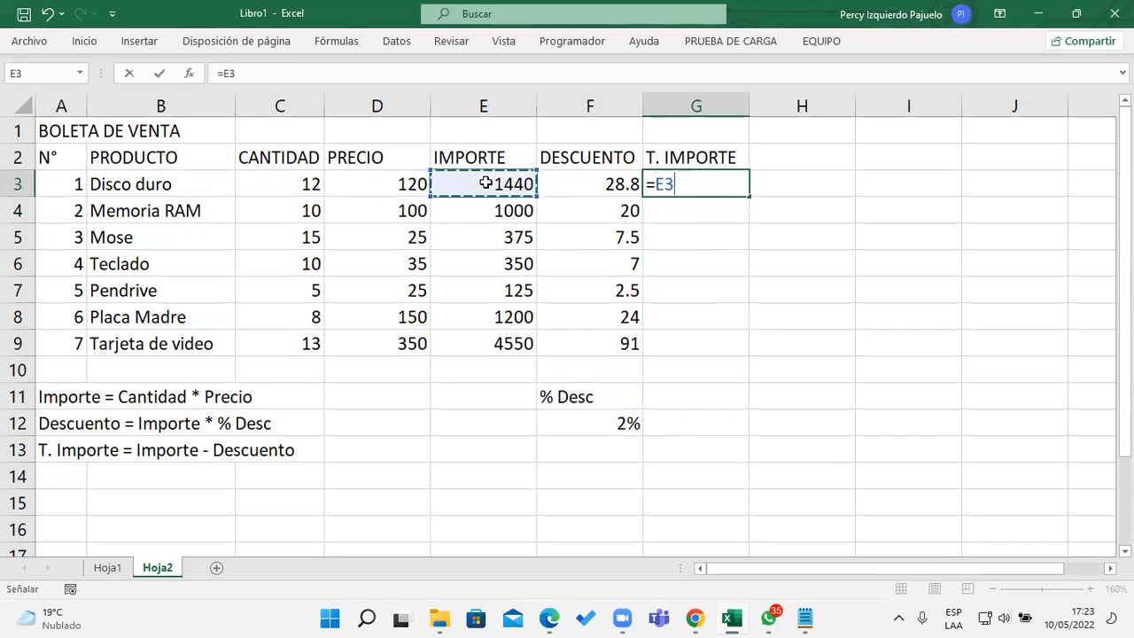
{"action": "type", "text": "-"}
{"action": "left_click", "coordinate": [564, 185]}
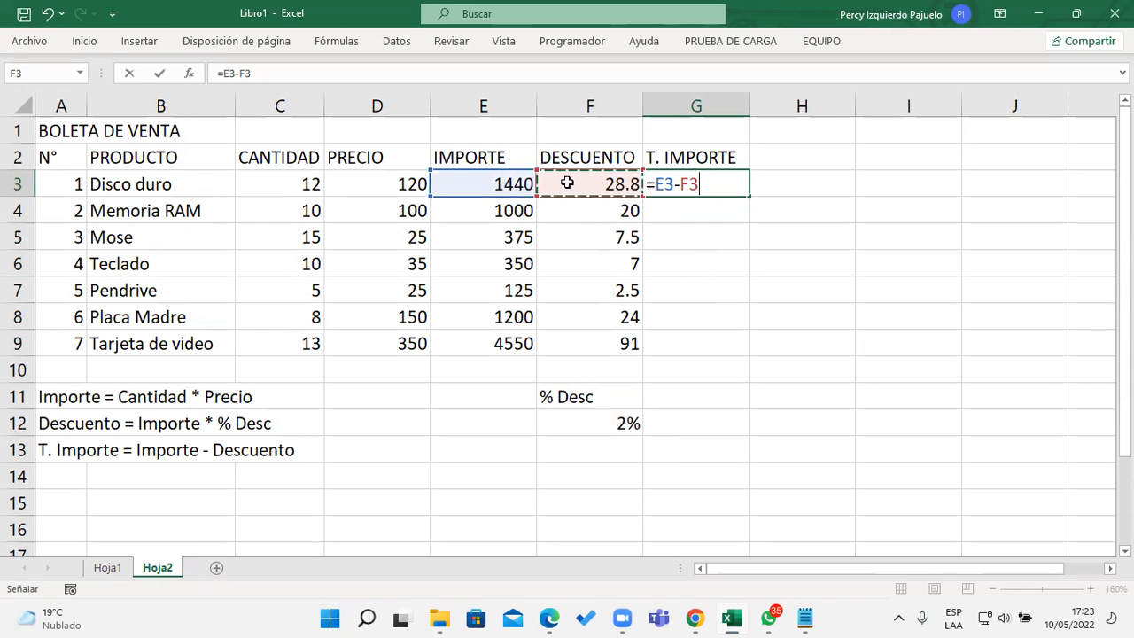
{"action": "key", "text": "Return"}
{"action": "left_click", "coordinate": [742, 188]}
{"action": "left_click_drag", "start_coordinate": [749, 195], "coordinate": [757, 357]}
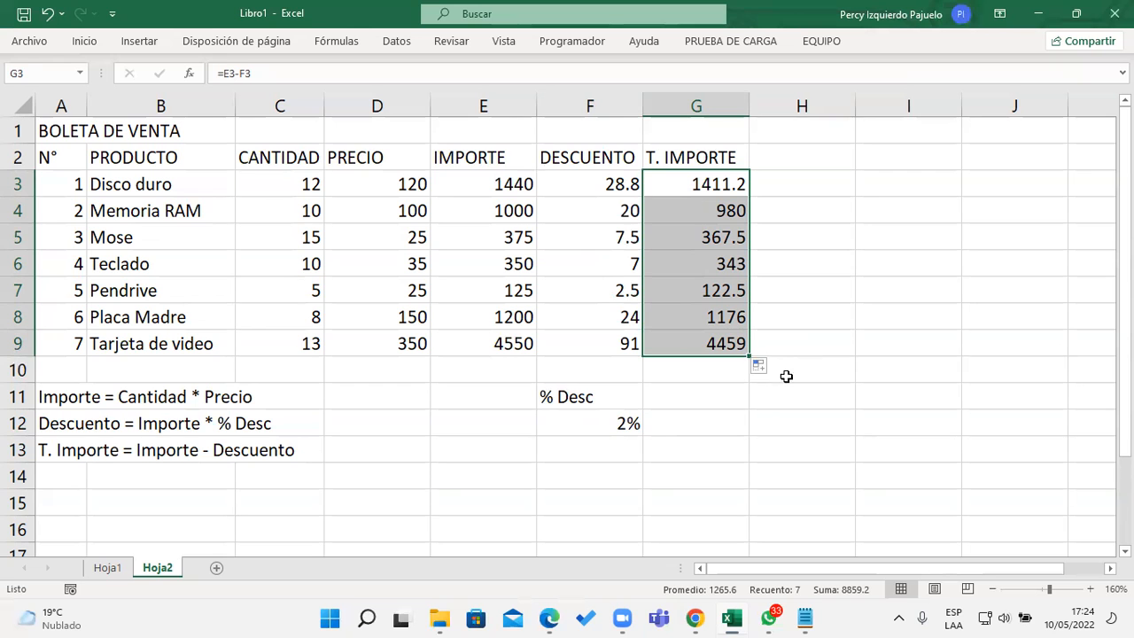
{"action": "left_click", "coordinate": [802, 417]}
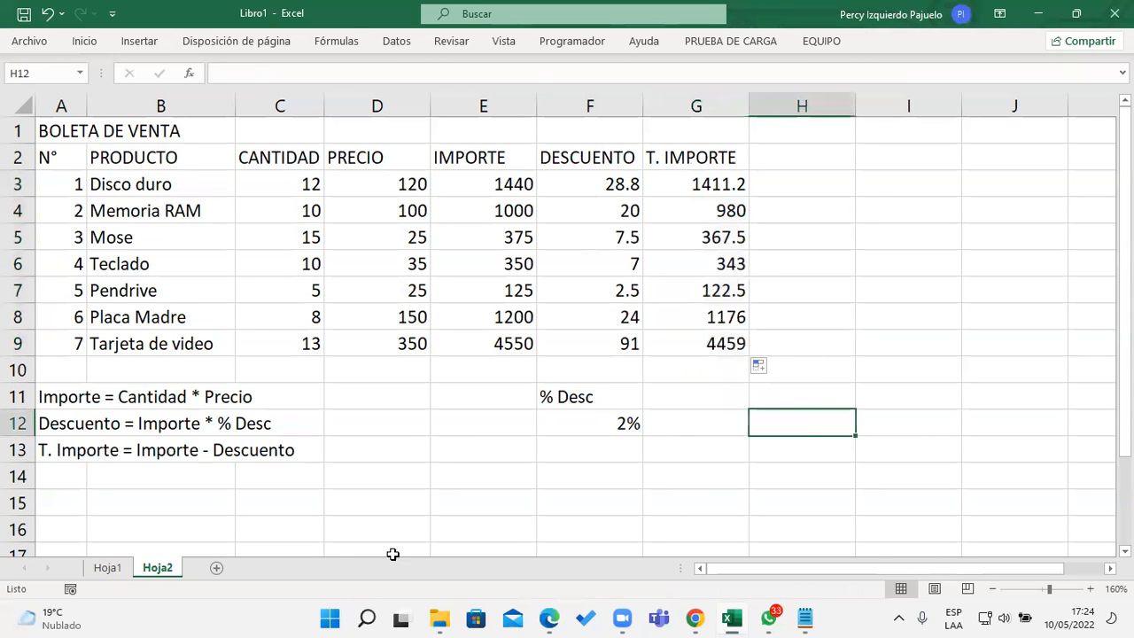
- Add a new sheet and enter the headings SOLES, DOLARES and EUROS in A1:C1
{"action": "left_click", "coordinate": [216, 568]}
{"action": "scroll", "coordinate": [79, 166], "scroll_direction": "up", "scroll_amount": 1}
{"action": "scroll", "coordinate": [78, 166], "scroll_direction": "up", "scroll_amount": 4}
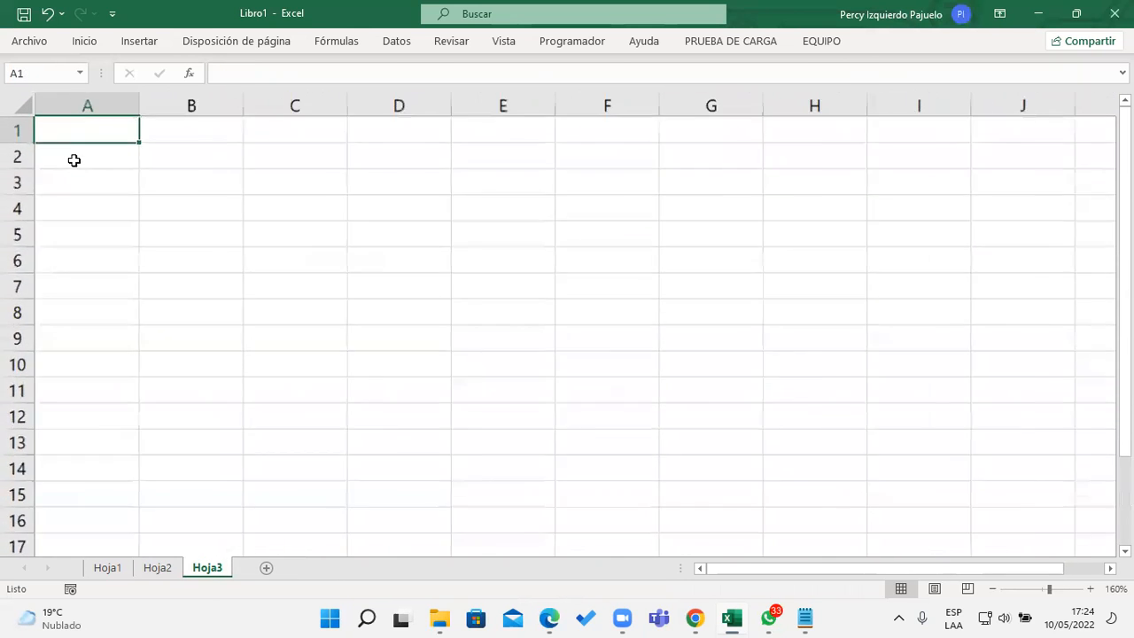
{"action": "type", "text": "SOLES"}
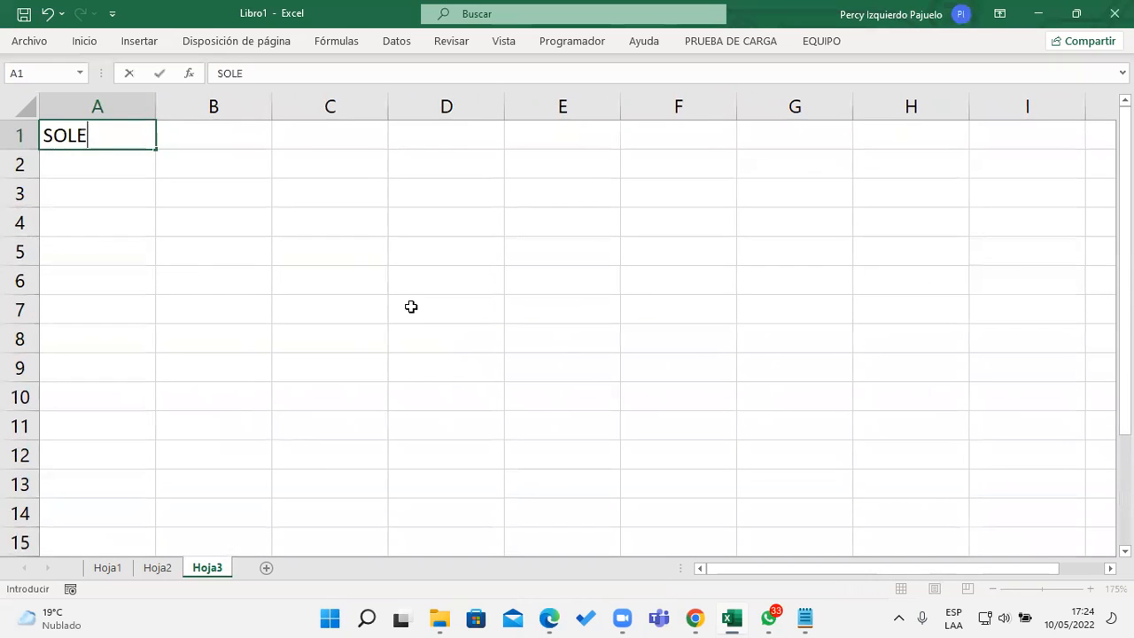
{"action": "key", "text": "Return"}
{"action": "key", "text": "Right"}
{"action": "key", "text": "Up"}
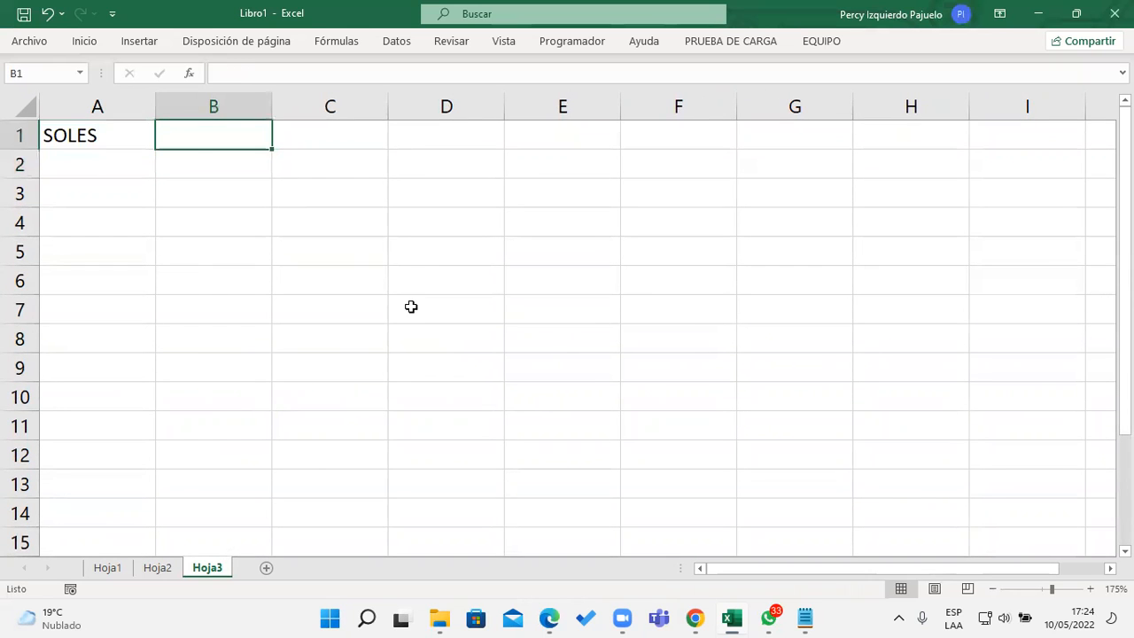
{"action": "type", "text": "DOLARES"}
{"action": "key", "text": "Right"}
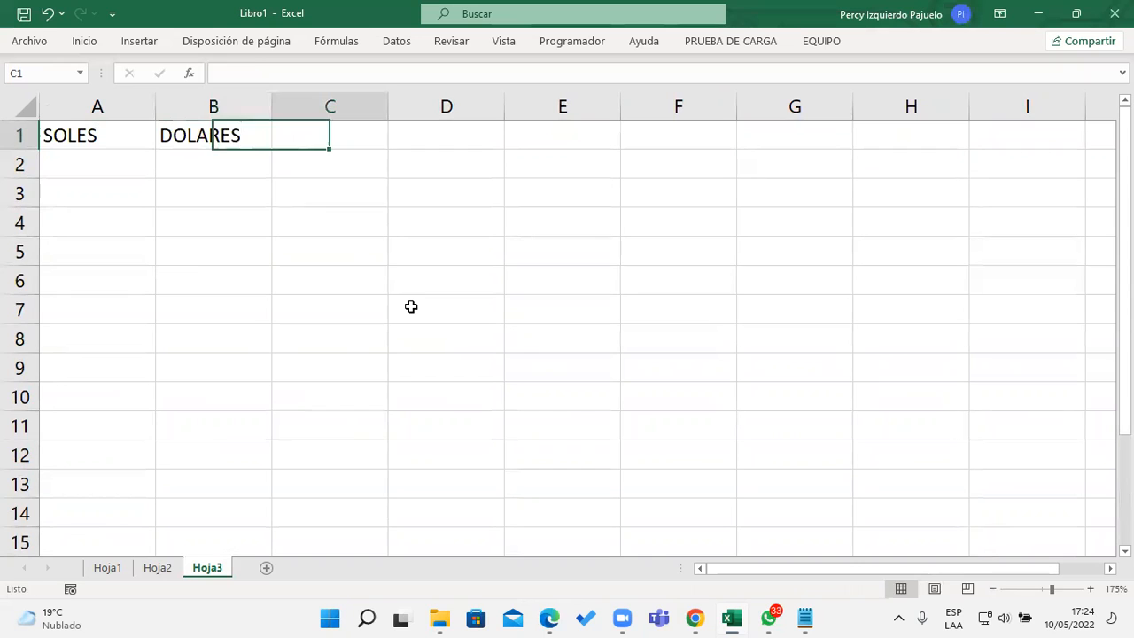
{"action": "type", "text": "EUROS"}
{"action": "key", "text": "Return"}
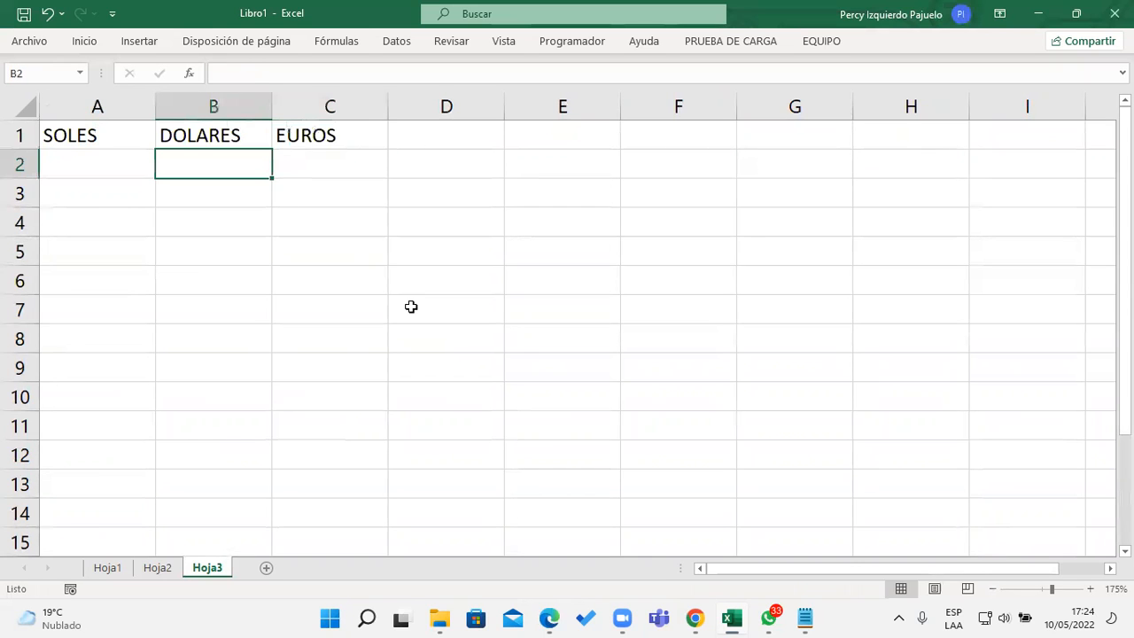
- Enter the amounts 1800, 1450, 1600 and 1900 under SOLES in A2:A5
{"action": "left_click", "coordinate": [143, 171]}
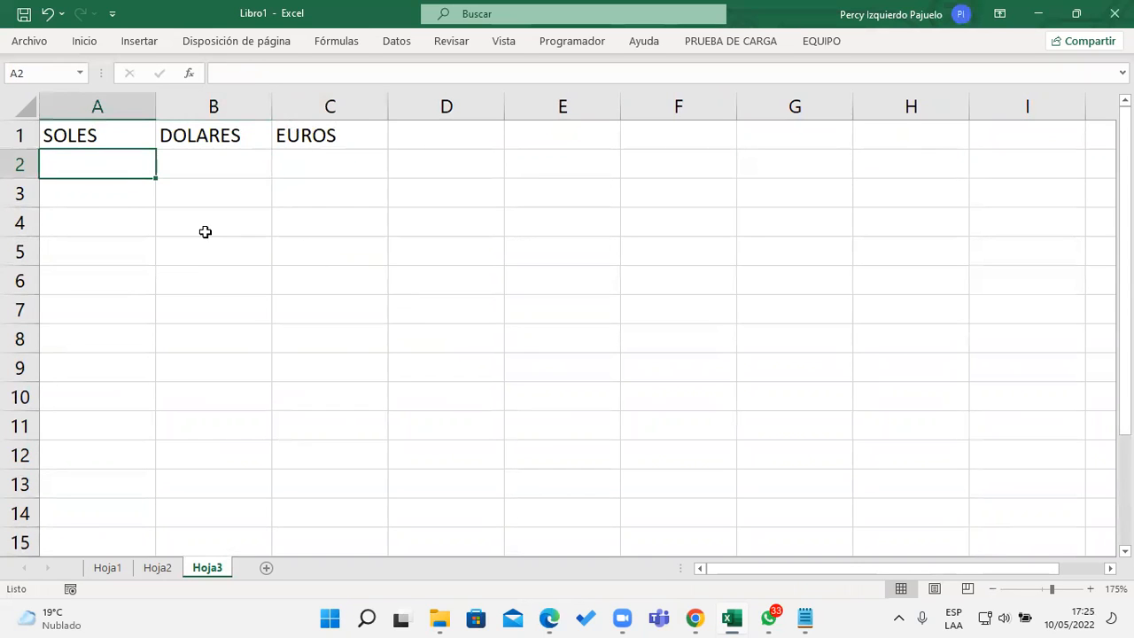
{"action": "type", "text": "01800"}
{"action": "key", "text": "BackSpace"}
{"action": "key", "text": "BackSpace"}
{"action": "key", "text": "BackSpace"}
{"action": "key", "text": "BackSpace"}
{"action": "key", "text": "BackSpace"}
{"action": "type", "text": "1800"}
{"action": "key", "text": "Return"}
{"action": "type", "text": "1450"}
{"action": "key", "text": "Return"}
{"action": "type", "text": "1600"}
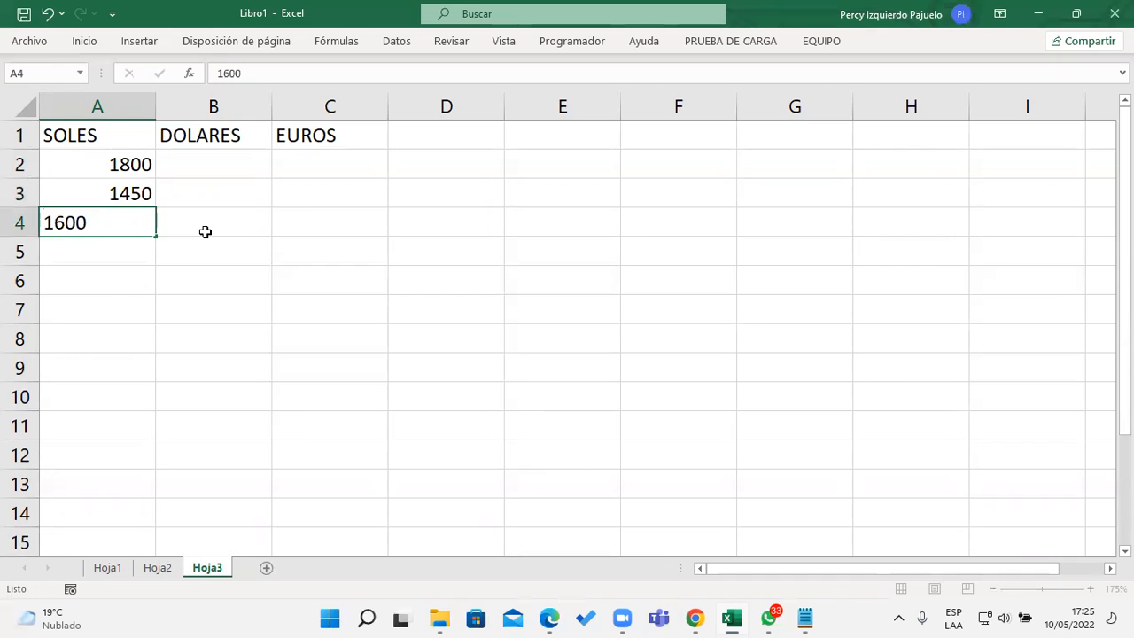
{"action": "key", "text": "Return"}
{"action": "type", "text": "1900"}
{"action": "key", "text": "Return"}
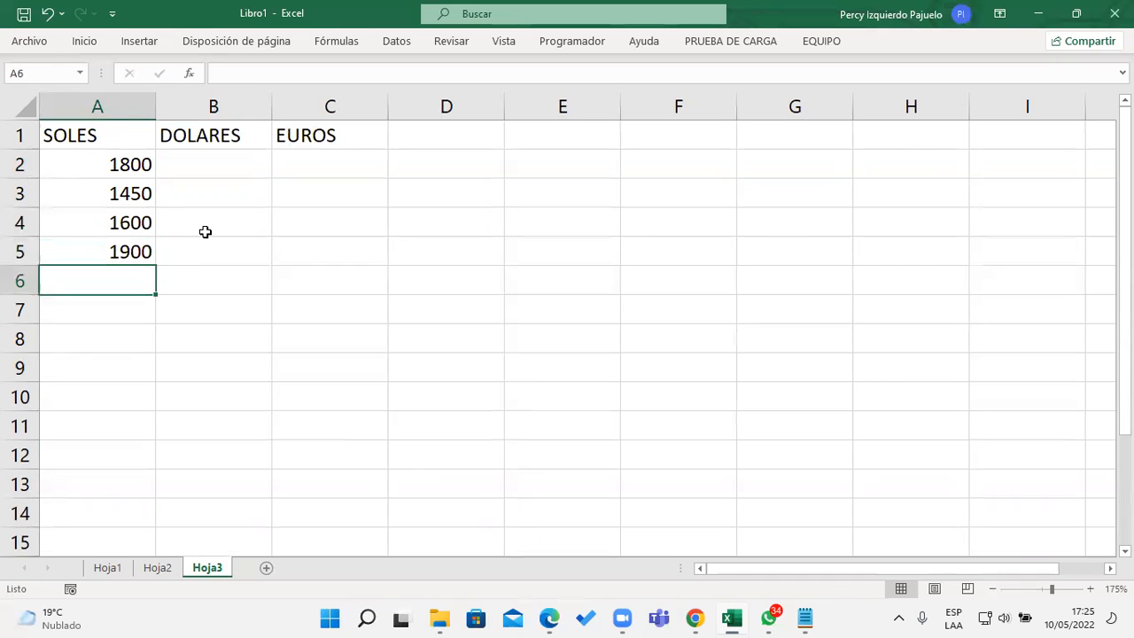
{"action": "left_click", "coordinate": [211, 146]}
{"action": "left_click", "coordinate": [212, 167]}
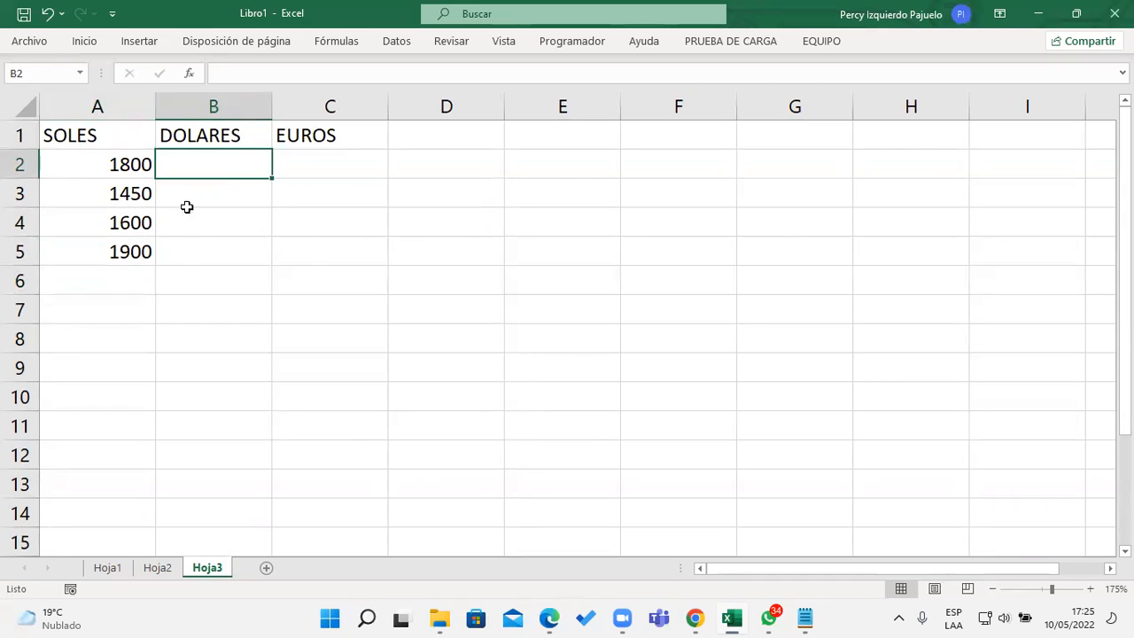
{"action": "left_click_drag", "start_coordinate": [103, 137], "coordinate": [241, 213]}
{"action": "left_click", "coordinate": [237, 158]}
- Enter the exchange rate labels P. DÓLAR in C7 and P. EURO in D7
{"action": "left_click", "coordinate": [334, 308]}
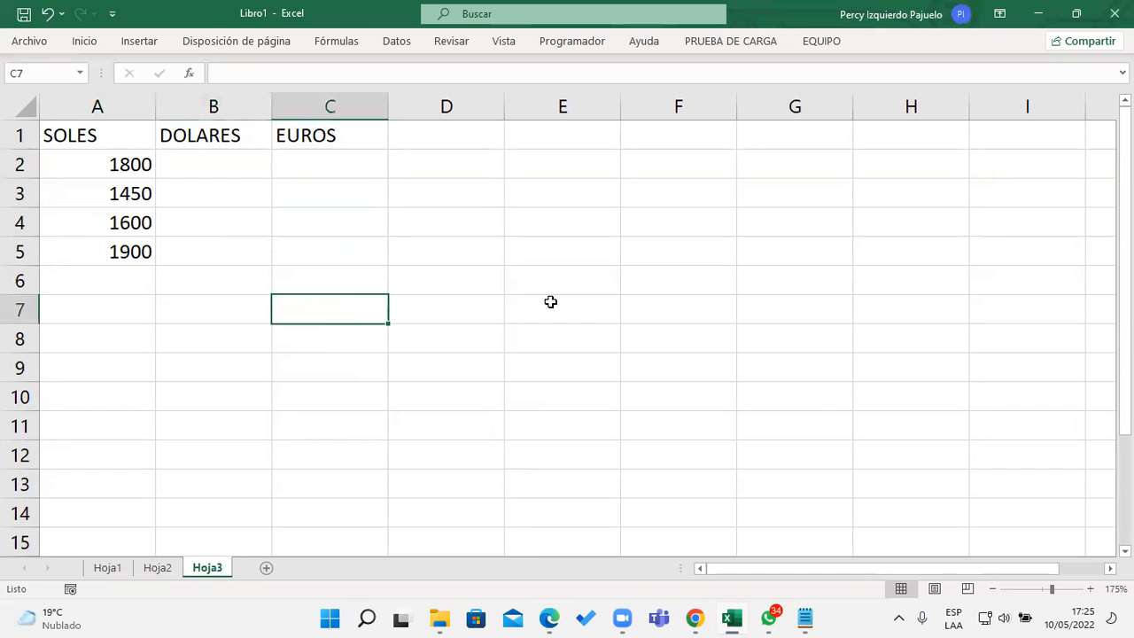
{"action": "type", "text": "P. DOLAR"}
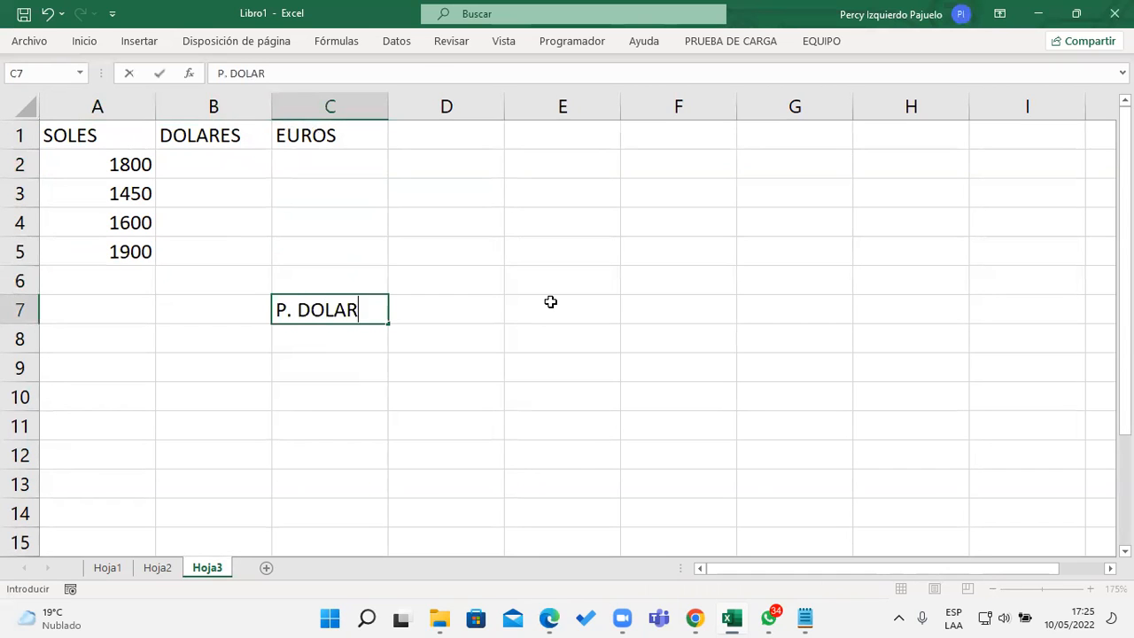
{"action": "key", "text": "Return"}
{"action": "left_click", "coordinate": [461, 299]}
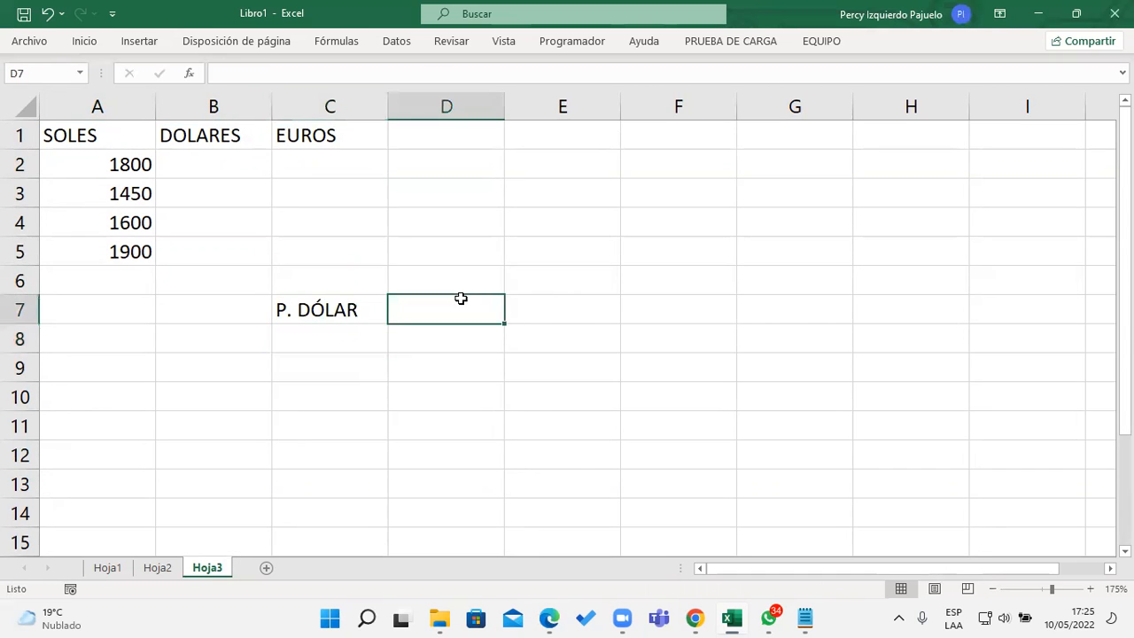
{"action": "type", "text": "P"}
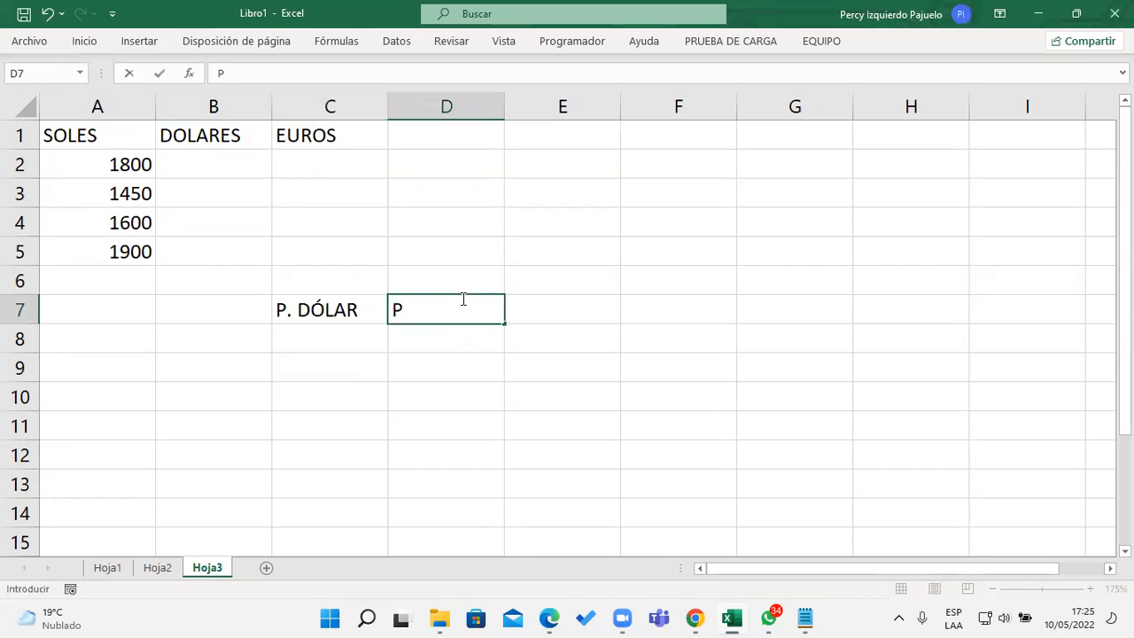
{"action": "type", "text": ". EURO"}
{"action": "key", "text": "Return"}
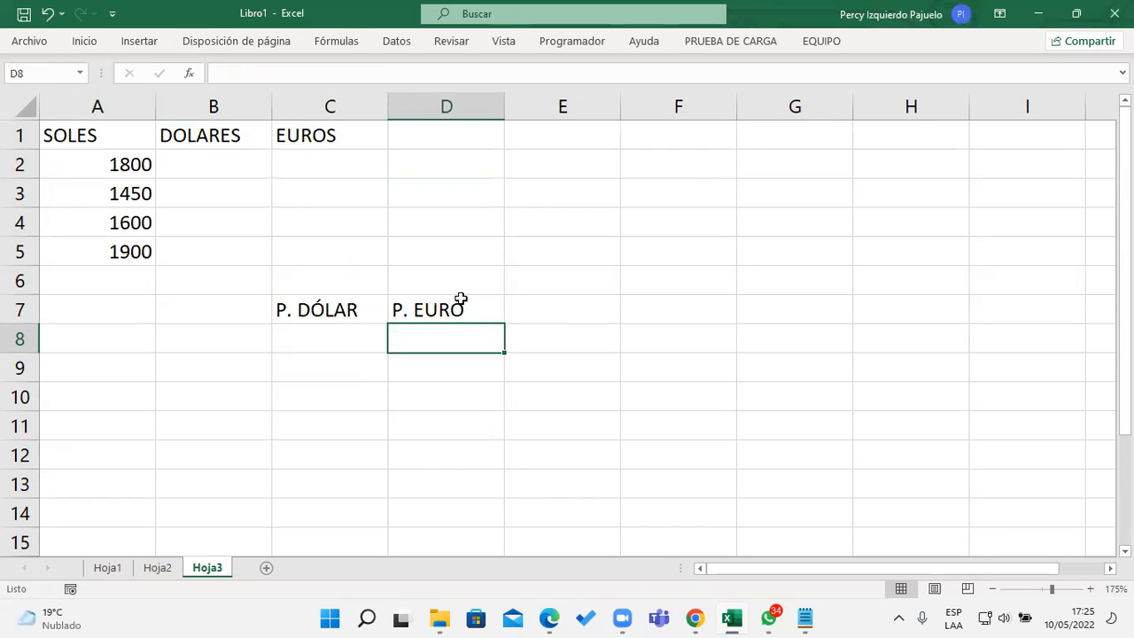
{"action": "left_click", "coordinate": [396, 363]}
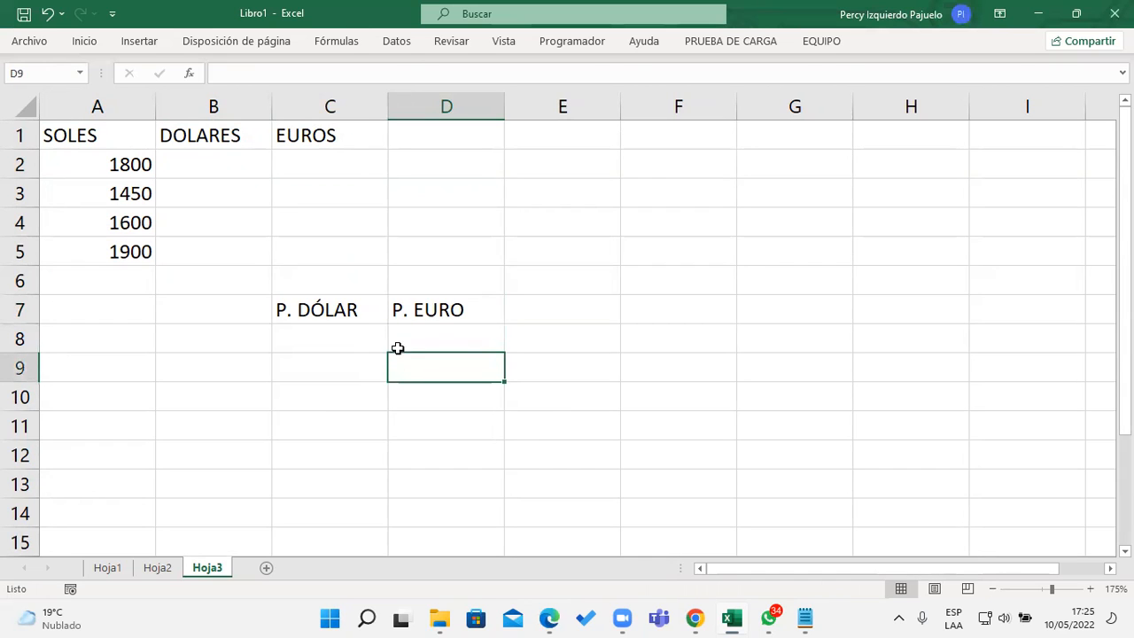
{"action": "left_click", "coordinate": [339, 327]}
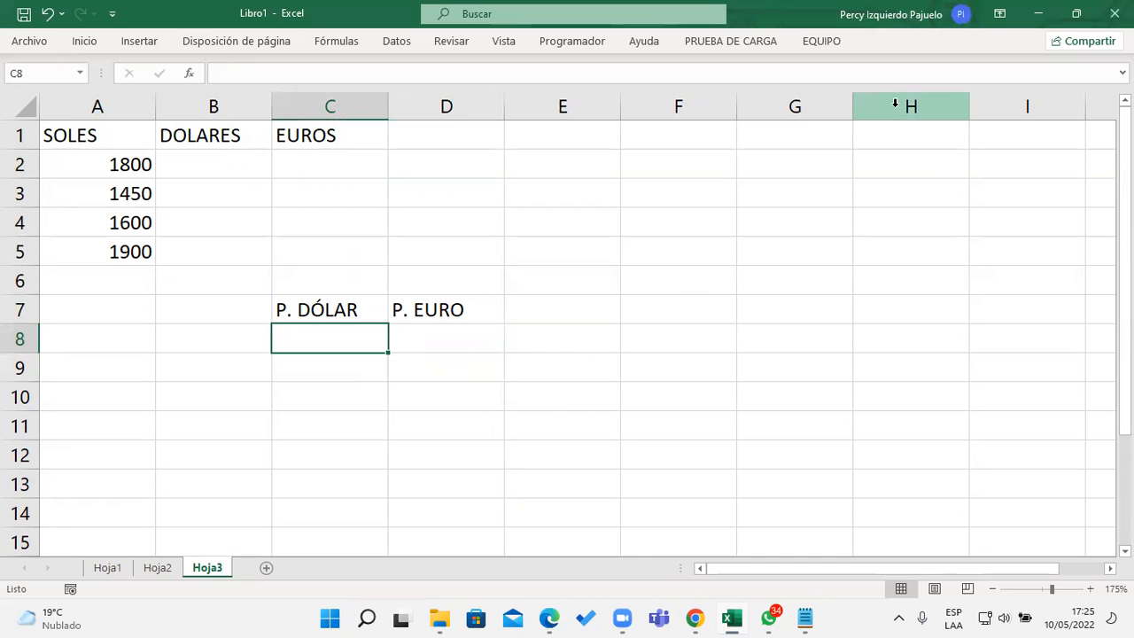
- Switch to Chrome and search Google in a new tab for "precio del dolar en peru"
{"action": "left_click", "coordinate": [696, 617]}
{"action": "key", "text": "ctrl+t"}
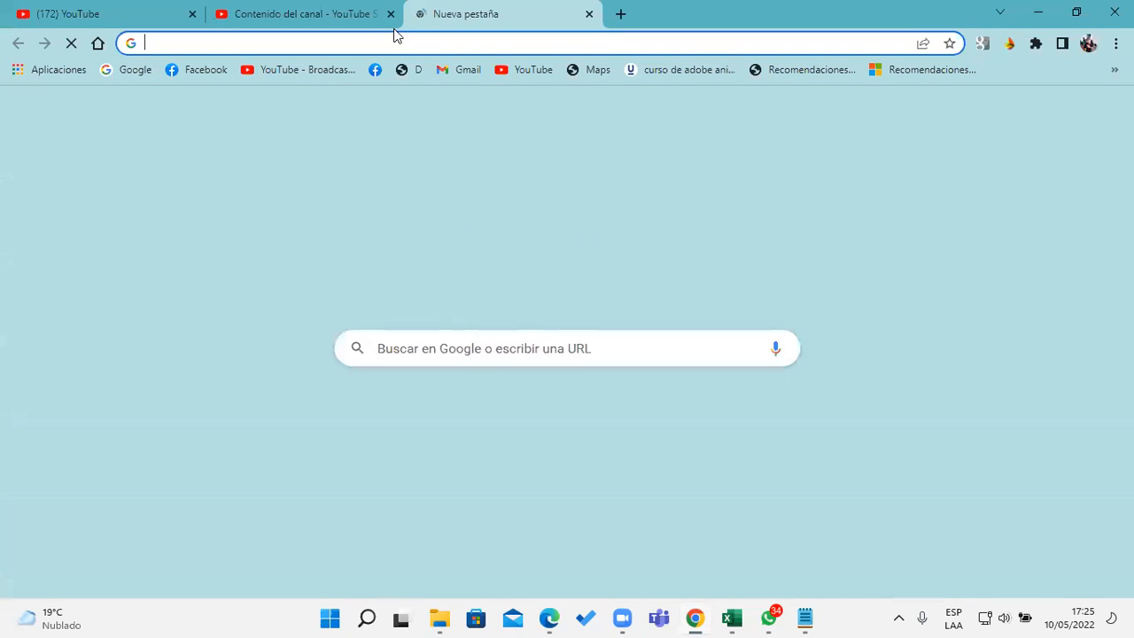
{"action": "left_click", "coordinate": [547, 346]}
{"action": "type", "text": "PRE"}
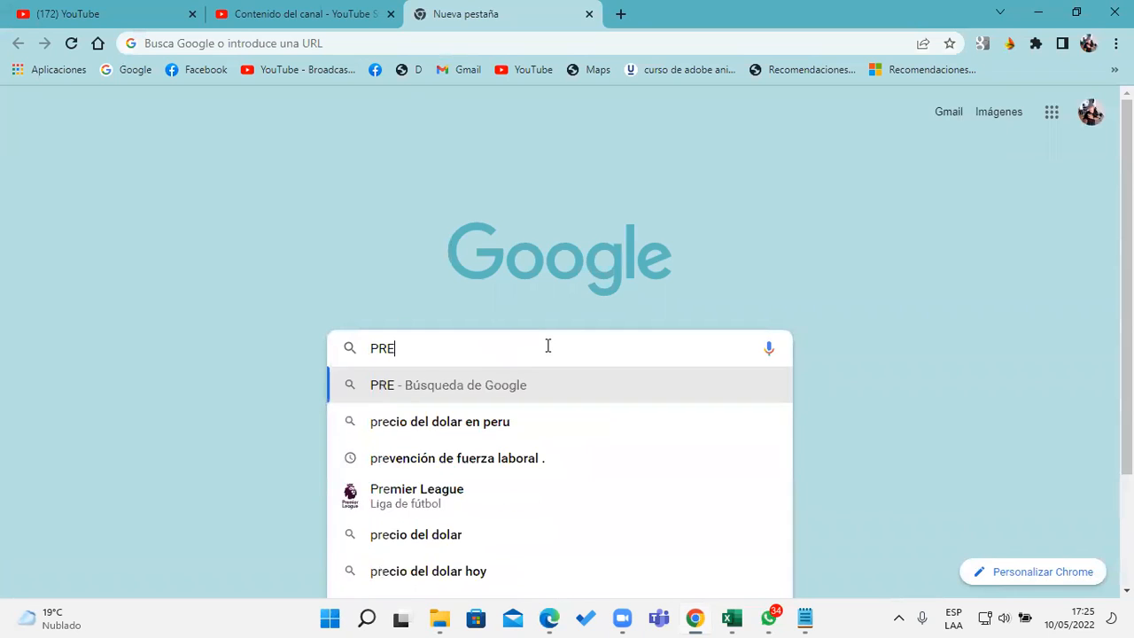
{"action": "type", "text": "CIO DEL"}
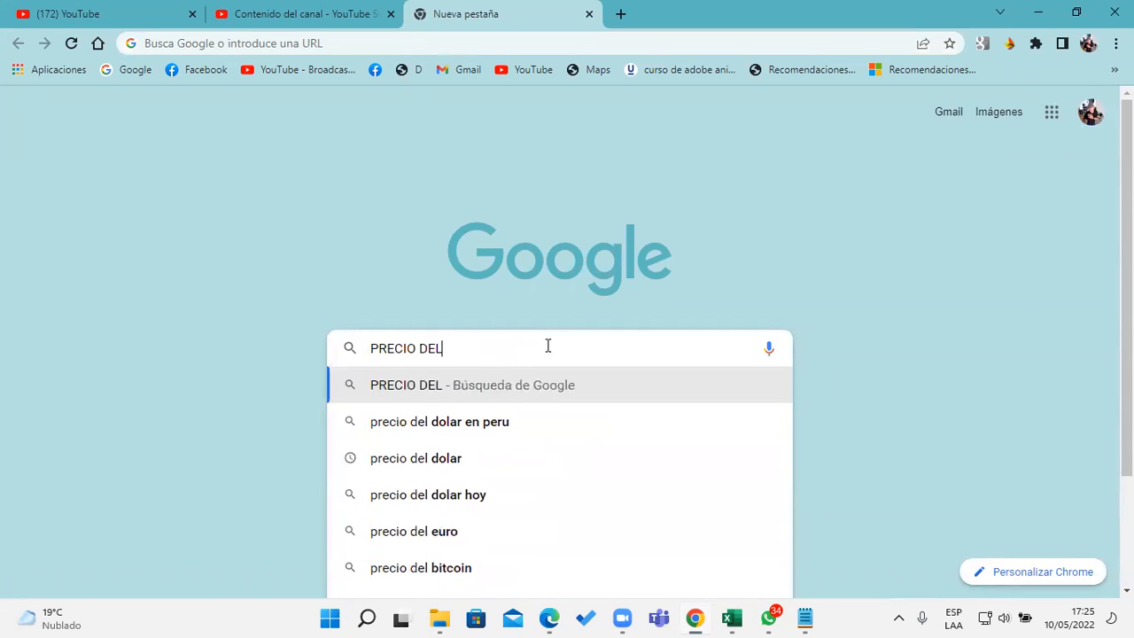
{"action": "left_click", "coordinate": [467, 429]}
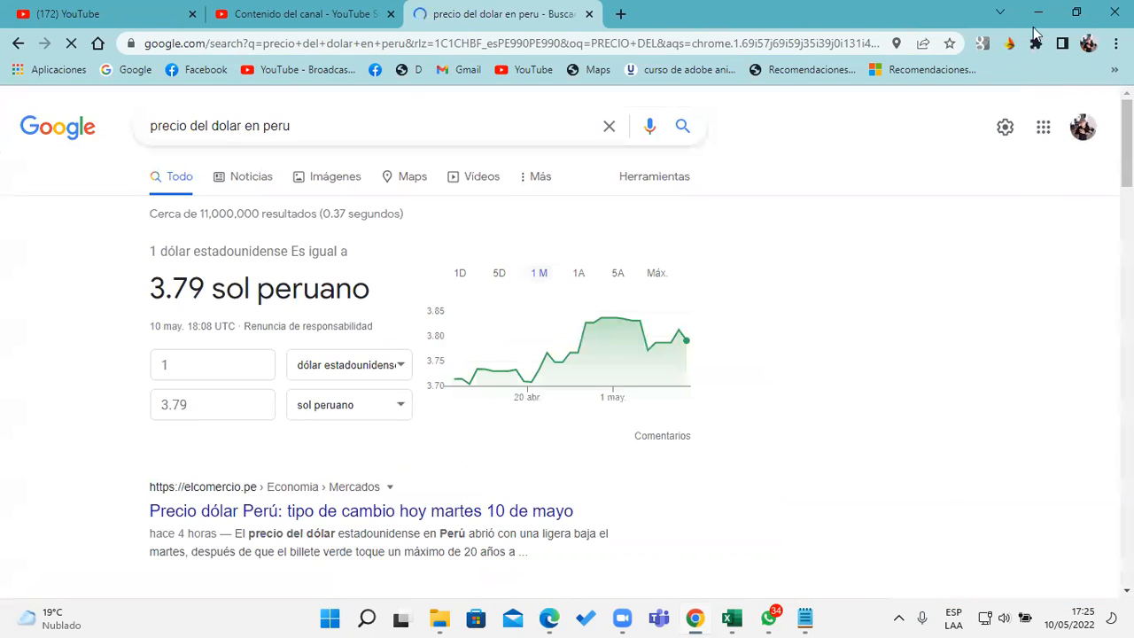
- Return to Excel and enter the dollar exchange rate 3.79 in B2
{"action": "left_click", "coordinate": [1038, 13]}
{"action": "left_click", "coordinate": [207, 155]}
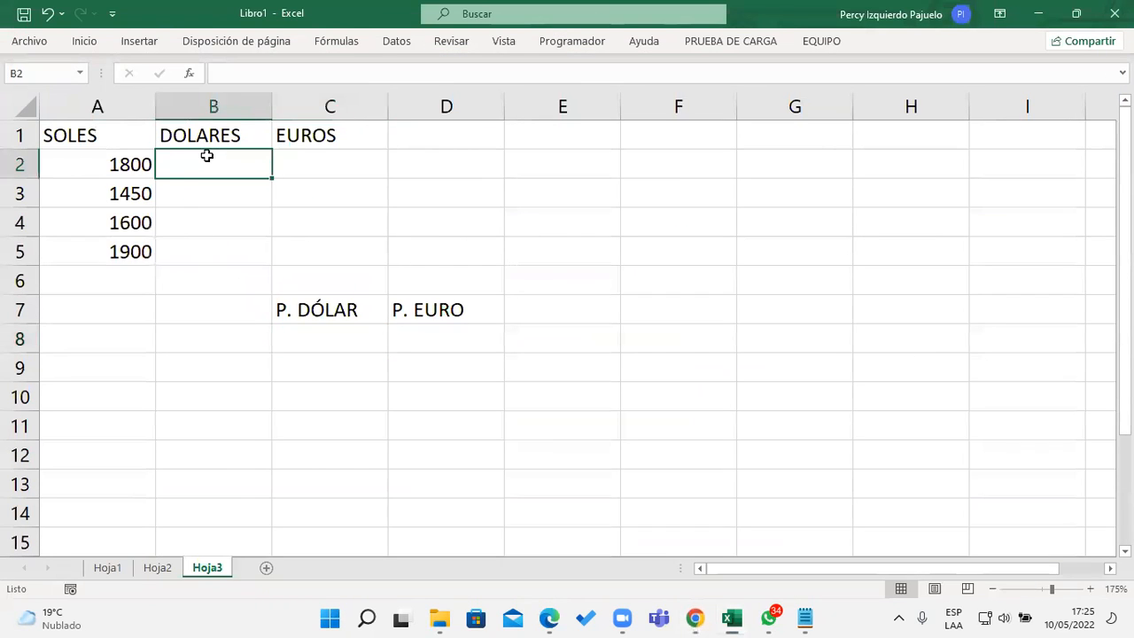
{"action": "type", "text": "3.79"}
{"action": "key", "text": "Return"}
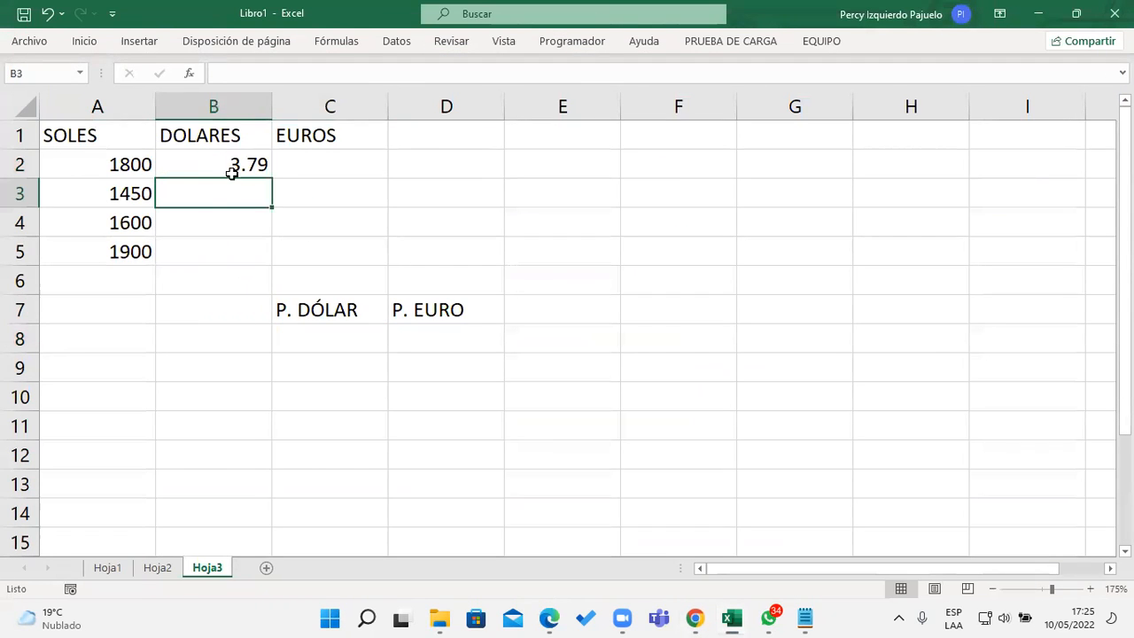
{"action": "left_click", "coordinate": [254, 163]}
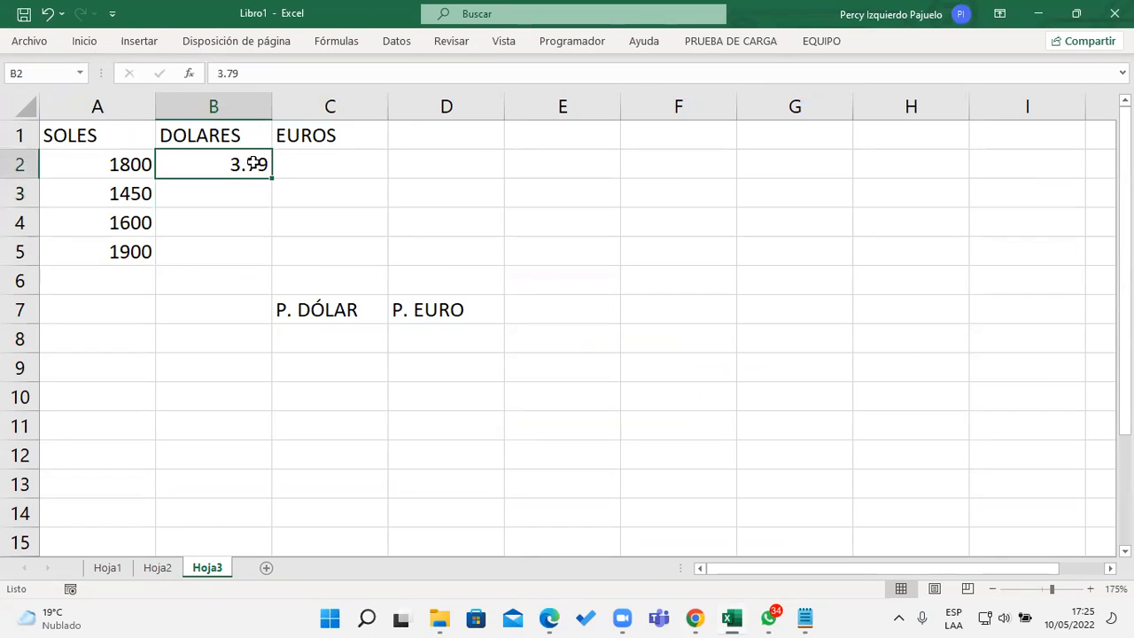
- Clear the rate from B2 and enter 3.79 in C8 under P. DÓLAR
{"action": "key", "text": "Delete"}
{"action": "left_click", "coordinate": [312, 328]}
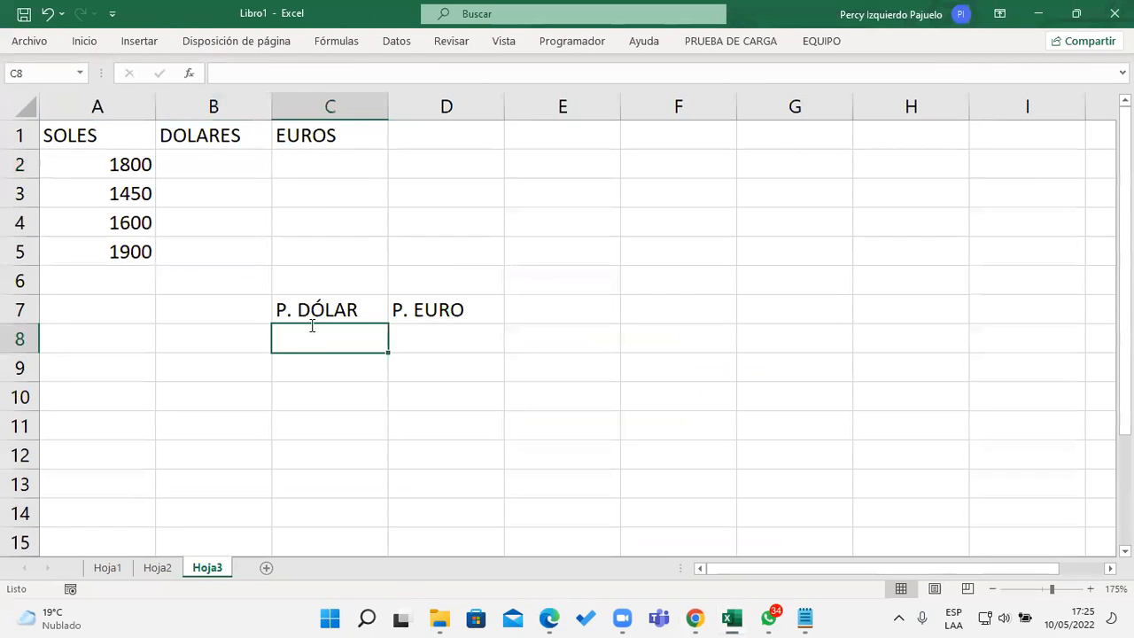
{"action": "type", "text": "6"}
{"action": "key", "text": "BackSpace"}
{"action": "type", "text": "3.79"}
{"action": "key", "text": "Return"}
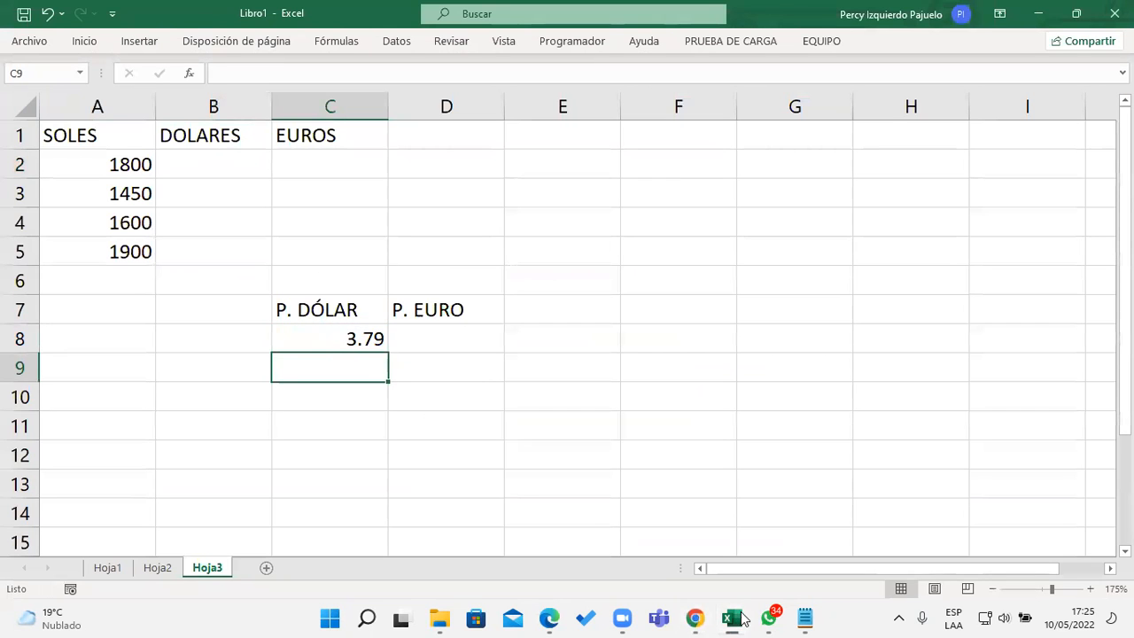
- Switch to Chrome and change the Google search to "precio del euro en peru"
{"action": "left_click", "coordinate": [695, 617]}
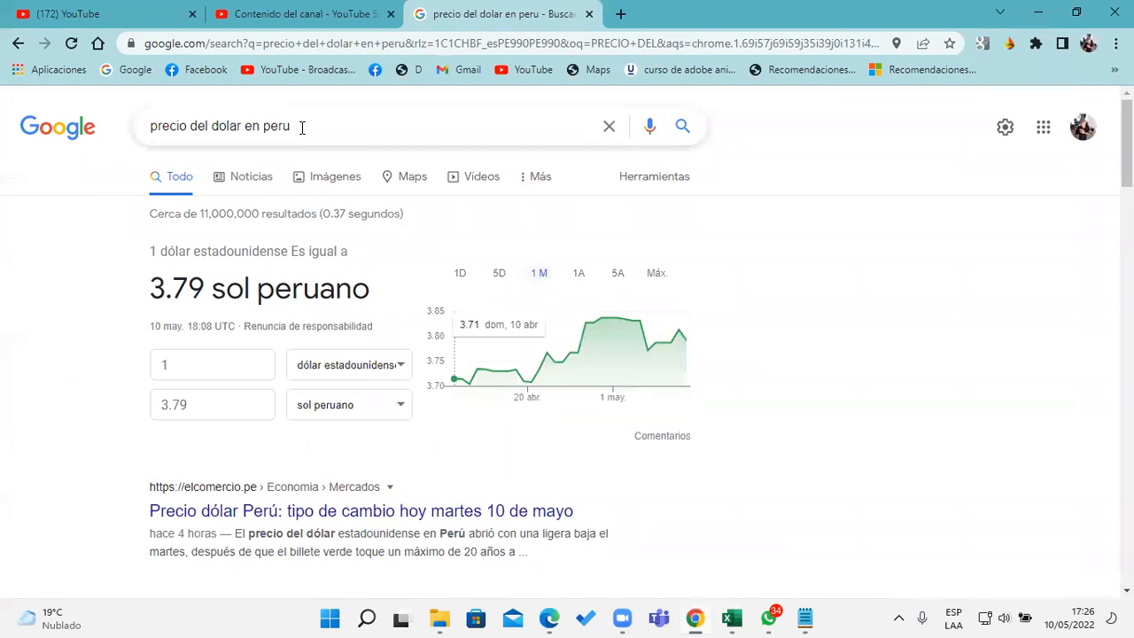
{"action": "double_click", "coordinate": [301, 127]}
{"action": "double_click", "coordinate": [231, 126]}
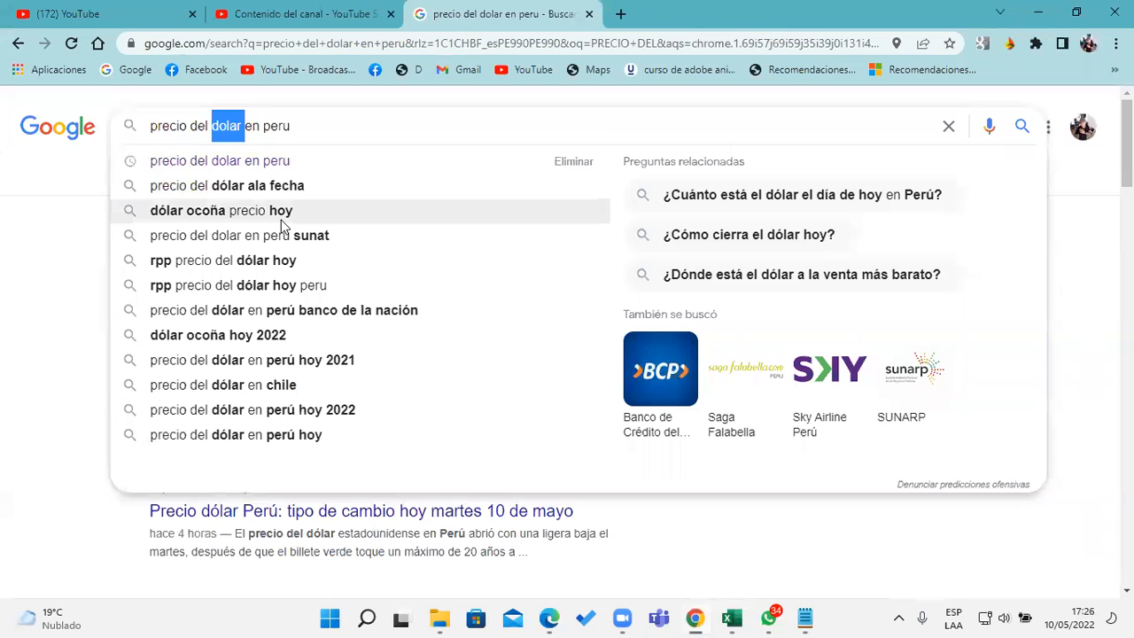
{"action": "type", "text": "EURO"}
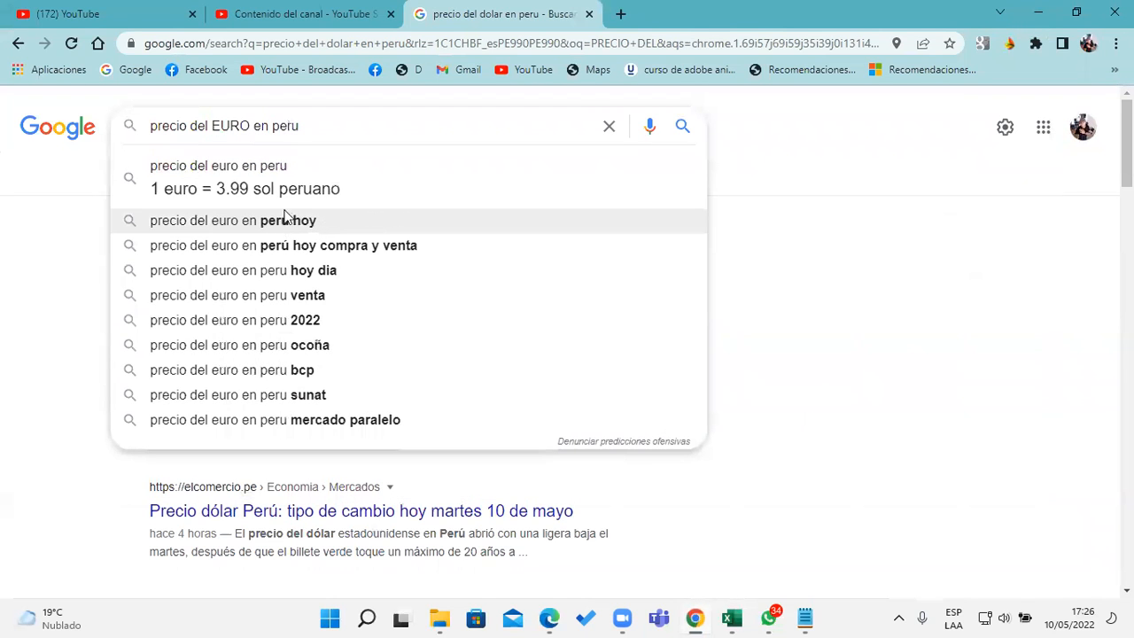
{"action": "left_click", "coordinate": [290, 191]}
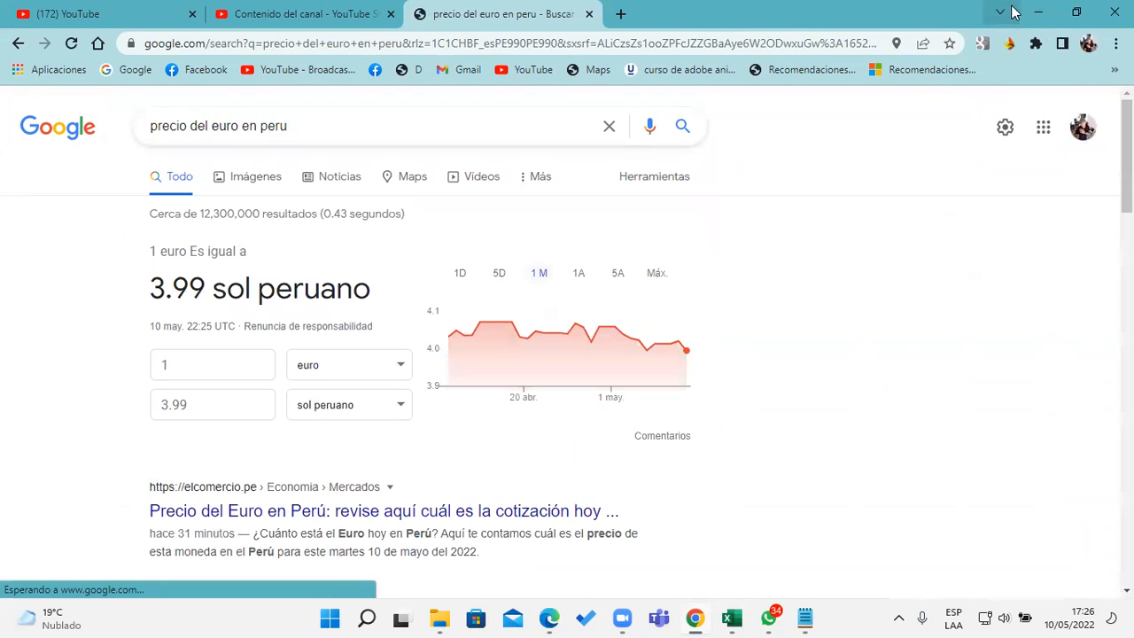
- Return to Excel and enter the euro exchange rate 3.99 in D8 under P. EURO
{"action": "left_click", "coordinate": [1039, 13]}
{"action": "left_click", "coordinate": [457, 338]}
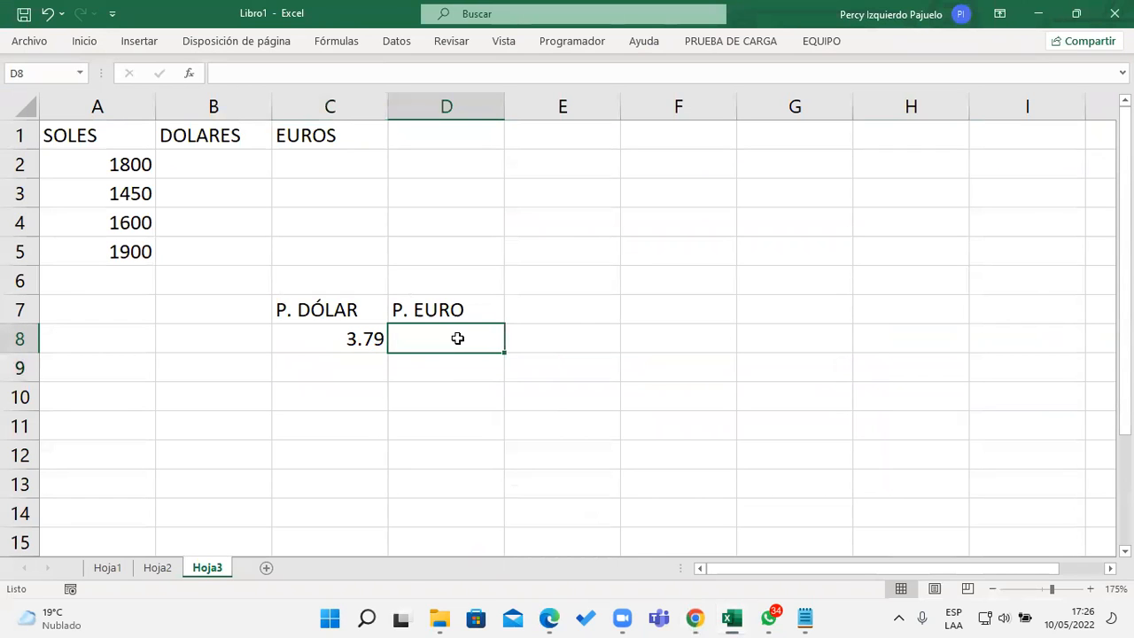
{"action": "type", "text": "3.99"}
{"action": "key", "text": "Return"}
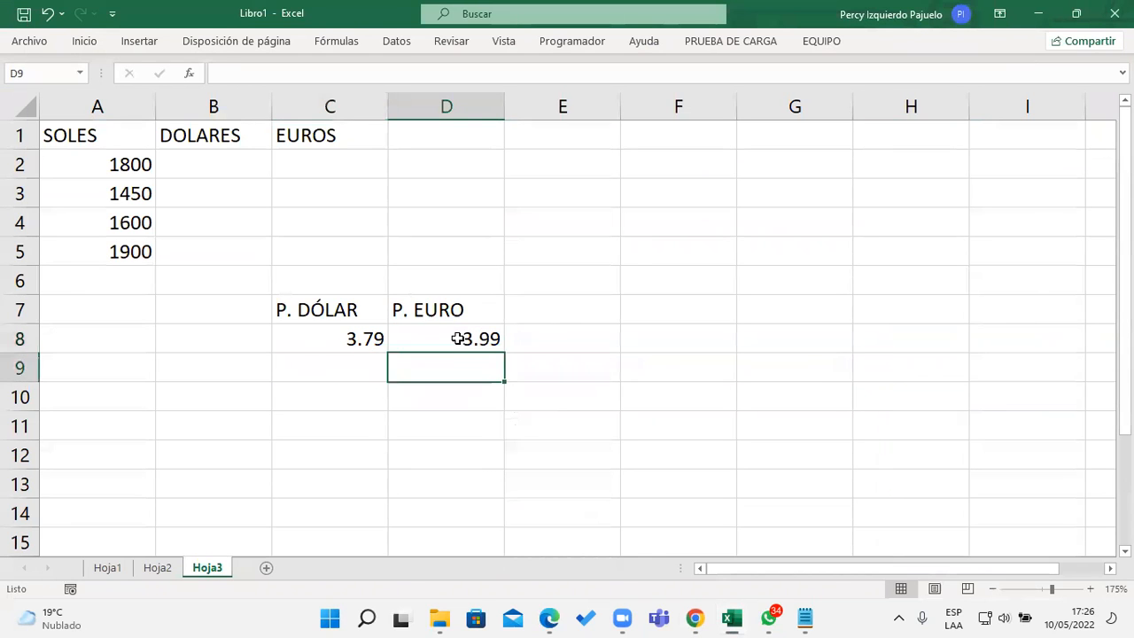
{"action": "left_click", "coordinate": [668, 361]}
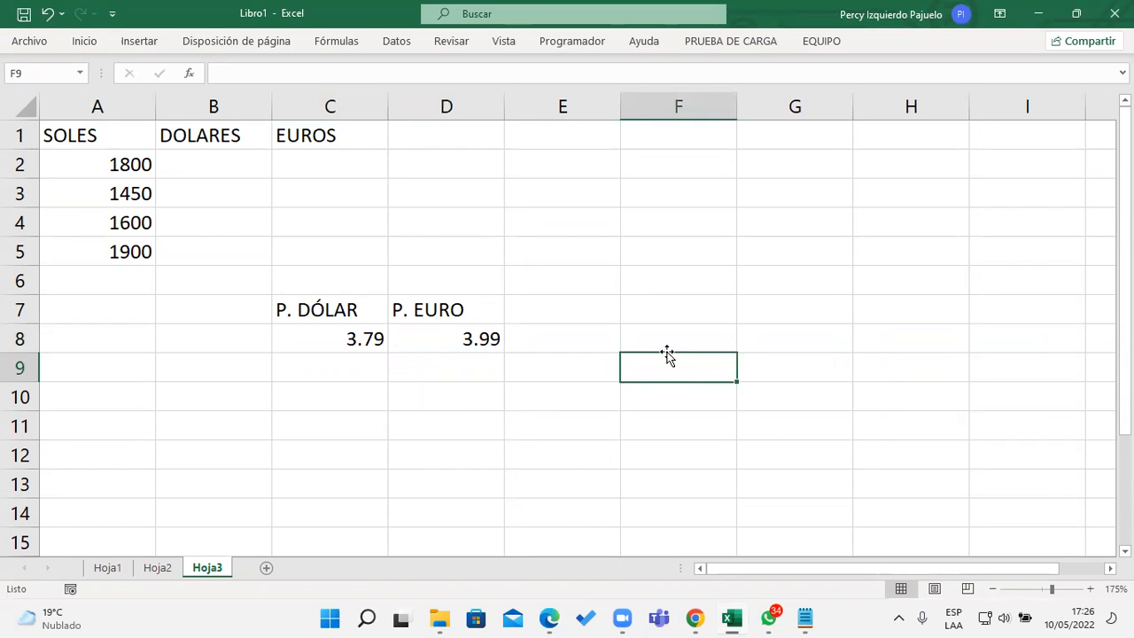
- Write the conversion note "Dolares = soles / p. dólar" in A11
{"action": "left_click", "coordinate": [250, 168]}
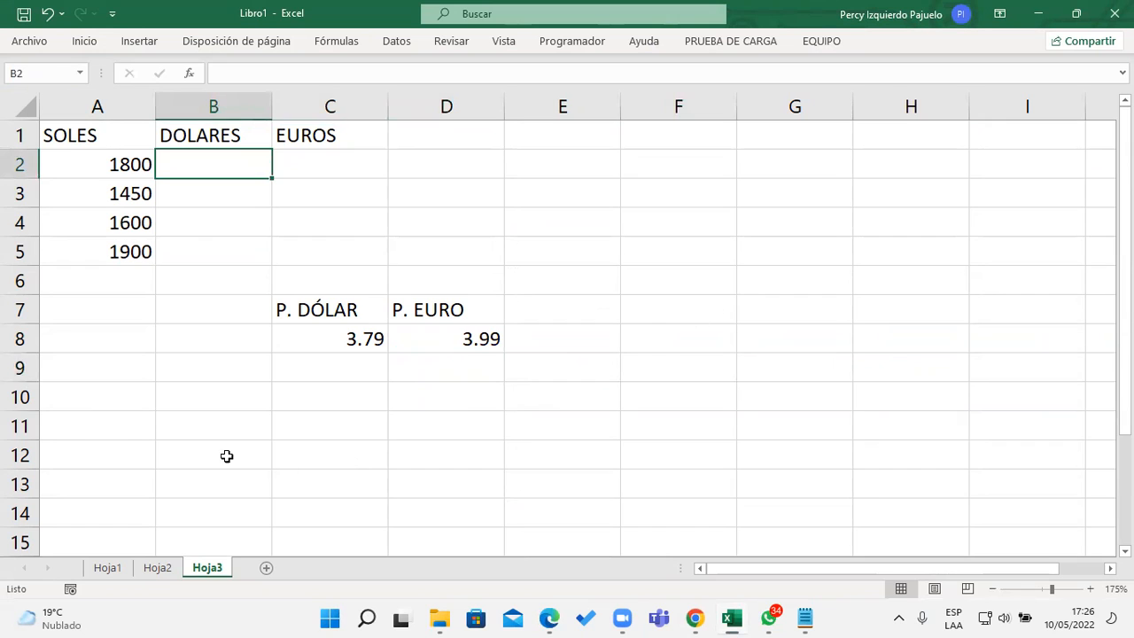
{"action": "left_click", "coordinate": [145, 429]}
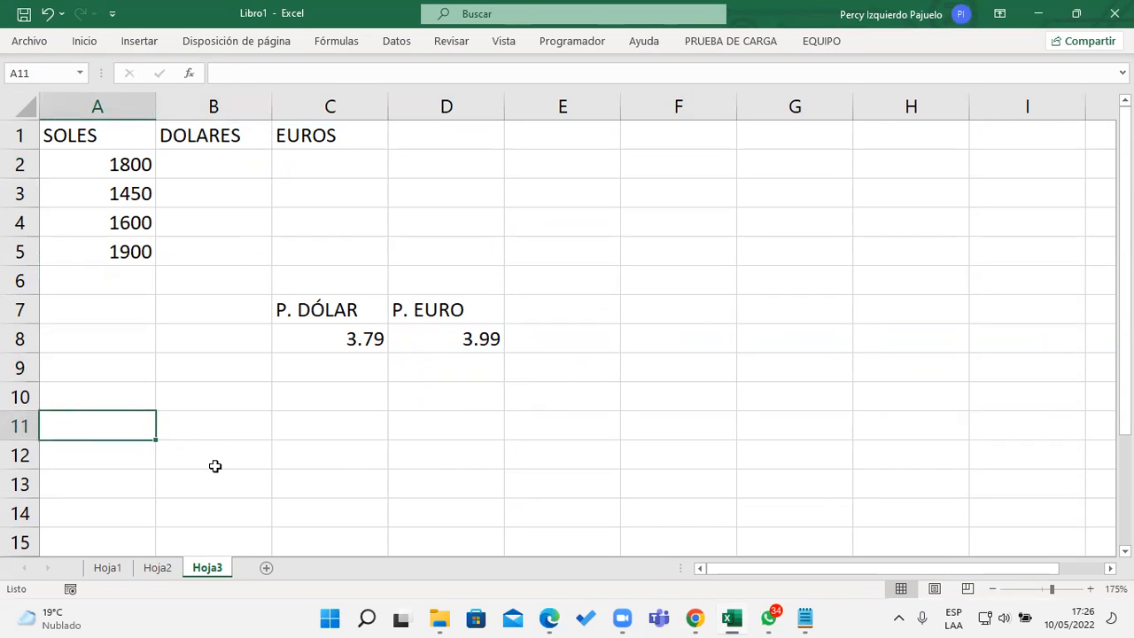
{"action": "type", "text": "Do"}
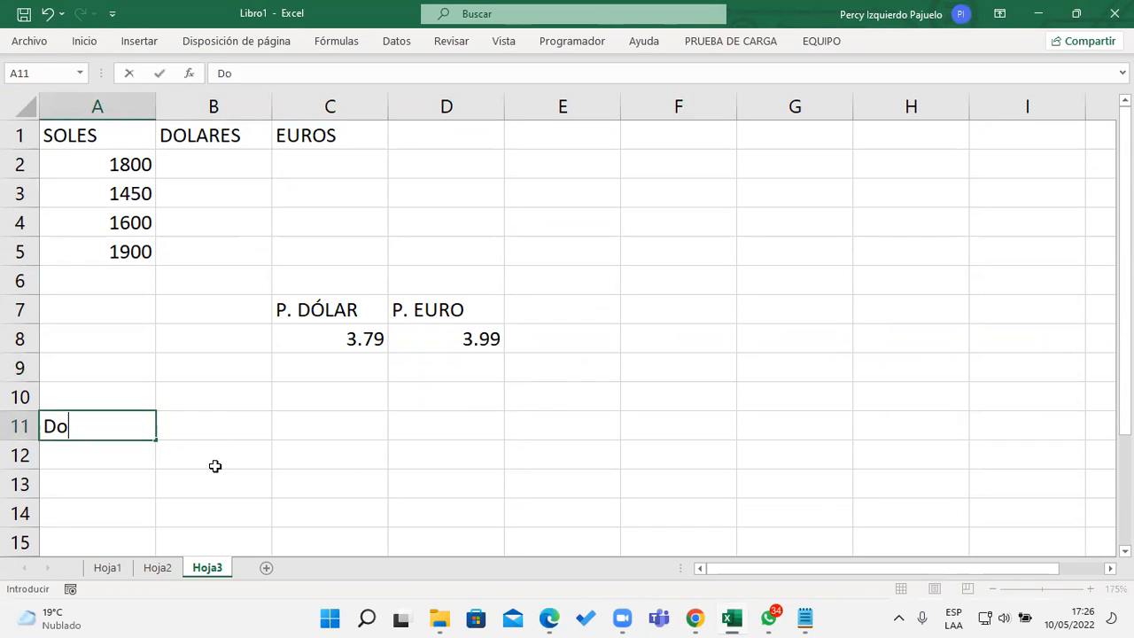
{"action": "type", "text": "lares = "}
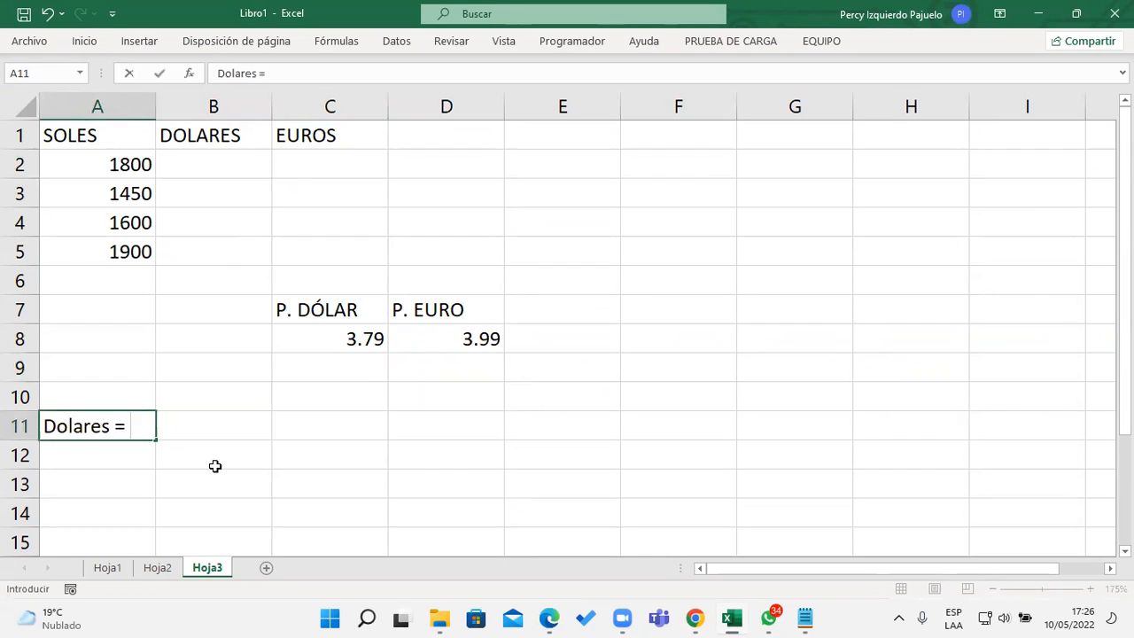
{"action": "type", "text": "soles / "}
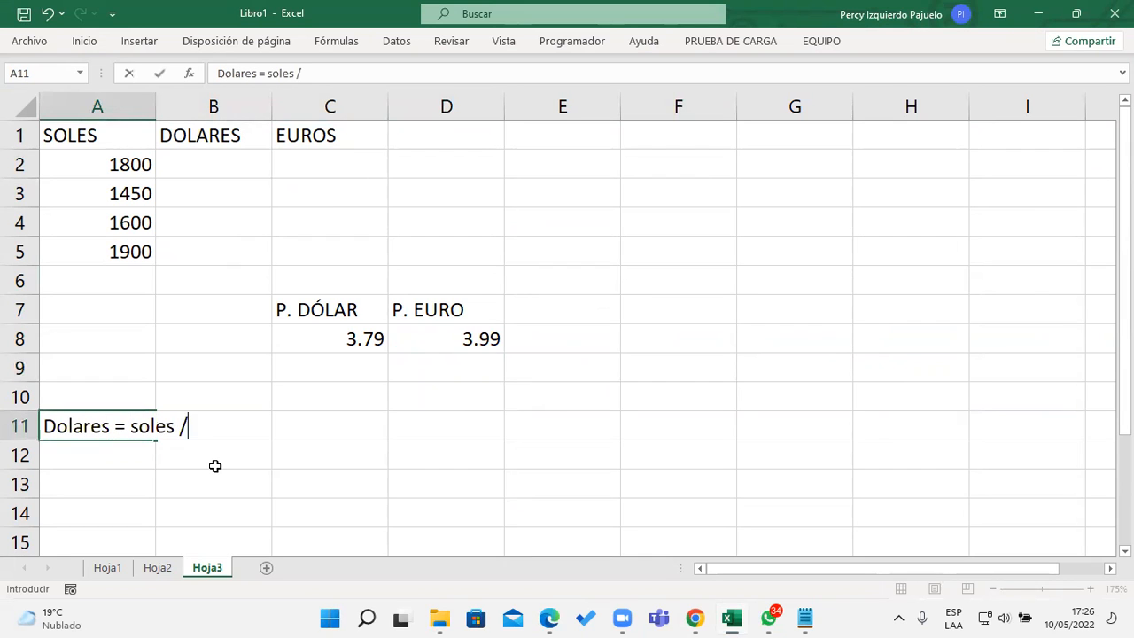
{"action": "type", "text": "p. dolar"}
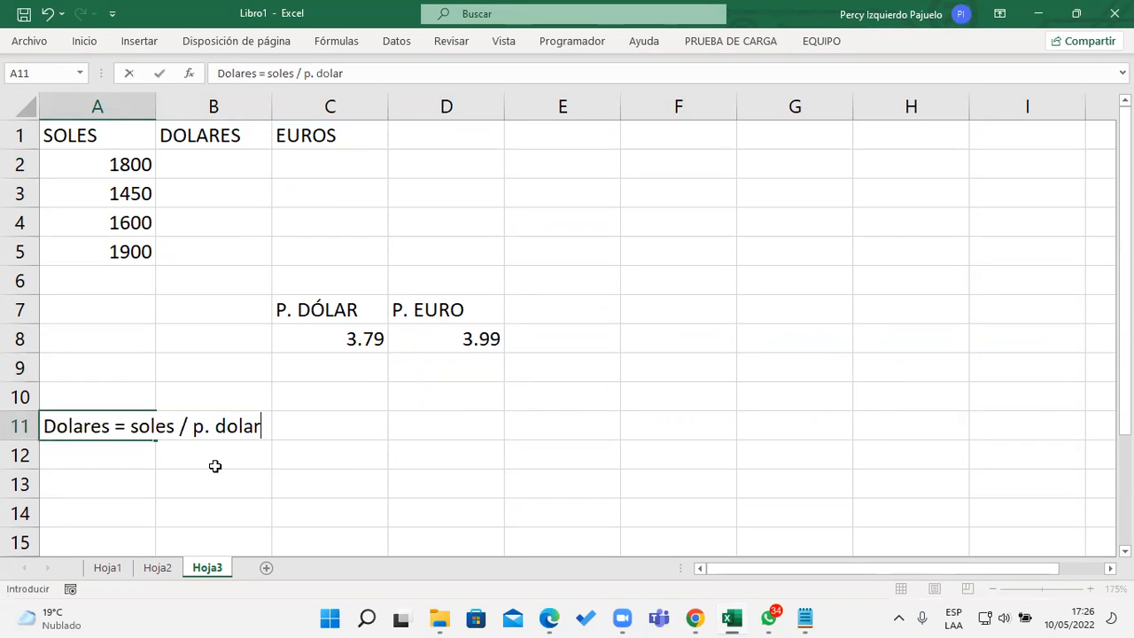
{"action": "key", "text": "Return"}
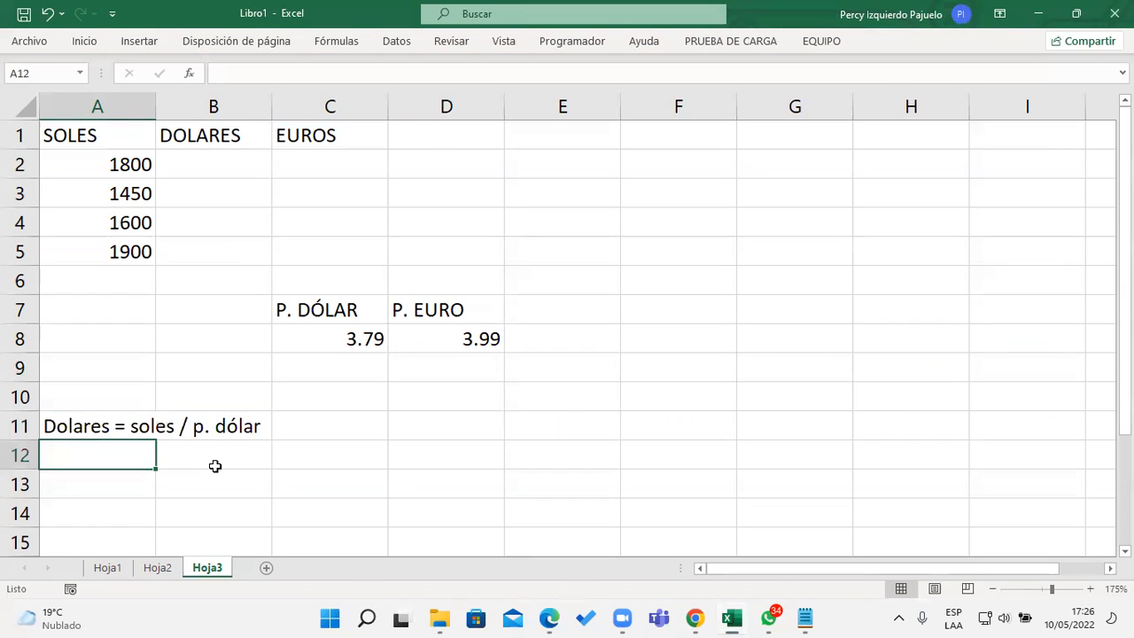
- Write the conversion note "Euros = Soles / P.euro" in A12
{"action": "type", "text": "E"}
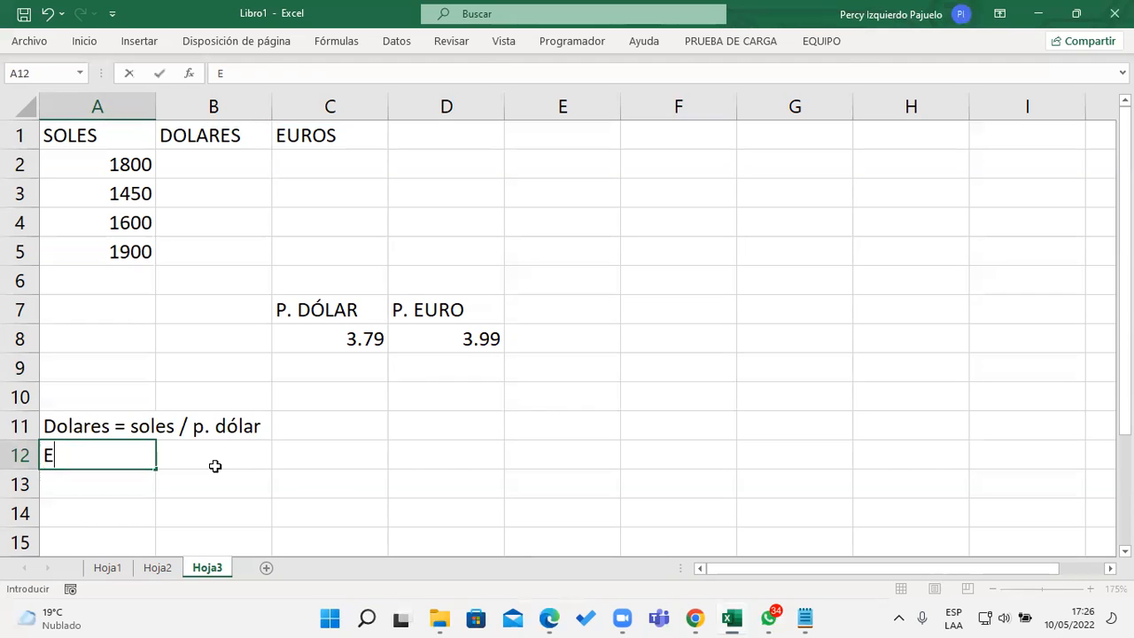
{"action": "type", "text": "uros "}
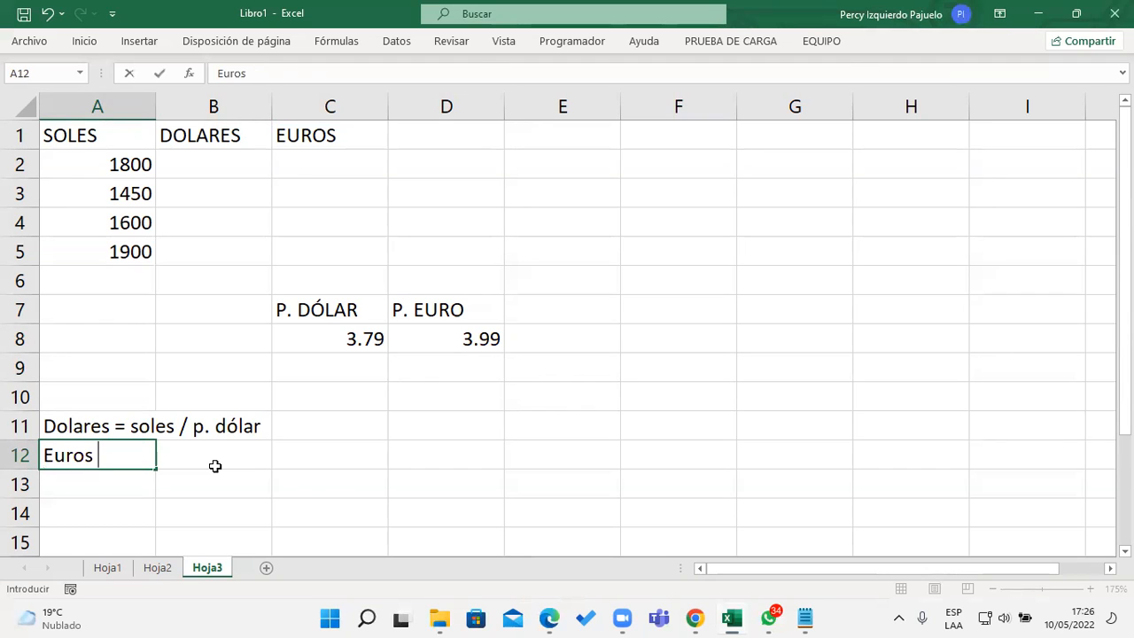
{"action": "type", "text": "= Soles / "}
{"action": "type", "text": "P."}
{"action": "type", "text": "euro"}
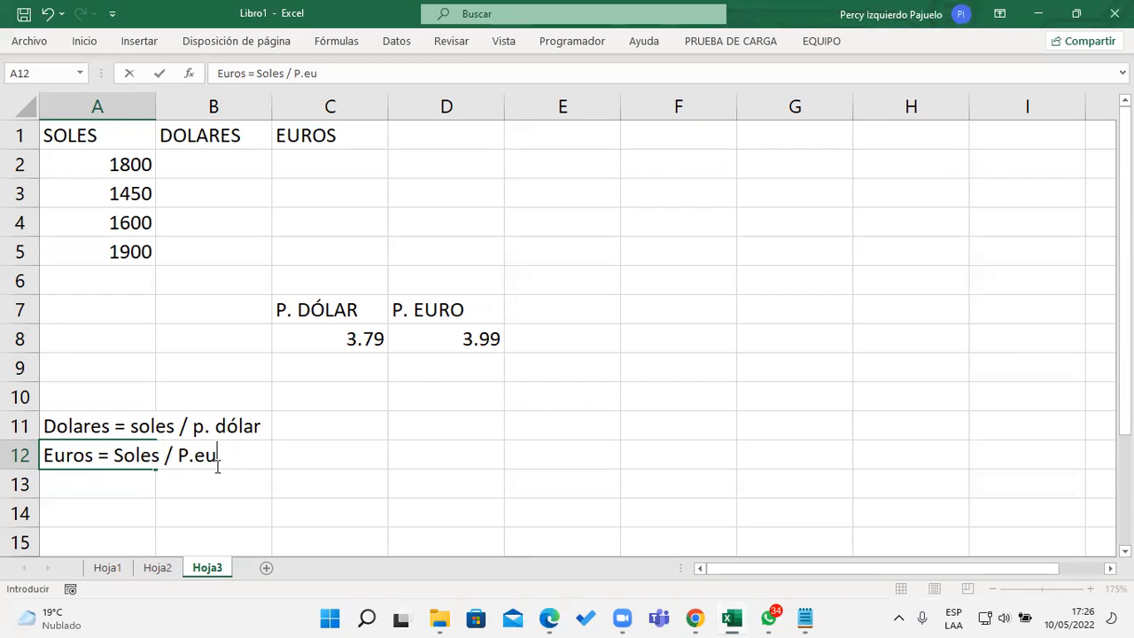
{"action": "key", "text": "Return"}
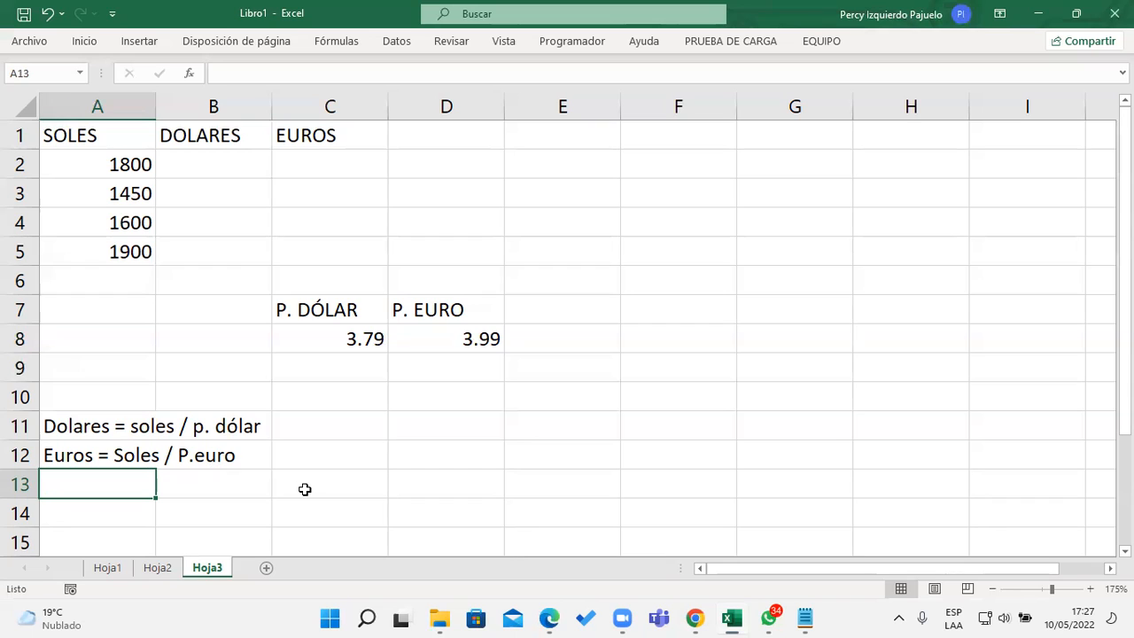
- Enter the formula =A2/C8 in B2 to convert the first soles amount to dollars
{"action": "left_click", "coordinate": [240, 166]}
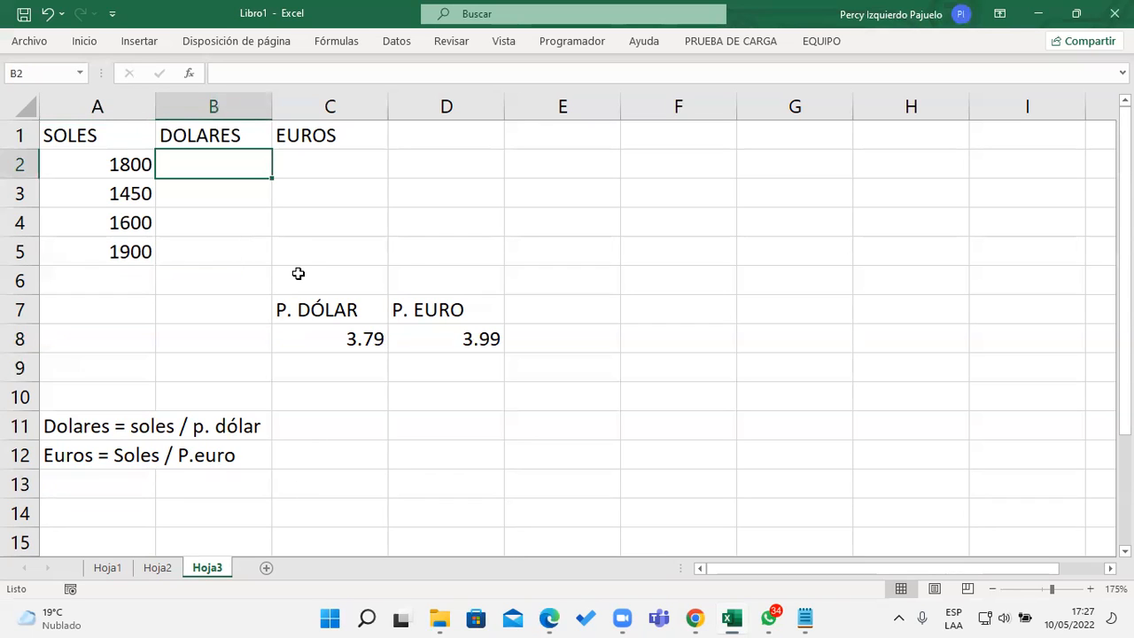
{"action": "type", "text": "="}
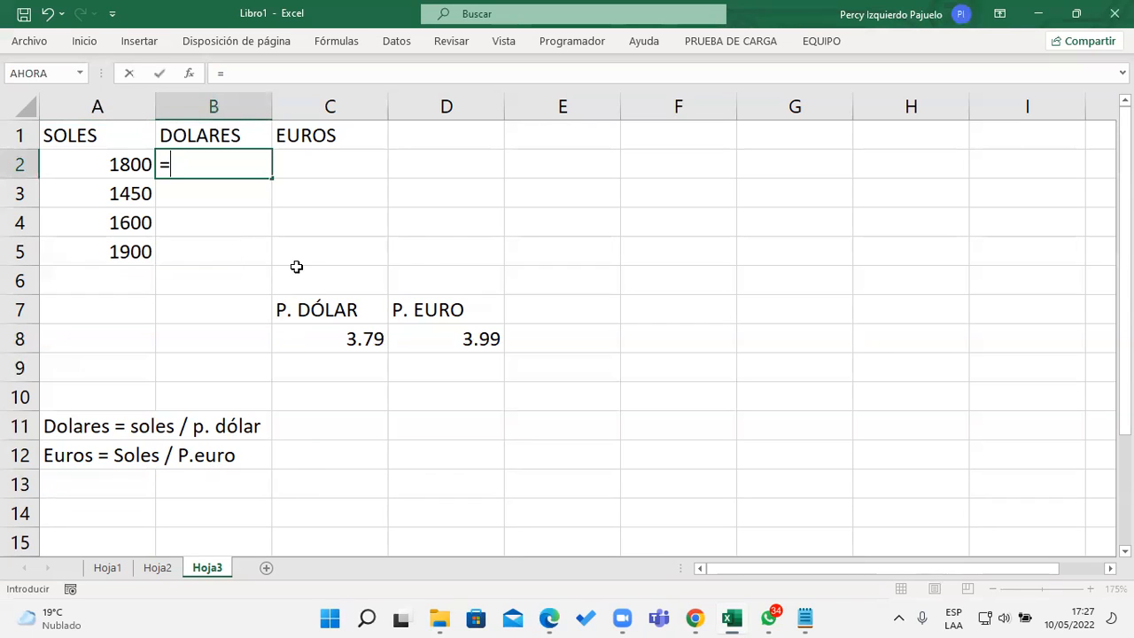
{"action": "left_click", "coordinate": [101, 170]}
{"action": "type", "text": "/"}
{"action": "left_click", "coordinate": [288, 338]}
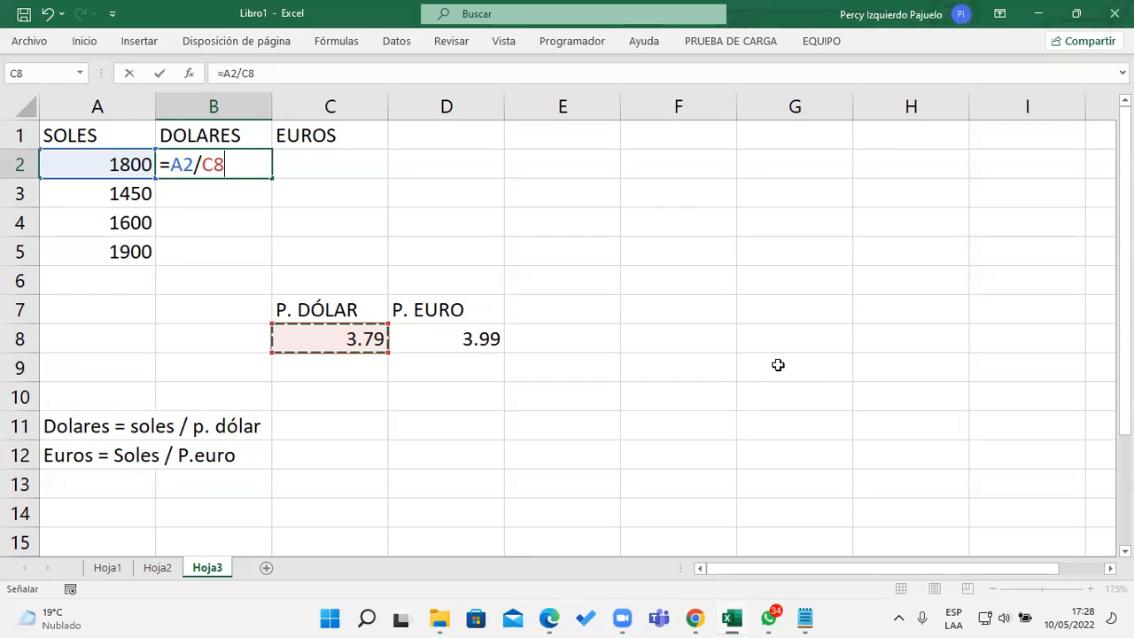
{"action": "key", "text": "Return"}
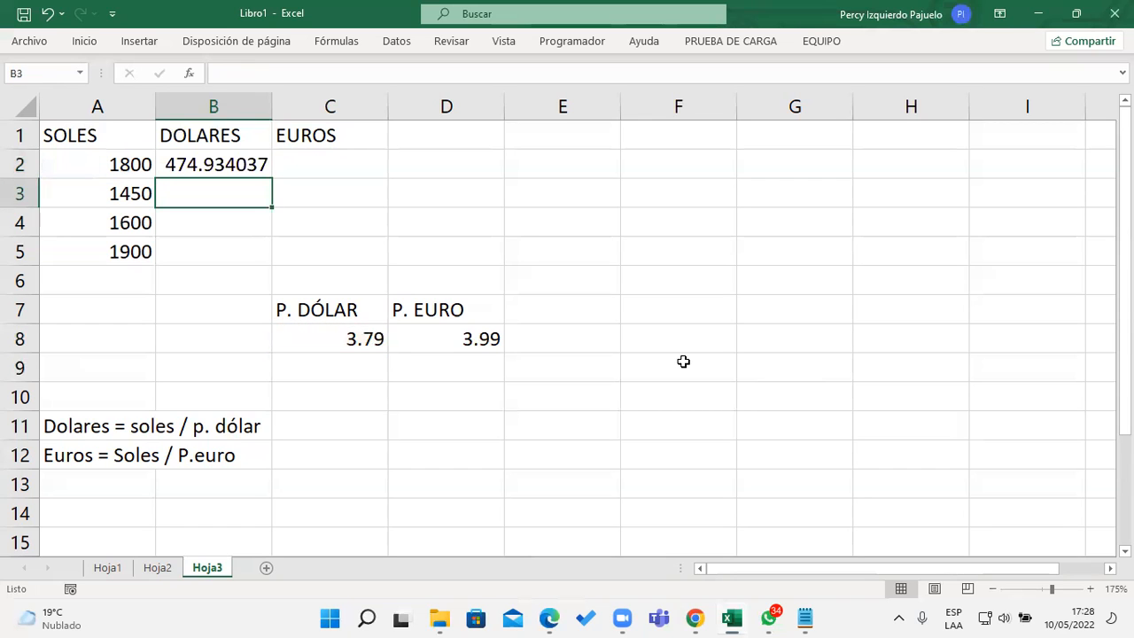
- Fill the relative dollar formula from B2 down to B5 and examine the cell references in B3
{"action": "left_click", "coordinate": [264, 163]}
{"action": "left_click_drag", "start_coordinate": [271, 179], "coordinate": [273, 265]}
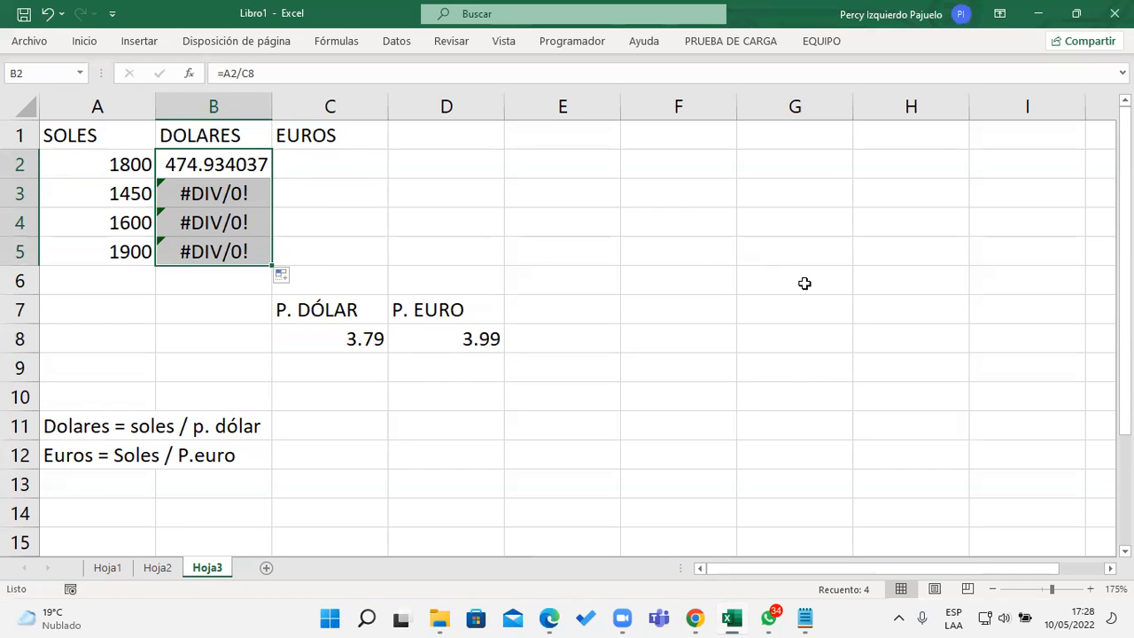
{"action": "left_click", "coordinate": [242, 196]}
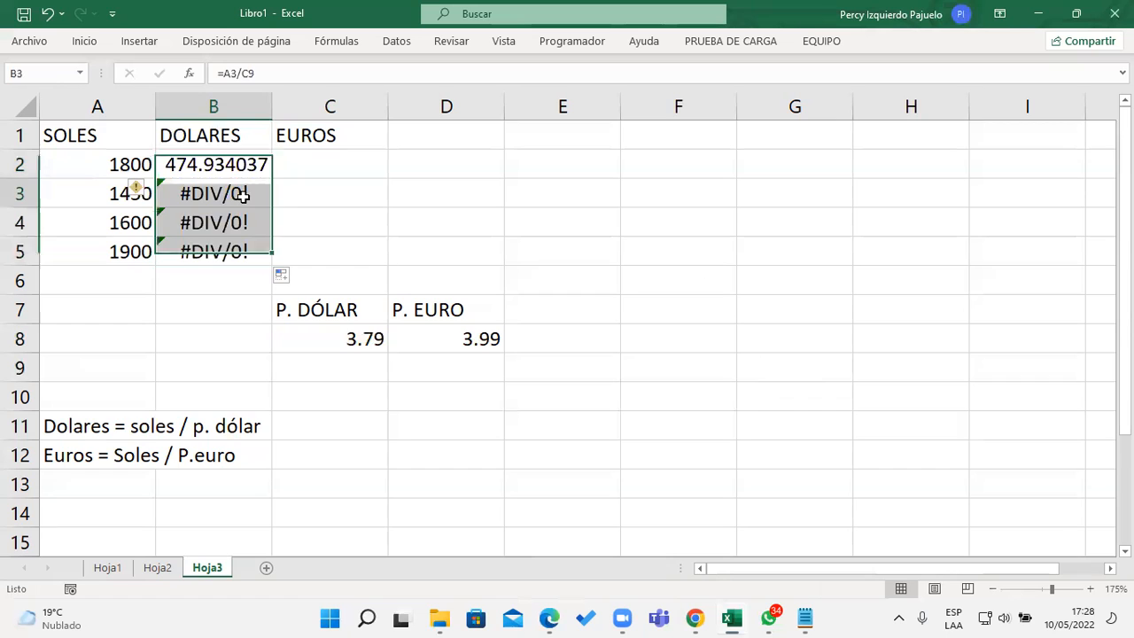
{"action": "double_click", "coordinate": [243, 193]}
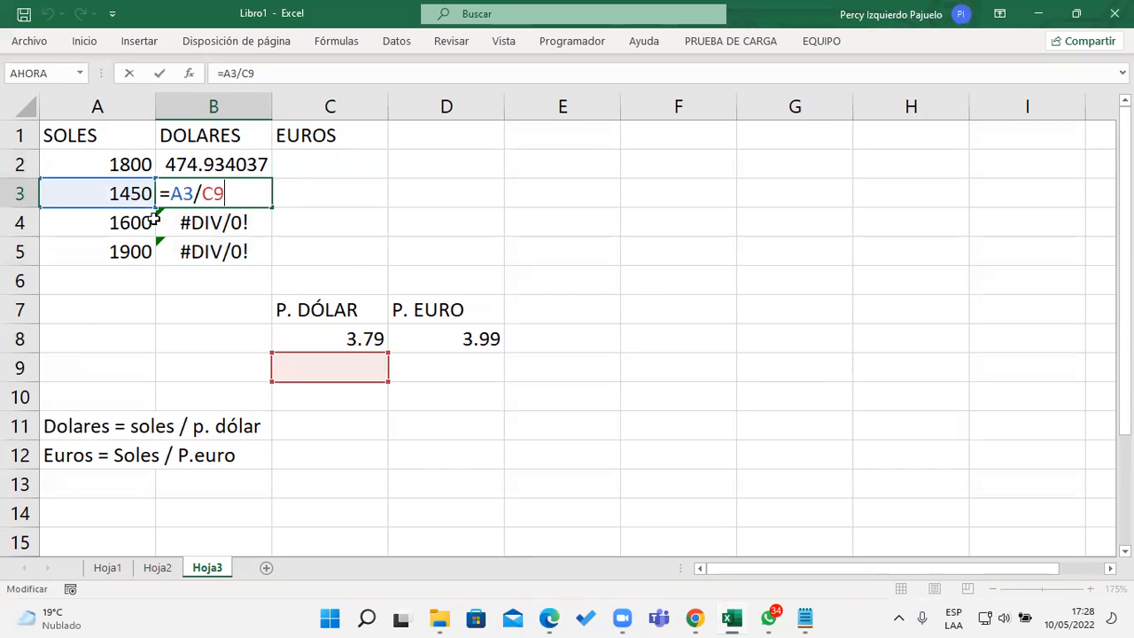
{"action": "left_click_drag", "start_coordinate": [192, 193], "coordinate": [173, 195]}
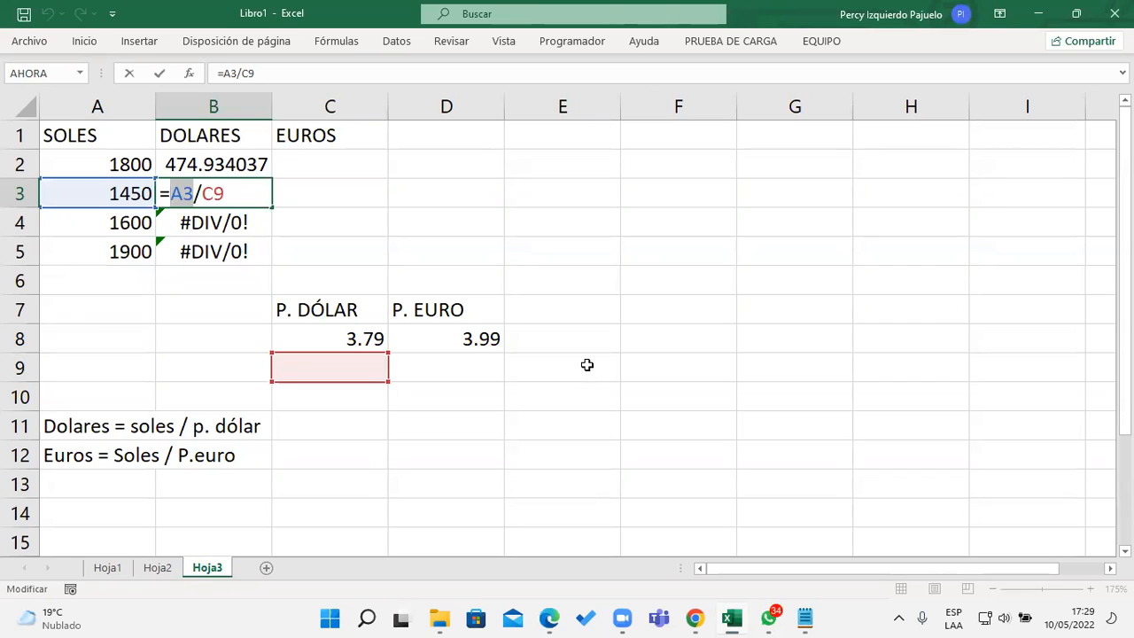
{"action": "key", "text": "Return"}
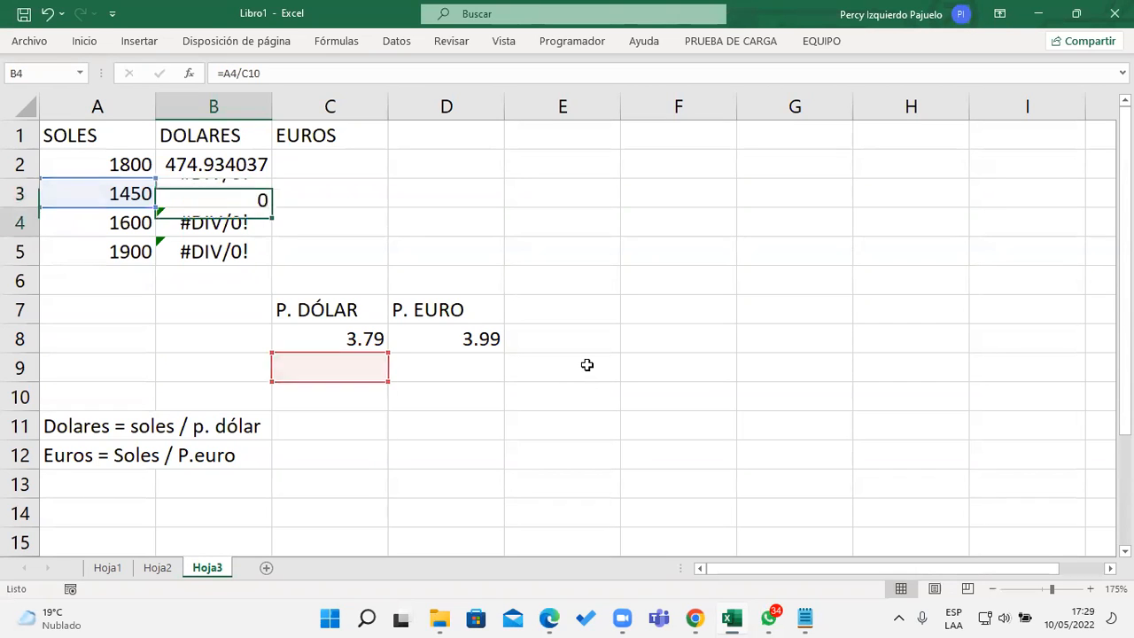
- Make the dollar rate reference in B2 absolute as =A2/$C$8 and fill the formula down to B5
{"action": "left_click", "coordinate": [256, 166]}
{"action": "double_click", "coordinate": [257, 167]}
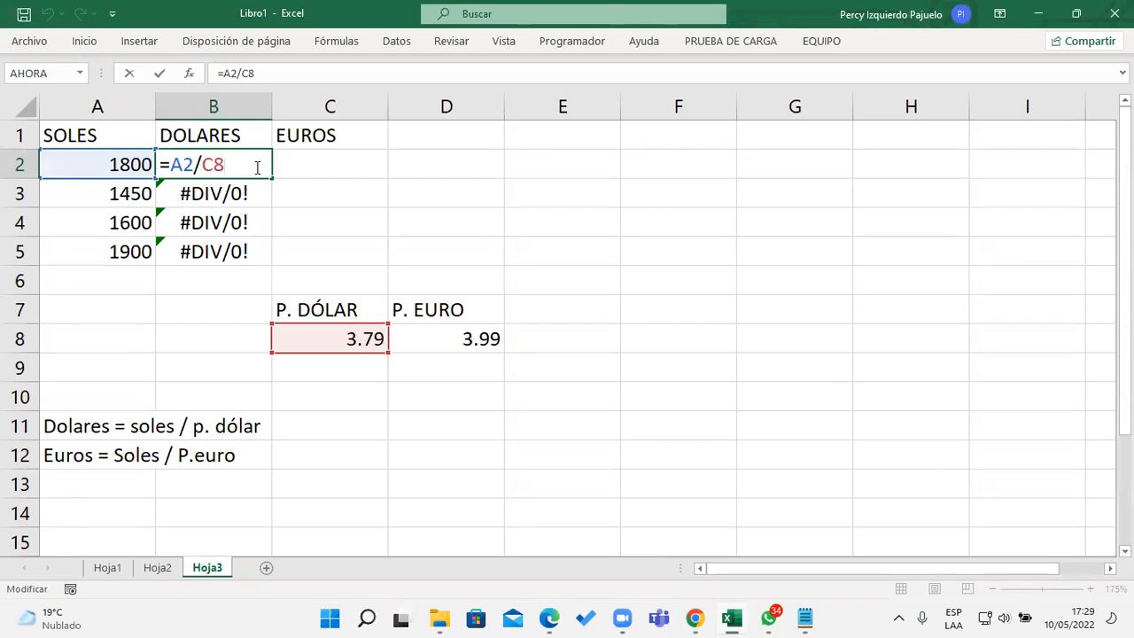
{"action": "left_click", "coordinate": [450, 80]}
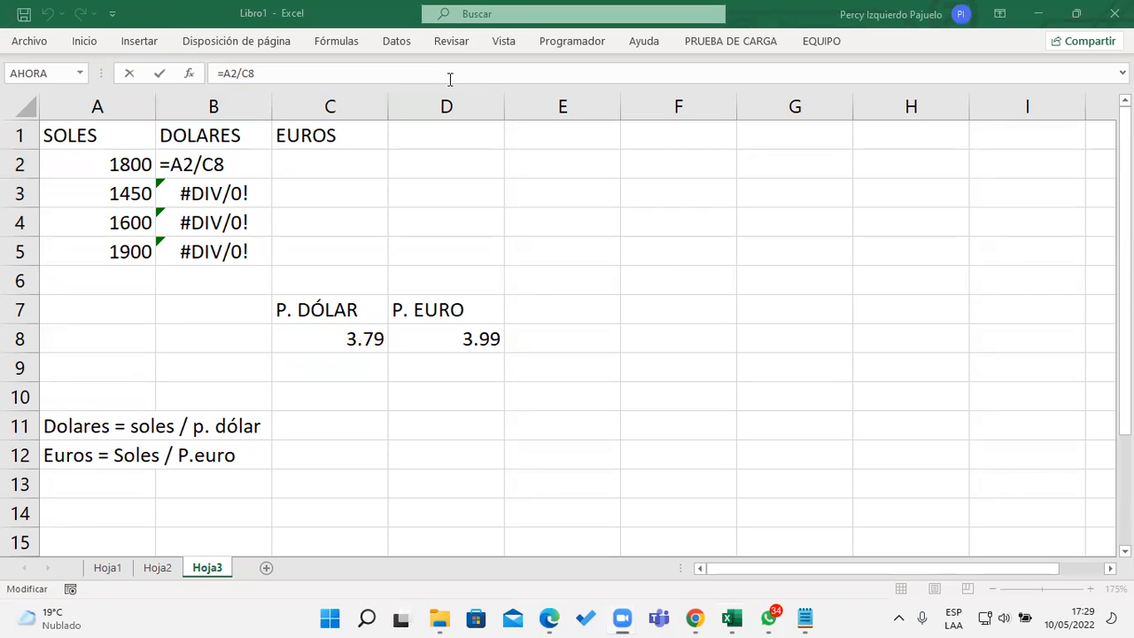
{"action": "left_click", "coordinate": [243, 165]}
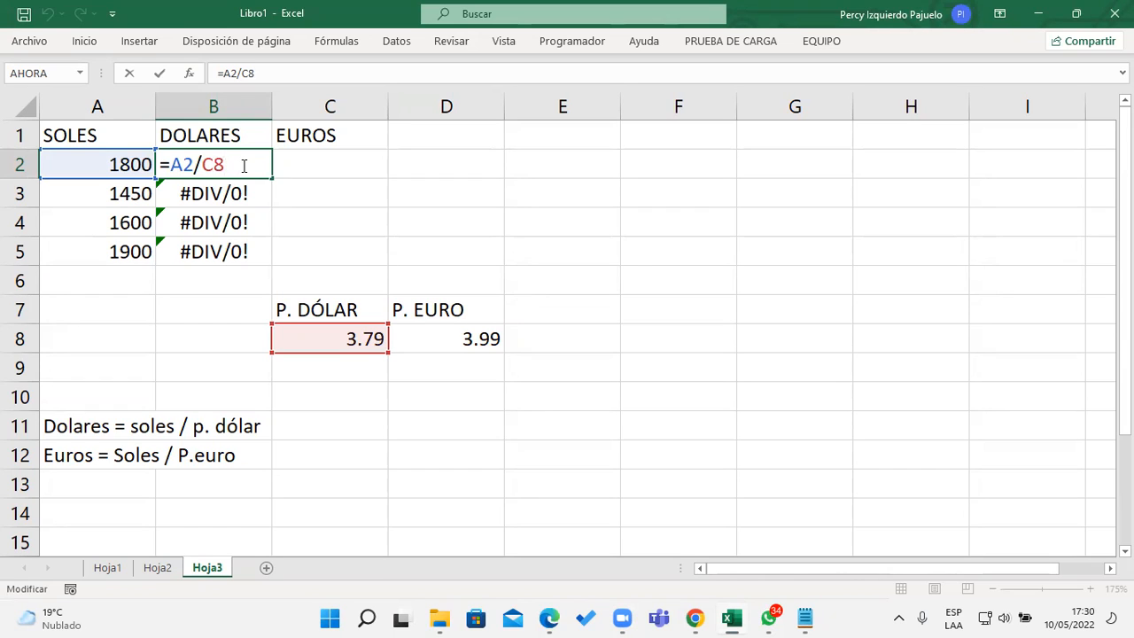
{"action": "key", "text": "F4"}
{"action": "key", "text": "Return"}
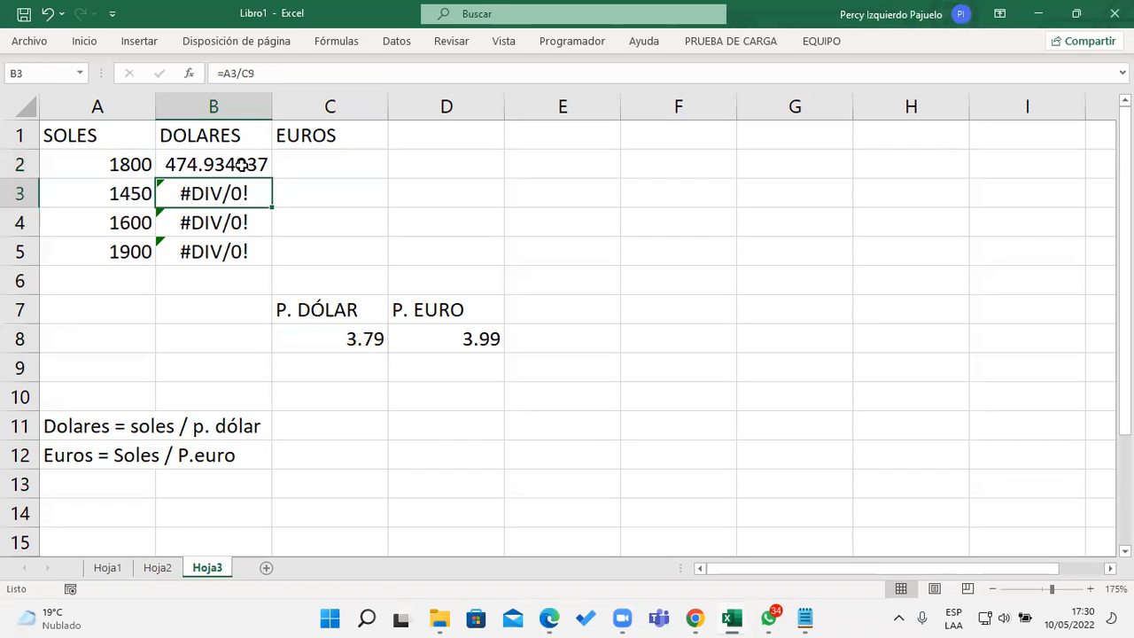
{"action": "left_click", "coordinate": [241, 165]}
{"action": "left_click_drag", "start_coordinate": [272, 178], "coordinate": [273, 257]}
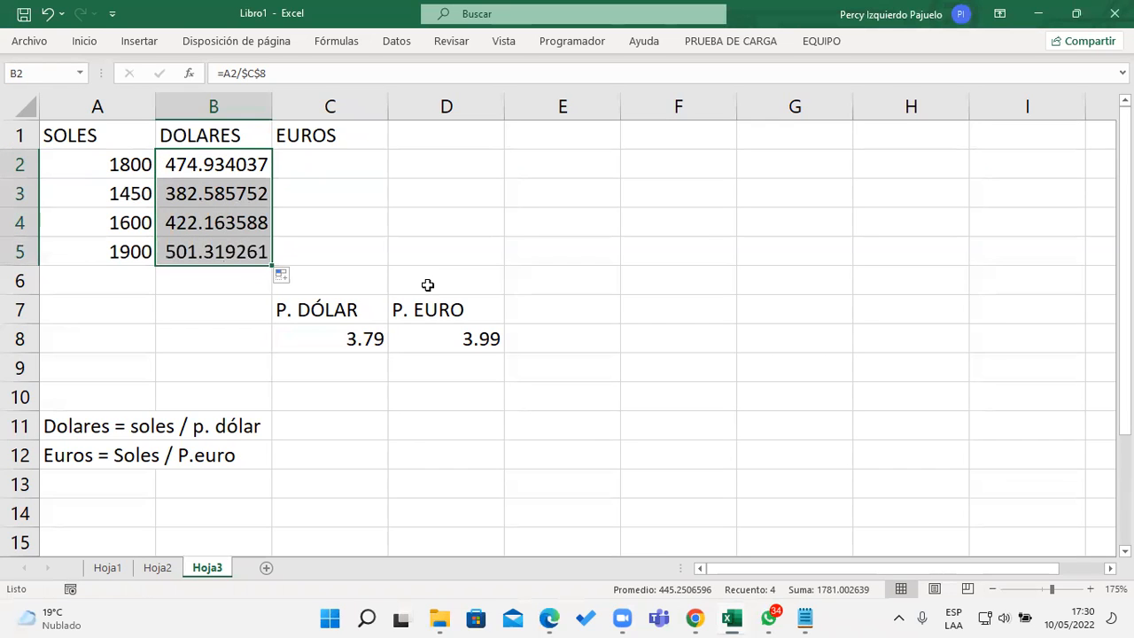
- Write the formula =A2/D8 in C2 to convert the first soles amount to euros
{"action": "left_click", "coordinate": [344, 162]}
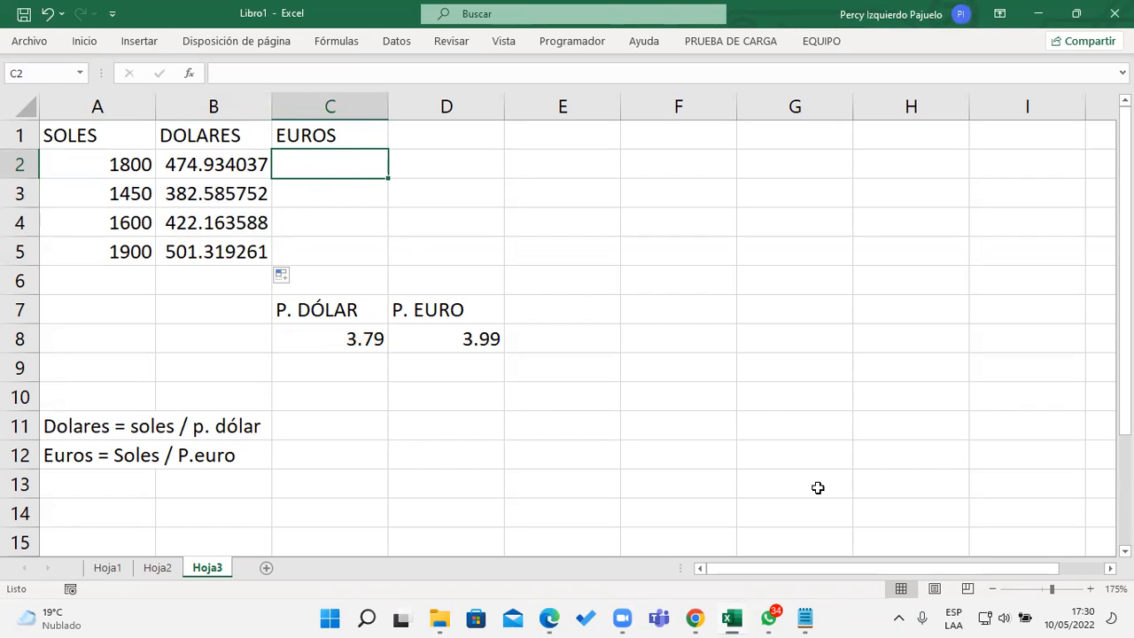
{"action": "type", "text": "="}
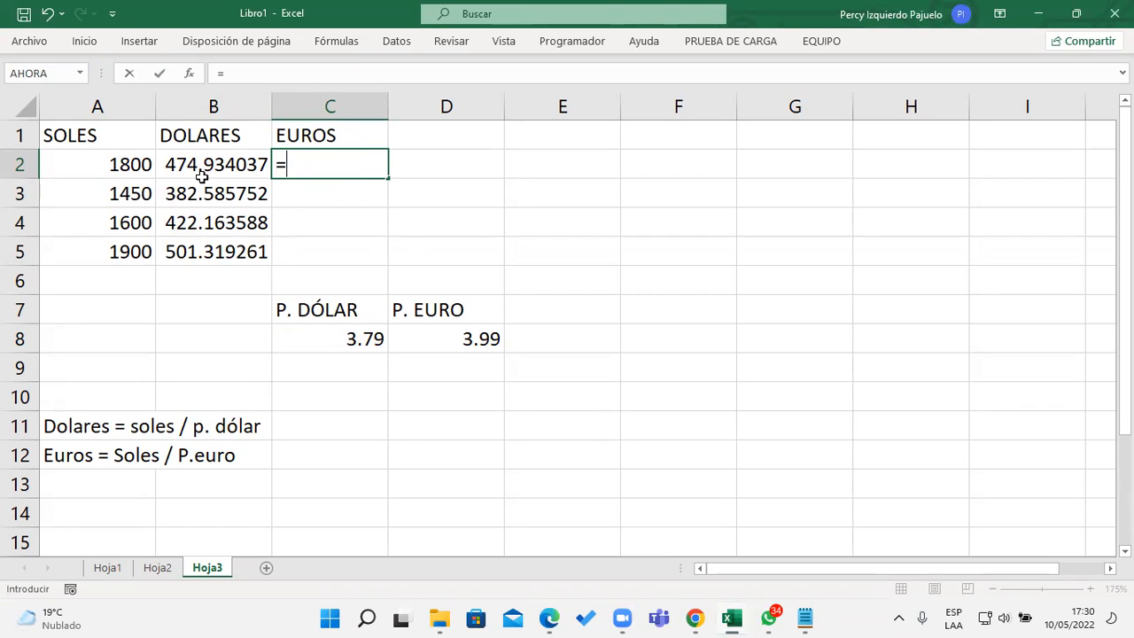
{"action": "left_click", "coordinate": [130, 160]}
{"action": "type", "text": "/"}
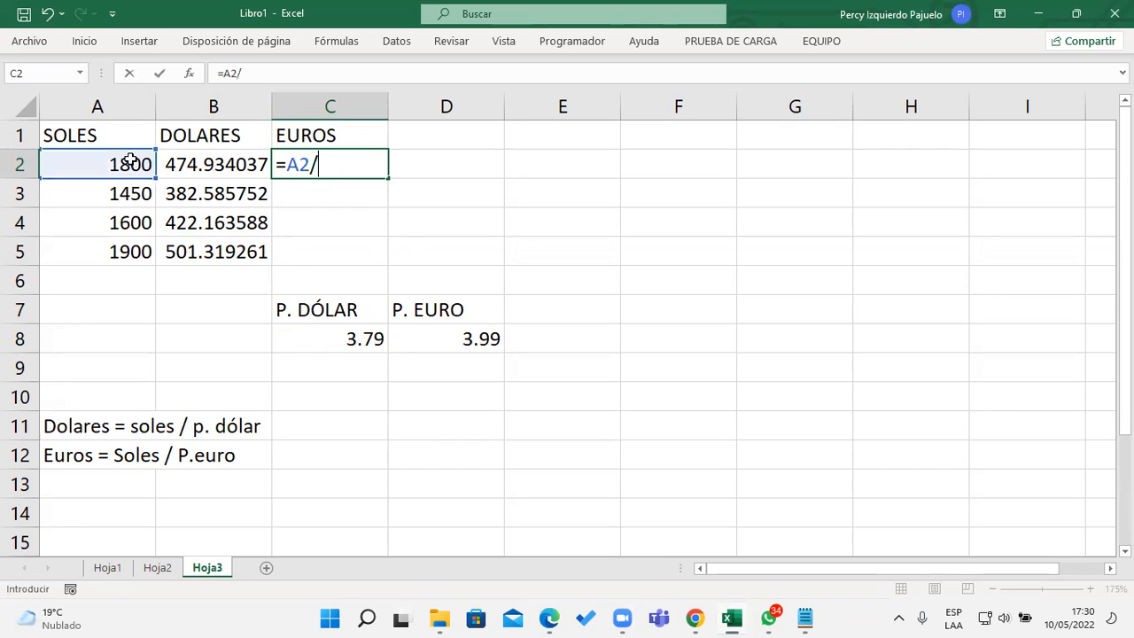
{"action": "left_click", "coordinate": [421, 344]}
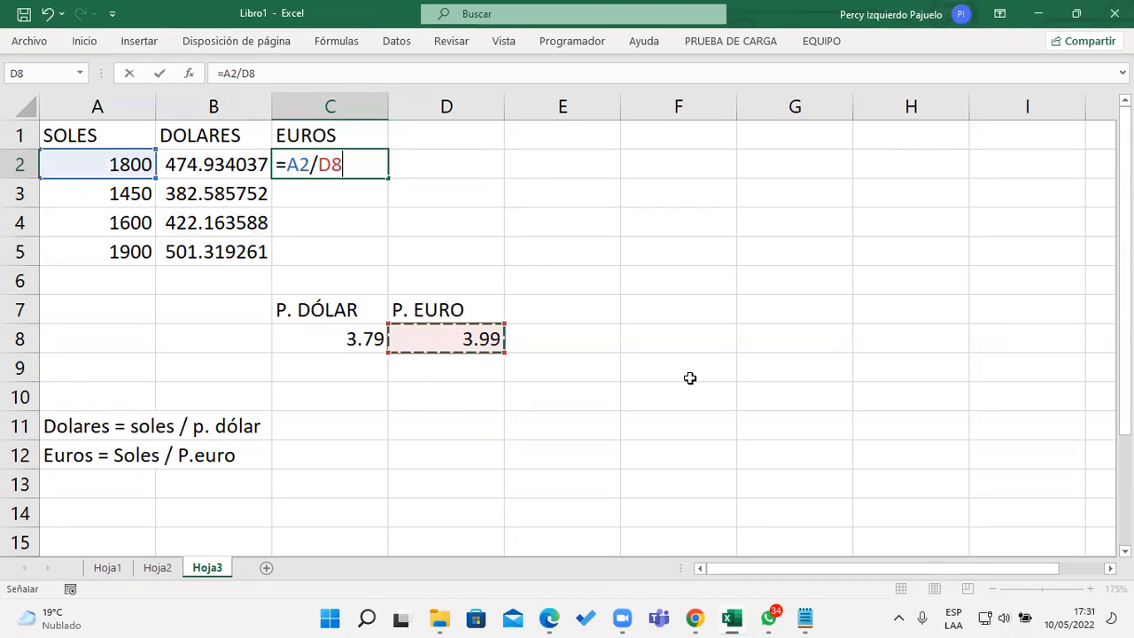
{"action": "left_click", "coordinate": [602, 89]}
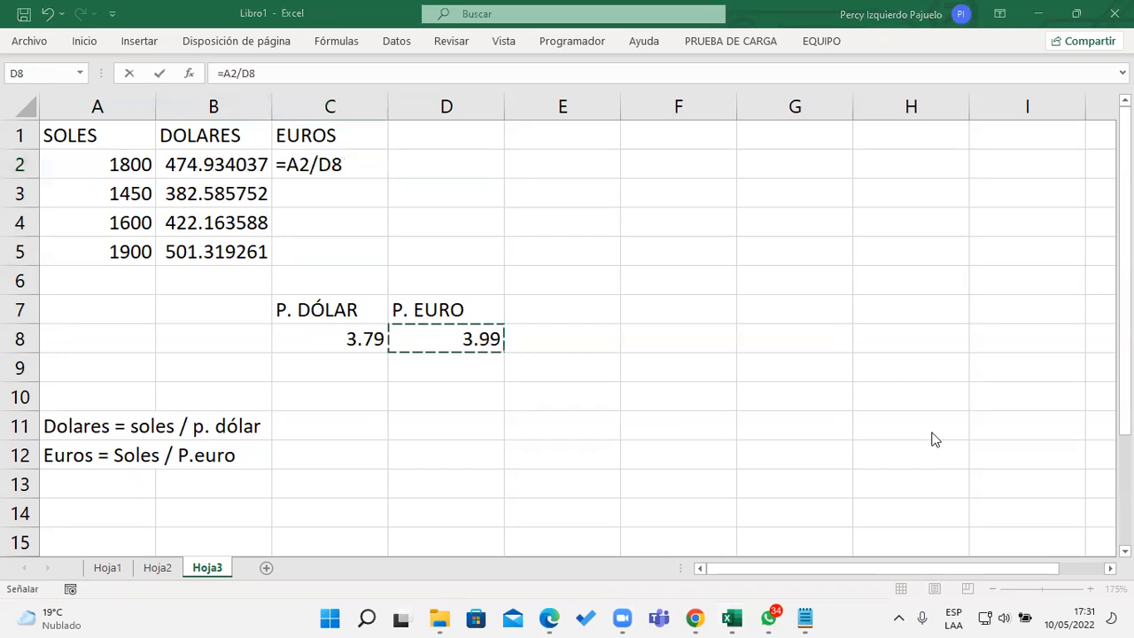
{"action": "left_click", "coordinate": [344, 167]}
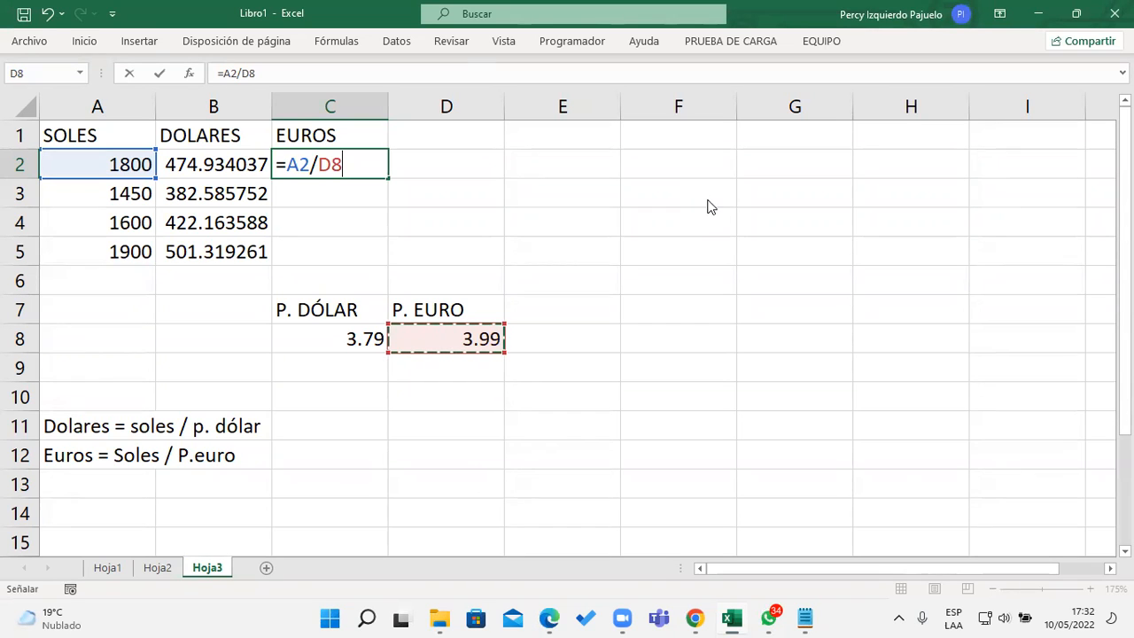
{"action": "left_click", "coordinate": [372, 172]}
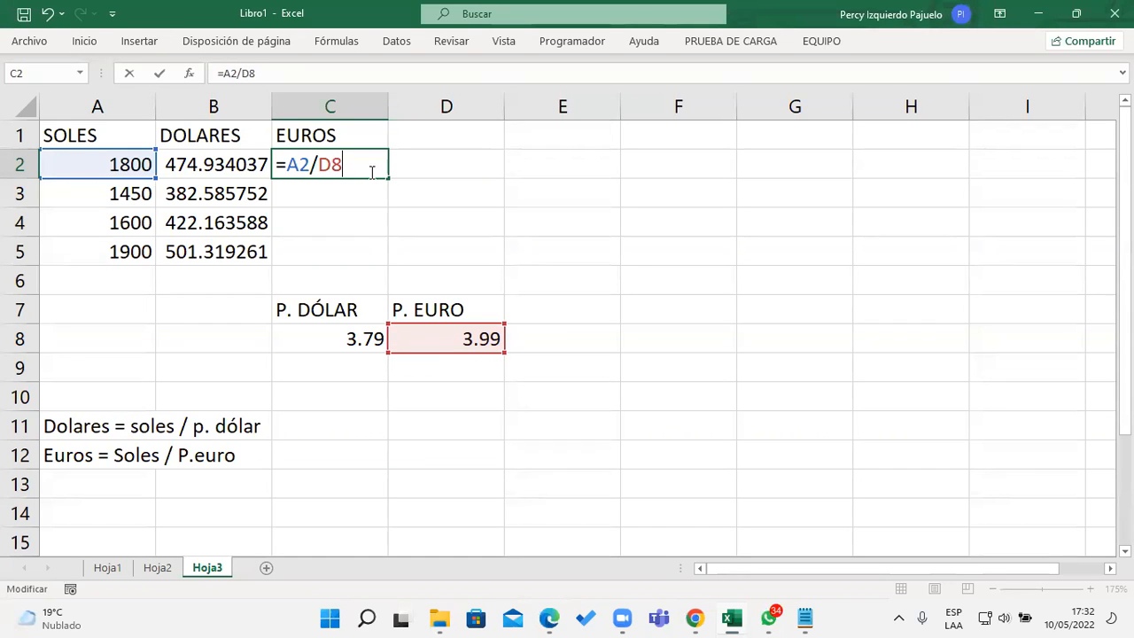
- Make the euro rate reference in C2 absolute as =A2/$D$8 and fill the formula down to C5
{"action": "left_click_drag", "start_coordinate": [328, 163], "coordinate": [363, 159]}
{"action": "left_click", "coordinate": [334, 165]}
{"action": "key", "text": "F4"}
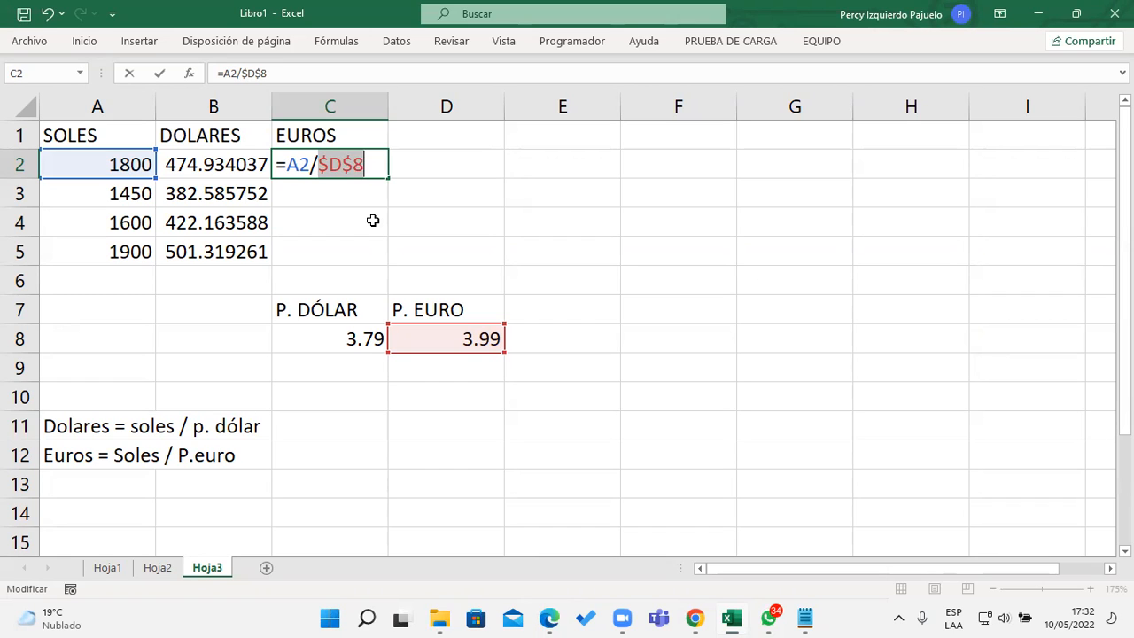
{"action": "key", "text": "Return"}
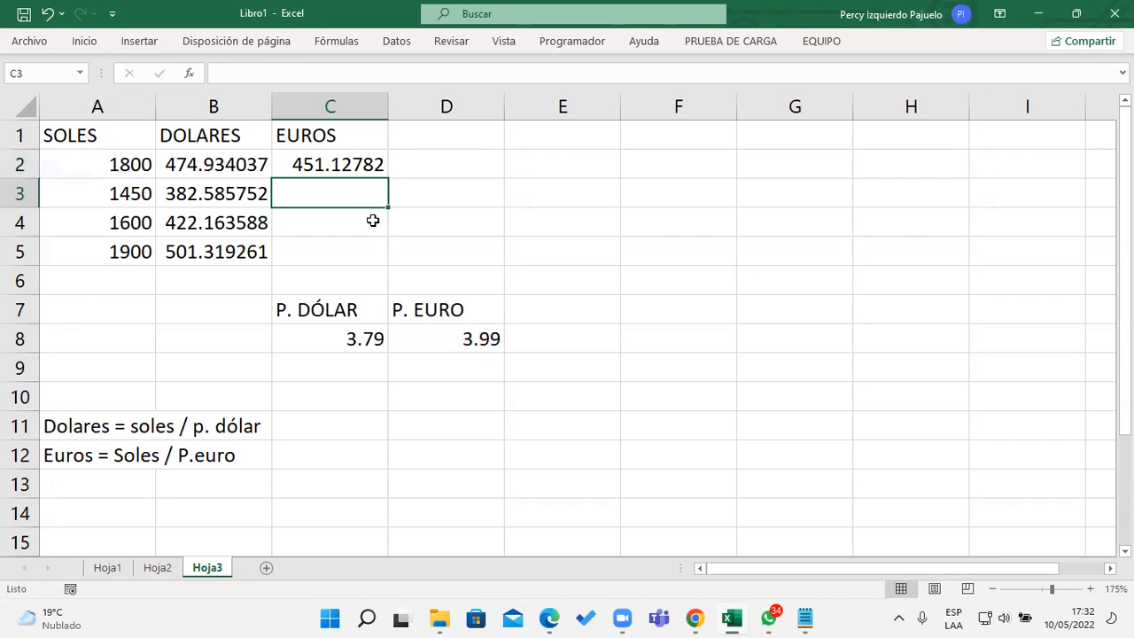
{"action": "left_click", "coordinate": [341, 162]}
{"action": "left_click_drag", "start_coordinate": [386, 179], "coordinate": [401, 268]}
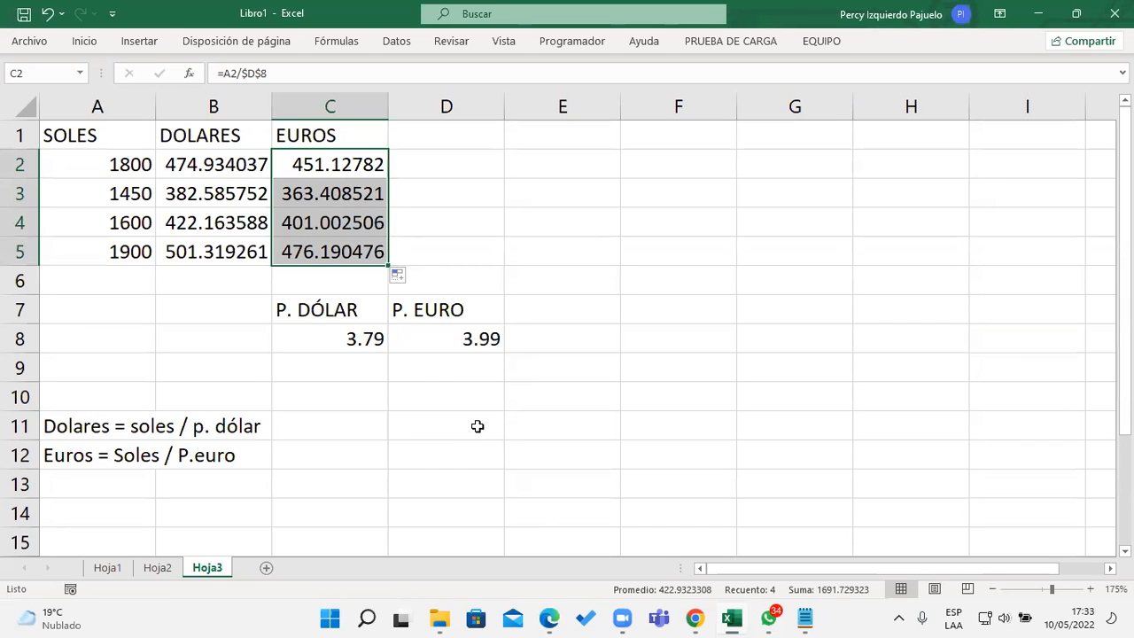
{"action": "left_click", "coordinate": [462, 328]}
{"action": "left_click", "coordinate": [347, 176]}
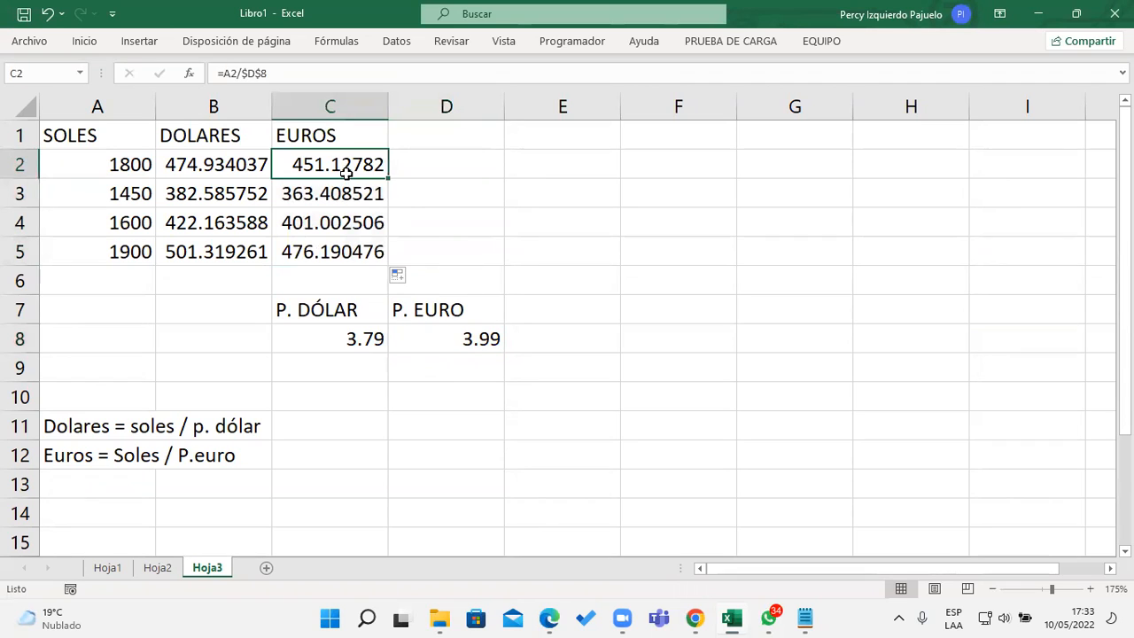
- Format the soles amounts in A2:A5 with the S/ Español (Perú) accounting format
{"action": "left_click_drag", "start_coordinate": [253, 176], "coordinate": [256, 251]}
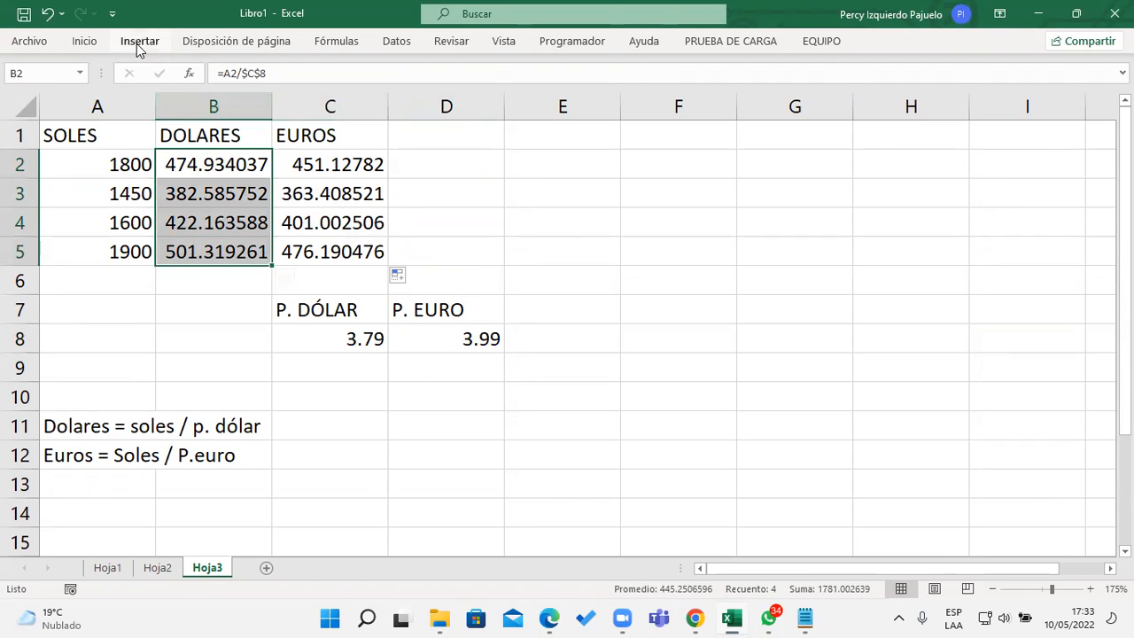
{"action": "left_click_drag", "start_coordinate": [126, 160], "coordinate": [128, 252]}
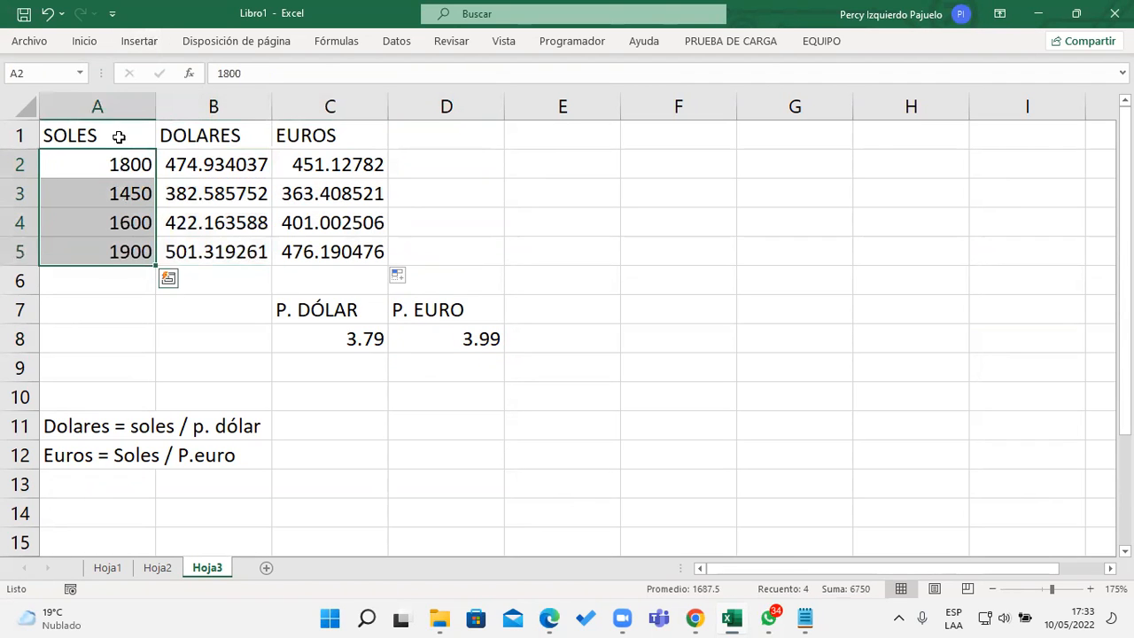
{"action": "left_click", "coordinate": [102, 44]}
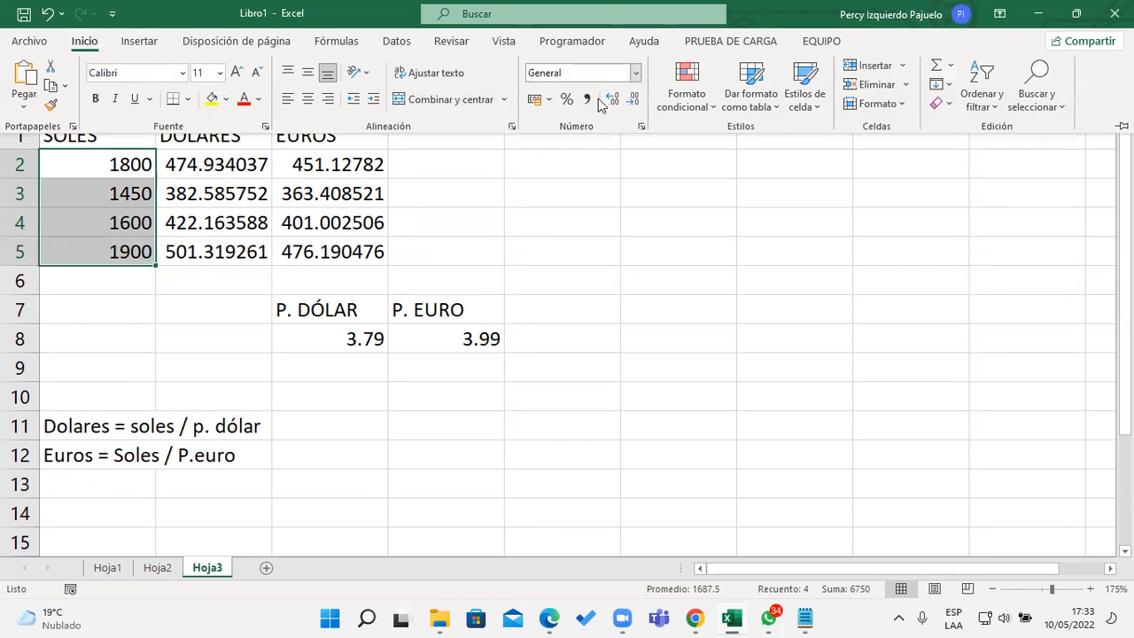
{"action": "left_click", "coordinate": [548, 99]}
{"action": "left_click", "coordinate": [588, 121]}
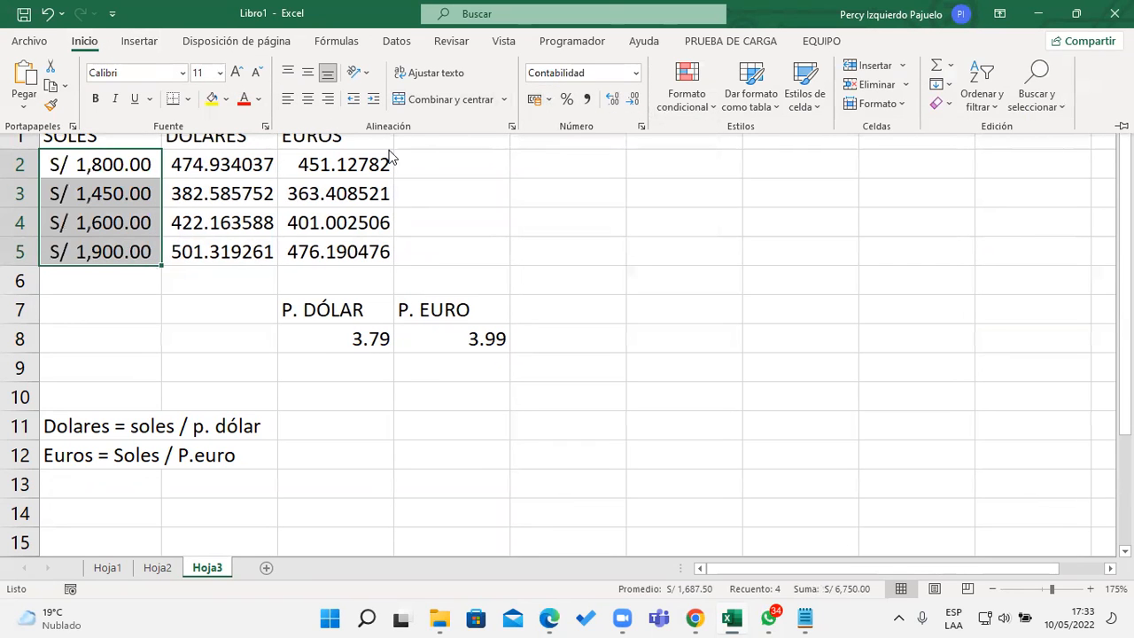
- Format the dollar amounts in B2:B5 as accounting with the $ Español (Estados Unidos) symbol
{"action": "left_click_drag", "start_coordinate": [239, 165], "coordinate": [257, 248]}
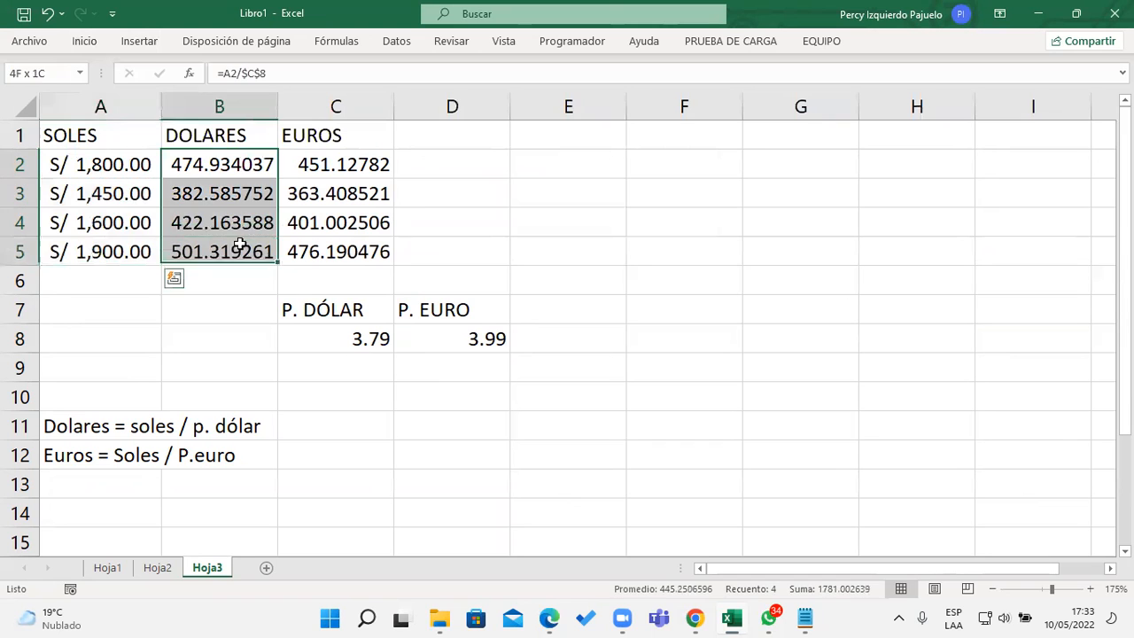
{"action": "left_click", "coordinate": [84, 41]}
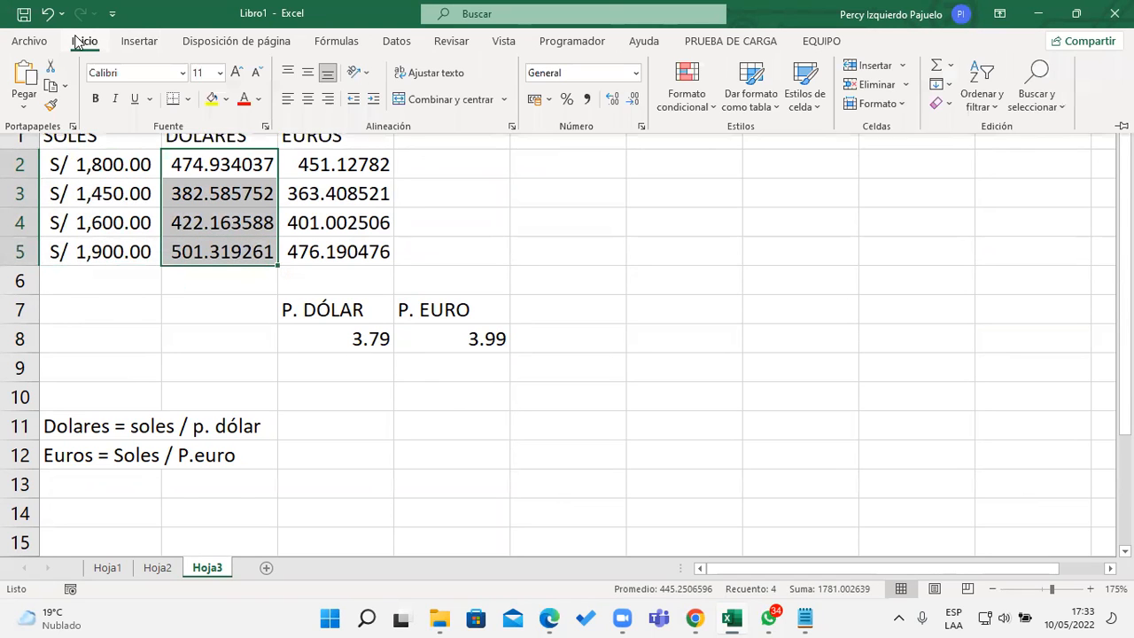
{"action": "left_click", "coordinate": [549, 100]}
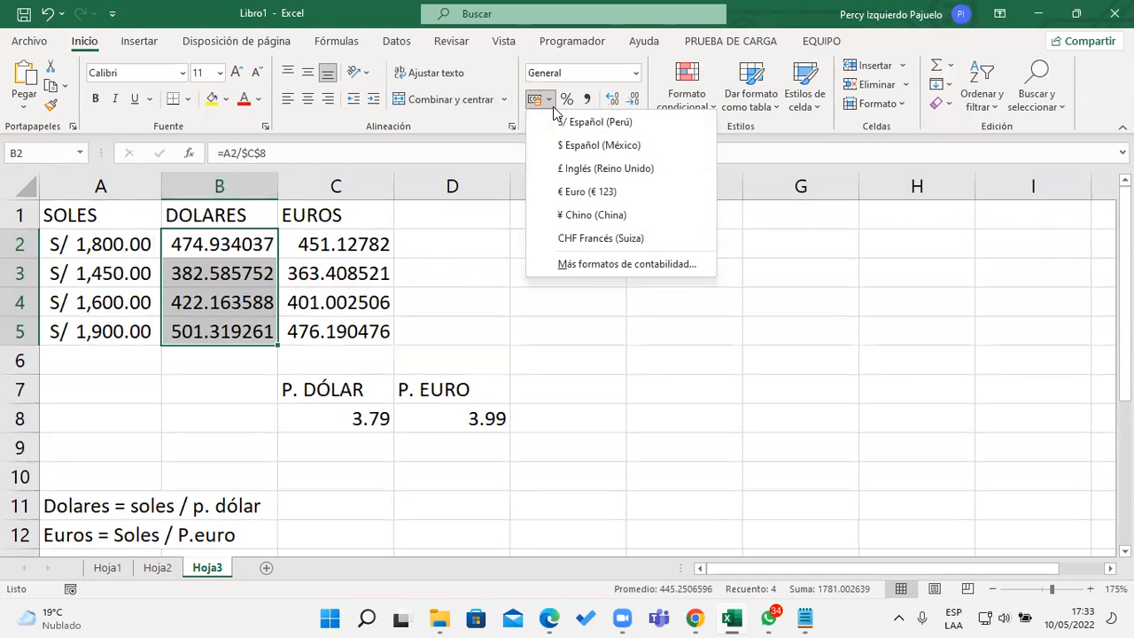
{"action": "left_click", "coordinate": [598, 266]}
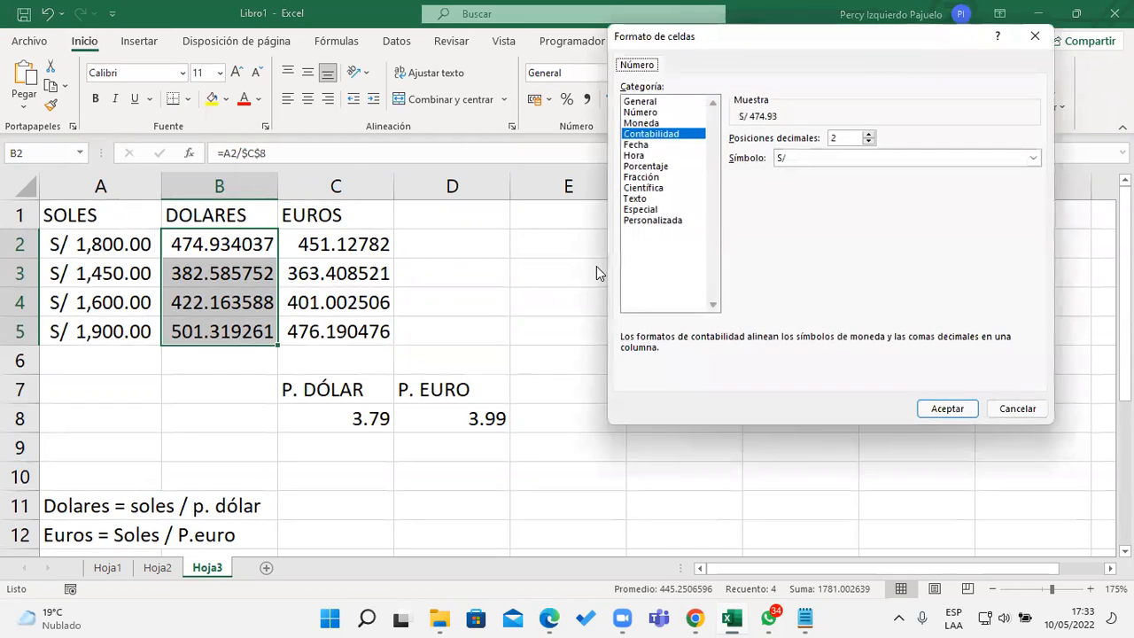
{"action": "left_click_drag", "start_coordinate": [712, 40], "coordinate": [489, 55]}
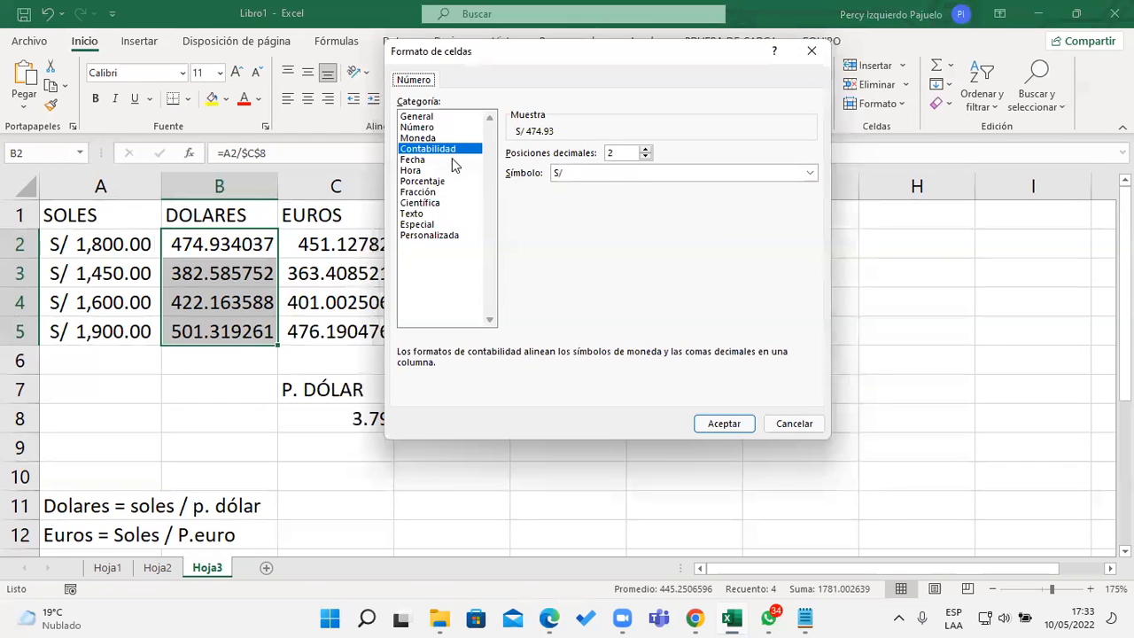
{"action": "left_click", "coordinate": [636, 174]}
{"action": "scroll", "coordinate": [708, 317], "scroll_direction": "down", "scroll_amount": 3}
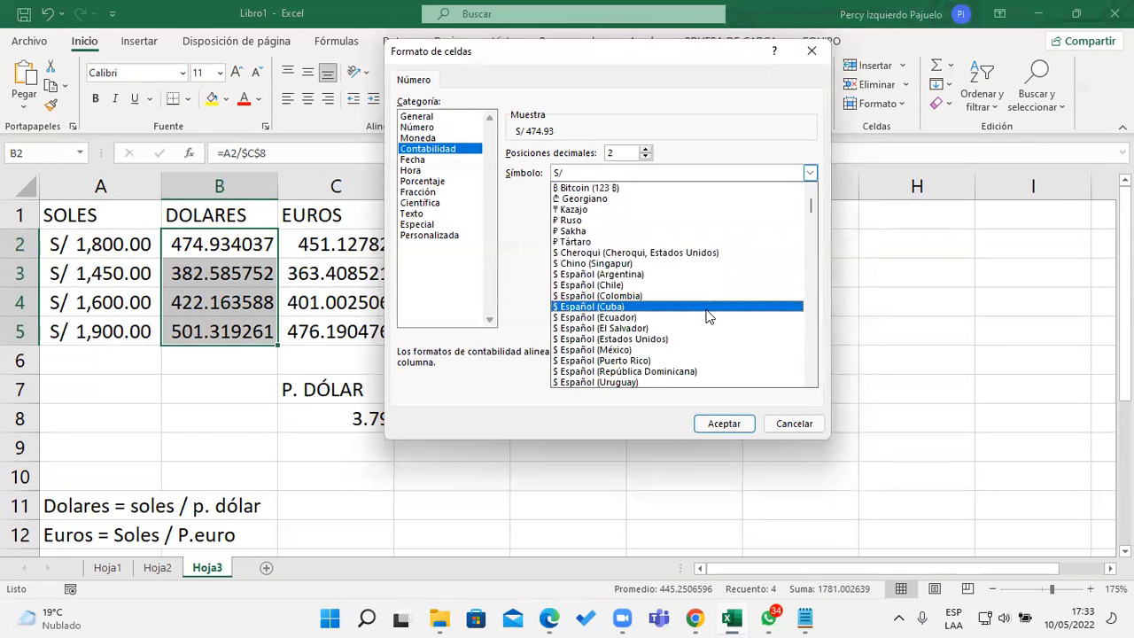
{"action": "left_click", "coordinate": [665, 339]}
{"action": "left_click", "coordinate": [723, 424]}
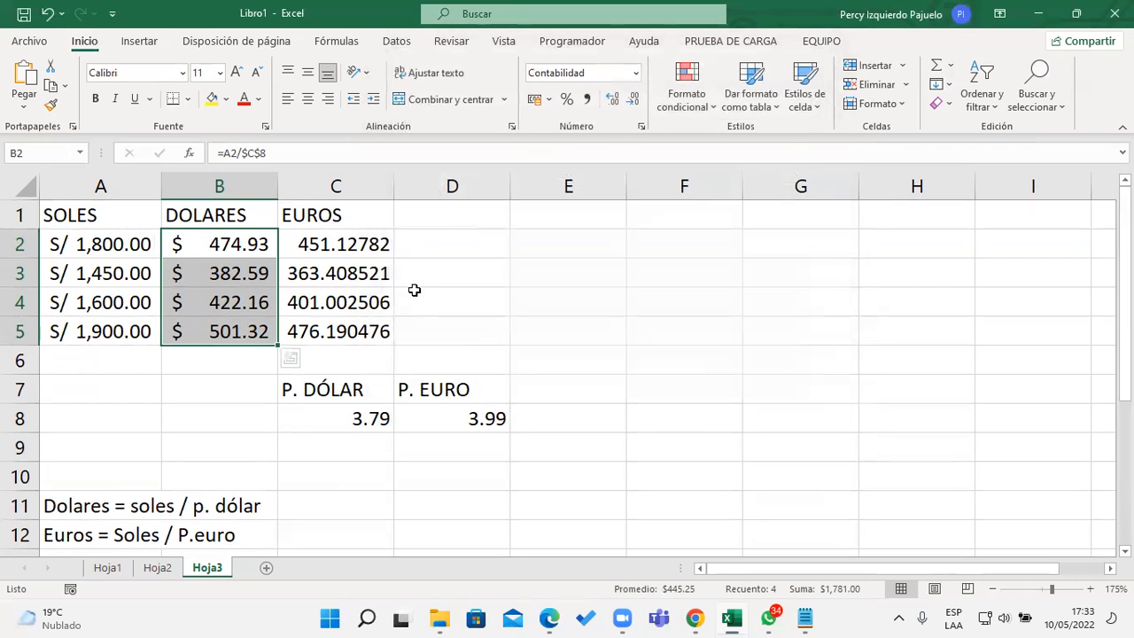
- Format the euro column amounts in C2:C5 with the $ Español (México) accounting format
{"action": "left_click_drag", "start_coordinate": [349, 243], "coordinate": [341, 325]}
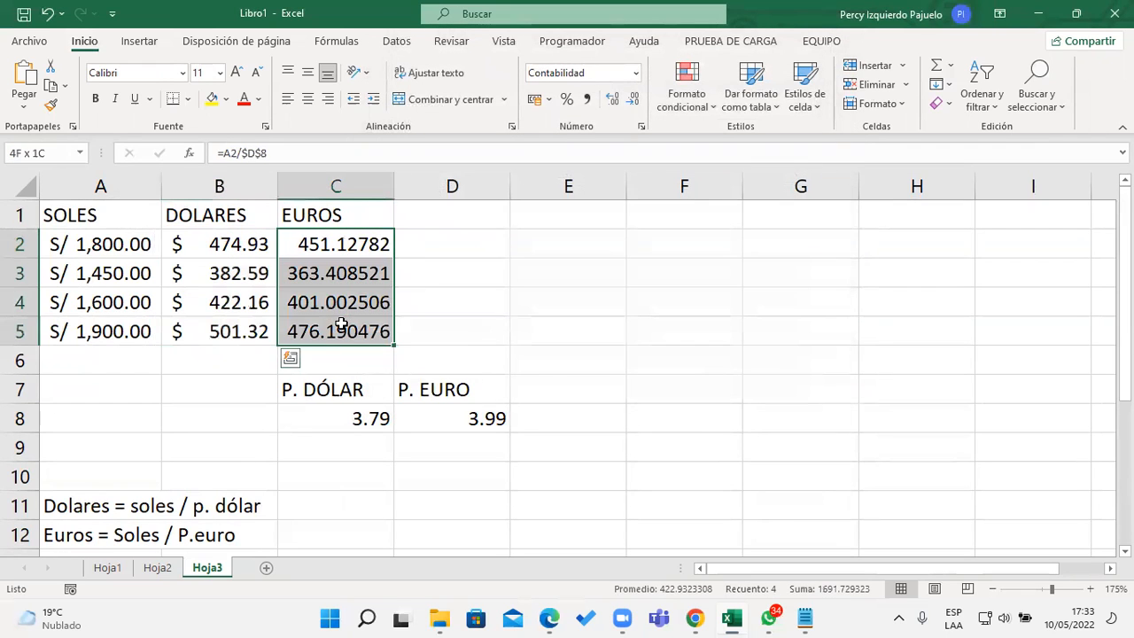
{"action": "left_click", "coordinate": [549, 99]}
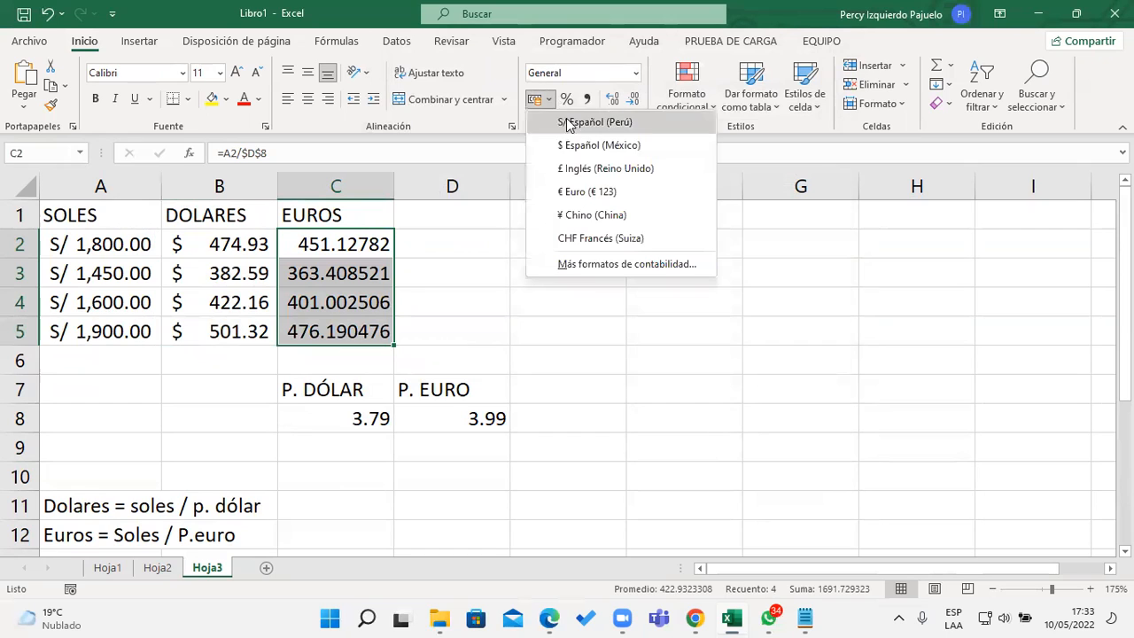
{"action": "left_click", "coordinate": [638, 147]}
{"action": "left_click", "coordinate": [600, 270]}
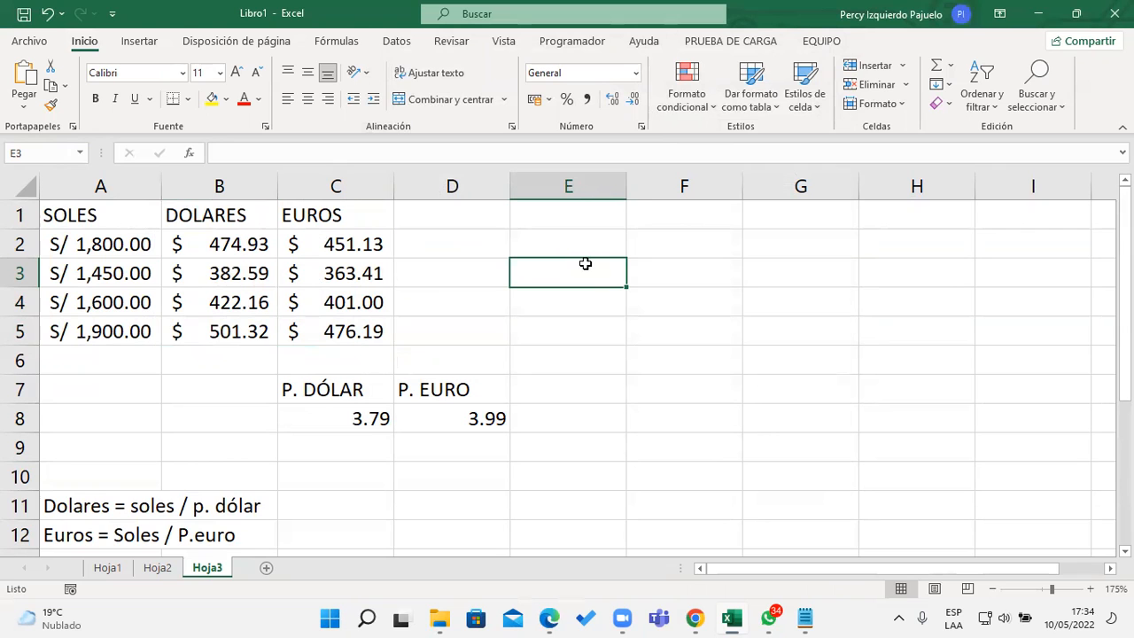
- Add a new blank worksheet after Hoja3 and enter the heading SUELDOS in A1
{"action": "left_click", "coordinate": [267, 570]}
{"action": "scroll", "coordinate": [94, 298], "scroll_direction": "up", "scroll_amount": 2, "text": "ctrl"}
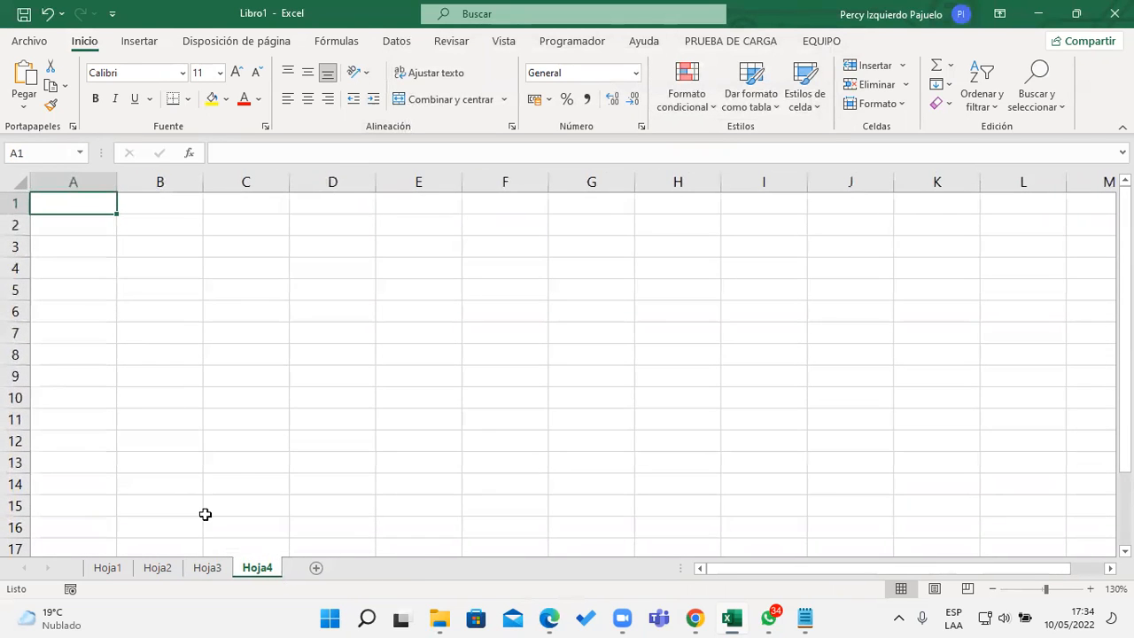
{"action": "left_click", "coordinate": [207, 567]}
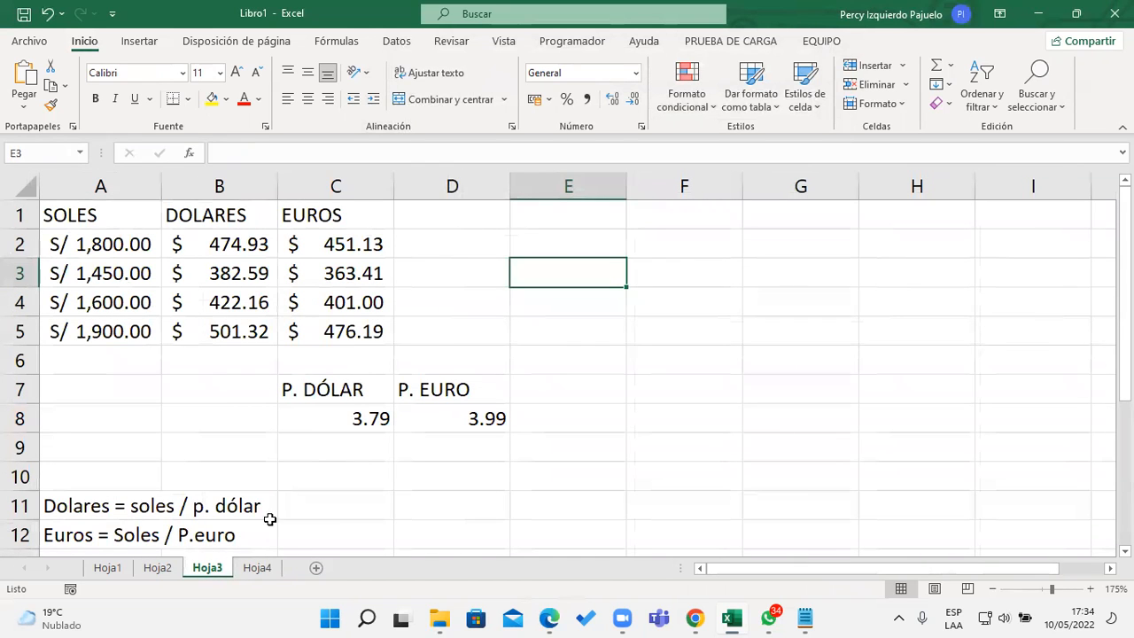
{"action": "left_click", "coordinate": [257, 568]}
{"action": "scroll", "coordinate": [83, 302], "scroll_direction": "up", "scroll_amount": 3, "text": "ctrl"}
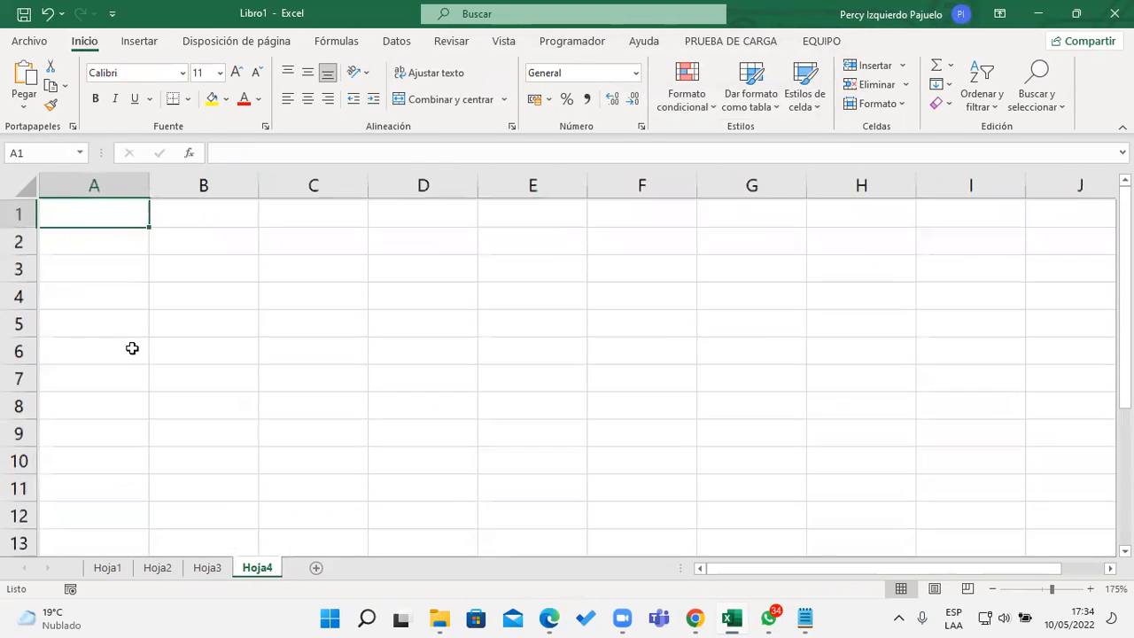
{"action": "type", "text": "SUELDOS"}
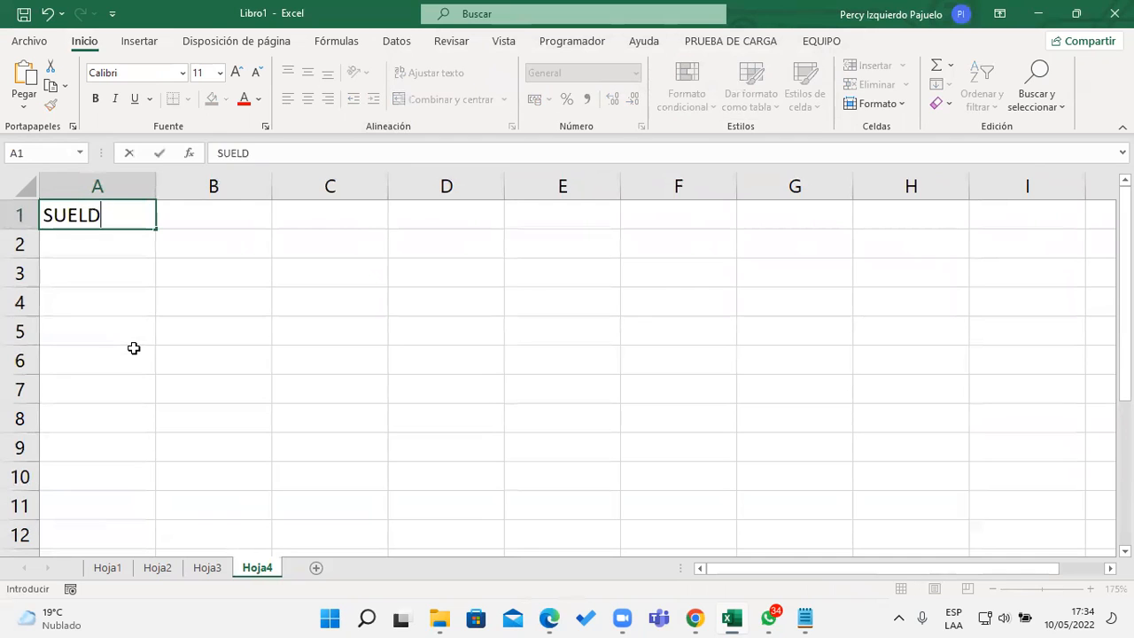
{"action": "key", "text": "Tab"}
{"action": "left_click", "coordinate": [133, 348]}
{"action": "type", "text": "ONO"}
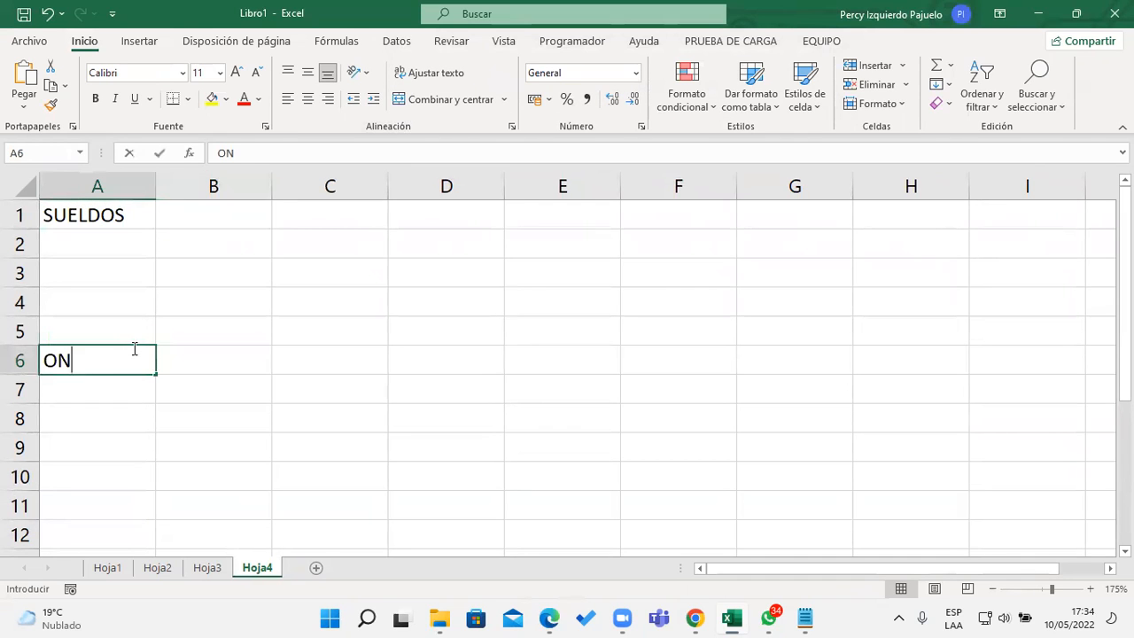
{"action": "key", "text": "Escape"}
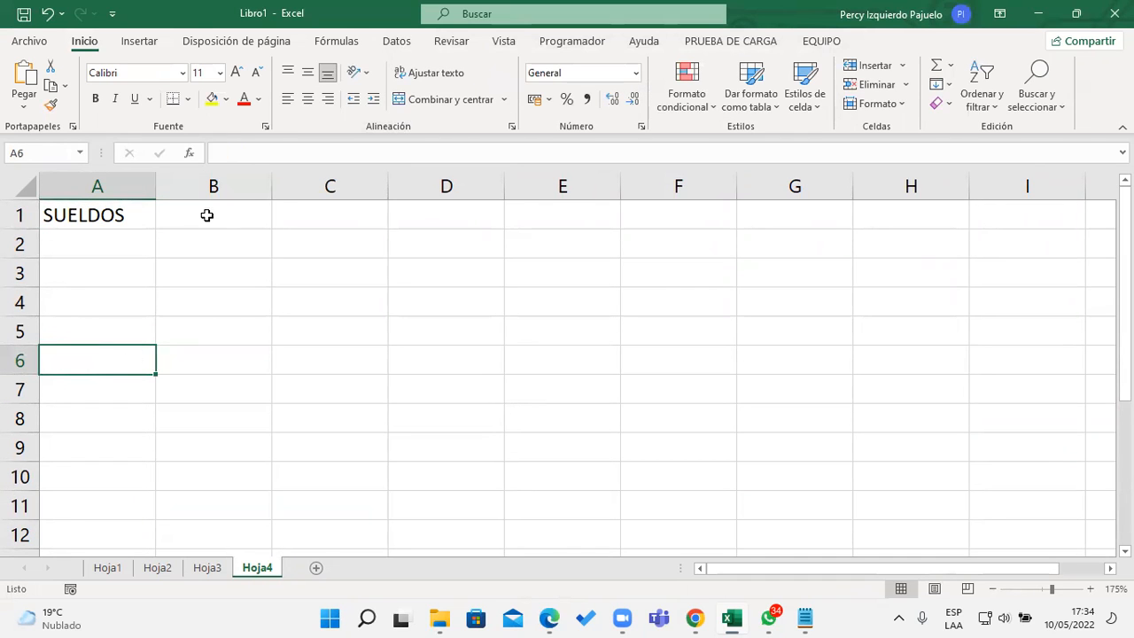
- Enter the headings BONO, DESC and T. PAGO in cells B1 to D1
{"action": "left_click", "coordinate": [207, 215]}
{"action": "type", "text": "BONO"}
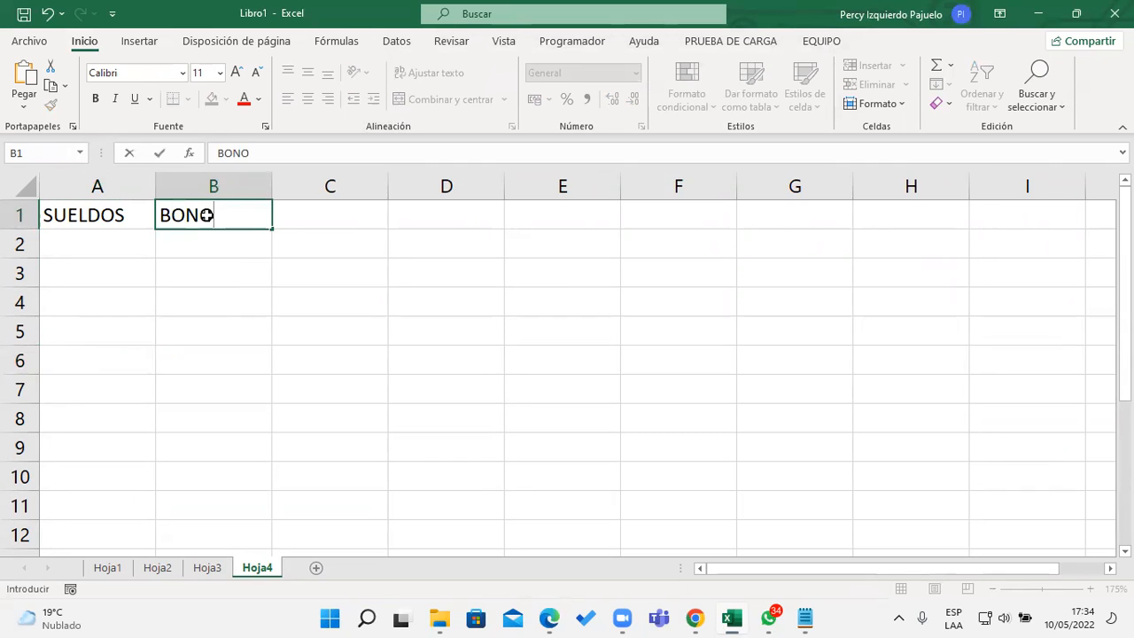
{"action": "key", "text": "Tab"}
{"action": "type", "text": "DESC"}
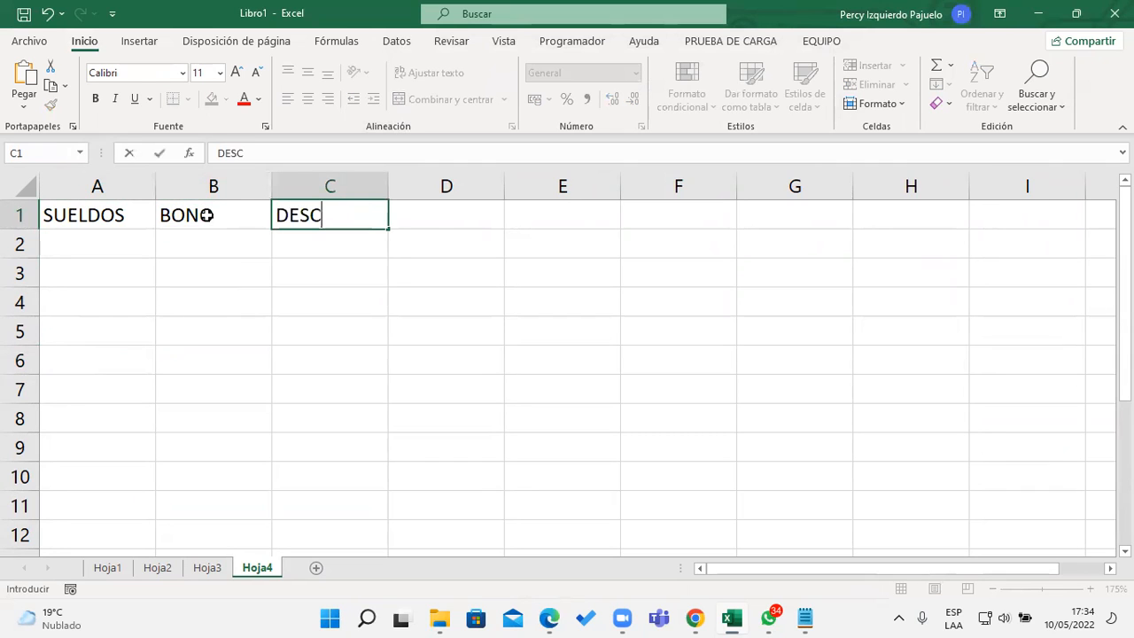
{"action": "key", "text": "Tab"}
{"action": "type", "text": "T. PAGO"}
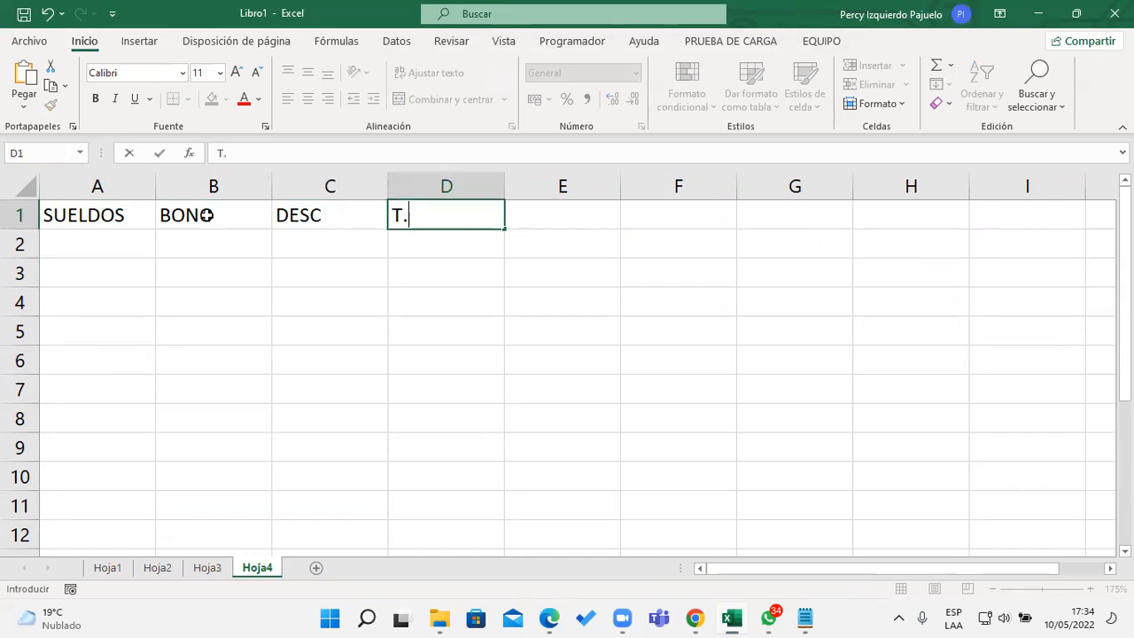
{"action": "key", "text": "Return"}
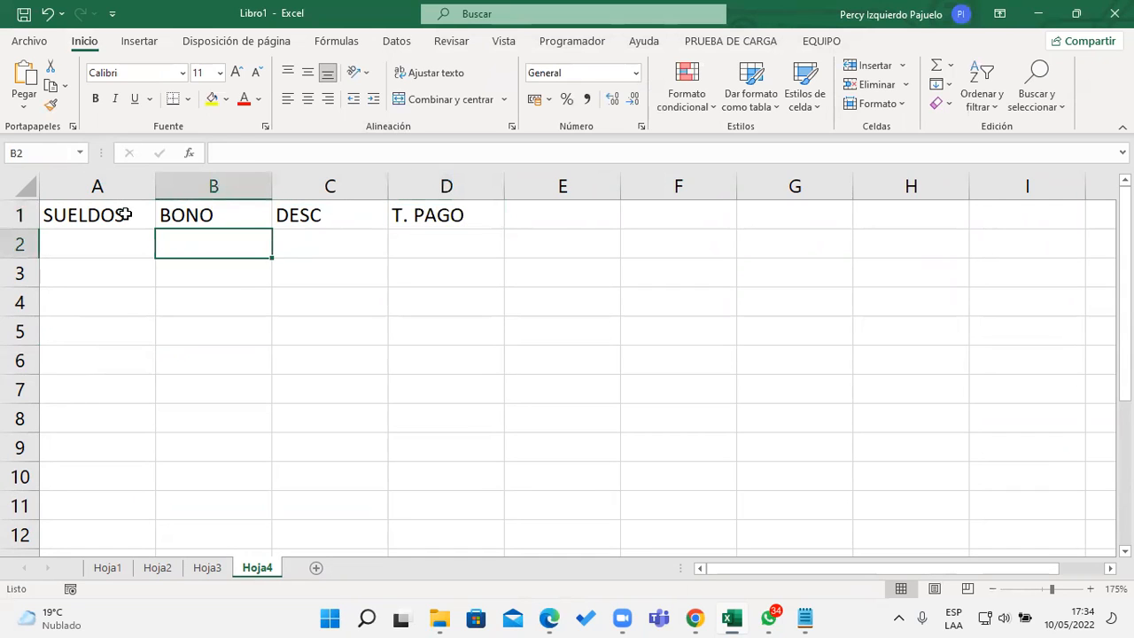
- Enter the salaries 1800, 1400, 2400 and 2000 in cells A2 to A5
{"action": "left_click", "coordinate": [94, 237]}
{"action": "type", "text": "1800"}
{"action": "key", "text": "Return"}
{"action": "type", "text": "1400"}
{"action": "key", "text": "Return"}
{"action": "type", "text": "2400"}
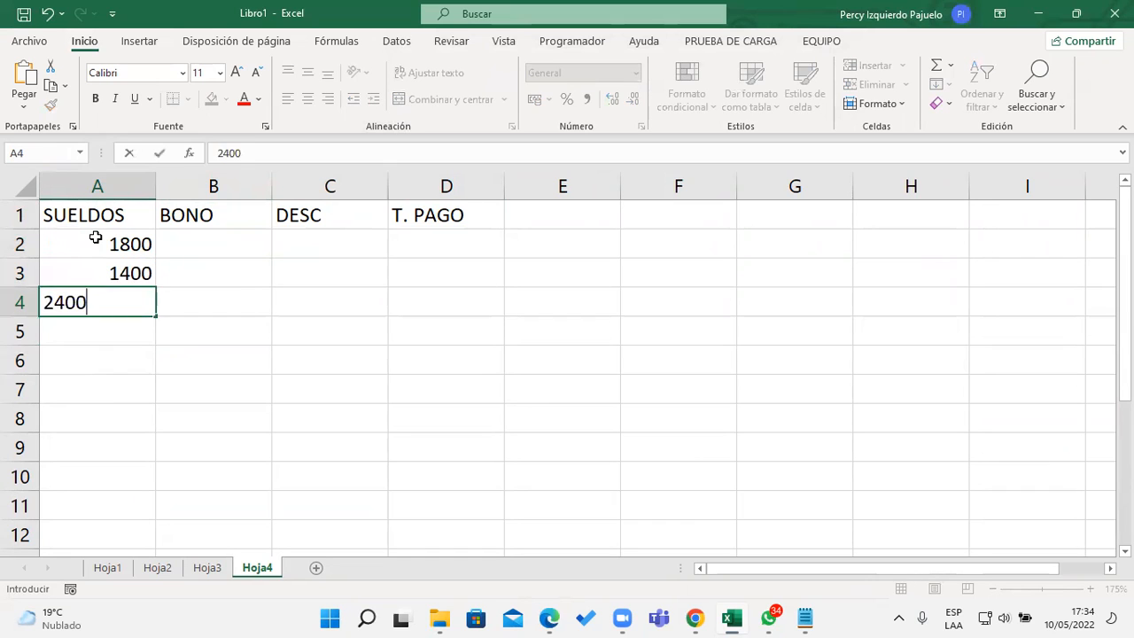
{"action": "key", "text": "Return"}
{"action": "type", "text": "2000"}
{"action": "key", "text": "Return"}
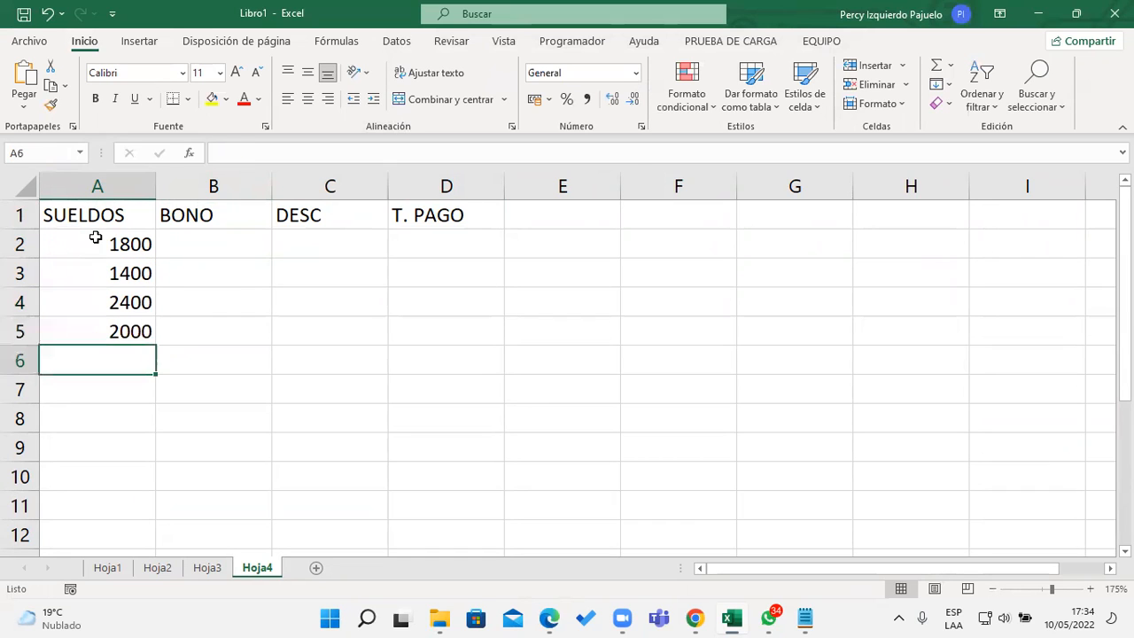
- Enter the labels %BONO in C7 and %DESC in D7
{"action": "left_click", "coordinate": [294, 438]}
{"action": "left_click", "coordinate": [327, 395]}
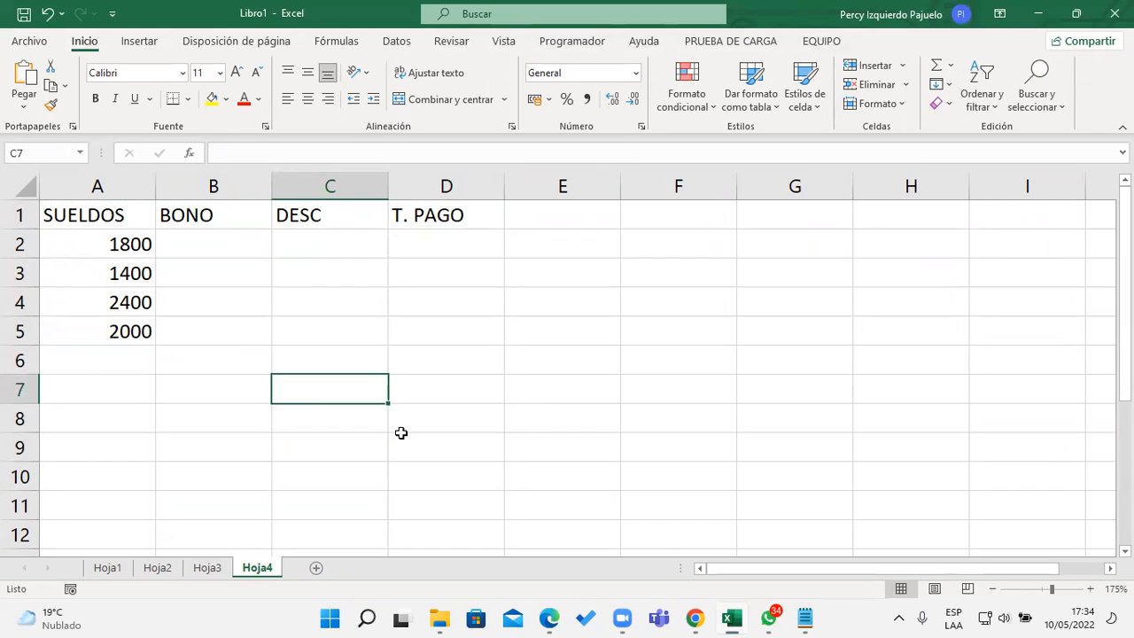
{"action": "type", "text": "%BONO"}
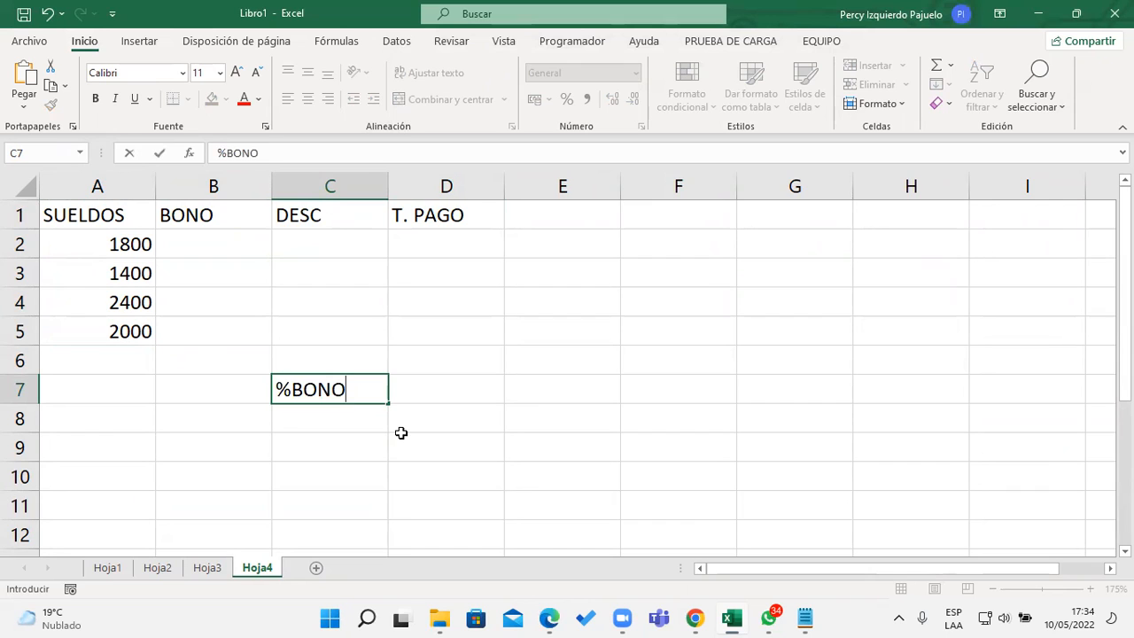
{"action": "key", "text": "Tab"}
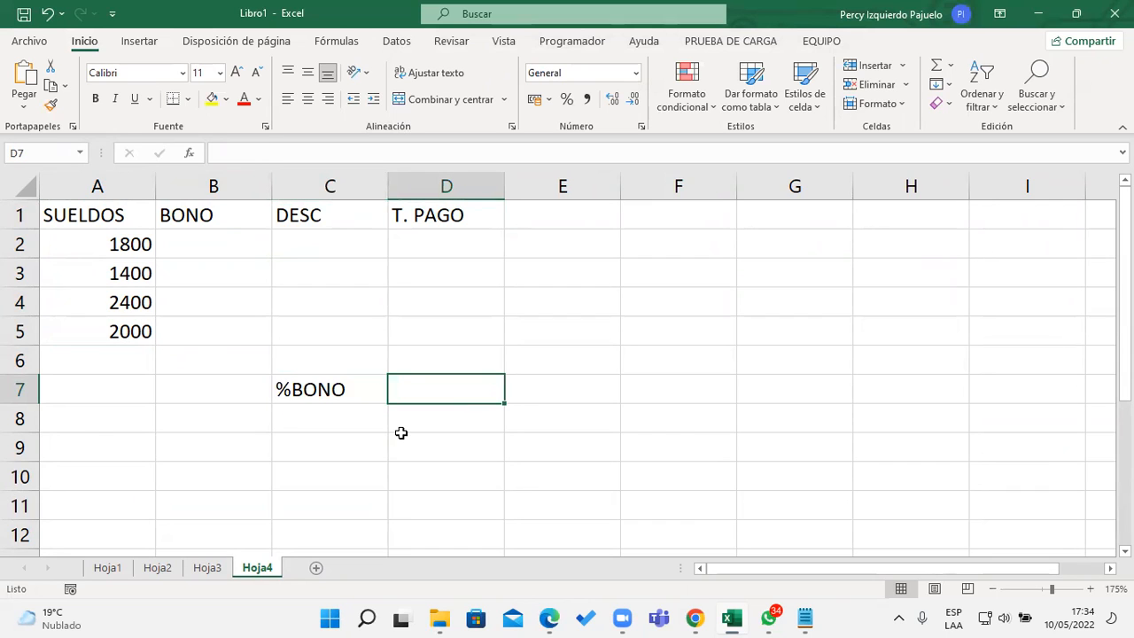
{"action": "type", "text": "%DESC"}
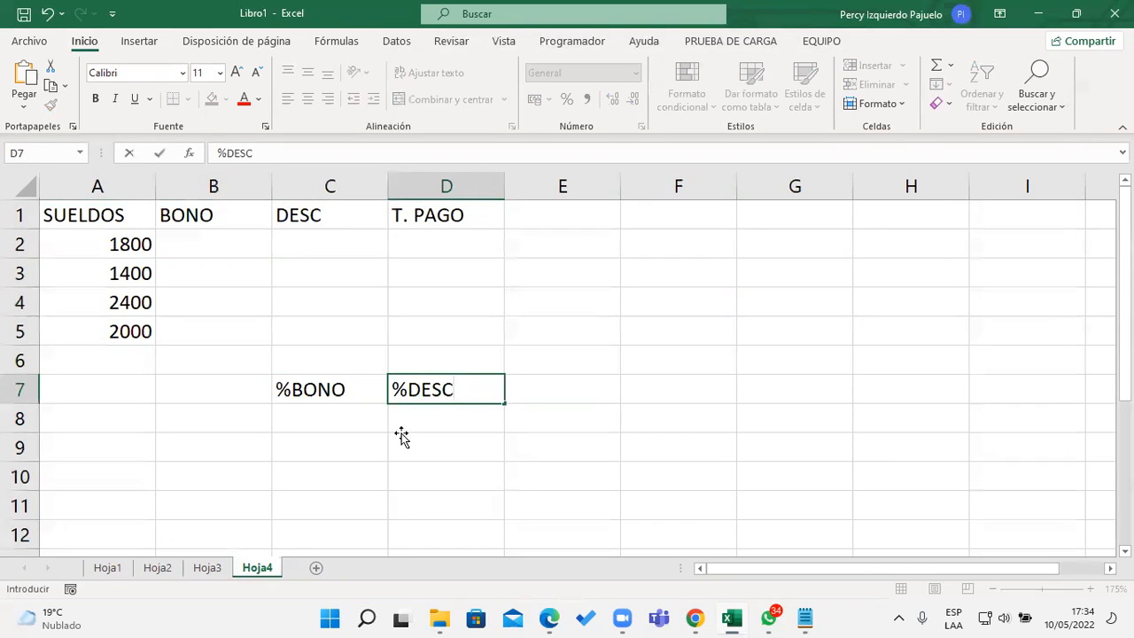
{"action": "key", "text": "Return"}
- Enter 20% as the bonus rate in C8 and 13% as the discount rate in D8
{"action": "left_click", "coordinate": [380, 429]}
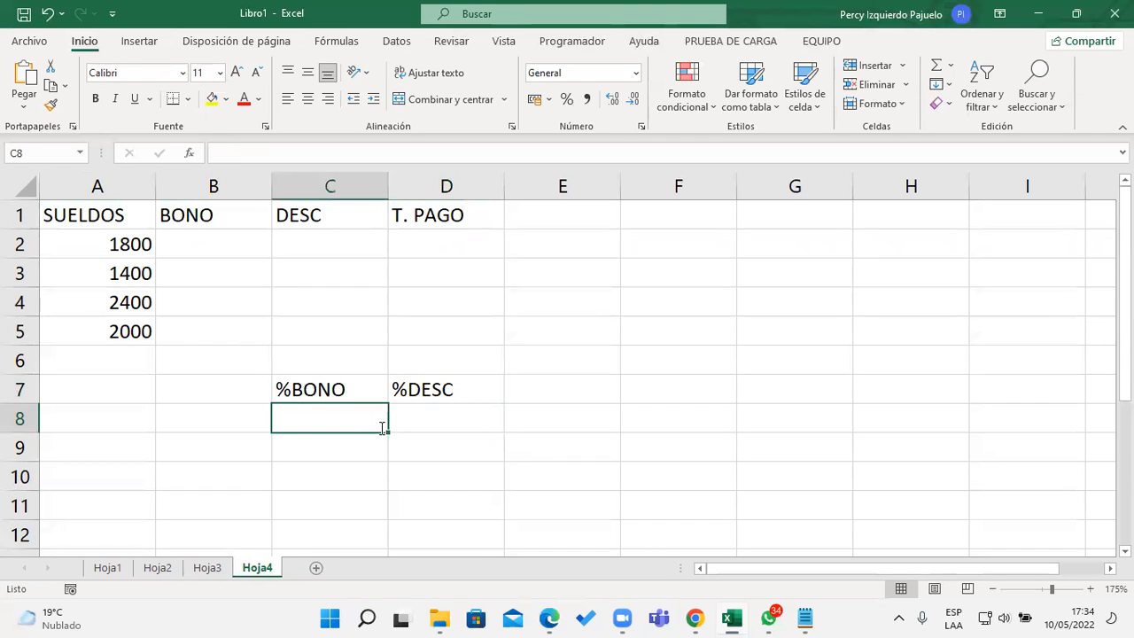
{"action": "type", "text": "20%"}
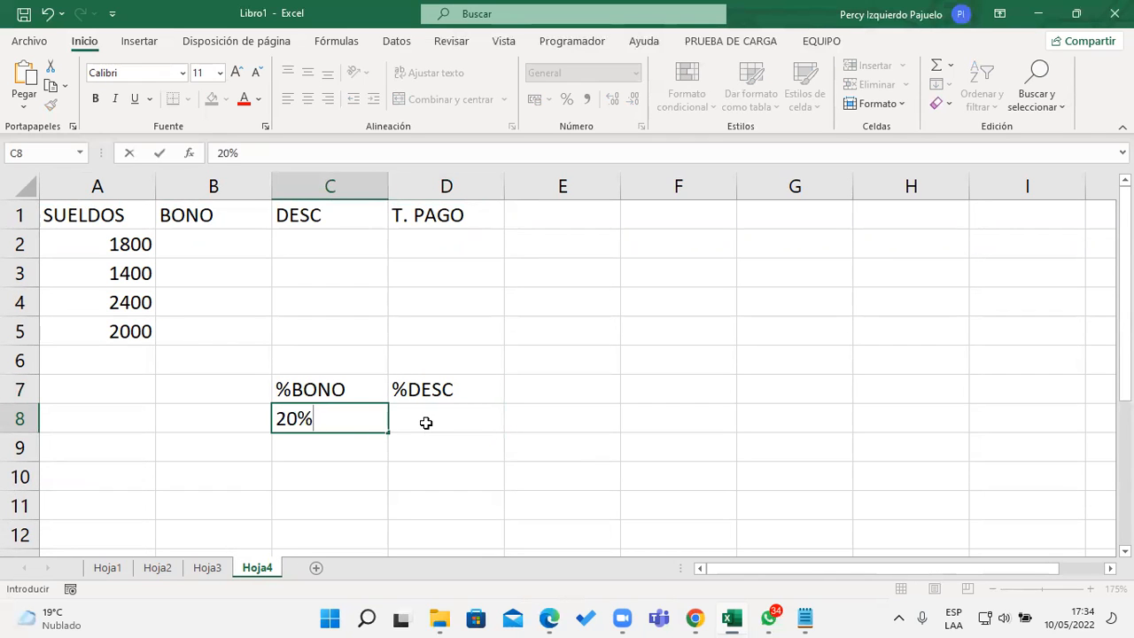
{"action": "left_click", "coordinate": [427, 422]}
{"action": "type", "text": "15"}
{"action": "key", "text": "BackSpace"}
{"action": "type", "text": "3"}
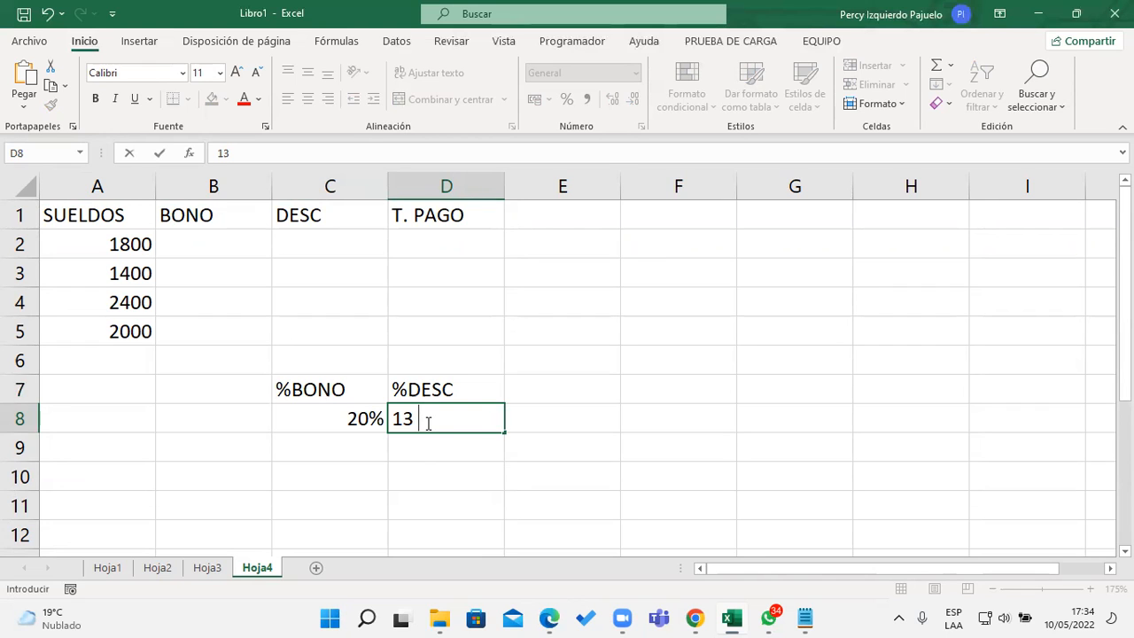
{"action": "key", "text": "ctrl+Return"}
{"action": "key", "text": "ctrl+b"}
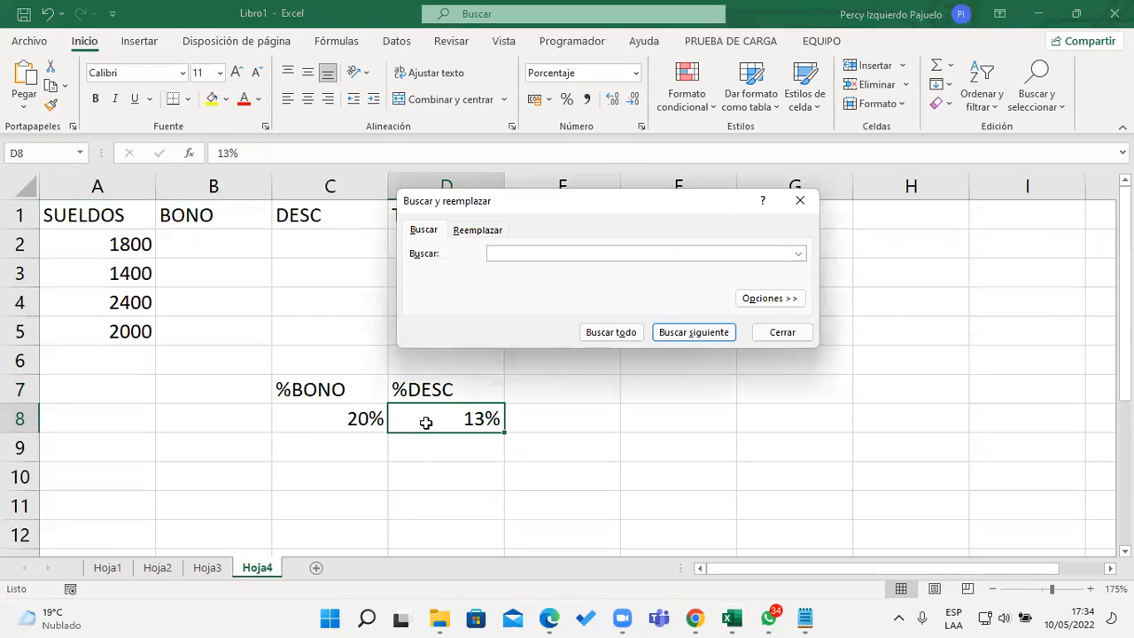
{"action": "key", "text": "Escape"}
{"action": "key", "text": "Down"}
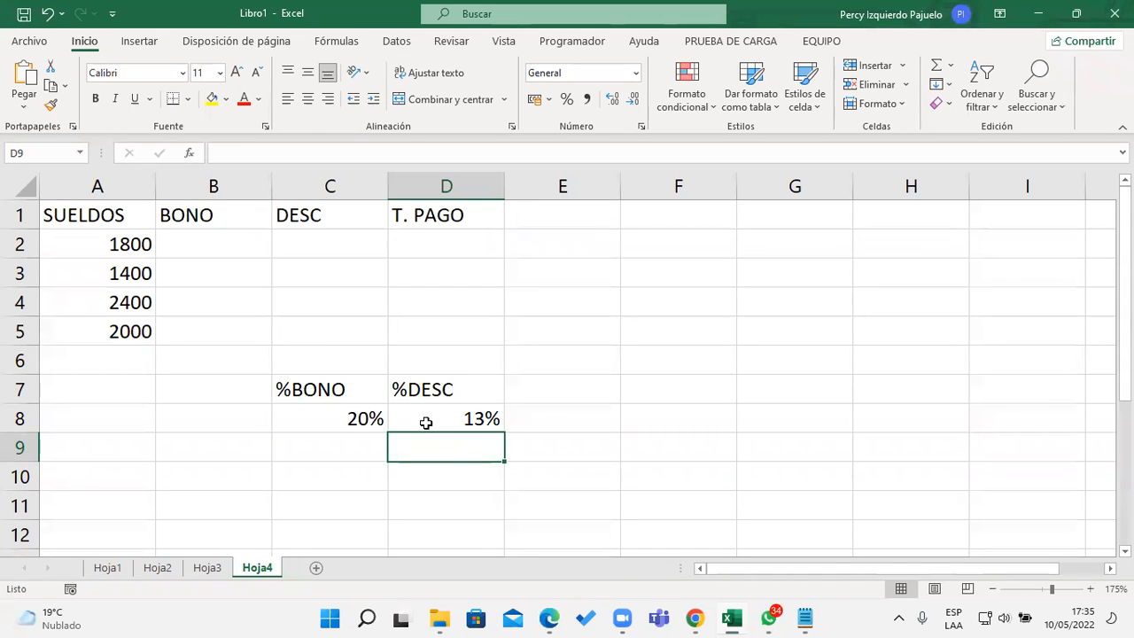
- Write the note "Bonno = Sueldo * % Bono" in cell A10
{"action": "left_click", "coordinate": [134, 487]}
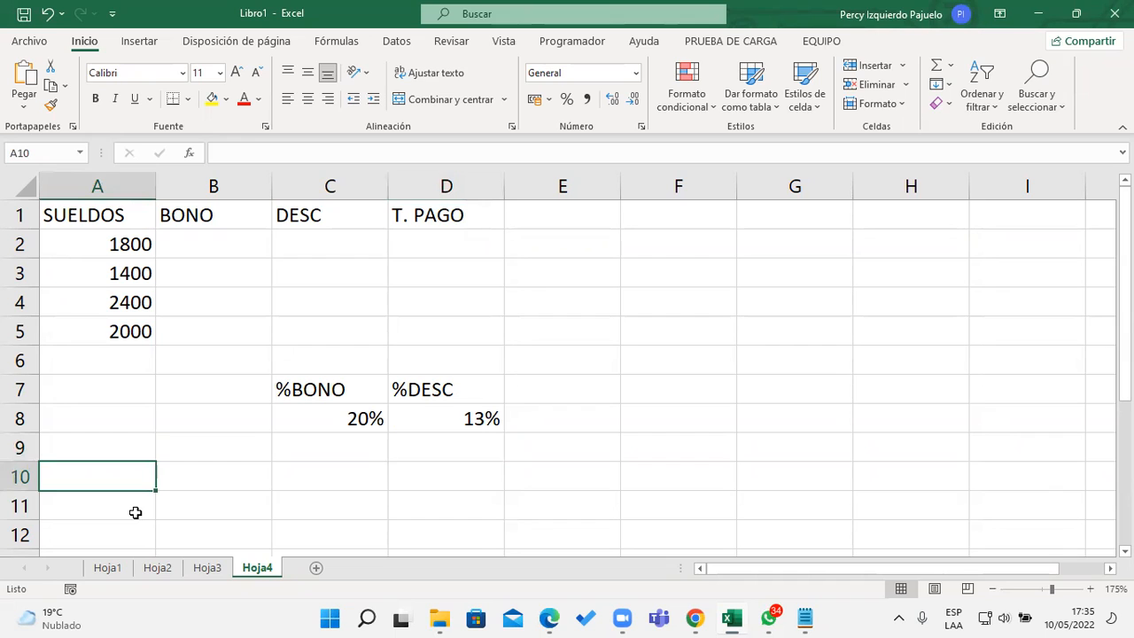
{"action": "type", "text": "Bono"}
{"action": "key", "text": "BackSpace"}
{"action": "key", "text": "BackSpace"}
{"action": "type", "text": "nno = "}
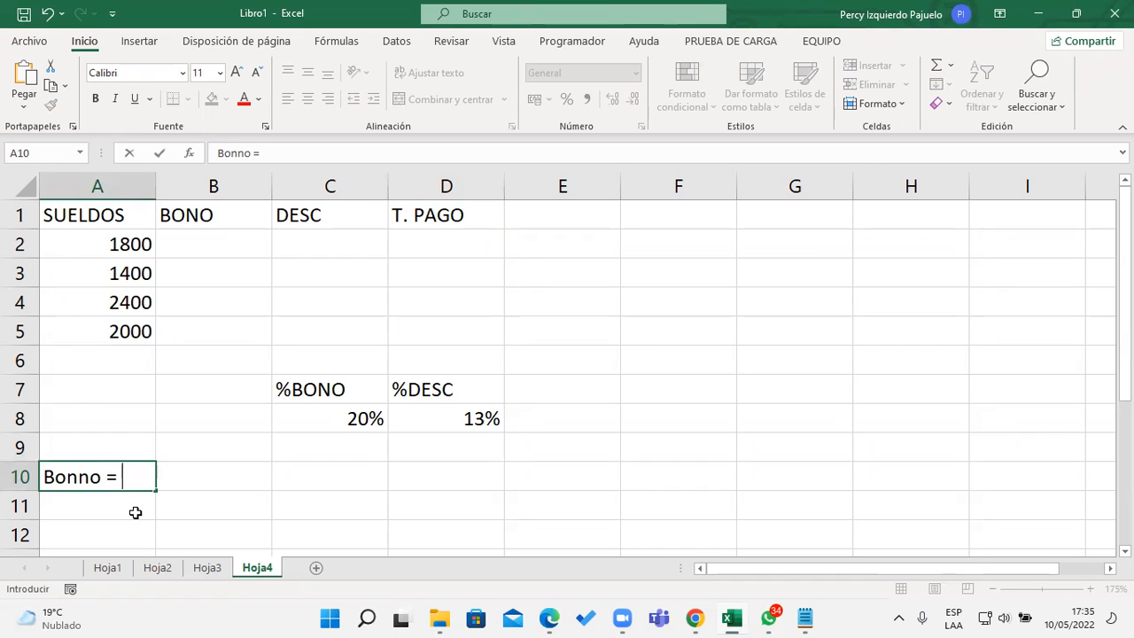
{"action": "type", "text": "D"}
{"action": "key", "text": "BackSpace"}
{"action": "type", "text": "Sueldo"}
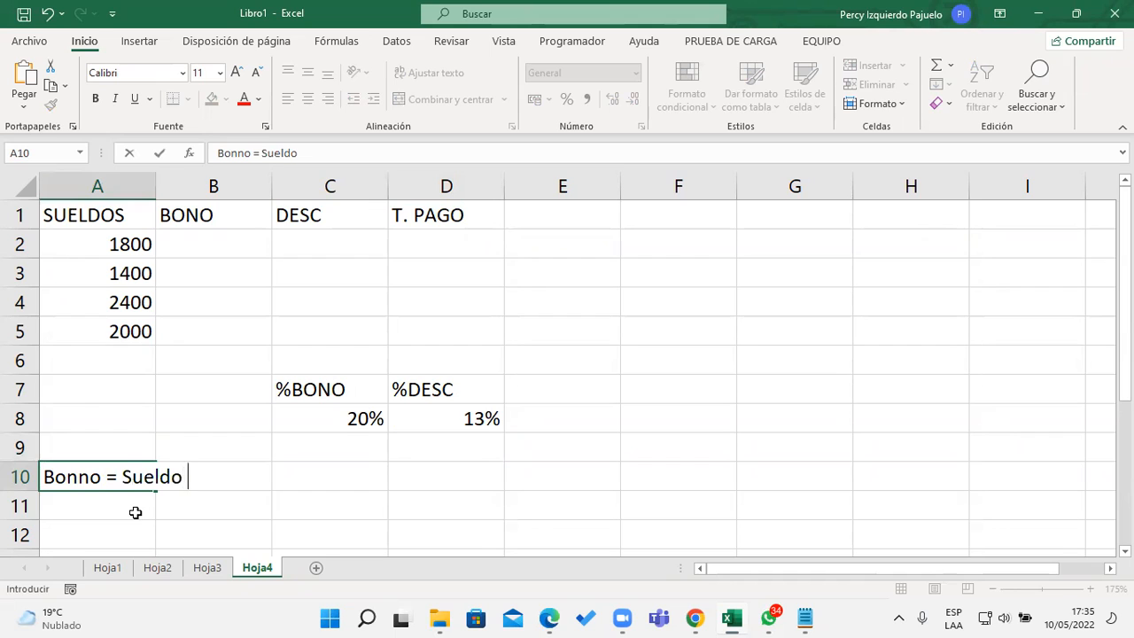
{"action": "type", "text": " * % Bono"}
{"action": "key", "text": "Return"}
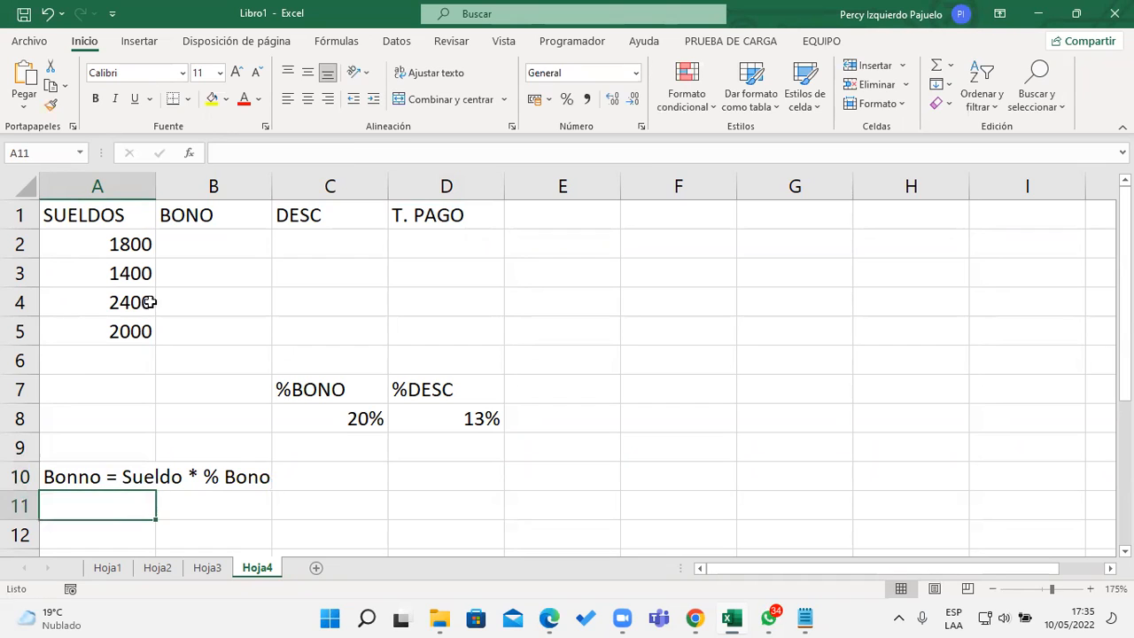
- Calculate the first bonus in B2 with the formula =A2*$C$8, keeping the bonus rate as an absolute reference
{"action": "left_click", "coordinate": [204, 245]}
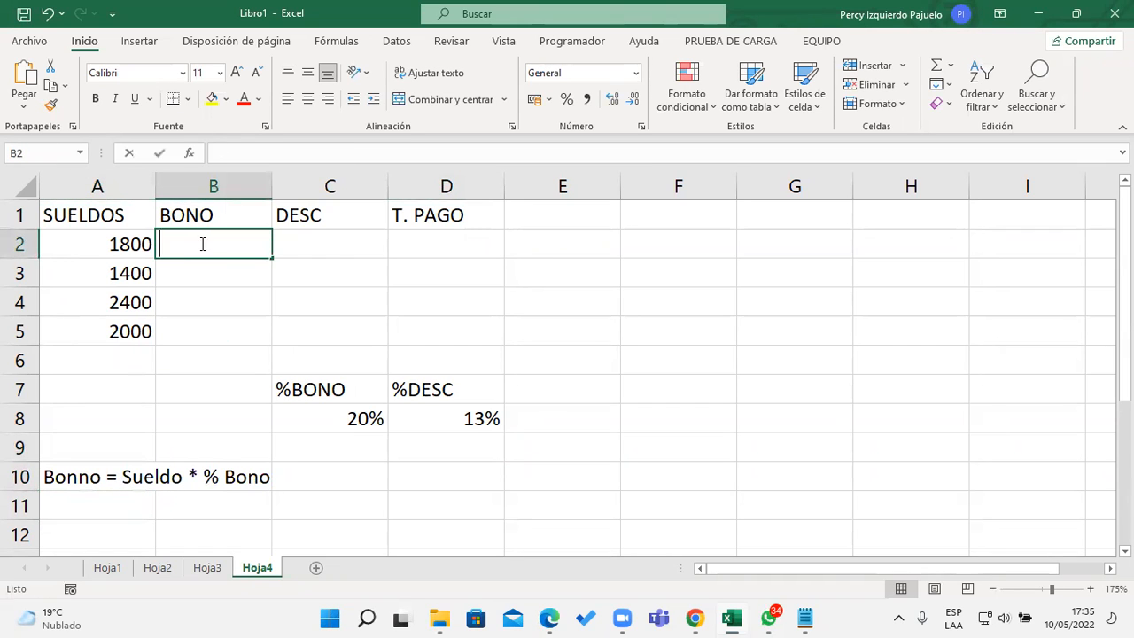
{"action": "type", "text": "="}
{"action": "left_click", "coordinate": [122, 241]}
{"action": "type", "text": "*"}
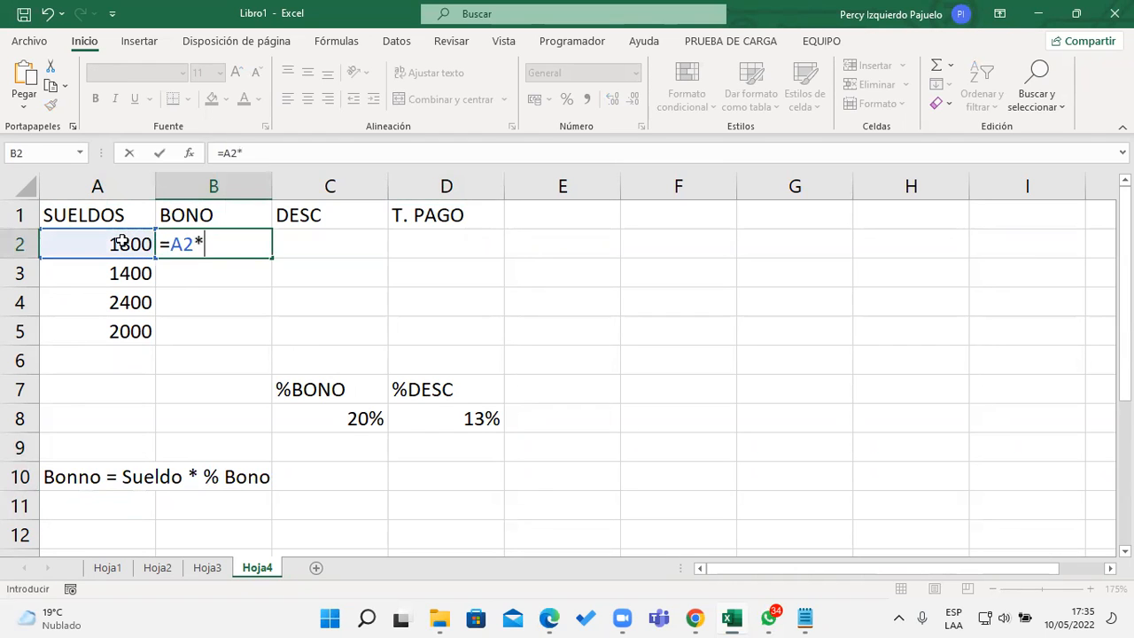
{"action": "left_click", "coordinate": [336, 413]}
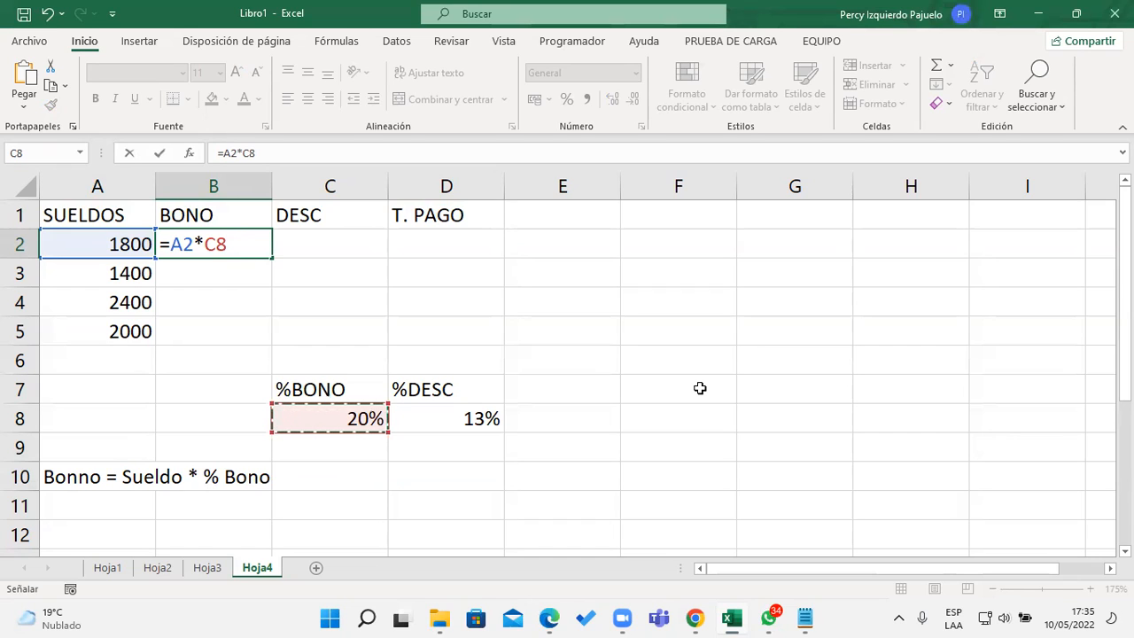
{"action": "left_click", "coordinate": [743, 133]}
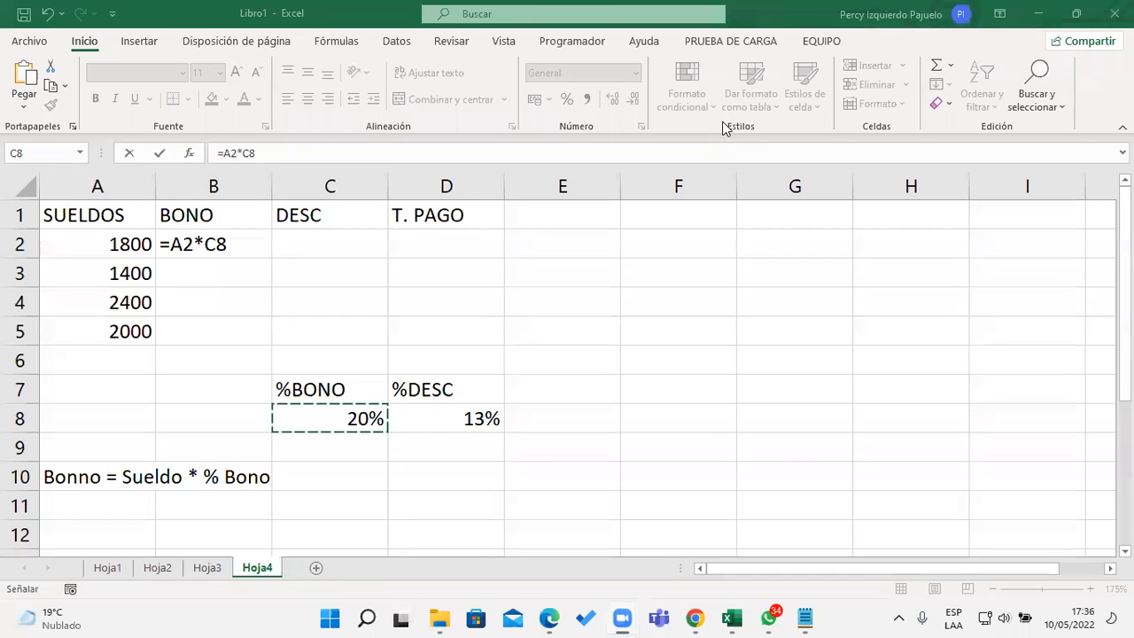
{"action": "left_click", "coordinate": [214, 244]}
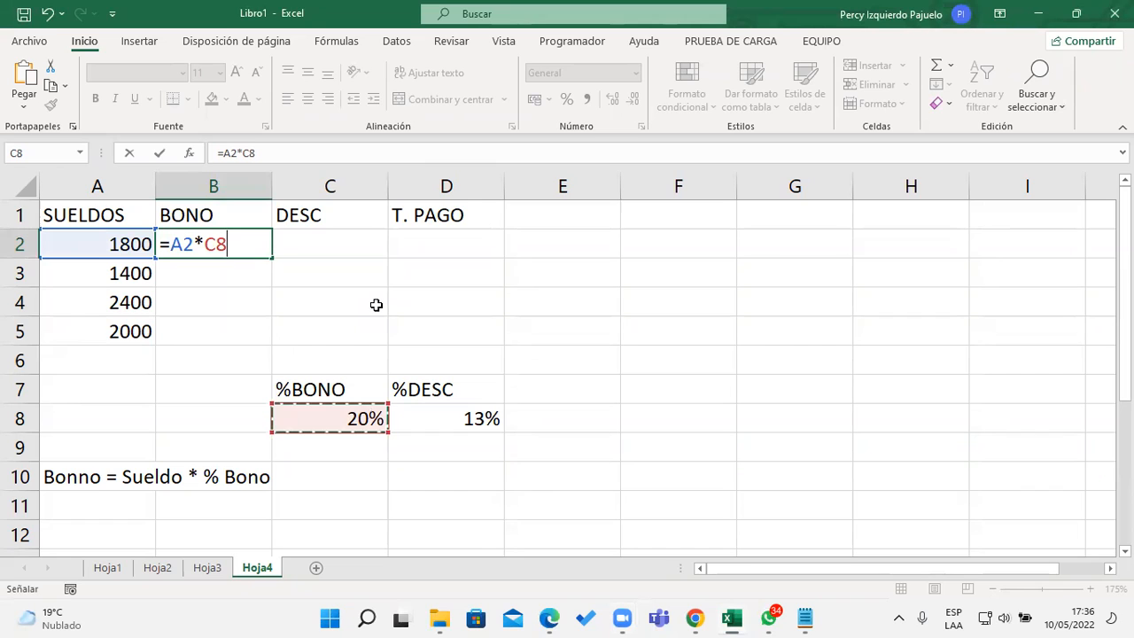
{"action": "key", "text": "F4"}
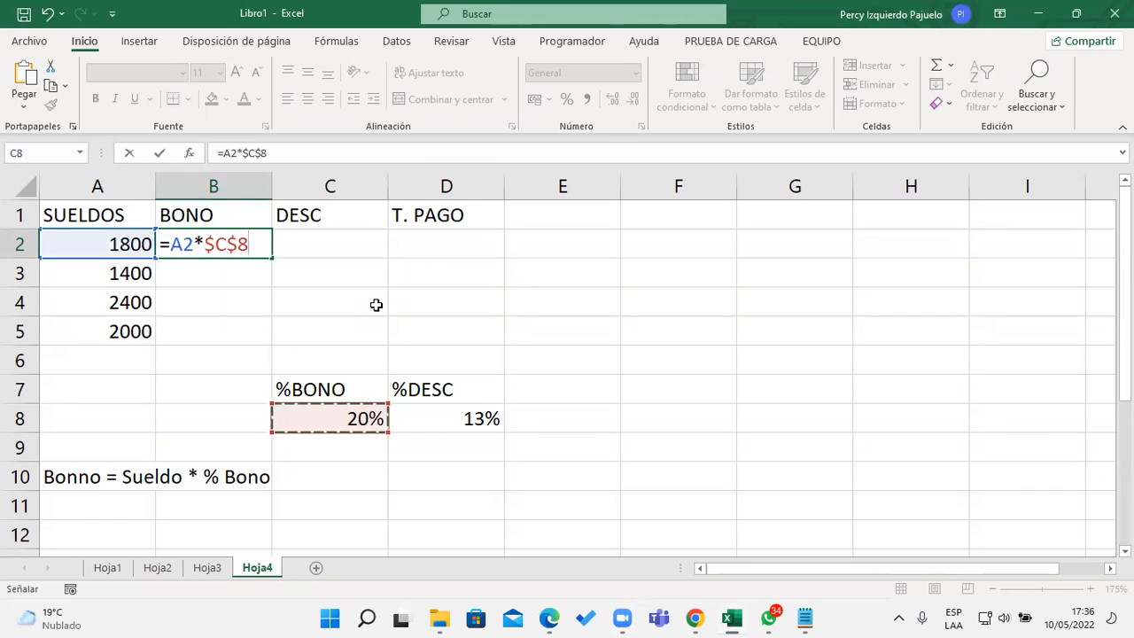
{"action": "key", "text": "Return"}
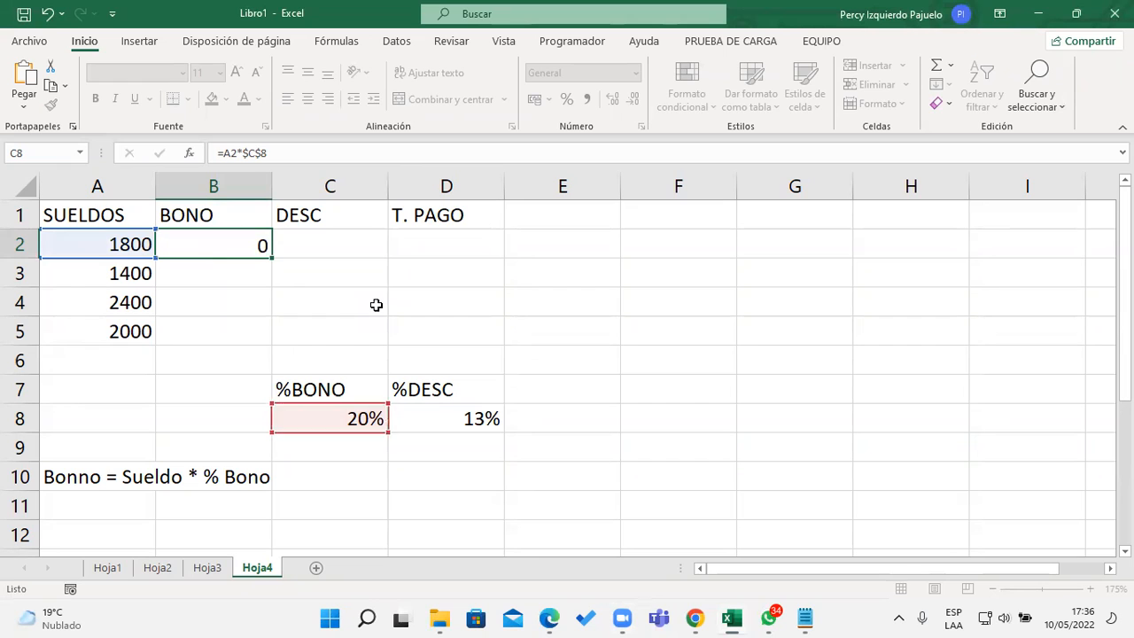
- Fill the bonus formula from B2 down to B5
{"action": "left_click", "coordinate": [249, 249]}
{"action": "left_click_drag", "start_coordinate": [272, 259], "coordinate": [275, 350]}
{"action": "left_click", "coordinate": [348, 247]}
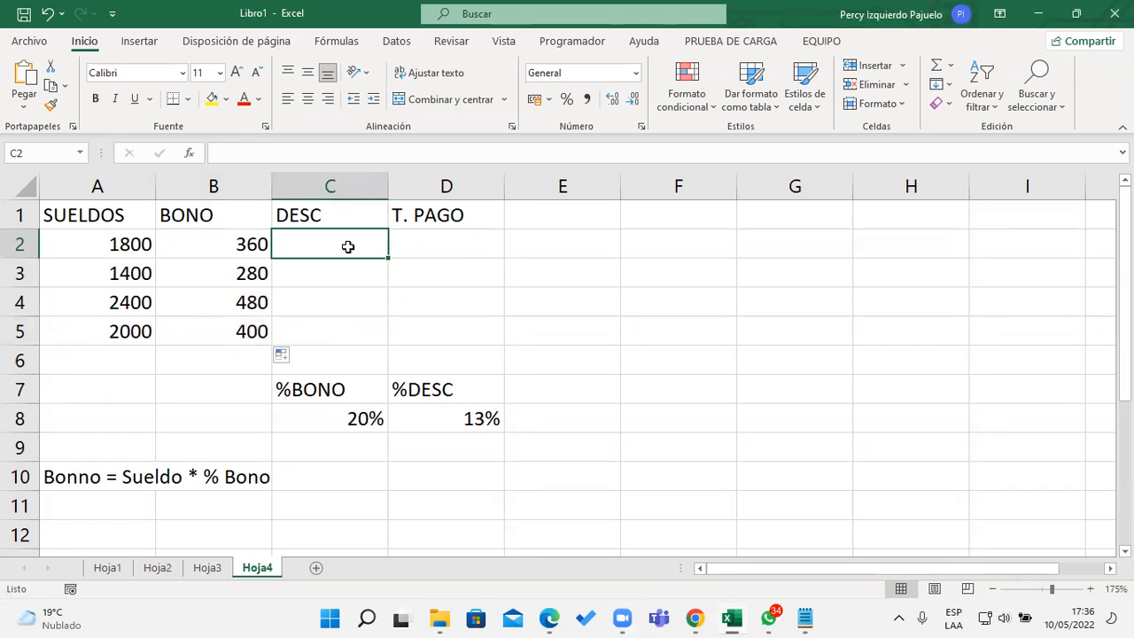
- Write the note "Desc = % desc * Sueldo" in cell A11
{"action": "left_click_drag", "start_coordinate": [116, 487], "coordinate": [113, 496]}
{"action": "left_click", "coordinate": [113, 498]}
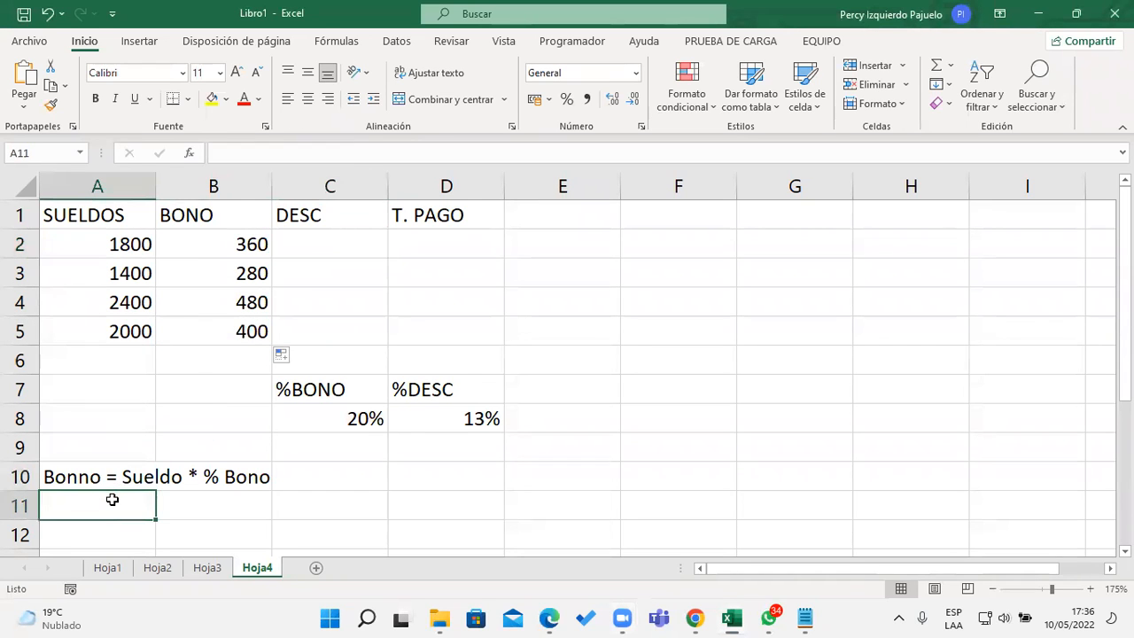
{"action": "type", "text": "Desc "}
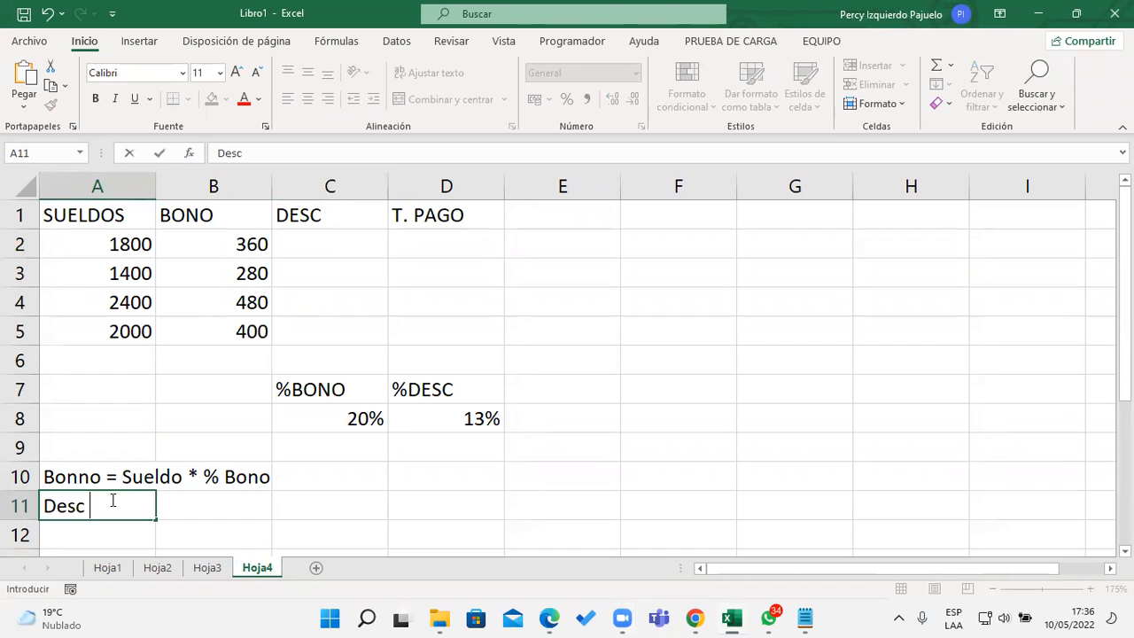
{"action": "type", "text": "= Des"}
{"action": "key", "text": "BackSpace"}
{"action": "key", "text": "BackSpace"}
{"action": "key", "text": "BackSpace"}
{"action": "type", "text": "% desc * "}
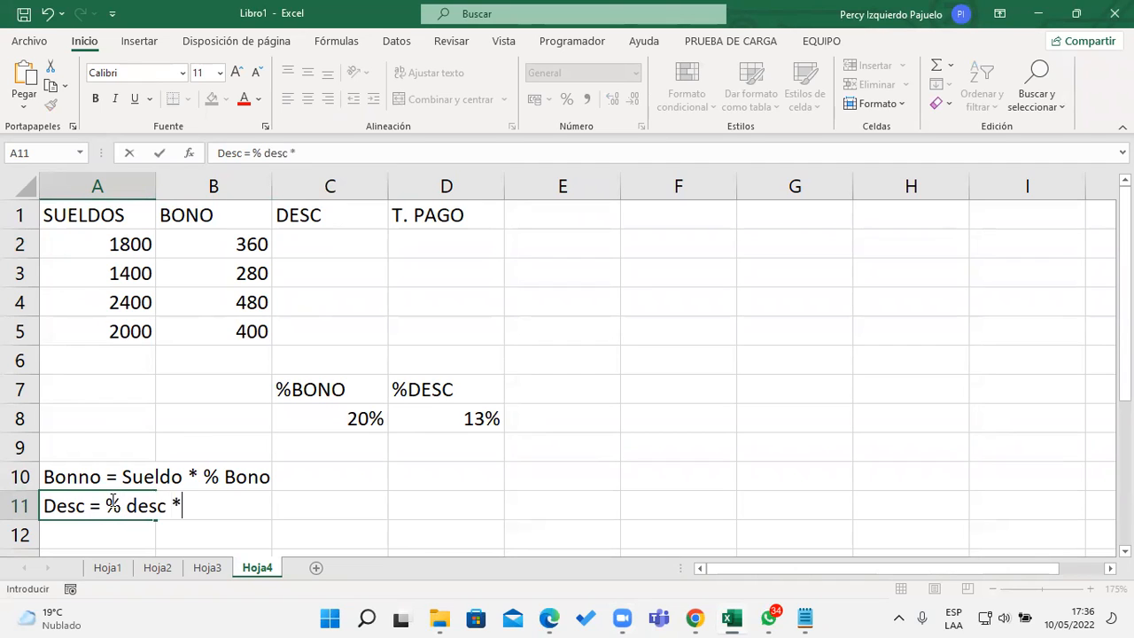
{"action": "type", "text": "Sueldo"}
{"action": "key", "text": "Return"}
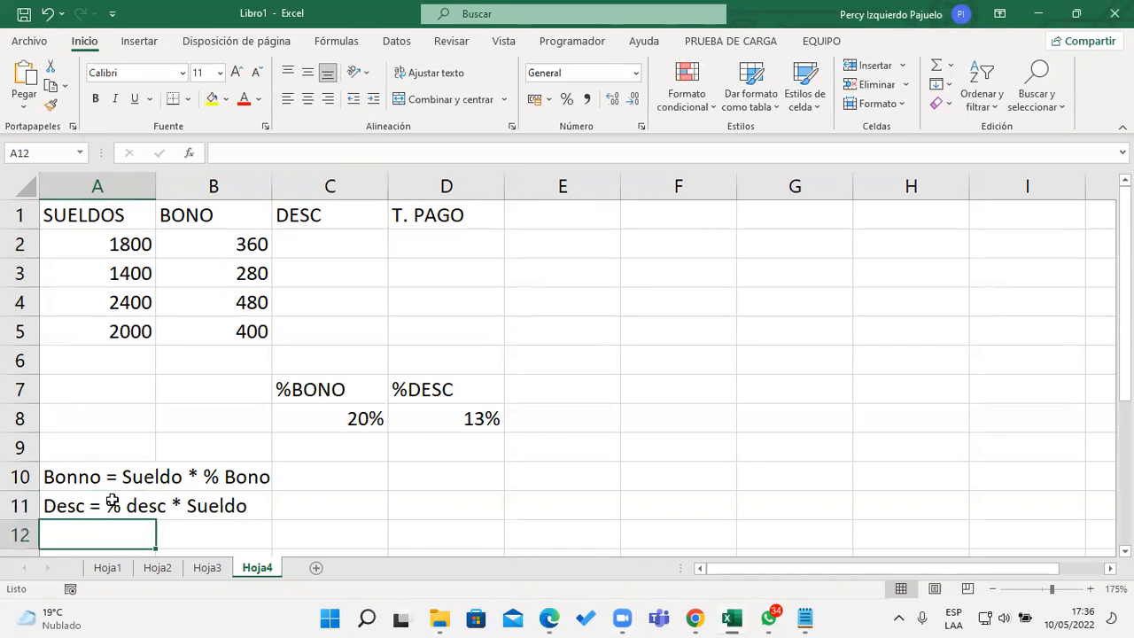
- Calculate the first discount in C2 with the formula =$D$8*A2, keeping the discount rate as an absolute reference
{"action": "left_click", "coordinate": [327, 253]}
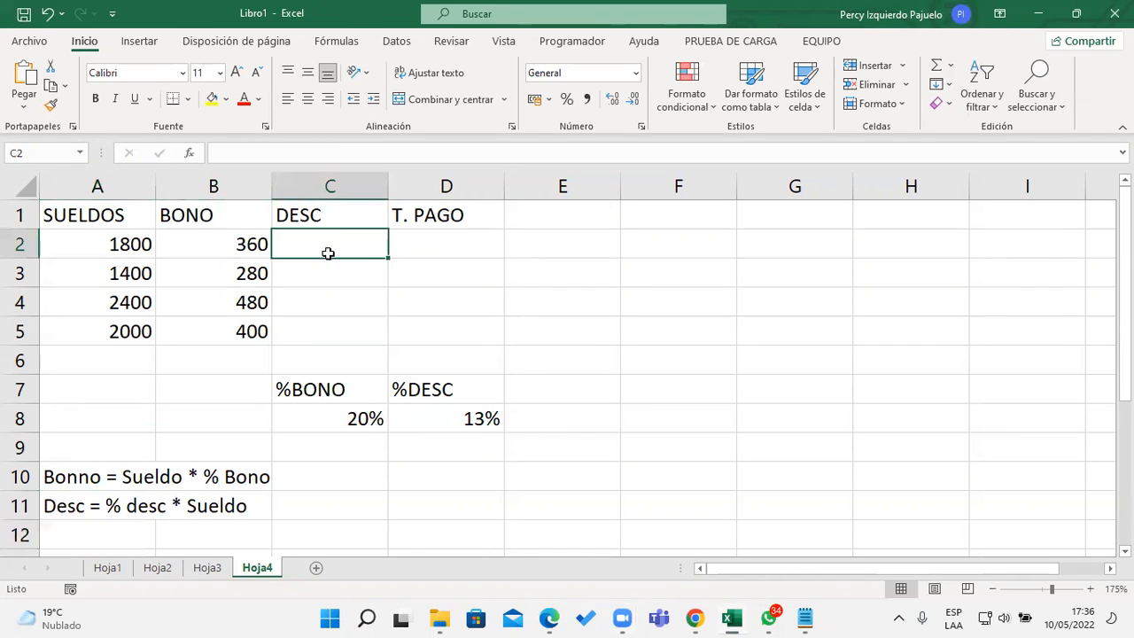
{"action": "type", "text": "="}
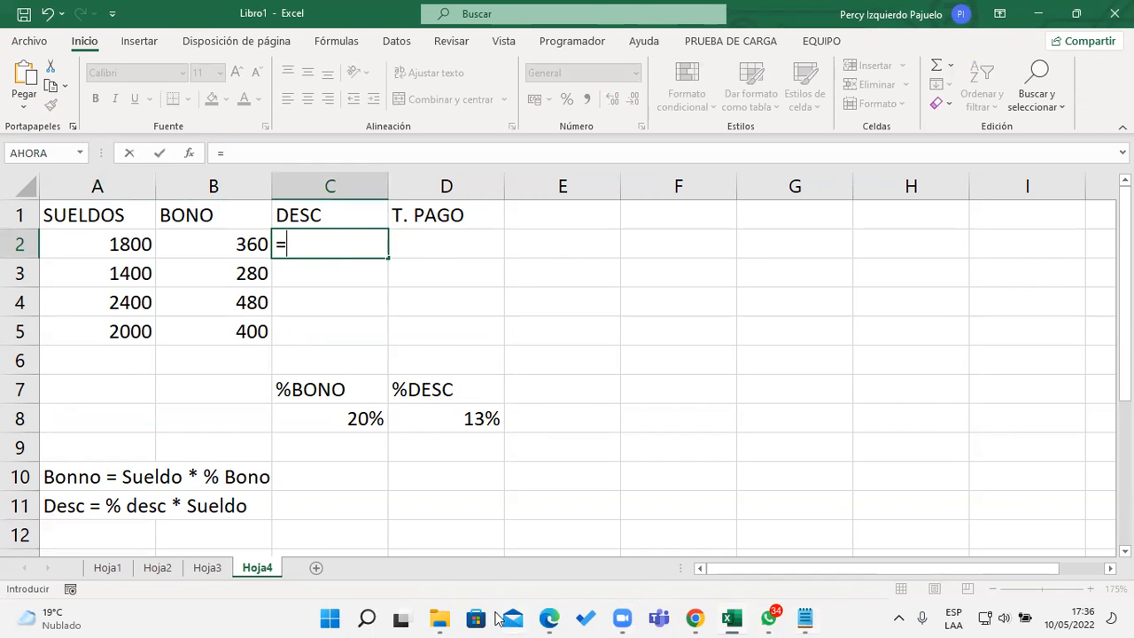
{"action": "left_click", "coordinate": [482, 418]}
{"action": "type", "text": "*"}
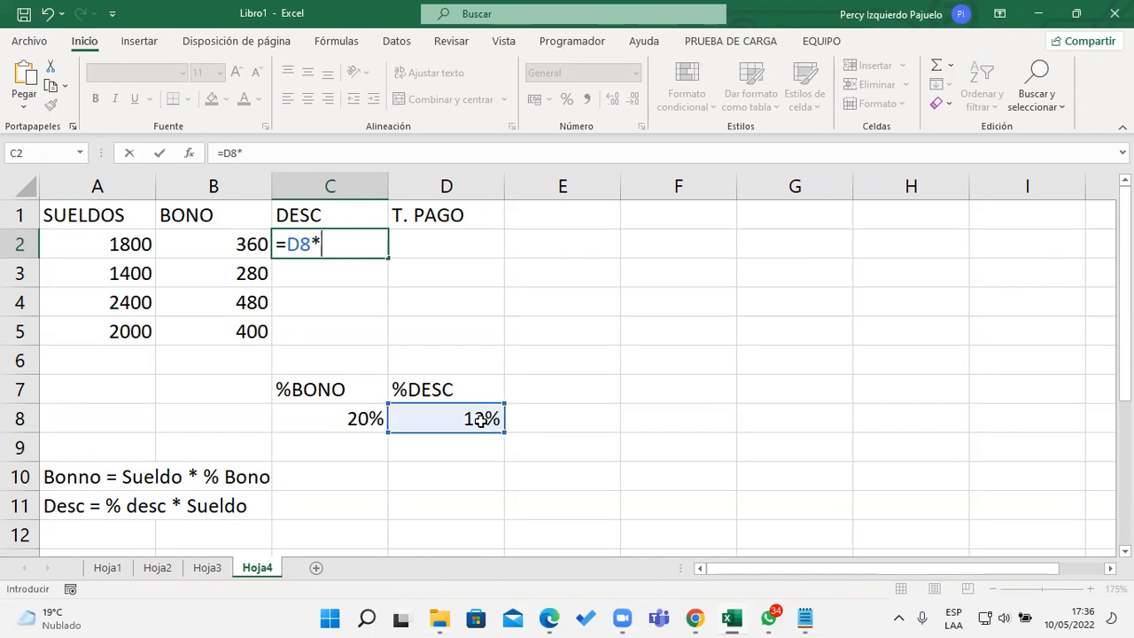
{"action": "left_click", "coordinate": [189, 244]}
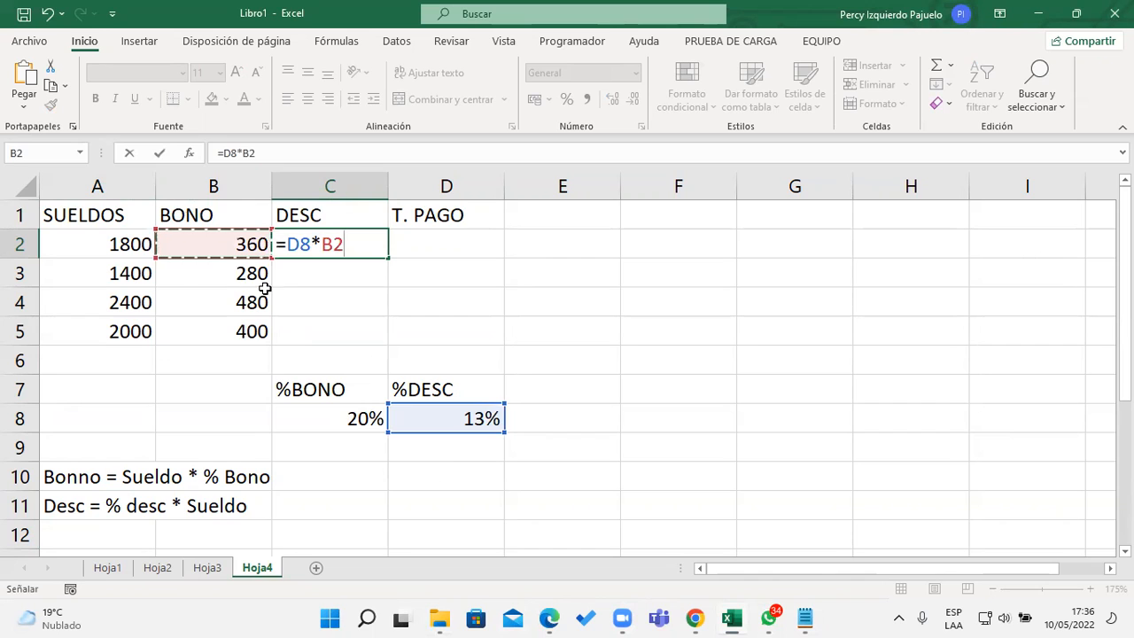
{"action": "left_click_drag", "start_coordinate": [96, 223], "coordinate": [99, 233]}
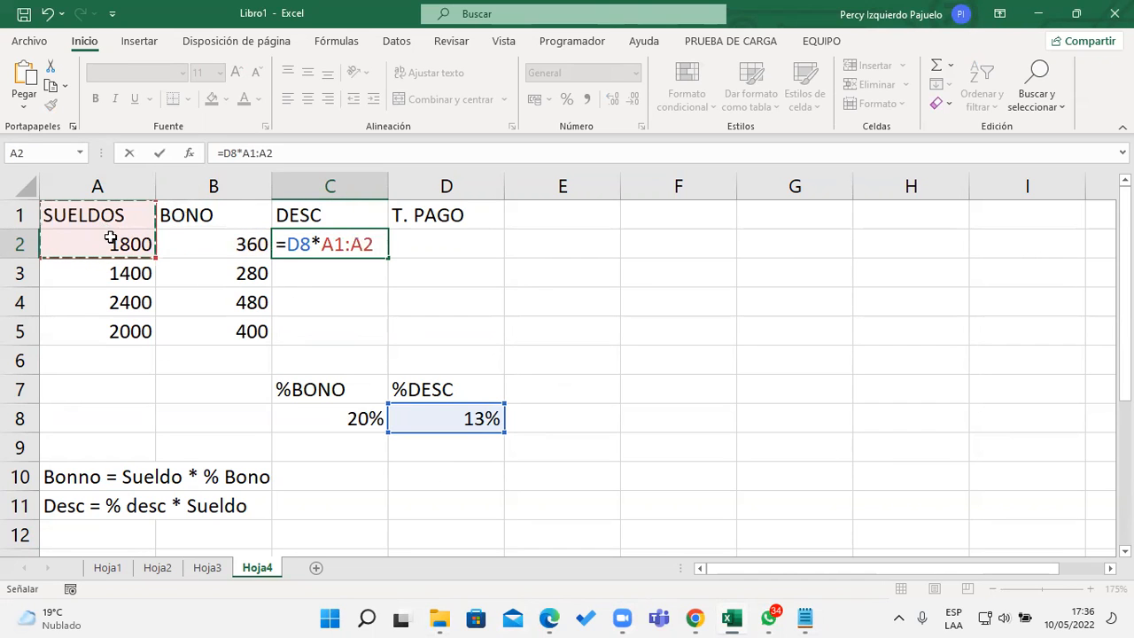
{"action": "left_click", "coordinate": [108, 244]}
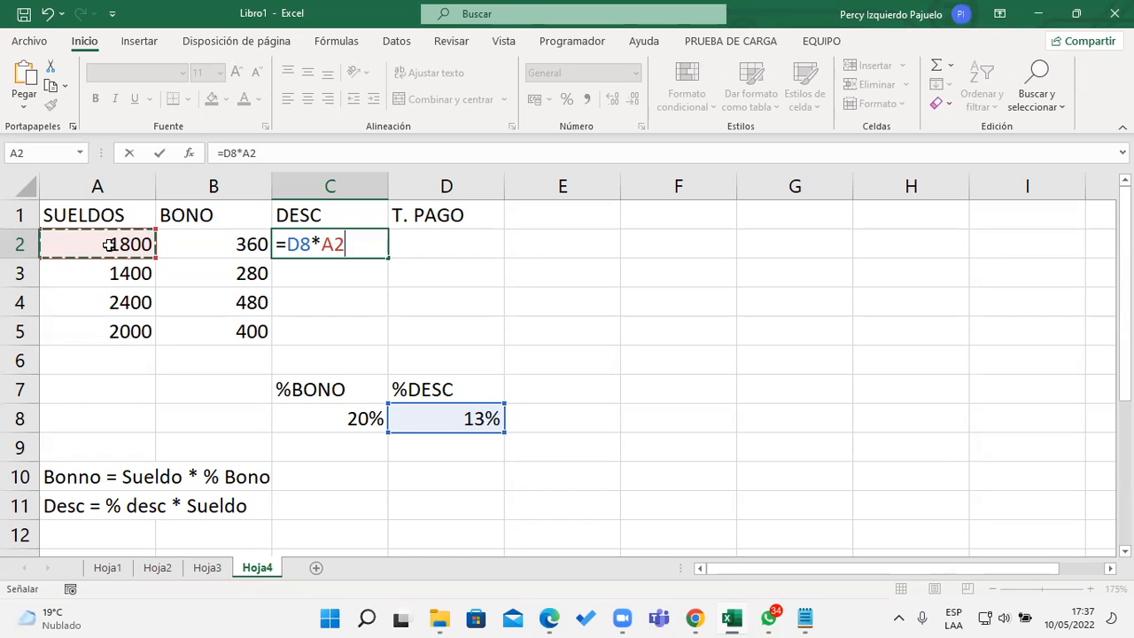
{"action": "left_click", "coordinate": [298, 246]}
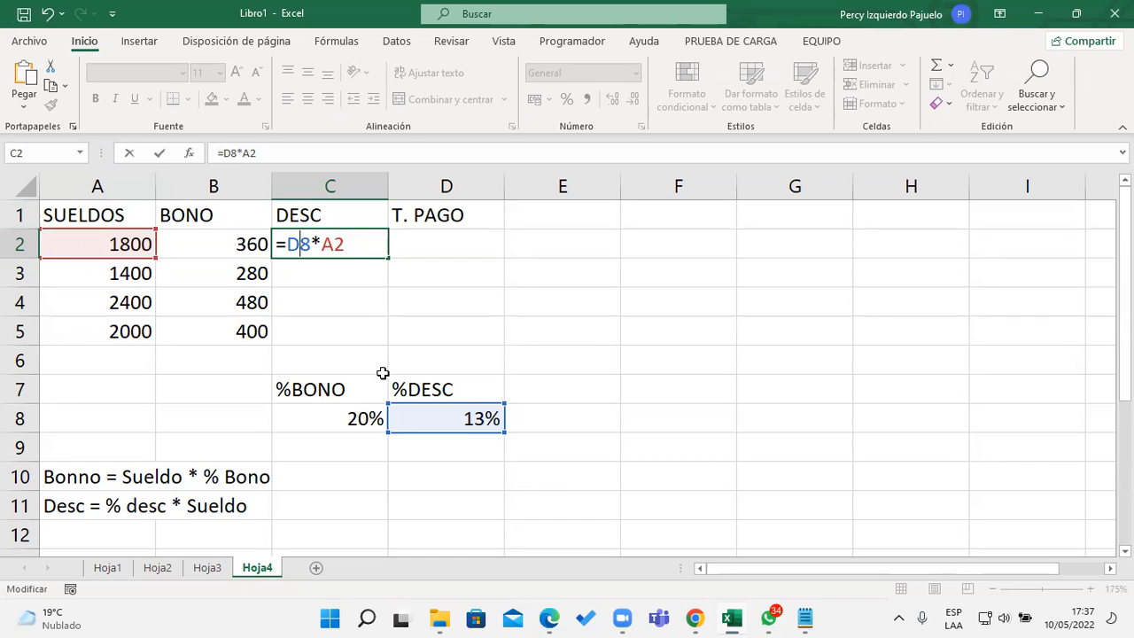
{"action": "key", "text": "F4"}
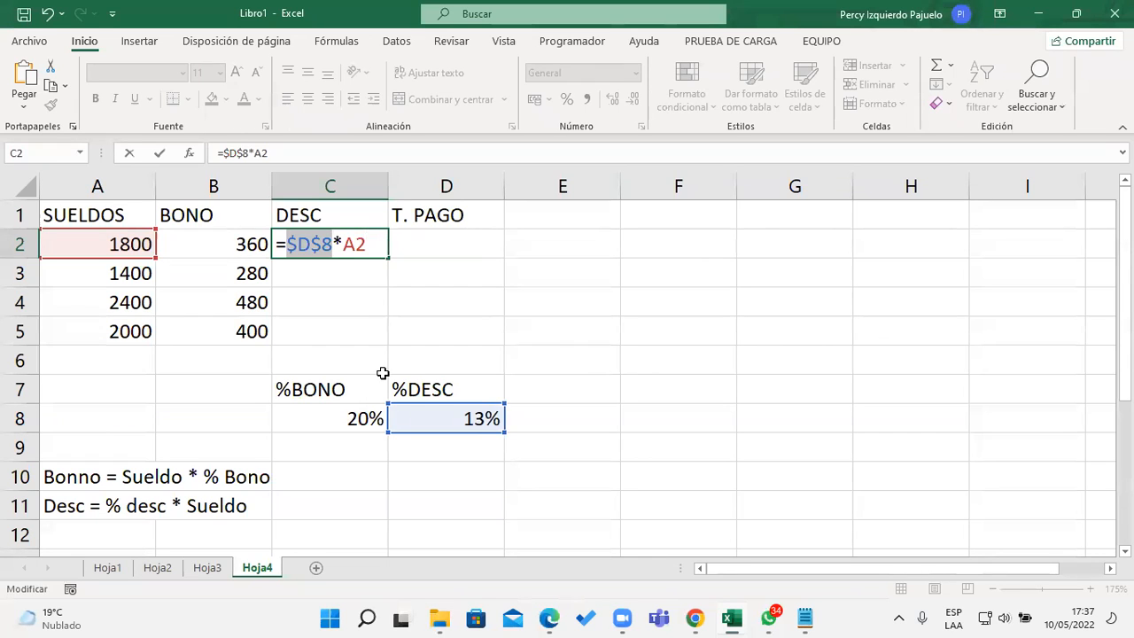
{"action": "key", "text": "Return"}
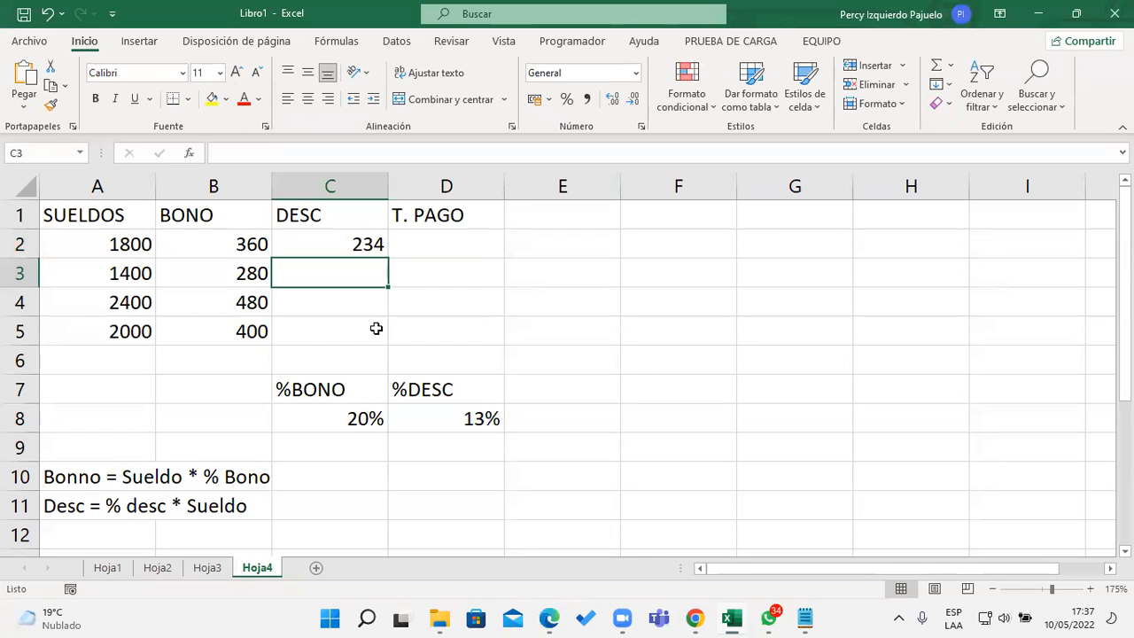
- Fill the discount formula from C2 down to C5
{"action": "left_click", "coordinate": [369, 245]}
{"action": "left_click_drag", "start_coordinate": [388, 256], "coordinate": [392, 342]}
{"action": "left_click", "coordinate": [446, 250]}
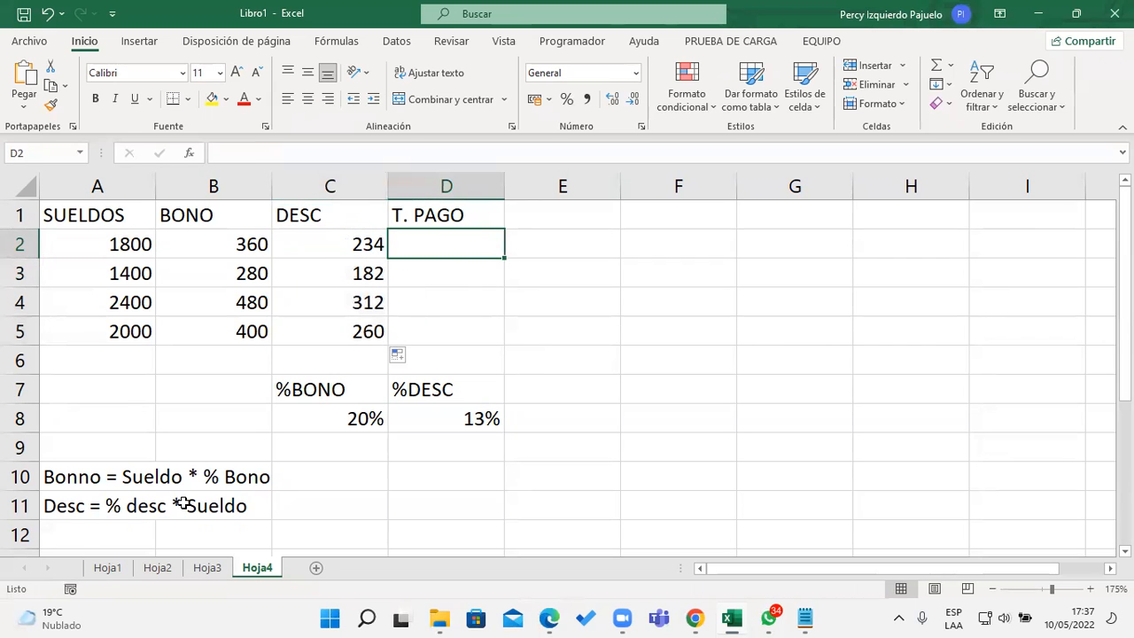
- Write the note "T. Pago = Sueldo + Bono - desc" in cell A12
{"action": "left_click", "coordinate": [81, 537]}
{"action": "type", "text": "T"}
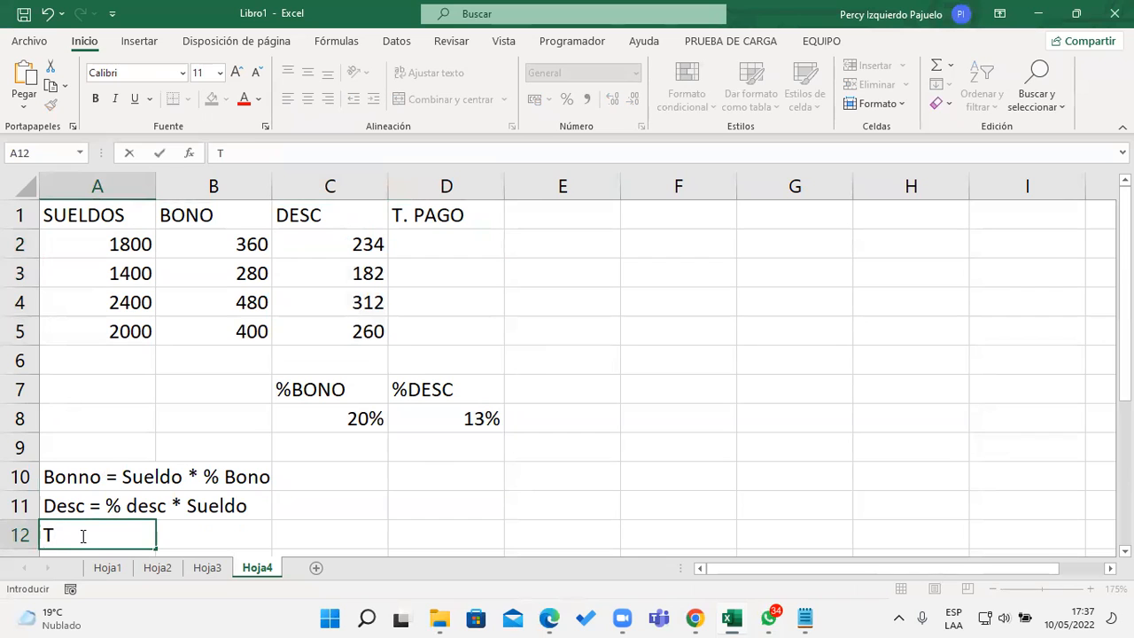
{"action": "type", "text": ". Pago ="}
{"action": "key", "text": "BackSpace"}
{"action": "key", "text": "BackSpace"}
{"action": "type", "text": "= Sueld"}
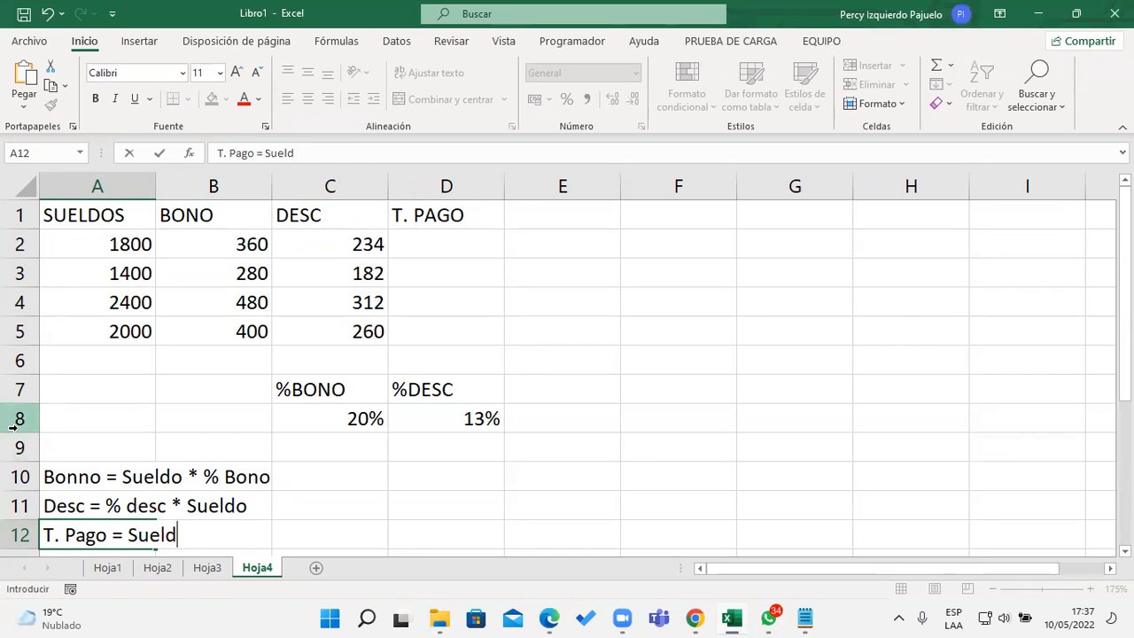
{"action": "type", "text": "o + Boo"}
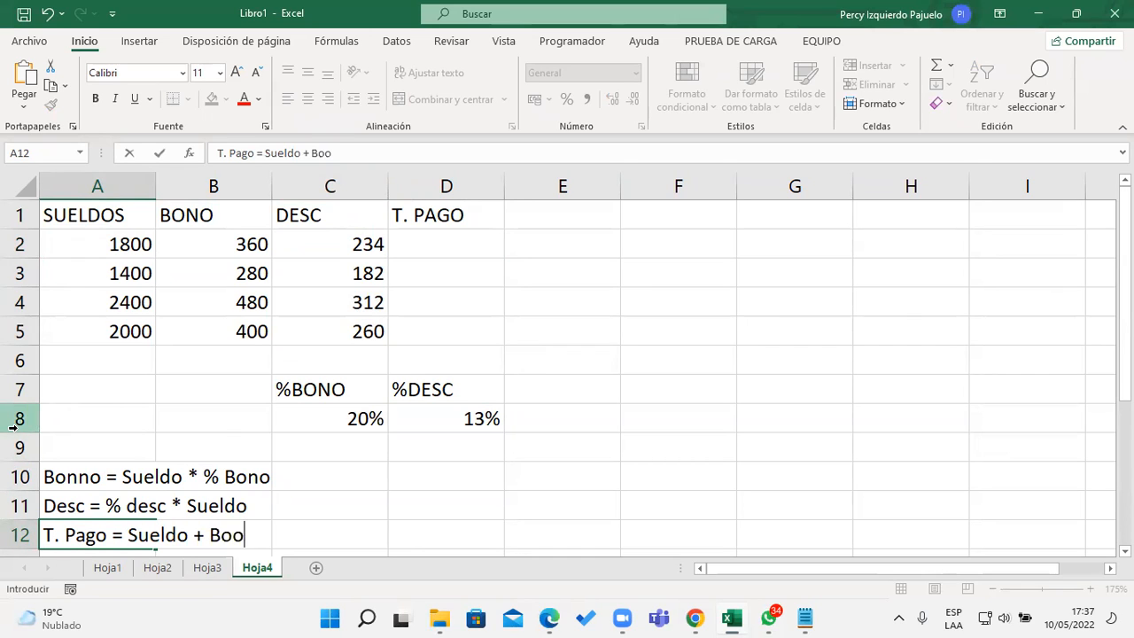
{"action": "key", "text": "BackSpace"}
{"action": "type", "text": "no - de"}
{"action": "key", "text": "BackSpace"}
{"action": "type", "text": "desc"}
{"action": "key", "text": "Return"}
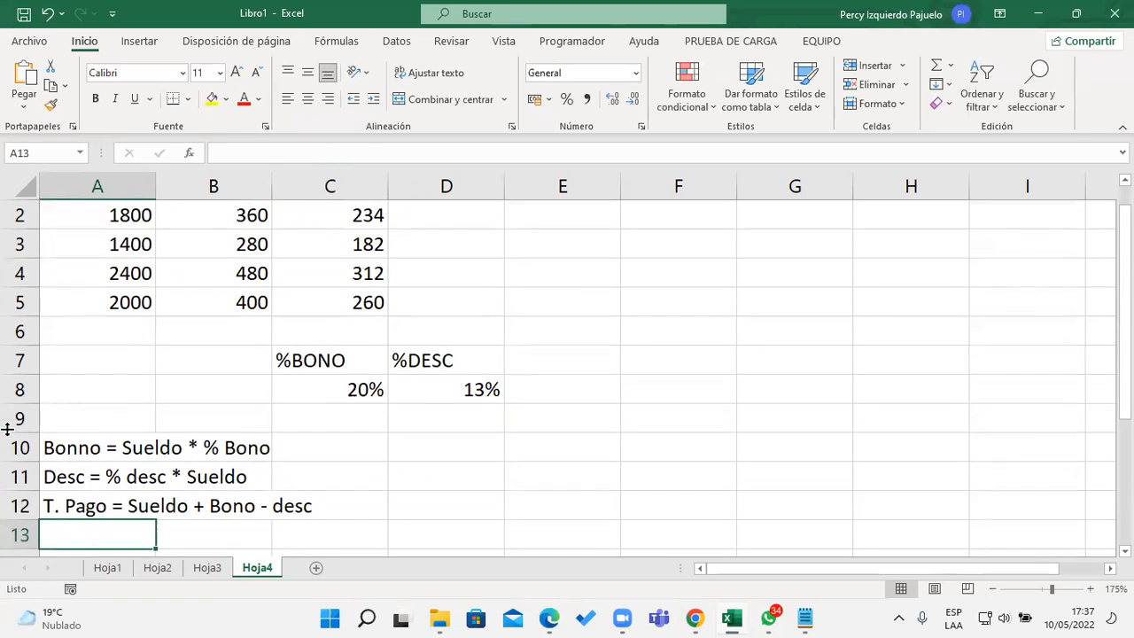
- Calculate the first total pay in D2 with the formula =A2+B2-C2 and fill it down to D5
{"action": "scroll", "coordinate": [59, 401], "scroll_direction": "up", "scroll_amount": 1}
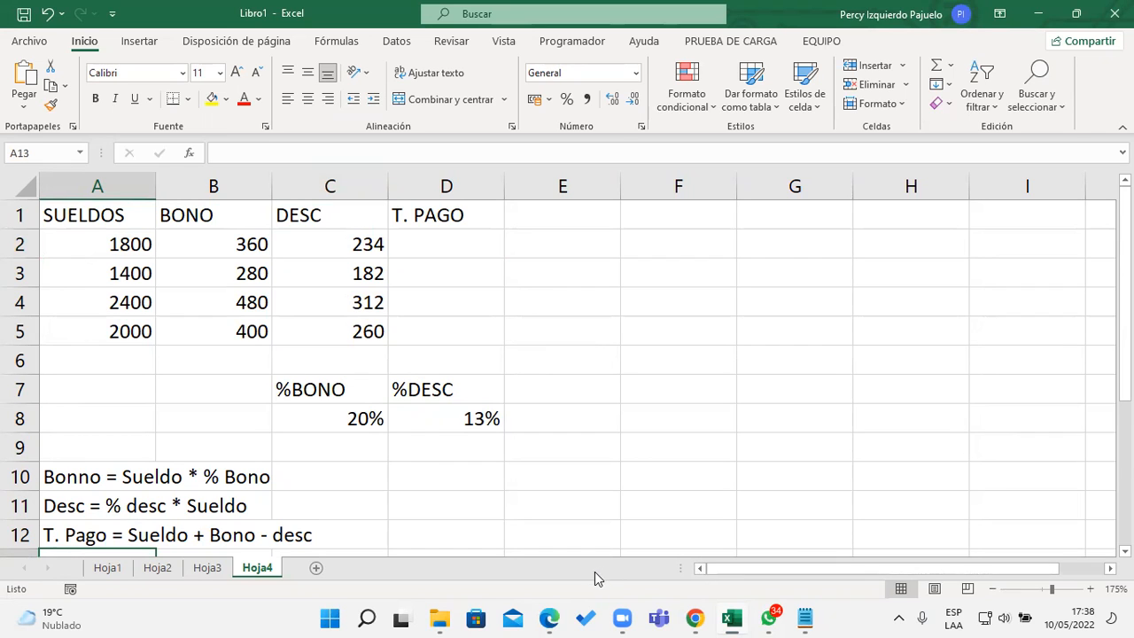
{"action": "left_click", "coordinate": [445, 252]}
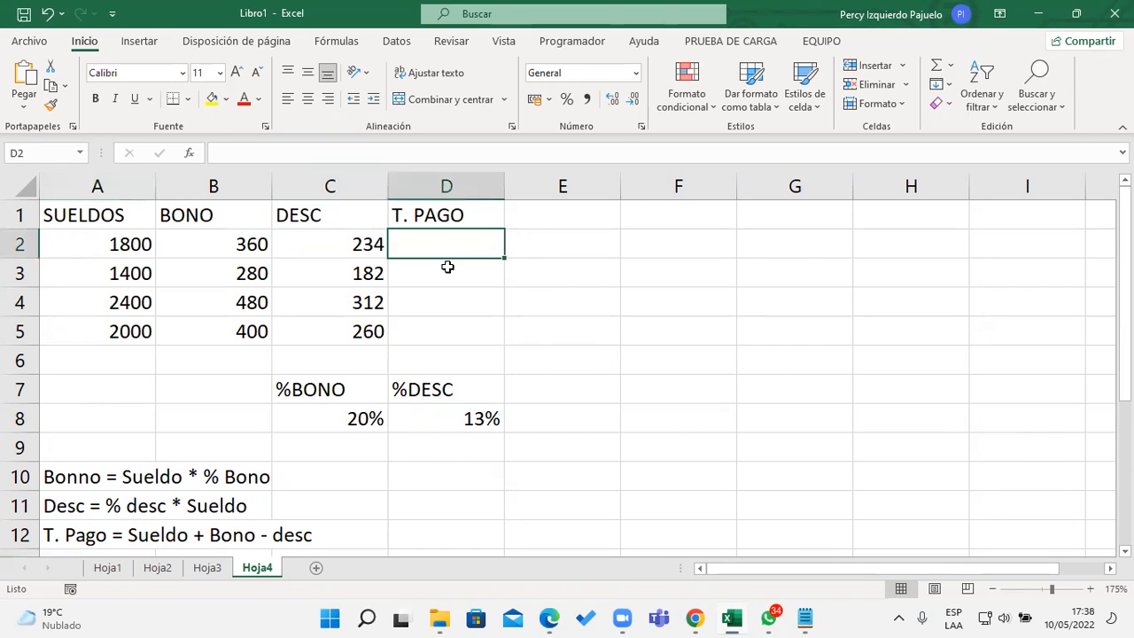
{"action": "type", "text": "="}
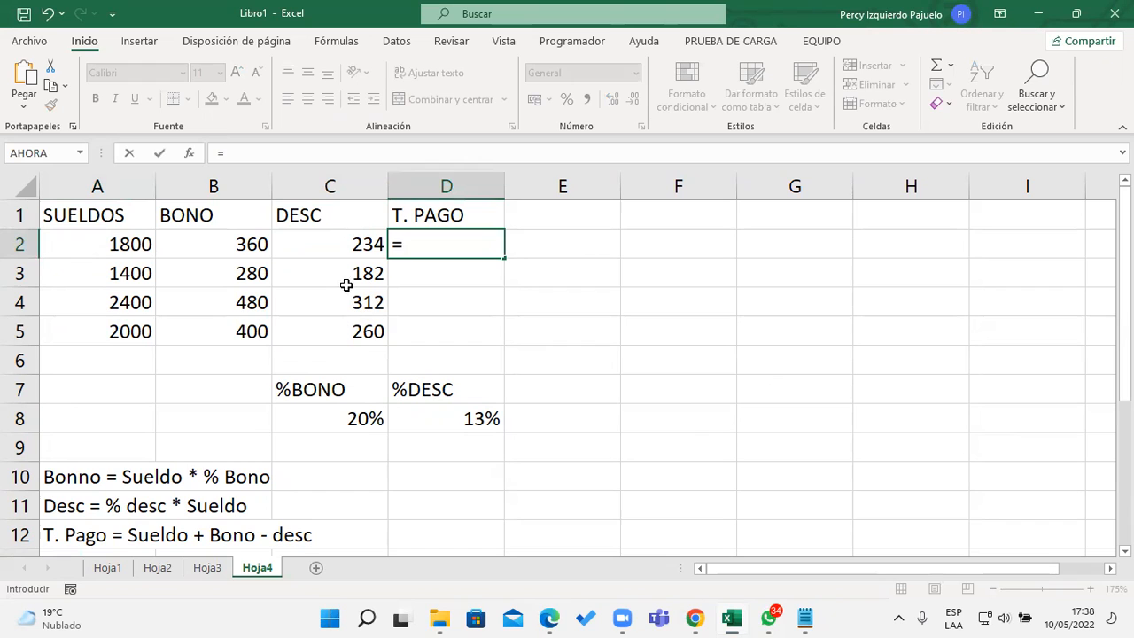
{"action": "left_click", "coordinate": [122, 242]}
{"action": "type", "text": "+"}
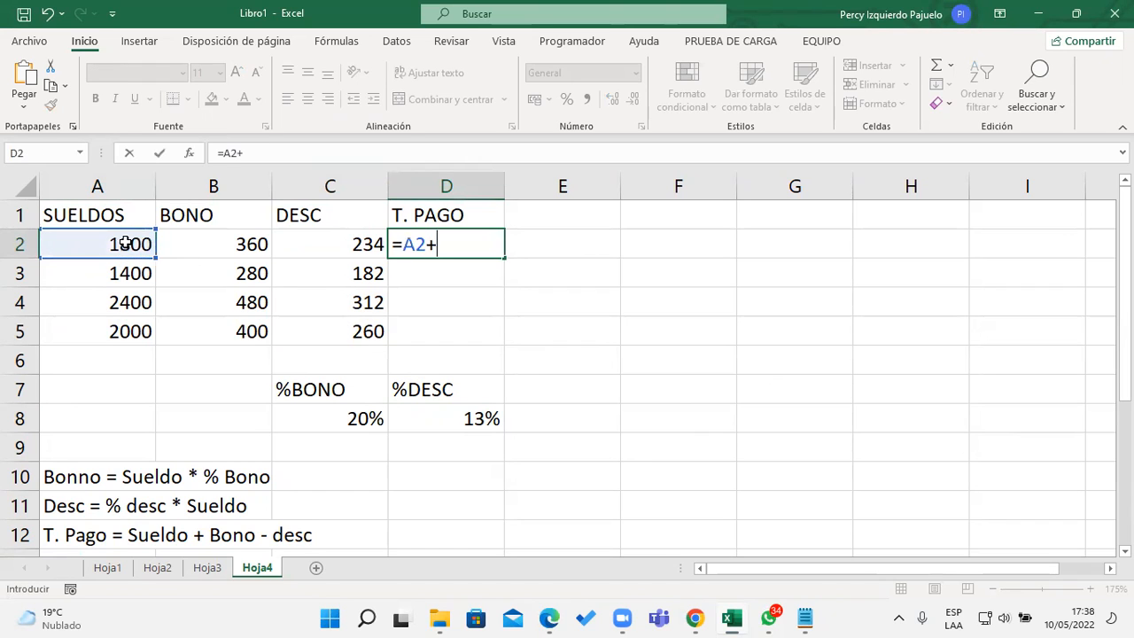
{"action": "left_click", "coordinate": [181, 236]}
{"action": "type", "text": "-"}
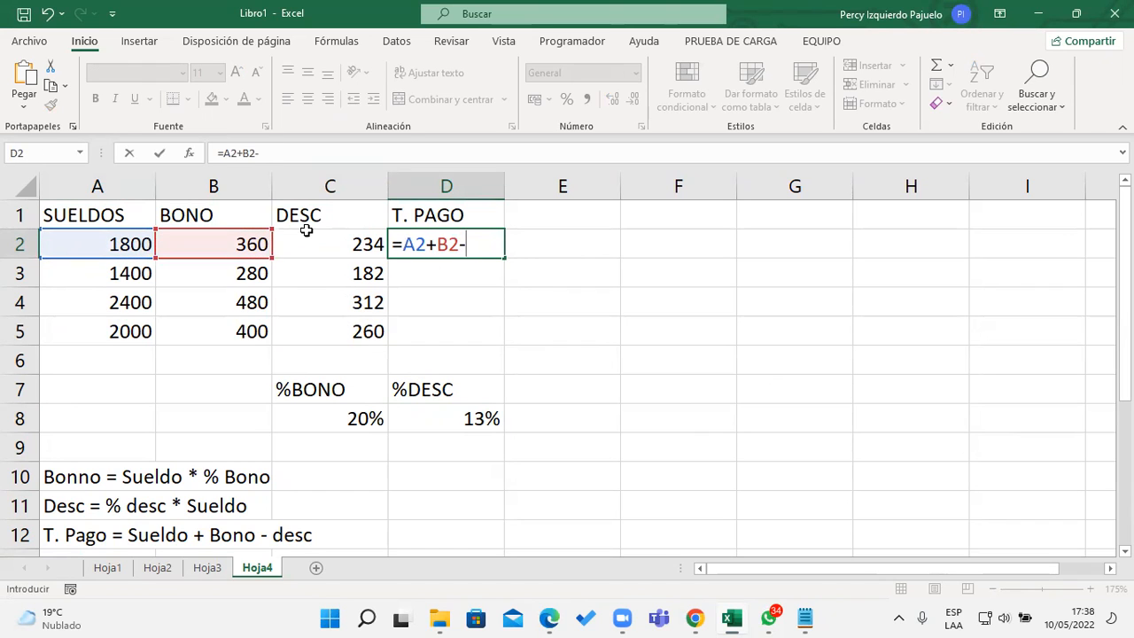
{"action": "left_click", "coordinate": [307, 232]}
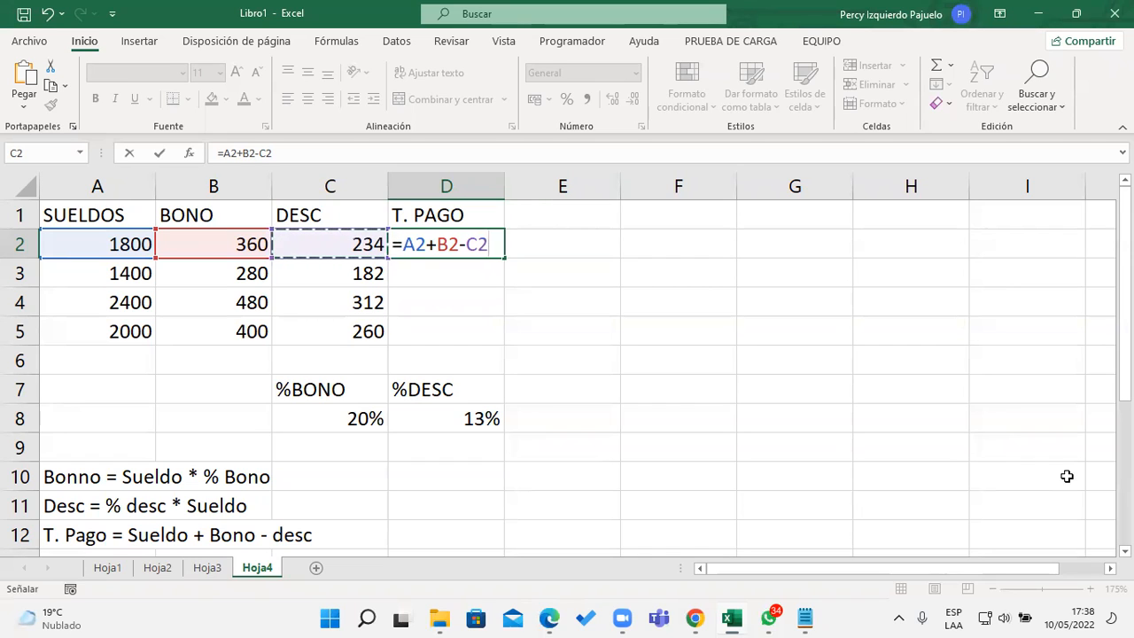
{"action": "key", "text": "Return"}
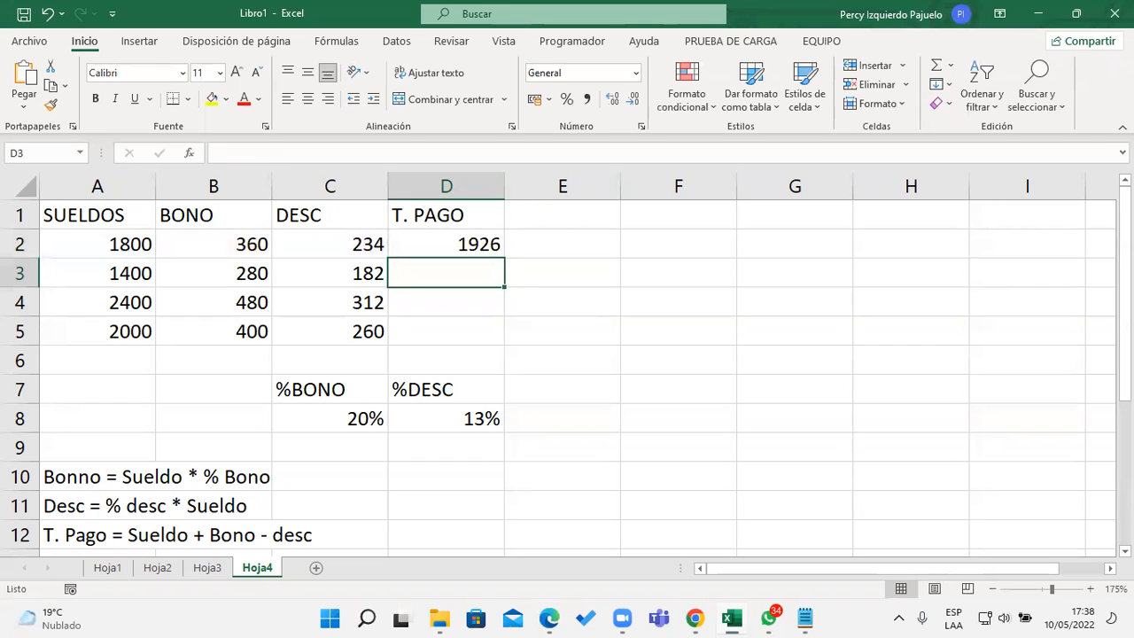
{"action": "left_click", "coordinate": [476, 241]}
{"action": "left_click_drag", "start_coordinate": [503, 258], "coordinate": [502, 355]}
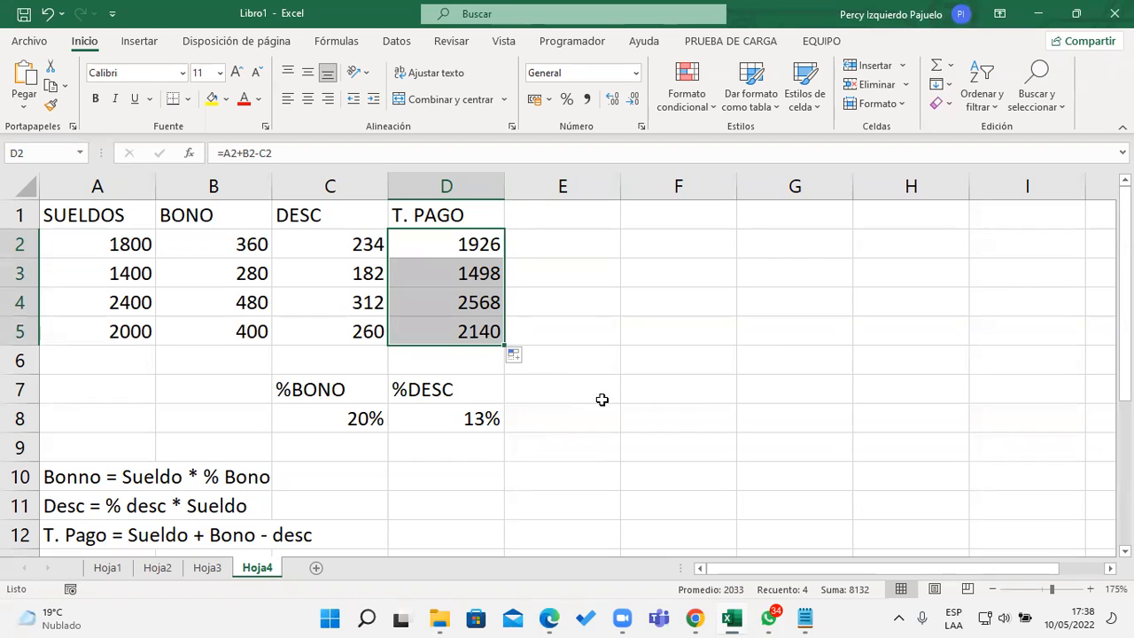
- Apply the accounting number format with the S/ currency symbol to the amounts in A2:D5
{"action": "left_click_drag", "start_coordinate": [100, 250], "coordinate": [452, 335]}
{"action": "left_click", "coordinate": [549, 99]}
{"action": "left_click", "coordinate": [573, 131]}
{"action": "left_click", "coordinate": [689, 398]}
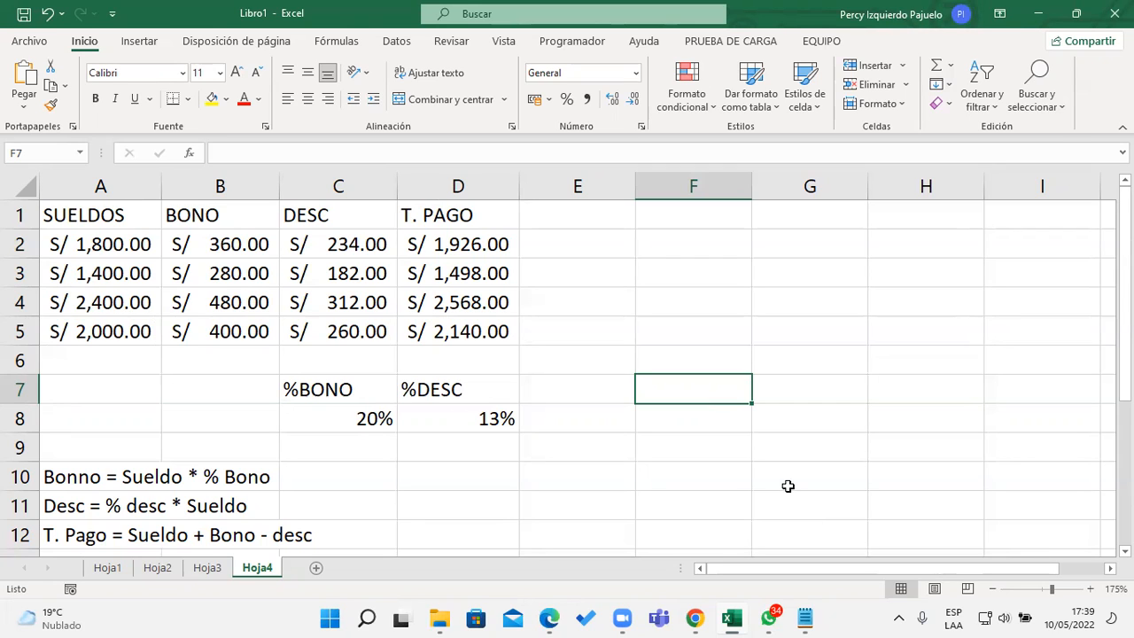
- Switch to Notepad and replace the existing text with the heading "REFERENCIA EXTERNA" above a line of dashes
{"action": "left_click", "coordinate": [805, 618]}
{"action": "left_click", "coordinate": [348, 266]}
{"action": "left_click_drag", "start_coordinate": [365, 130], "coordinate": [40, 87]}
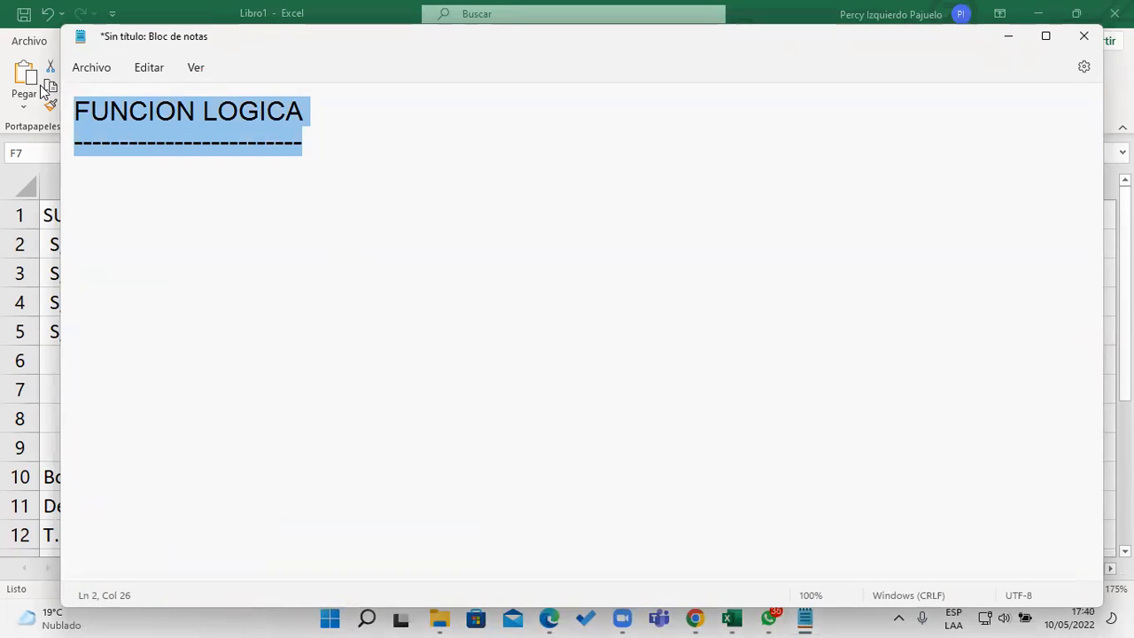
{"action": "type", "text": "RE"}
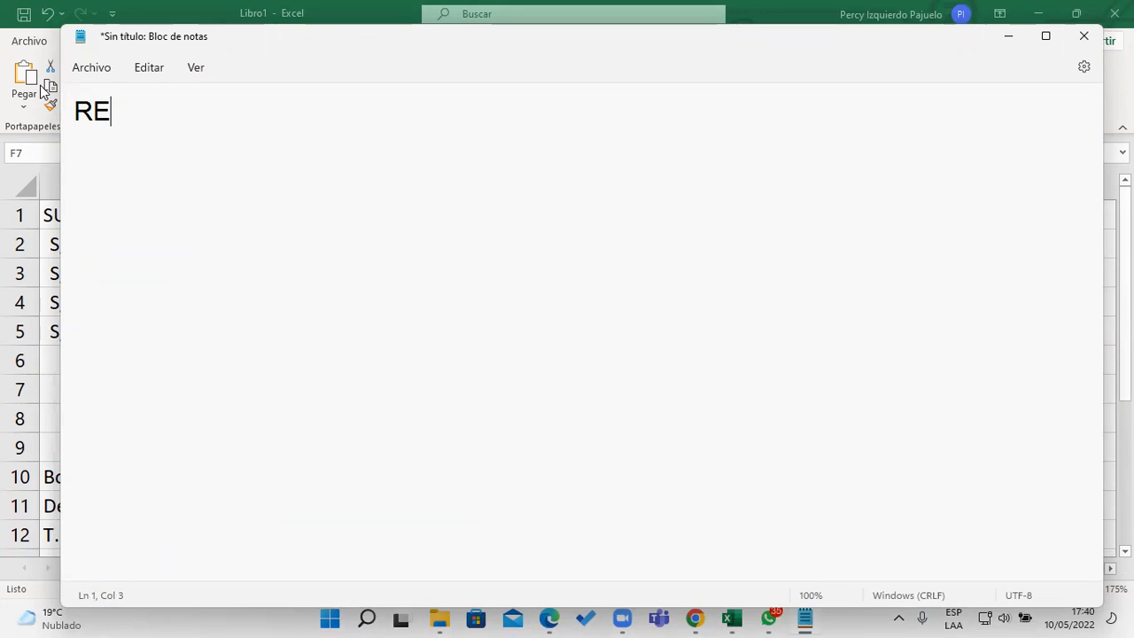
{"action": "type", "text": "FERENCIA EXX"}
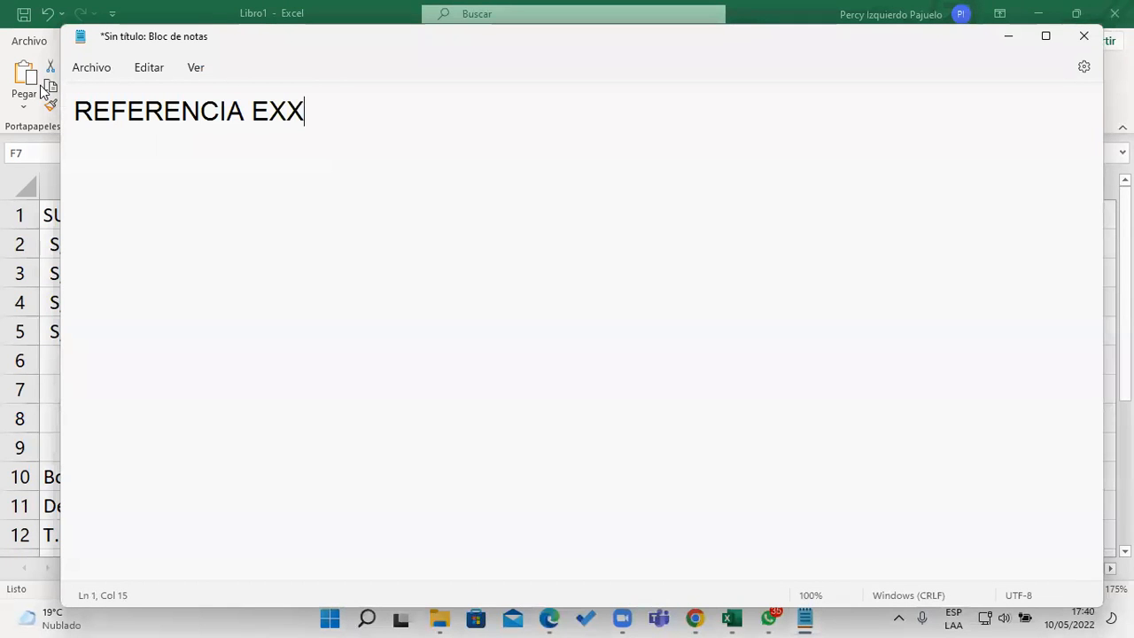
{"action": "key", "text": "BackSpace"}
{"action": "type", "text": "TERNA"}
{"action": "key", "text": "Return"}
{"action": "type", "text": "-----"}
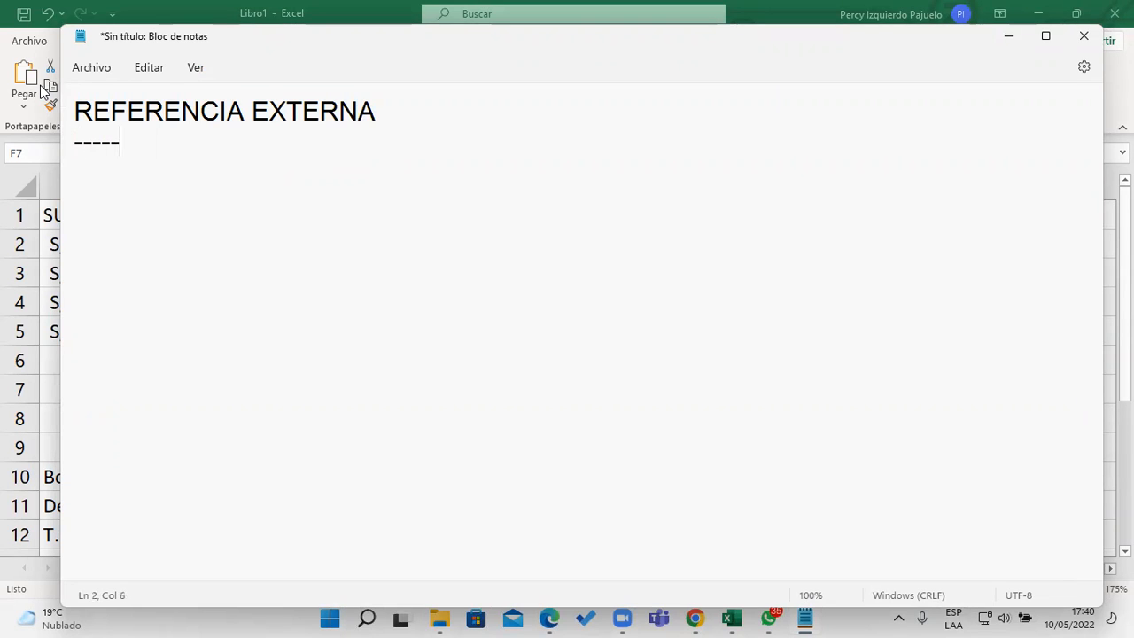
{"action": "type", "text": "----------------------------"}
{"action": "key", "text": "Return"}
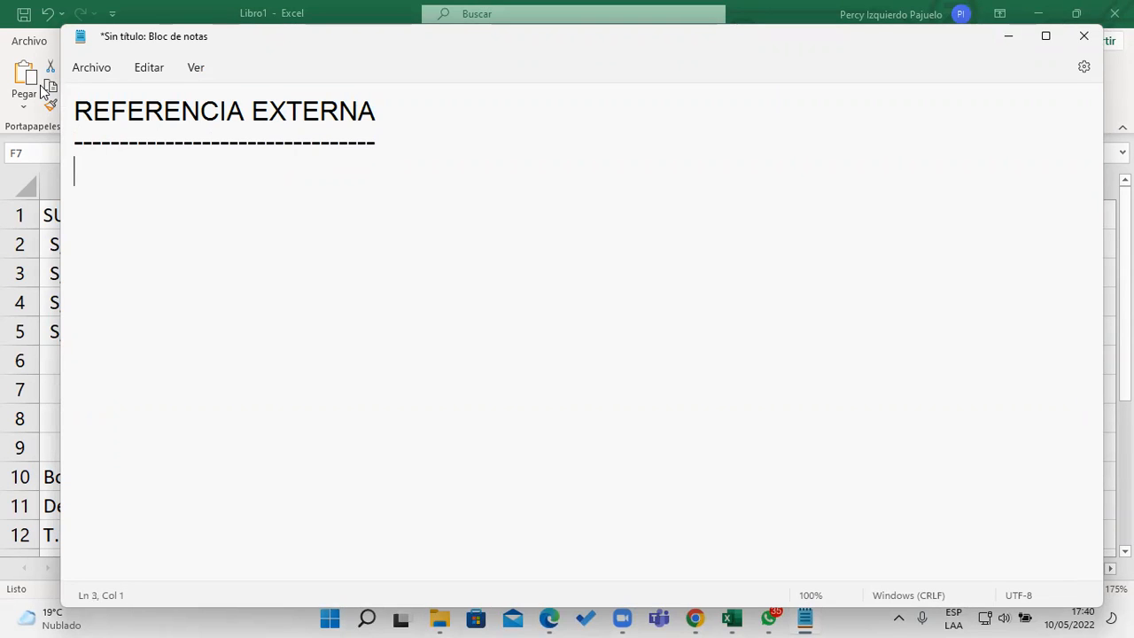
- Write the description "Usar celdas de otras hojas" below the dashed line
{"action": "type", "text": "Isar"}
{"action": "key", "text": "BackSpace"}
{"action": "key", "text": "BackSpace"}
{"action": "key", "text": "BackSpace"}
{"action": "key", "text": "BackSpace"}
{"action": "key", "text": "BackSpace"}
{"action": "type", "text": "Usa"}
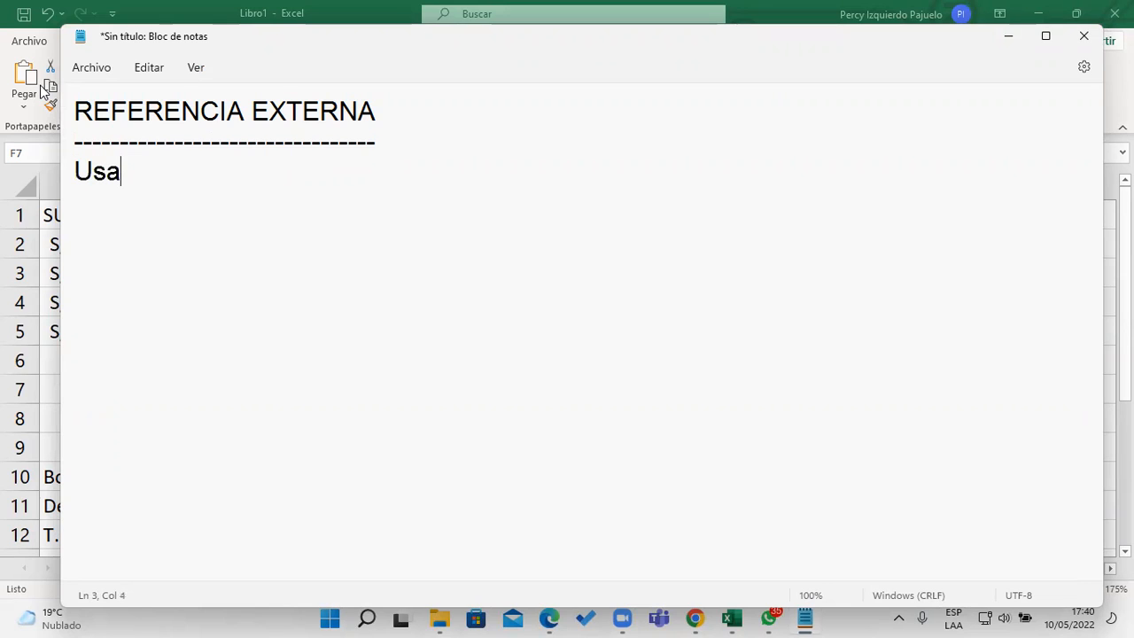
{"action": "type", "text": "r celdas de "}
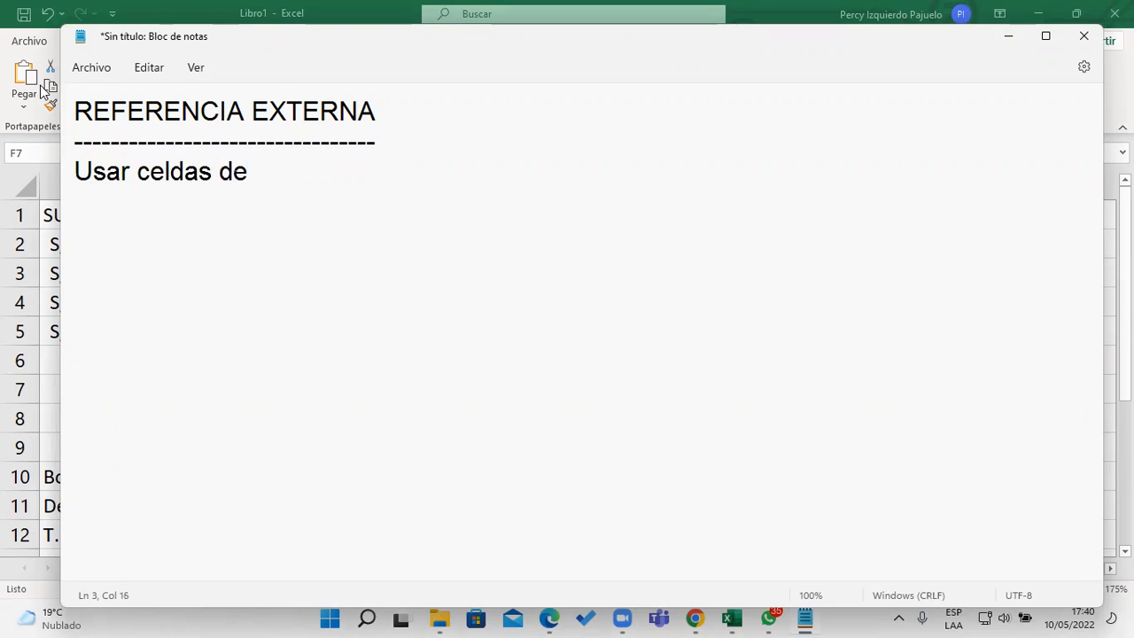
{"action": "type", "text": "otras hojas"}
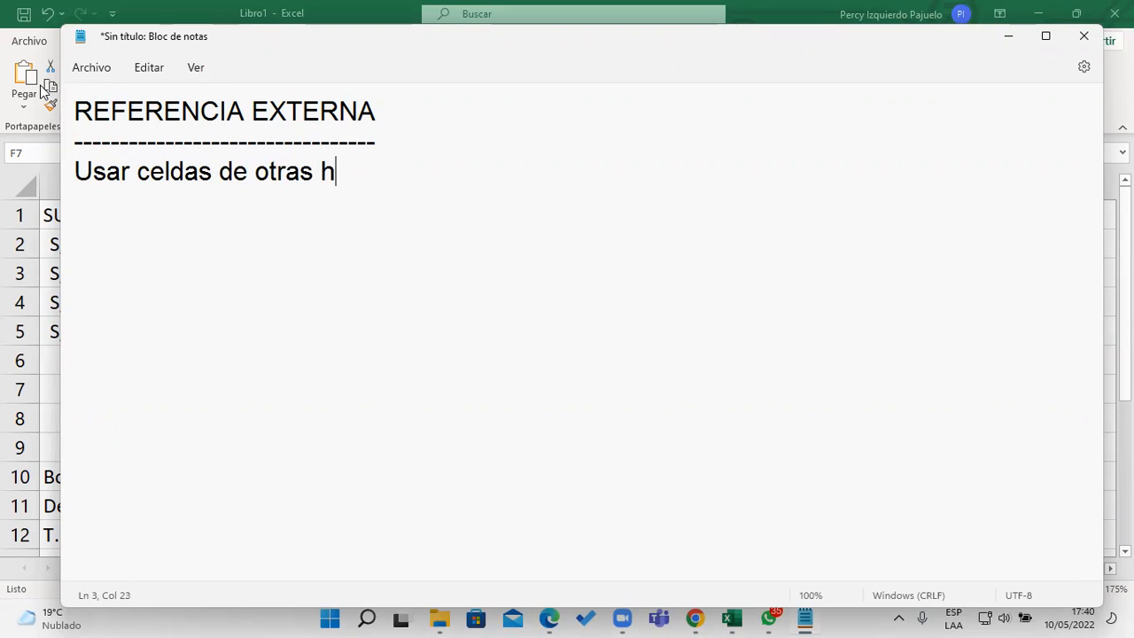
- Add the external reference syntax "=HOJA!Rango" below the description, separated by a blank line
{"action": "key", "text": "Return"}
{"action": "key", "text": "Return"}
{"action": "key", "text": "Return"}
{"action": "key", "text": "BackSpace"}
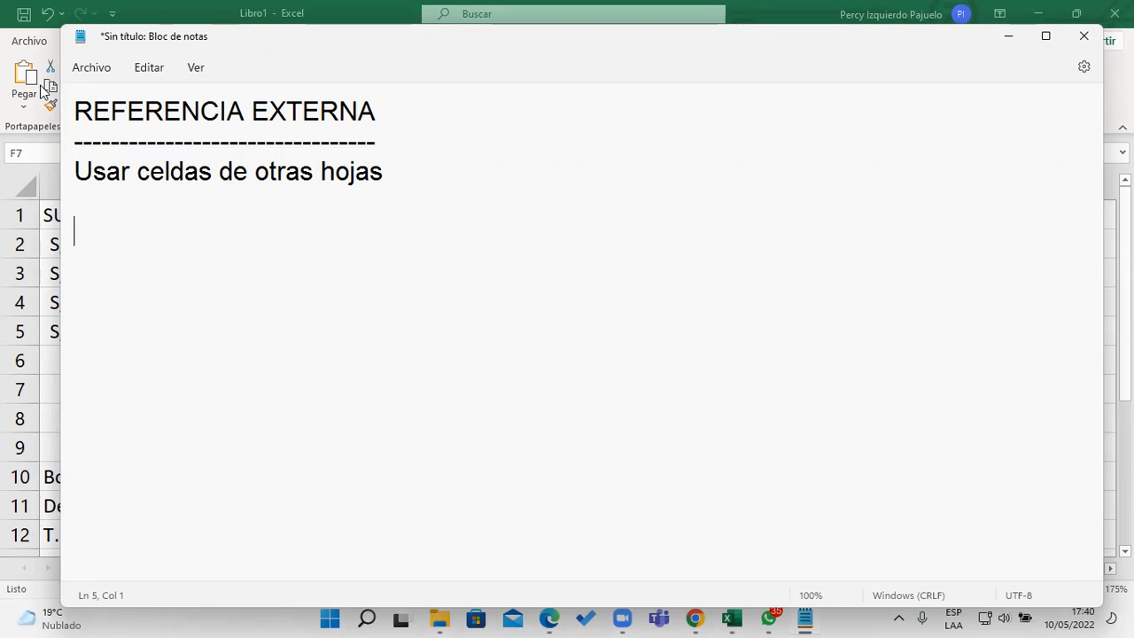
{"action": "type", "text": "="}
{"action": "type", "text": "HOJ"}
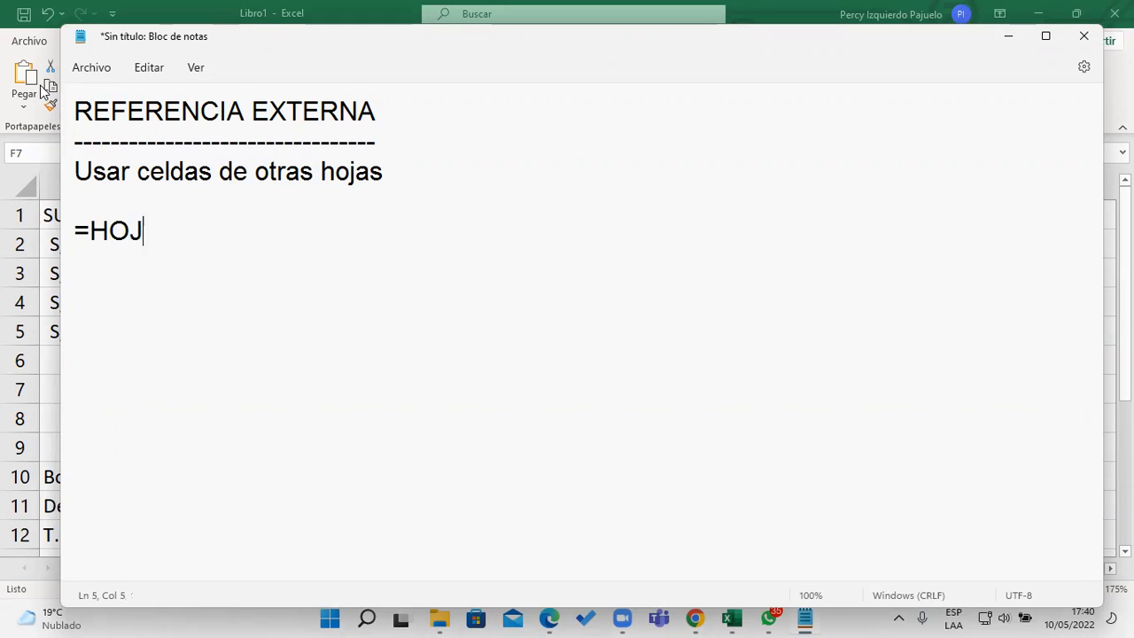
{"action": "type", "text": "A!"}
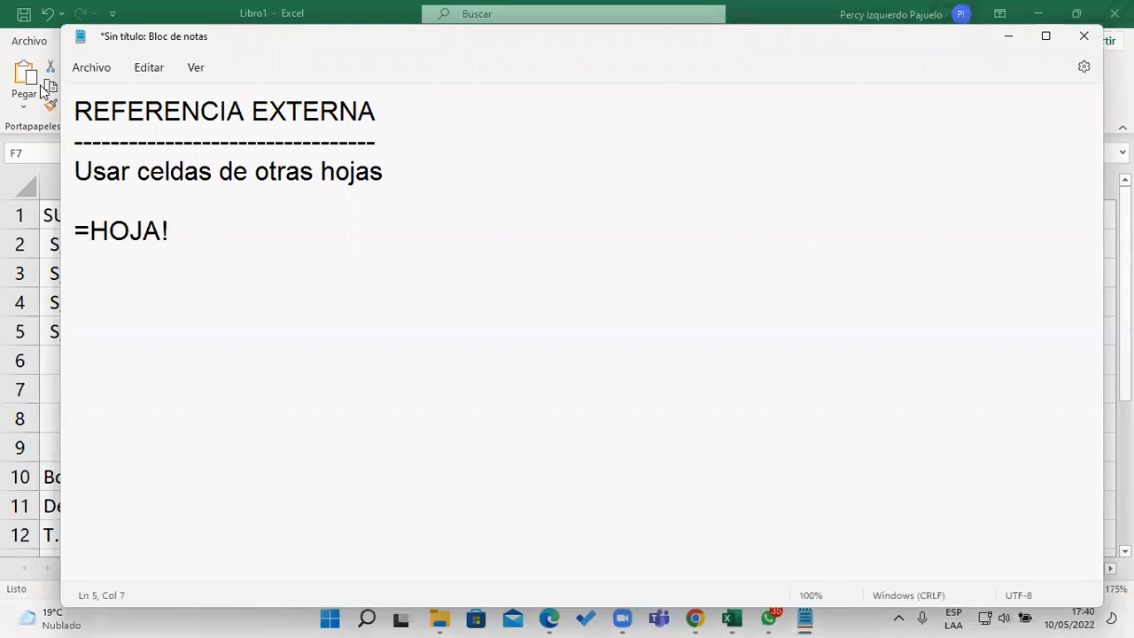
{"action": "type", "text": "Rango"}
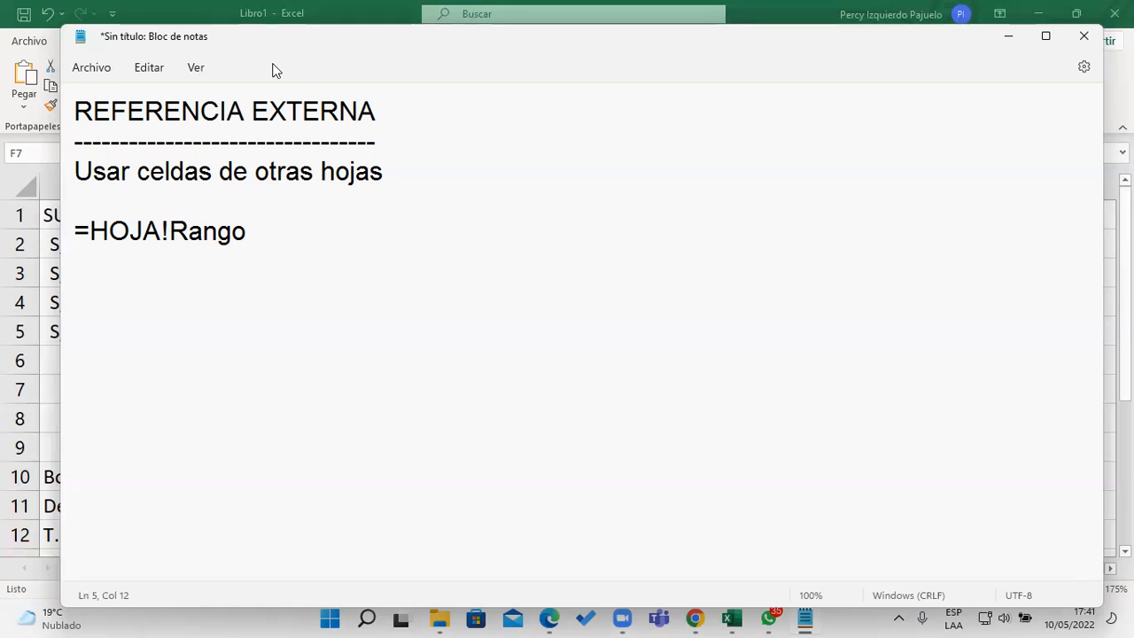
- Switch back to the Excel workbook, add a new sheet after Hoja4, and enter the heading "SUELDO" in A1
{"action": "left_click", "coordinate": [1009, 37]}
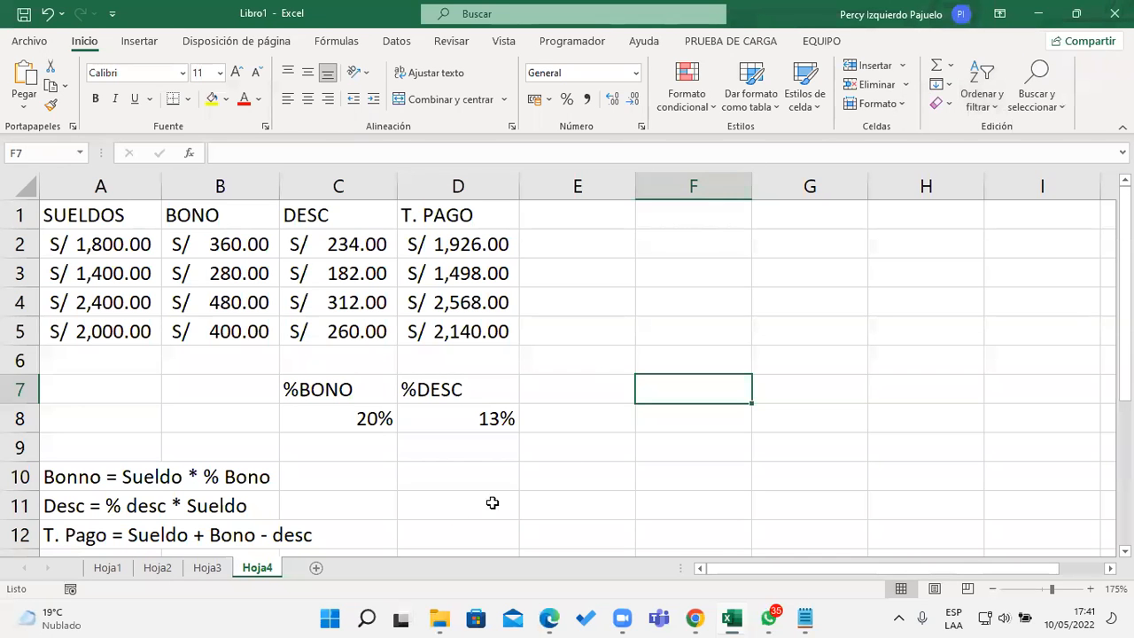
{"action": "left_click", "coordinate": [316, 568]}
{"action": "scroll", "coordinate": [486, 323], "scroll_direction": "up", "scroll_amount": 1}
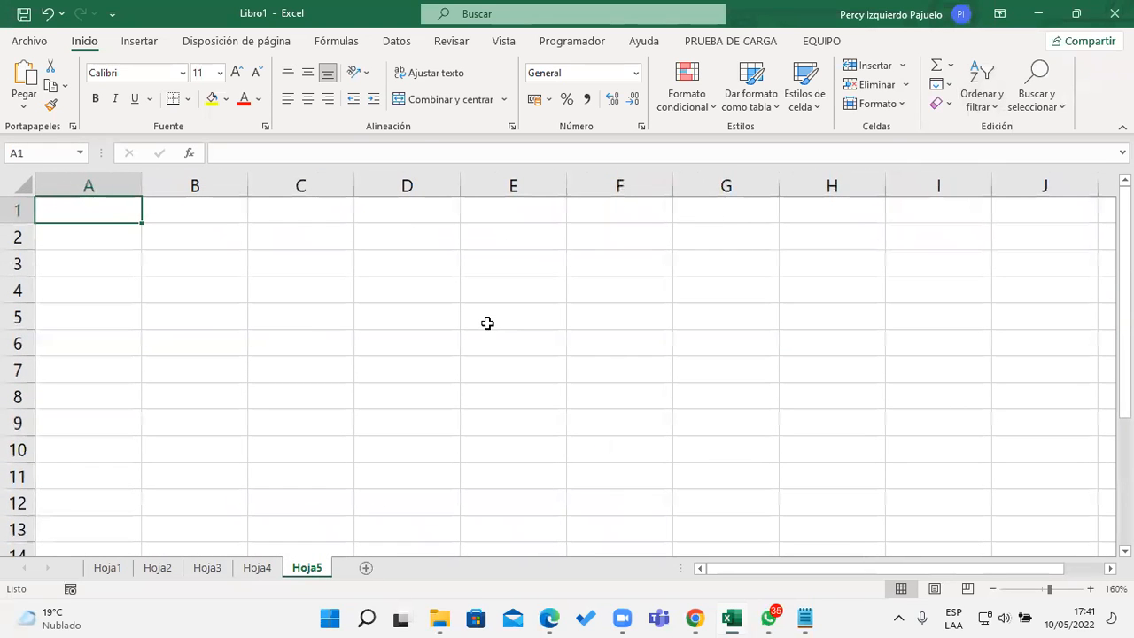
{"action": "type", "text": "SUELDO"}
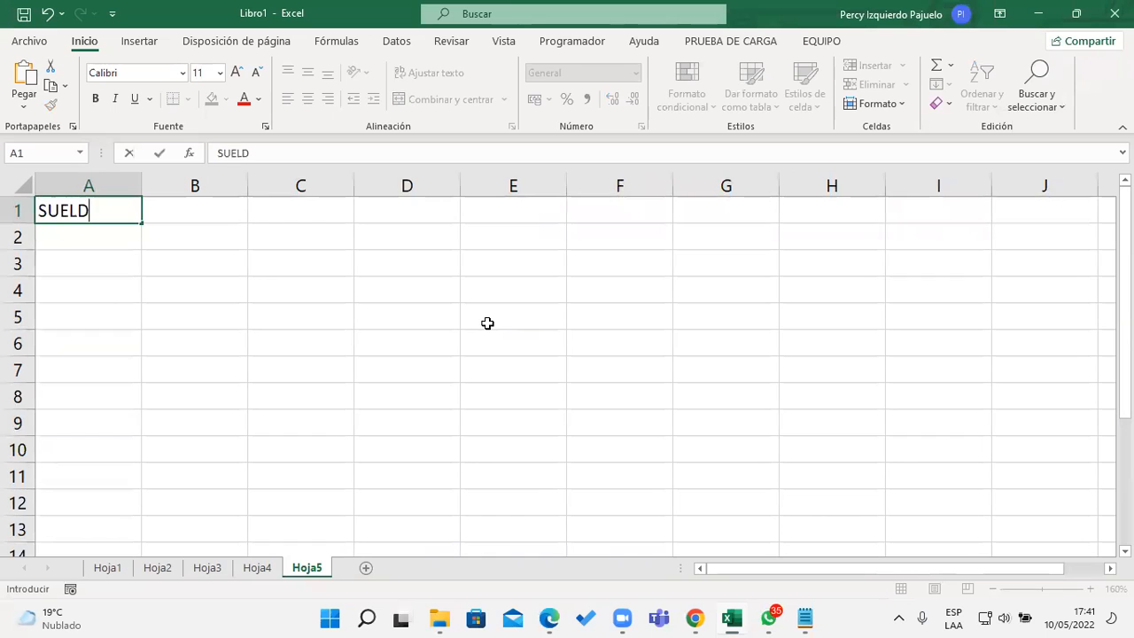
{"action": "key", "text": "Return"}
{"action": "key", "text": "Up"}
{"action": "key", "text": "Down"}
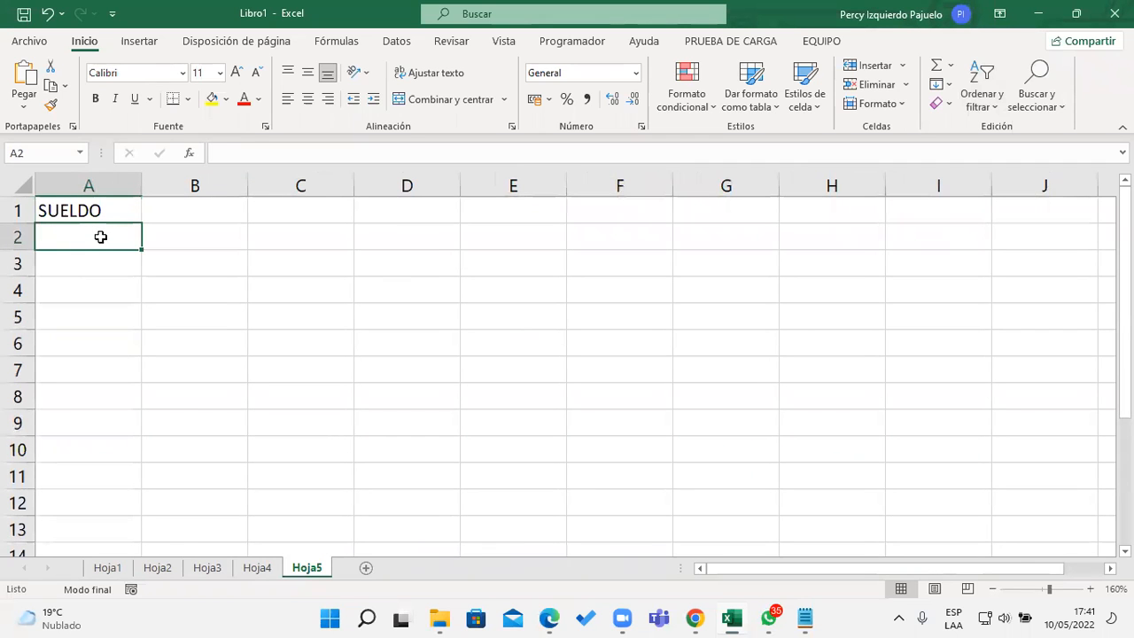
- Fill A2:A7 under the SUELDO heading with the salaries 1700, 1800, 1500, 1450, 1300 and 1200
{"action": "type", "text": "1700"}
{"action": "key", "text": "Return"}
{"action": "type", "text": "1800"}
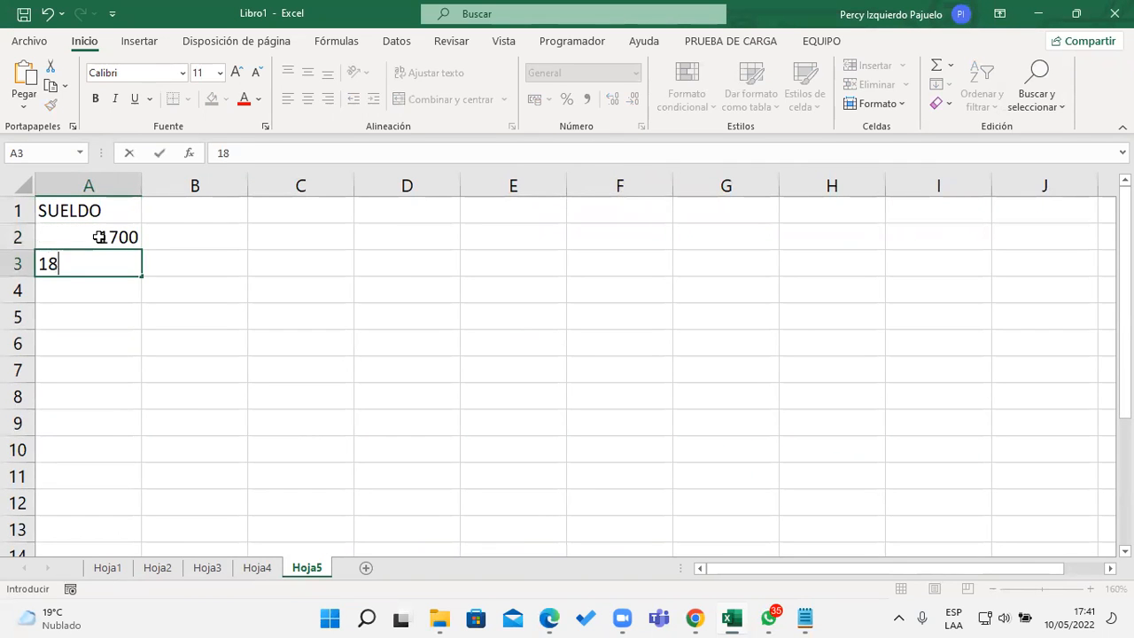
{"action": "key", "text": "Return"}
{"action": "type", "text": "1500"}
{"action": "key", "text": "Return"}
{"action": "type", "text": "1450"}
{"action": "key", "text": "Return"}
{"action": "type", "text": "1300"}
{"action": "key", "text": "Return"}
{"action": "type", "text": "1200"}
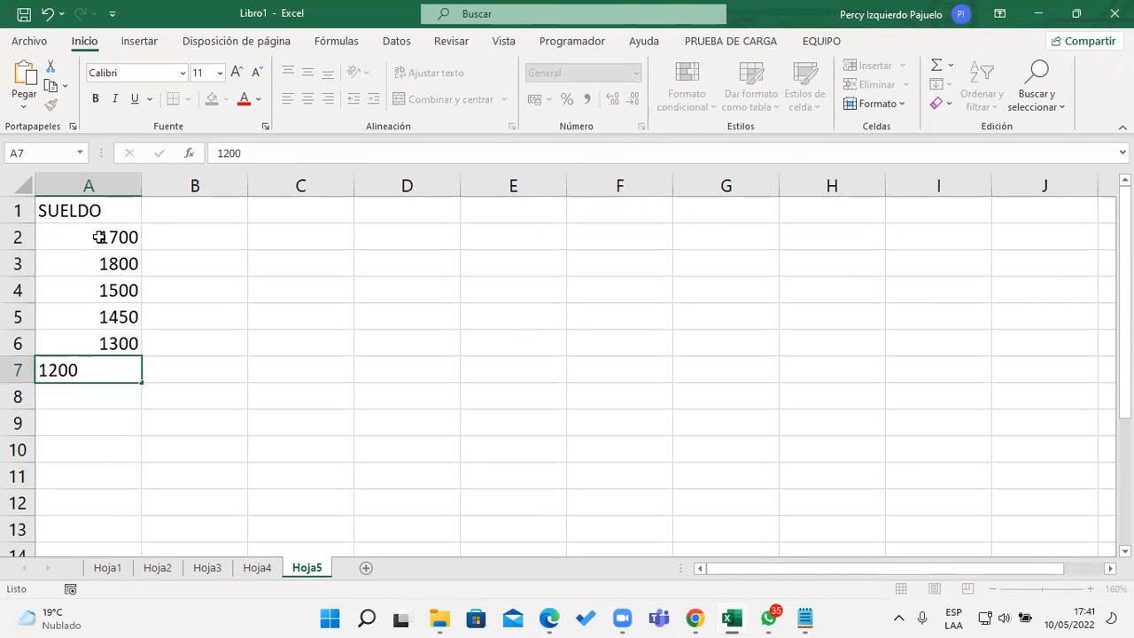
{"action": "key", "text": "Return"}
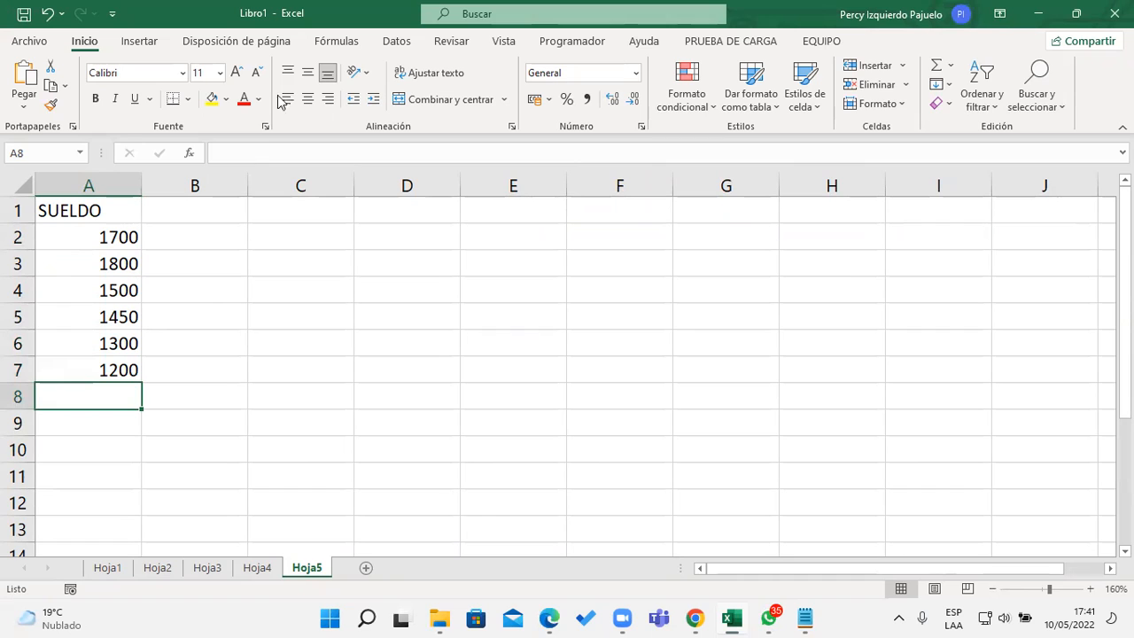
{"action": "left_click", "coordinate": [501, 40]}
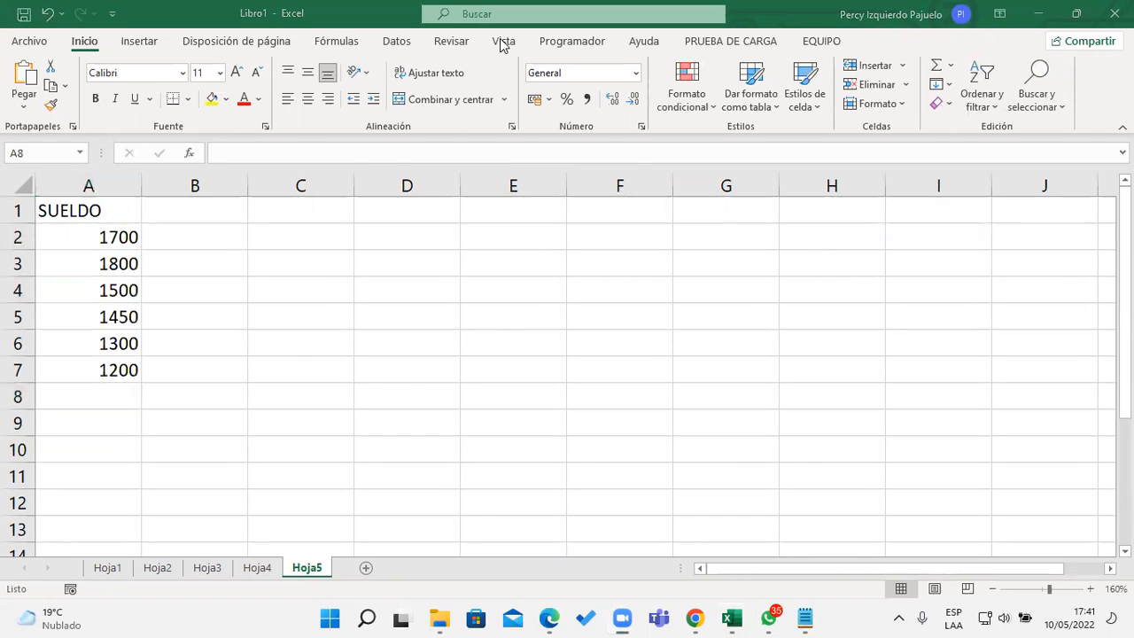